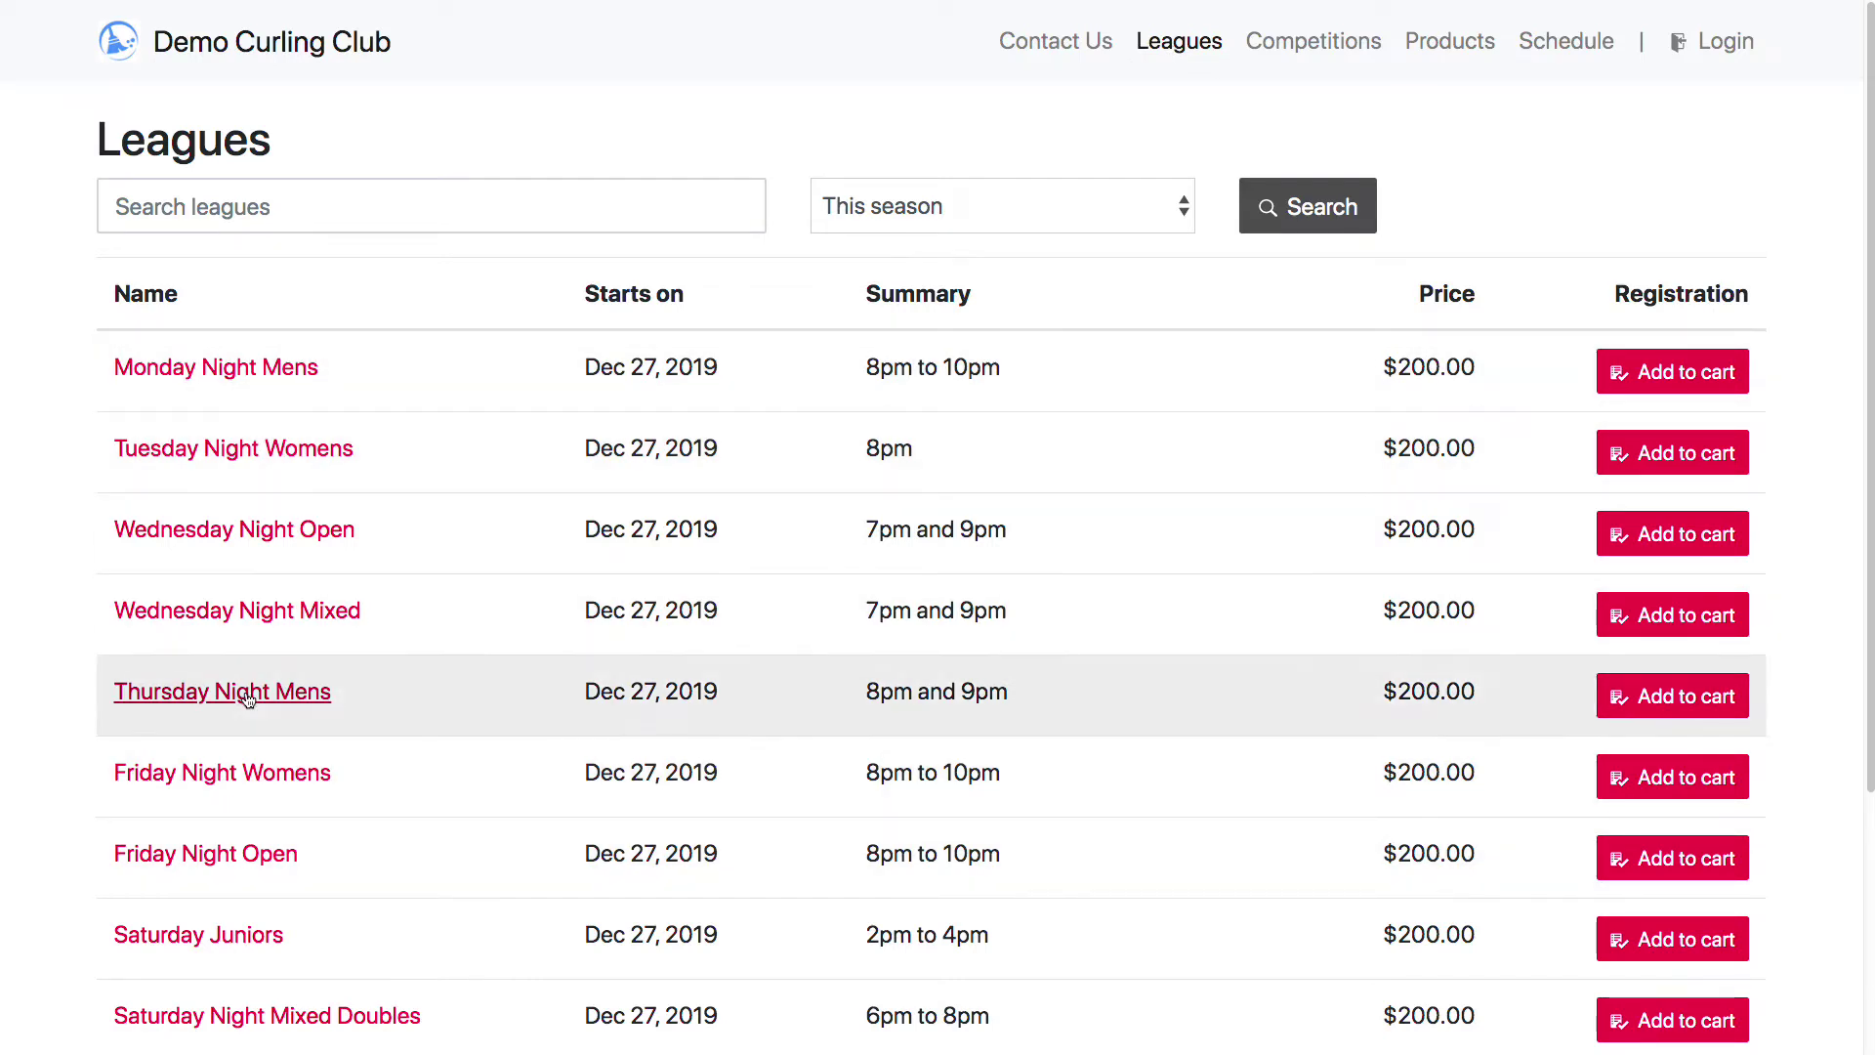
Search the leagues for "monday" so only Monday Night Mens is listed
left_click(324, 204)
type("monday")
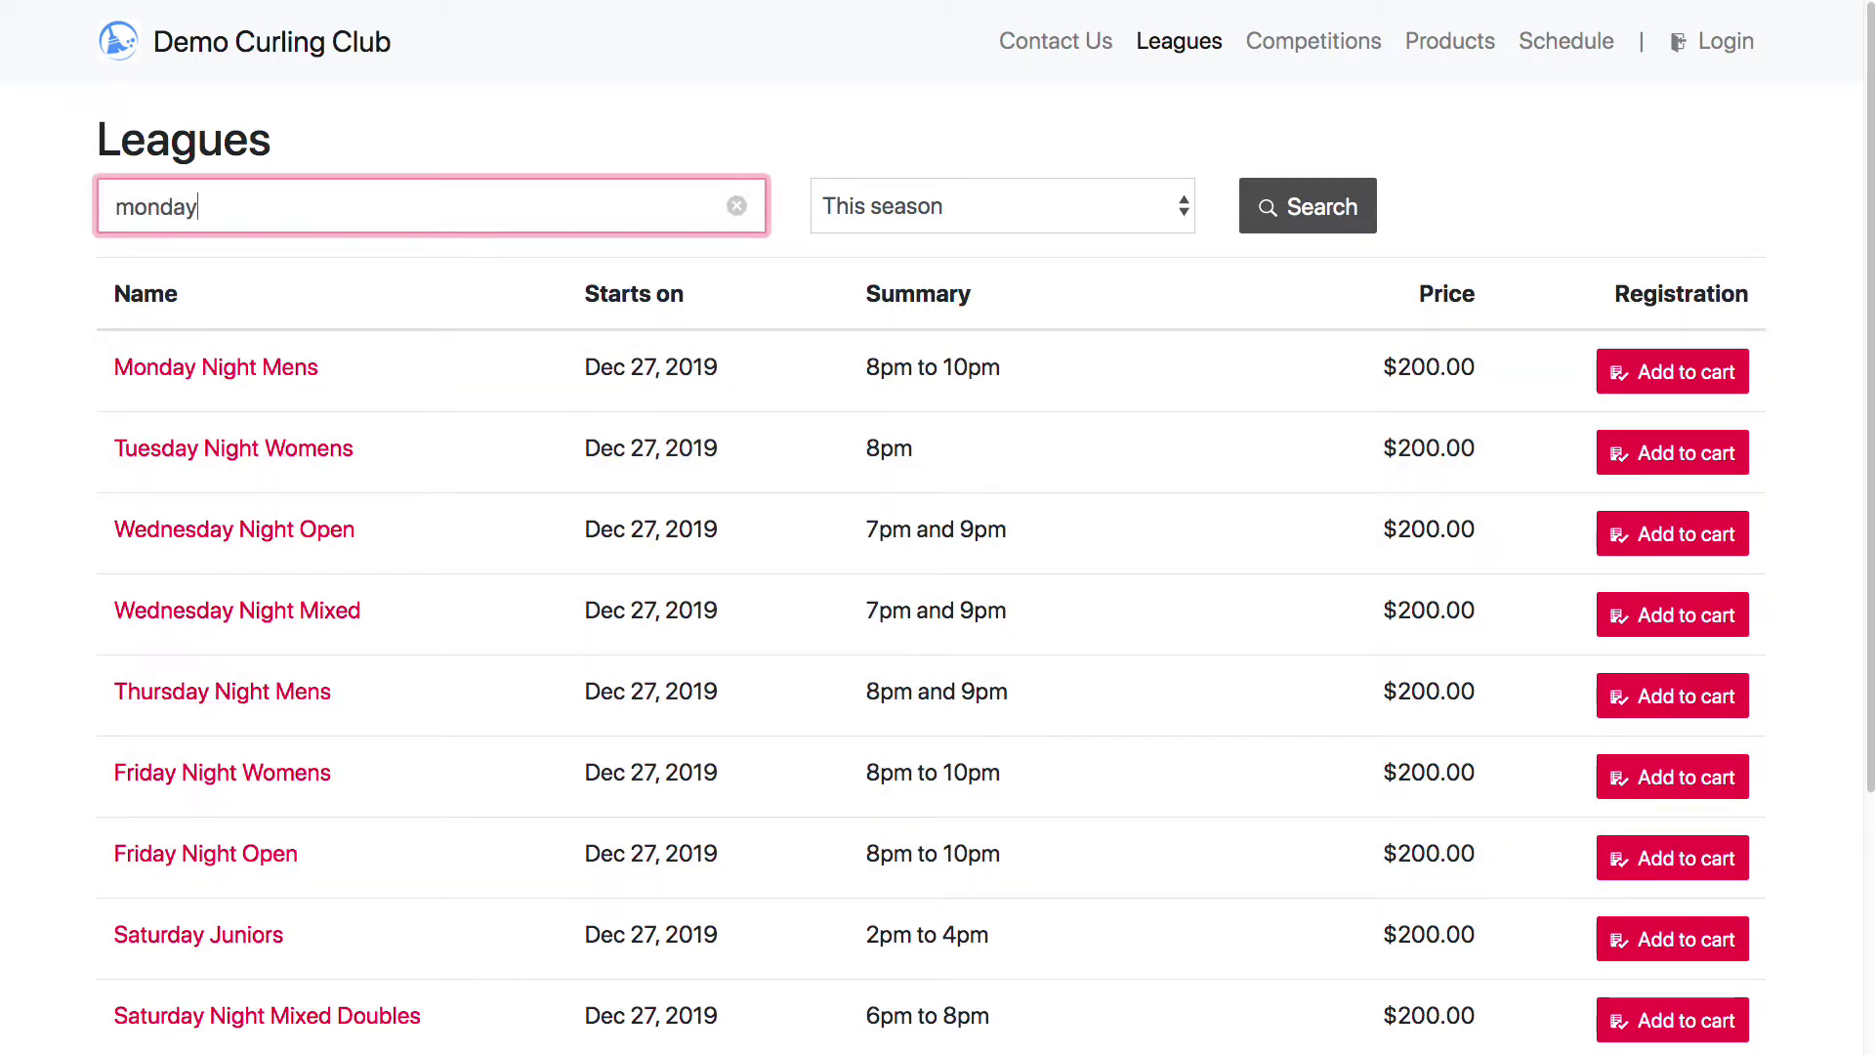
key("Return")
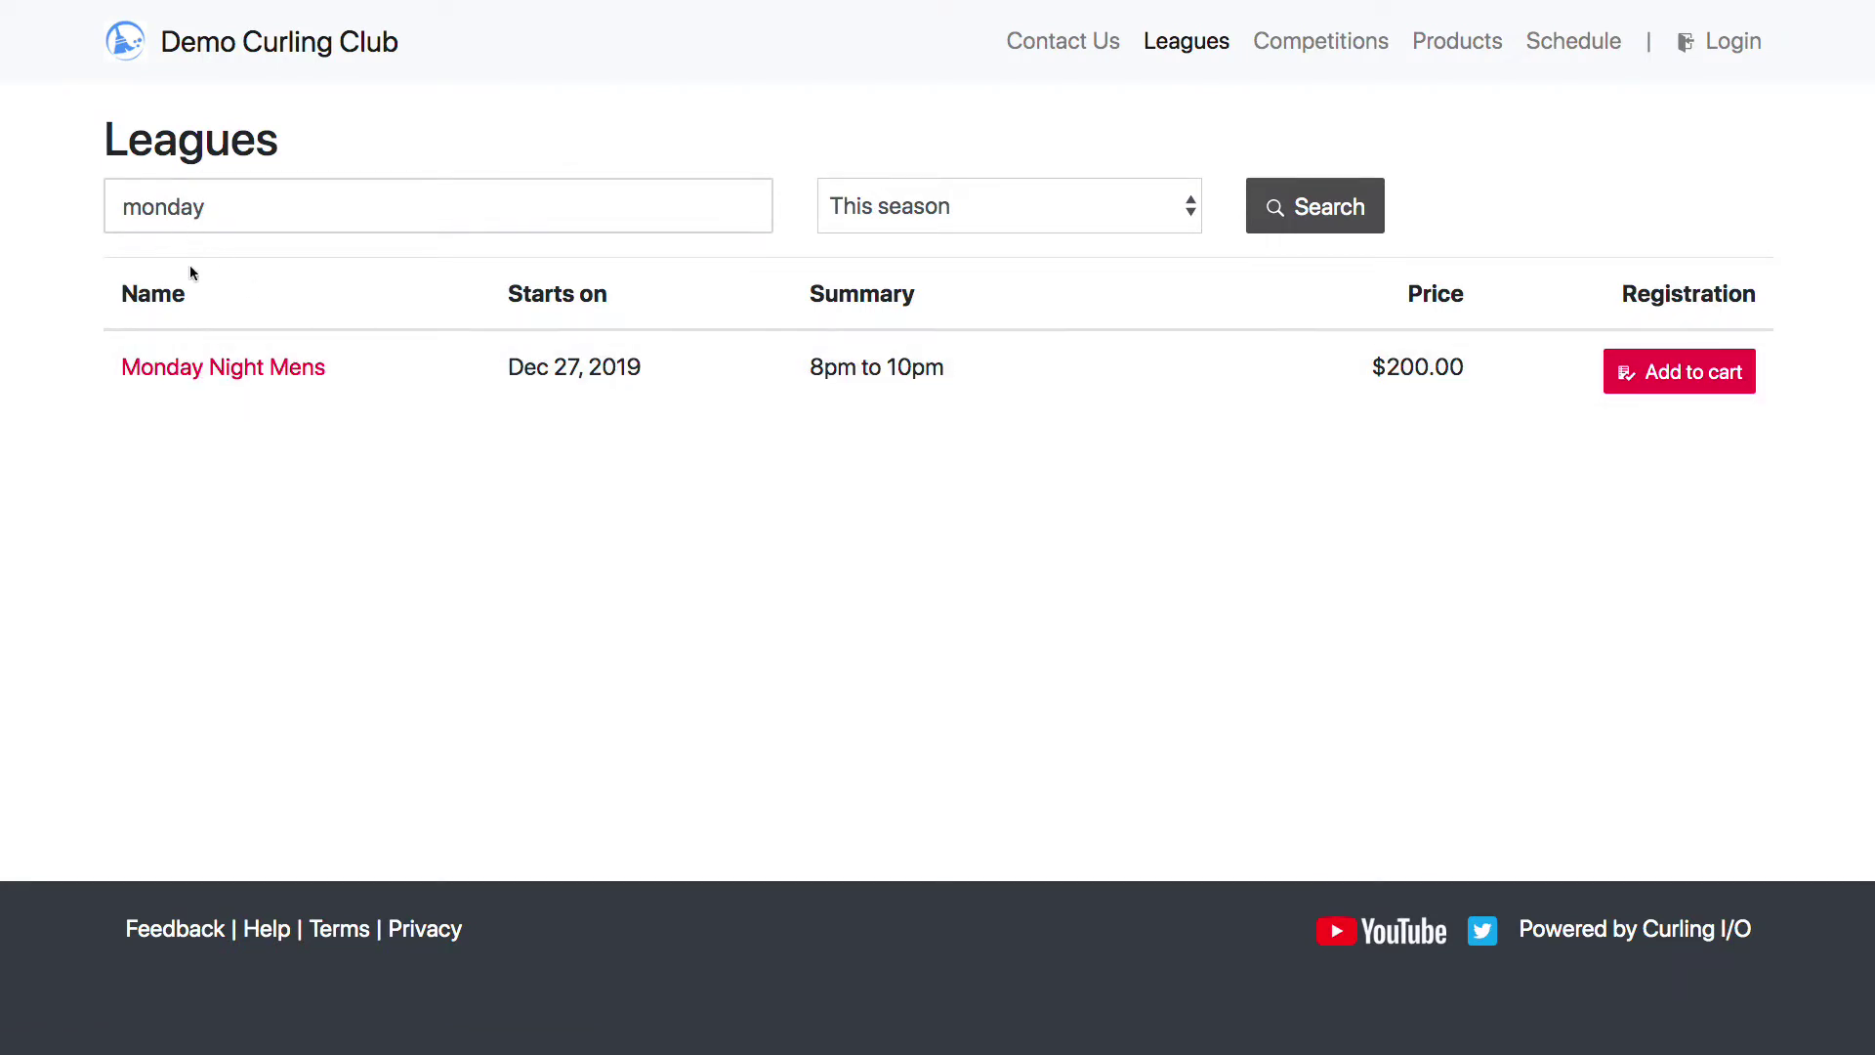
Open the Monday Night Mens league details and add it to the cart for $226.00
left_click(246, 369)
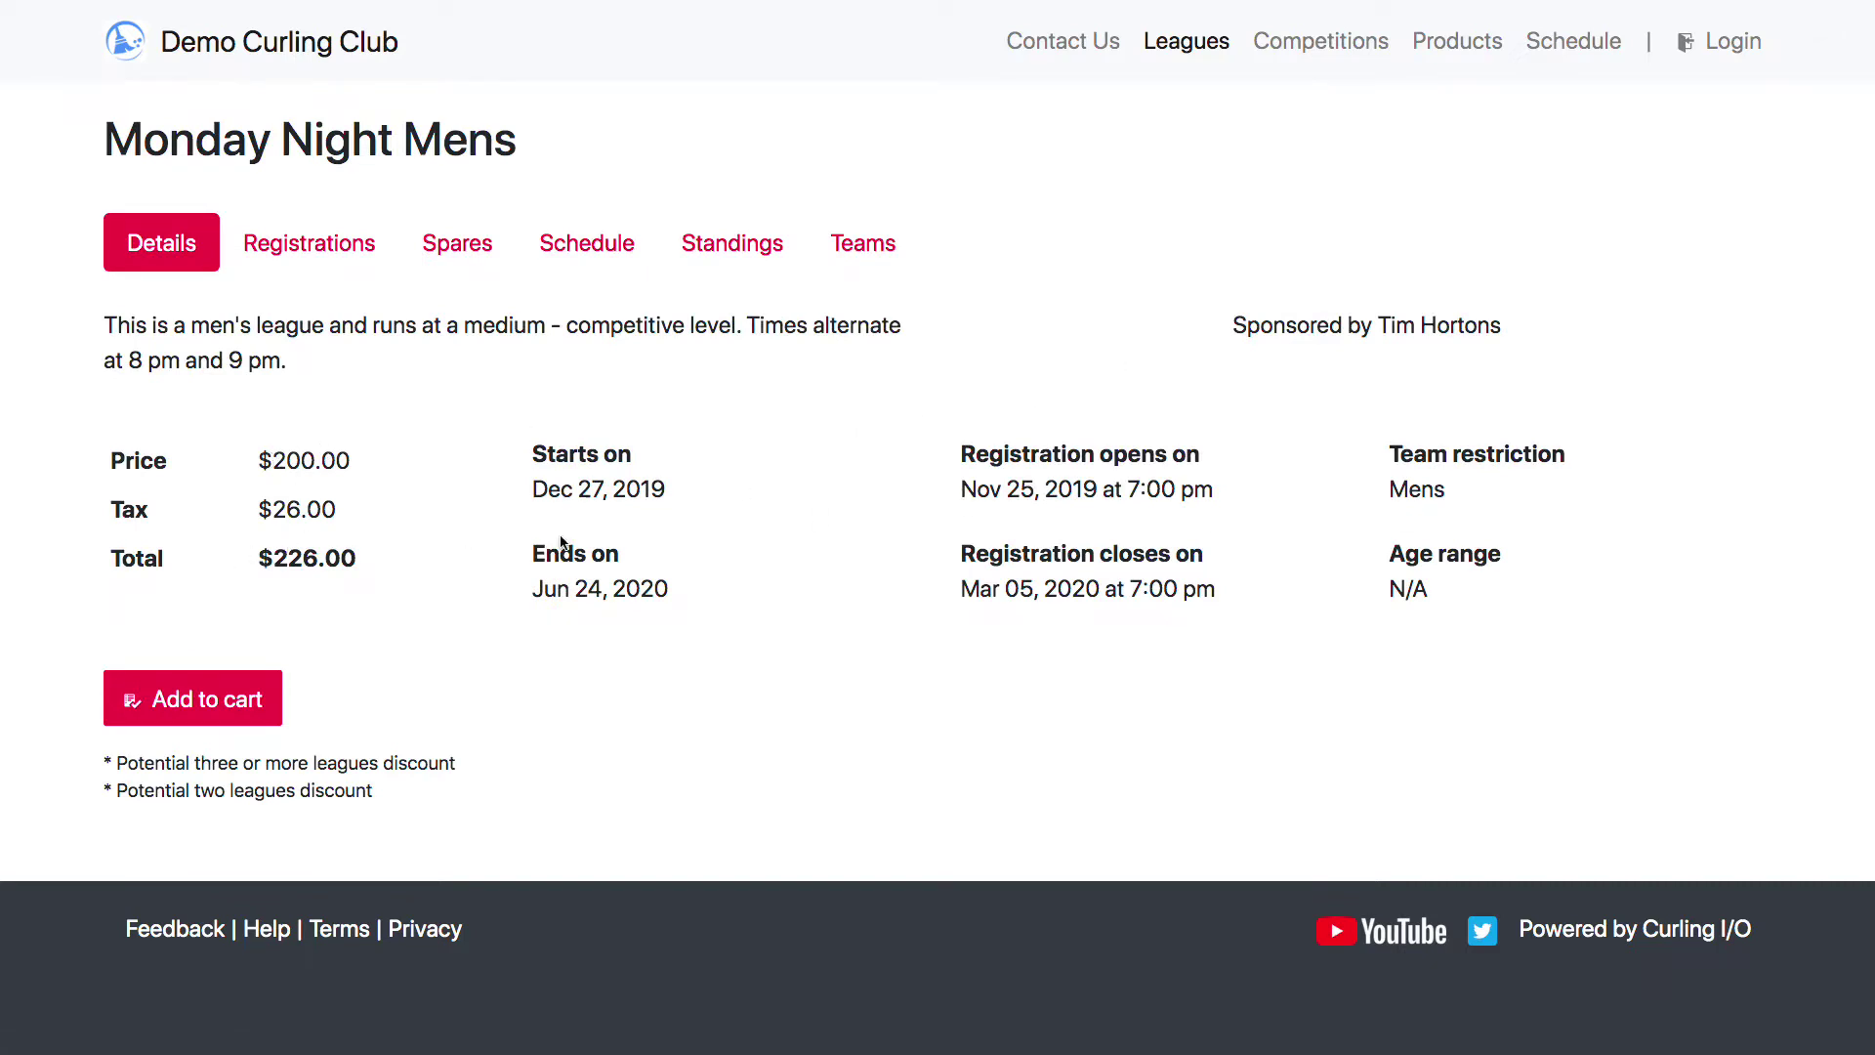
left_click_drag(274, 333, 617, 343)
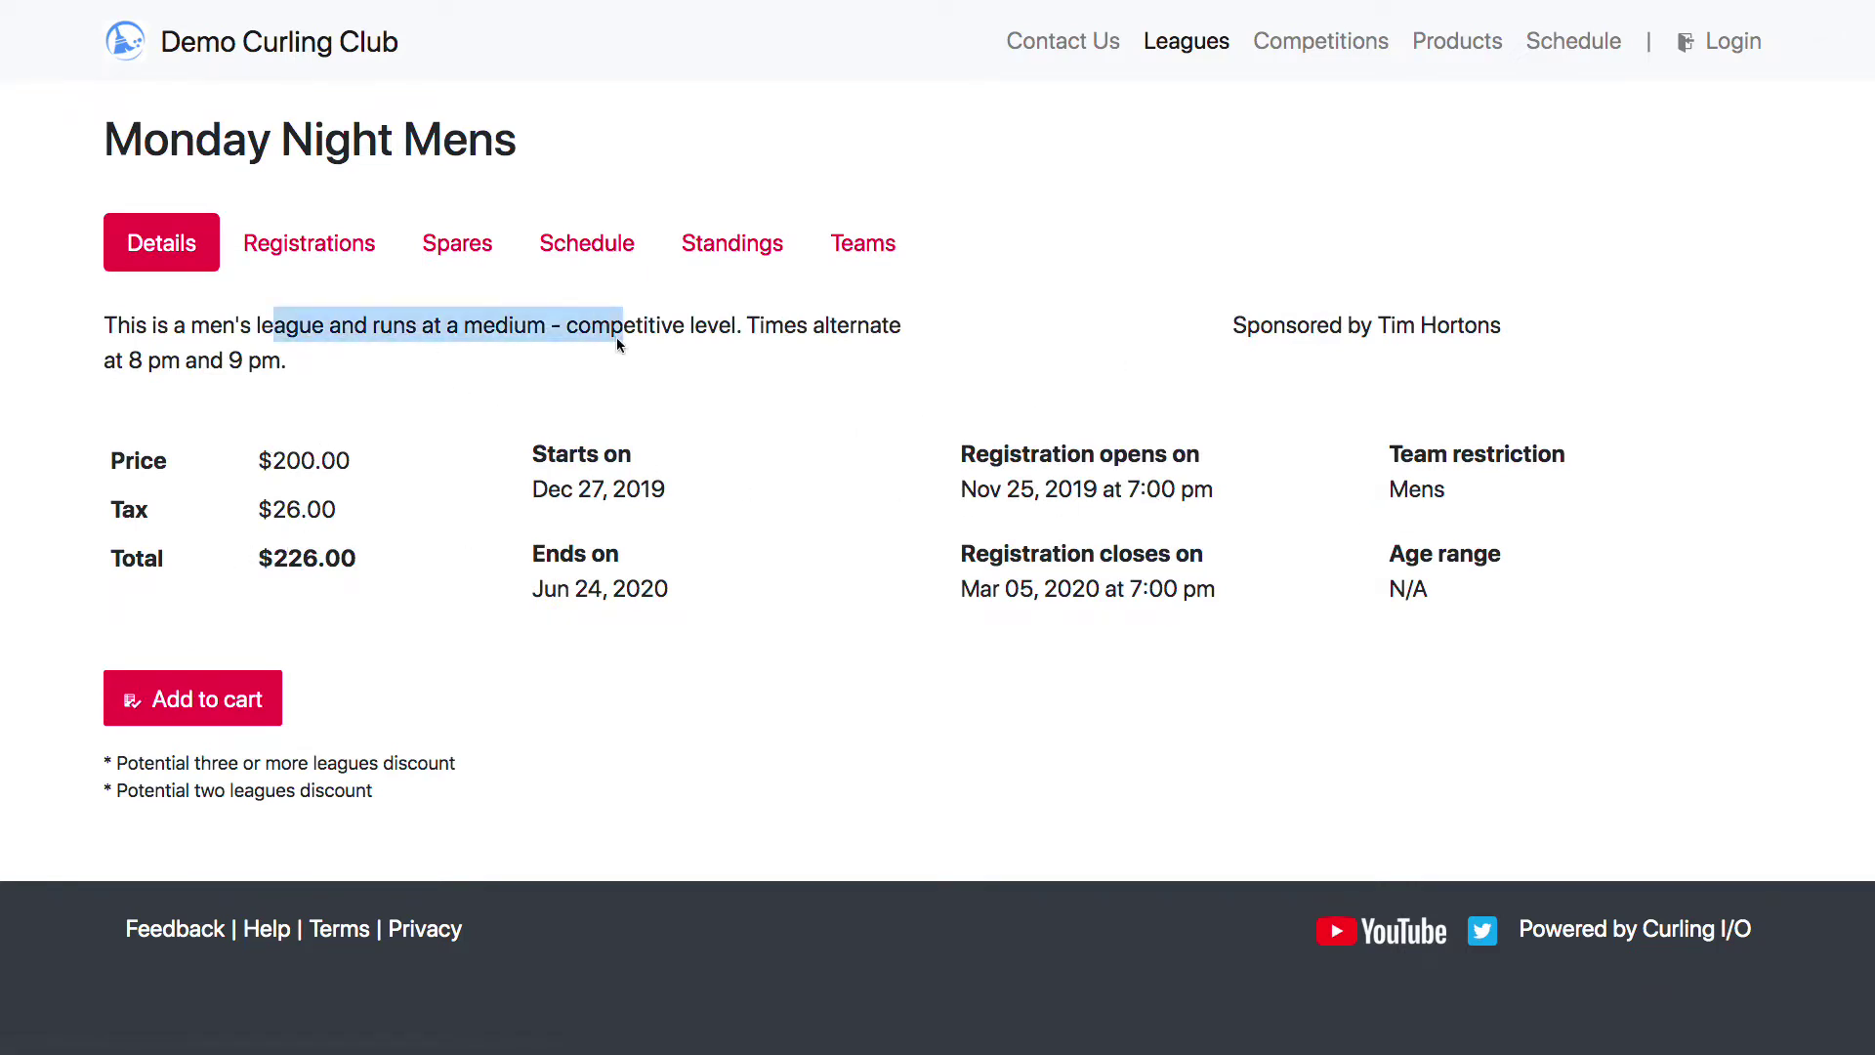
left_click(654, 390)
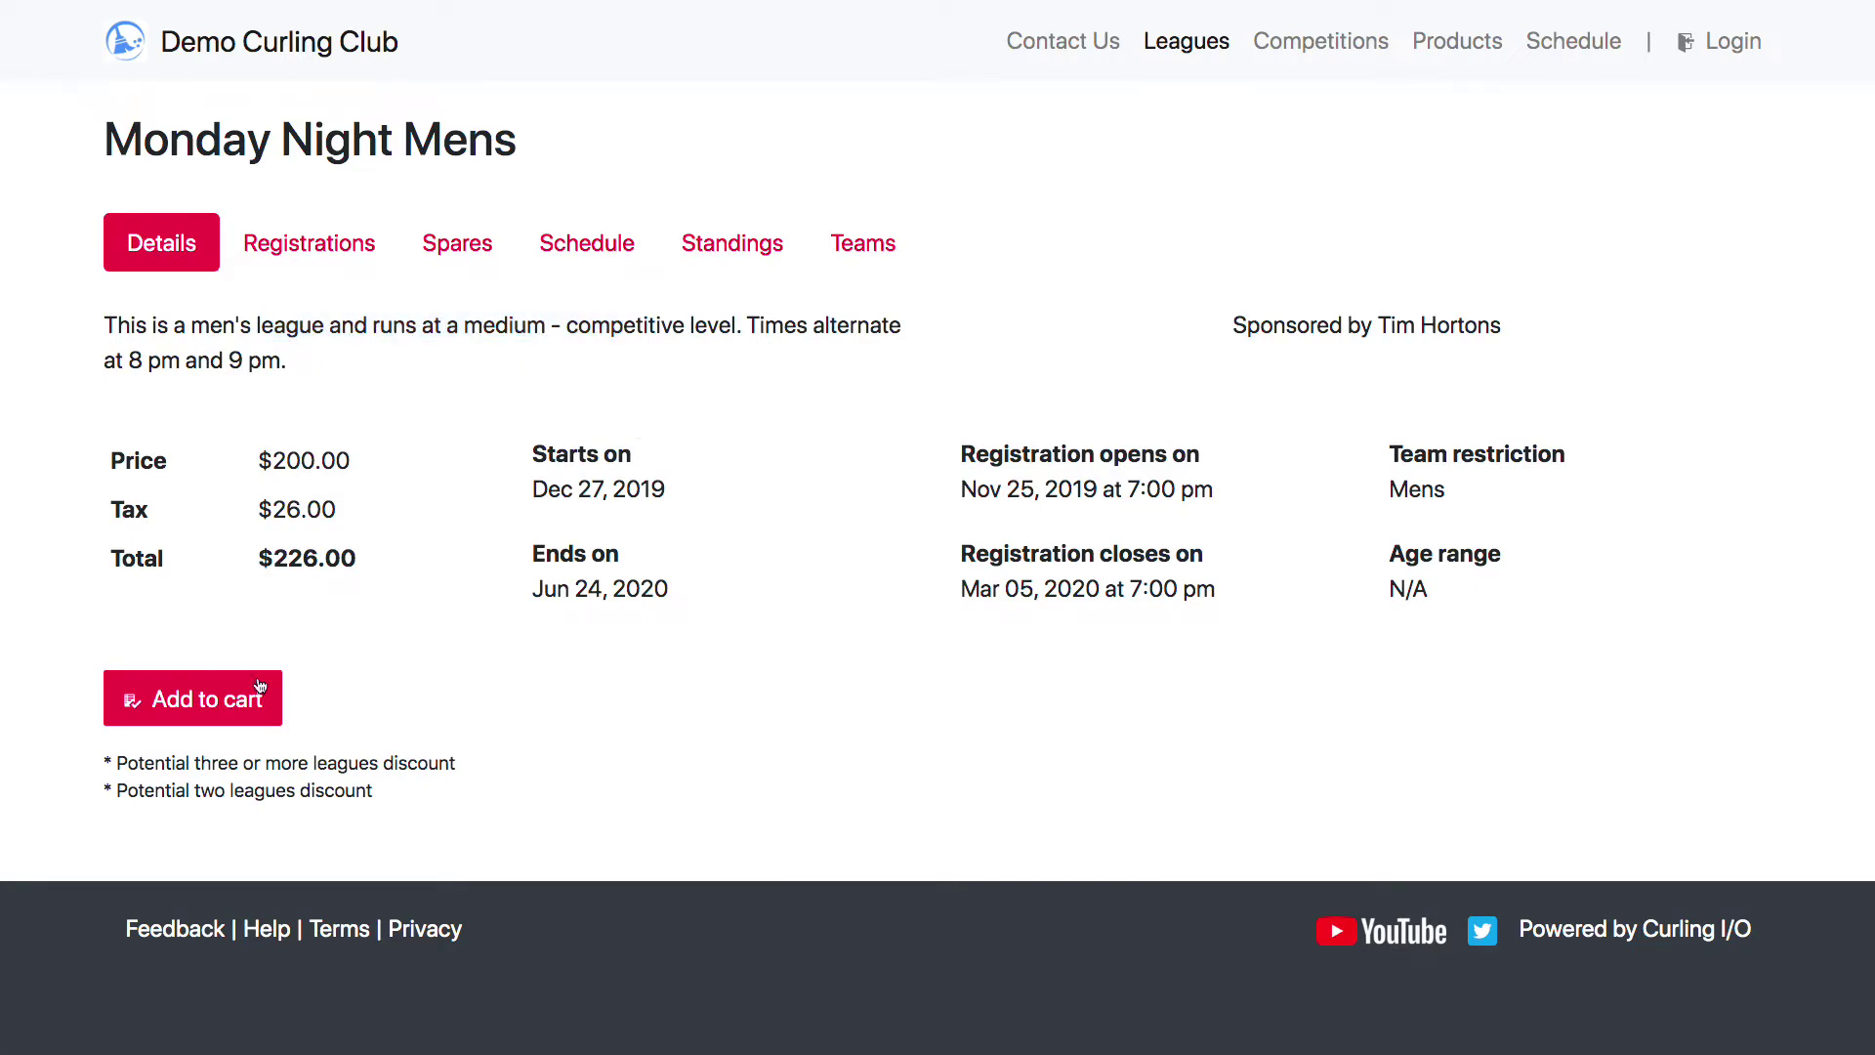
left_click(225, 696)
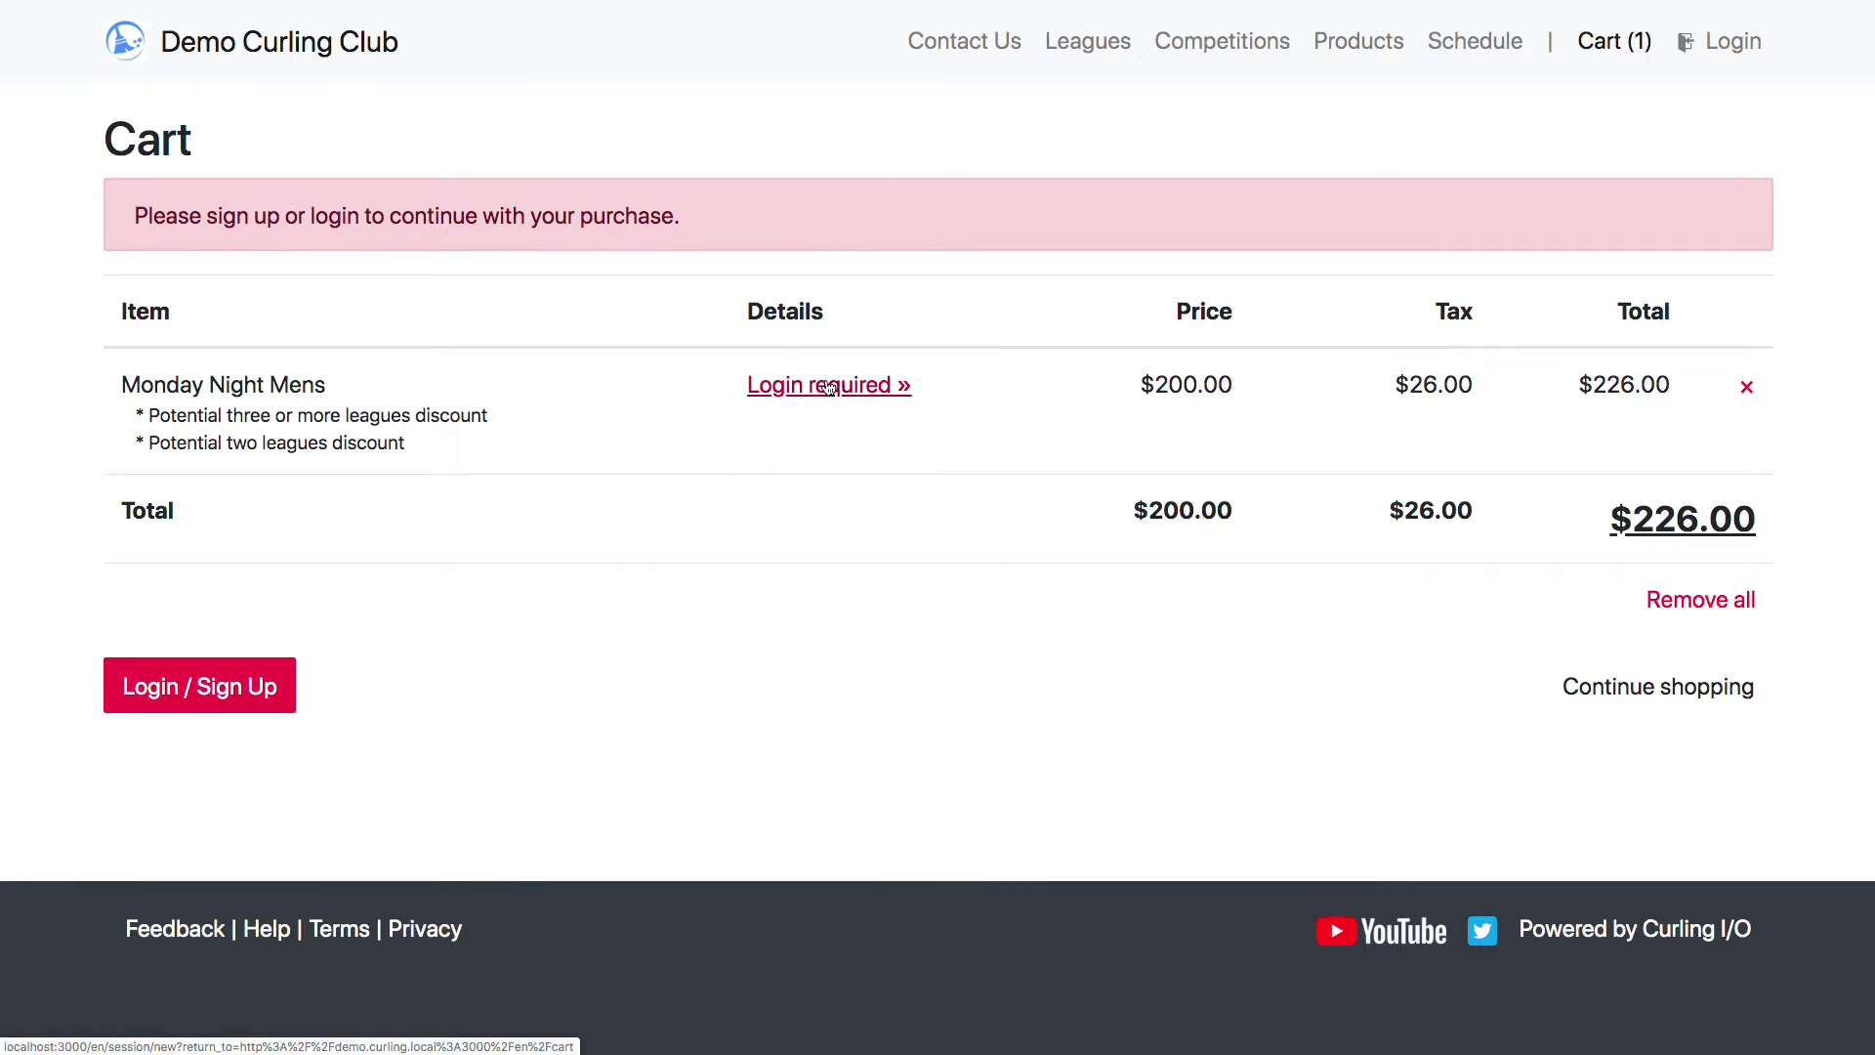
Go to Login / Sign Up from the cart to continue the purchase
left_click(195, 694)
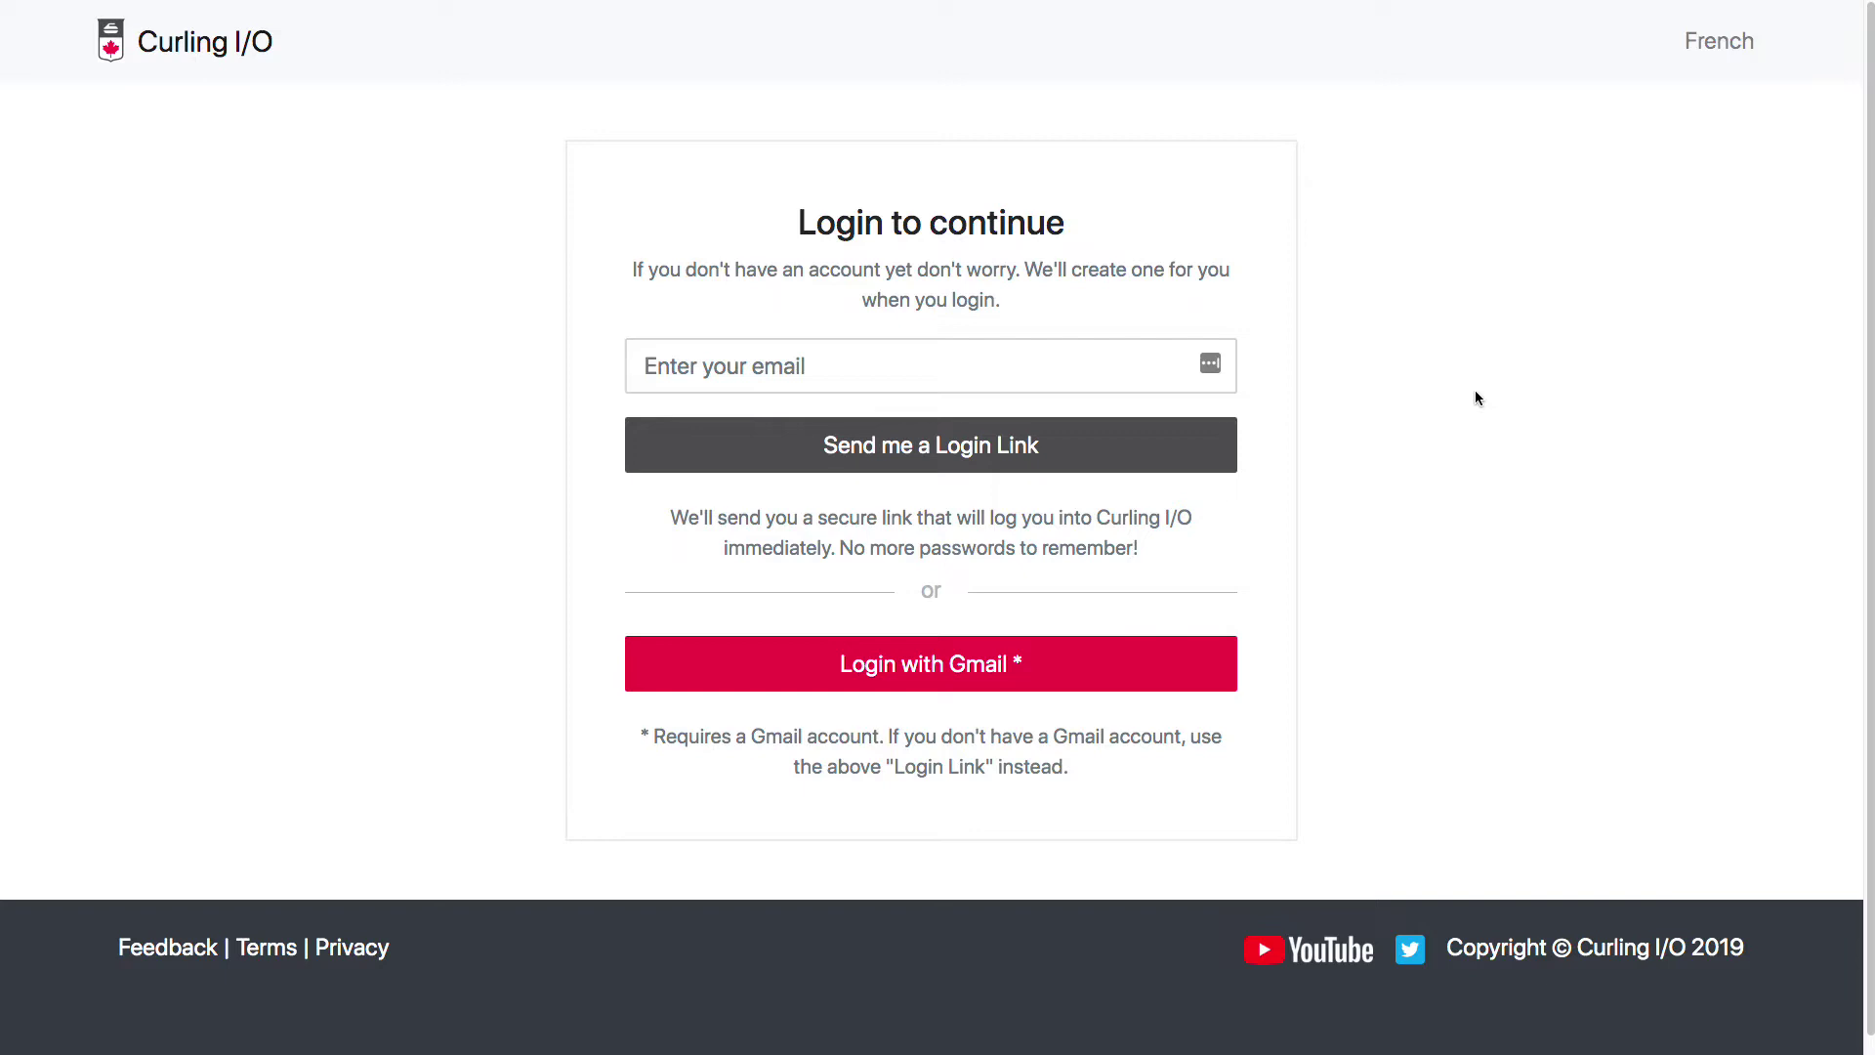
Enter the account's Gmail address, correcting its domain, and request an emailed login link
left_click(954, 366)
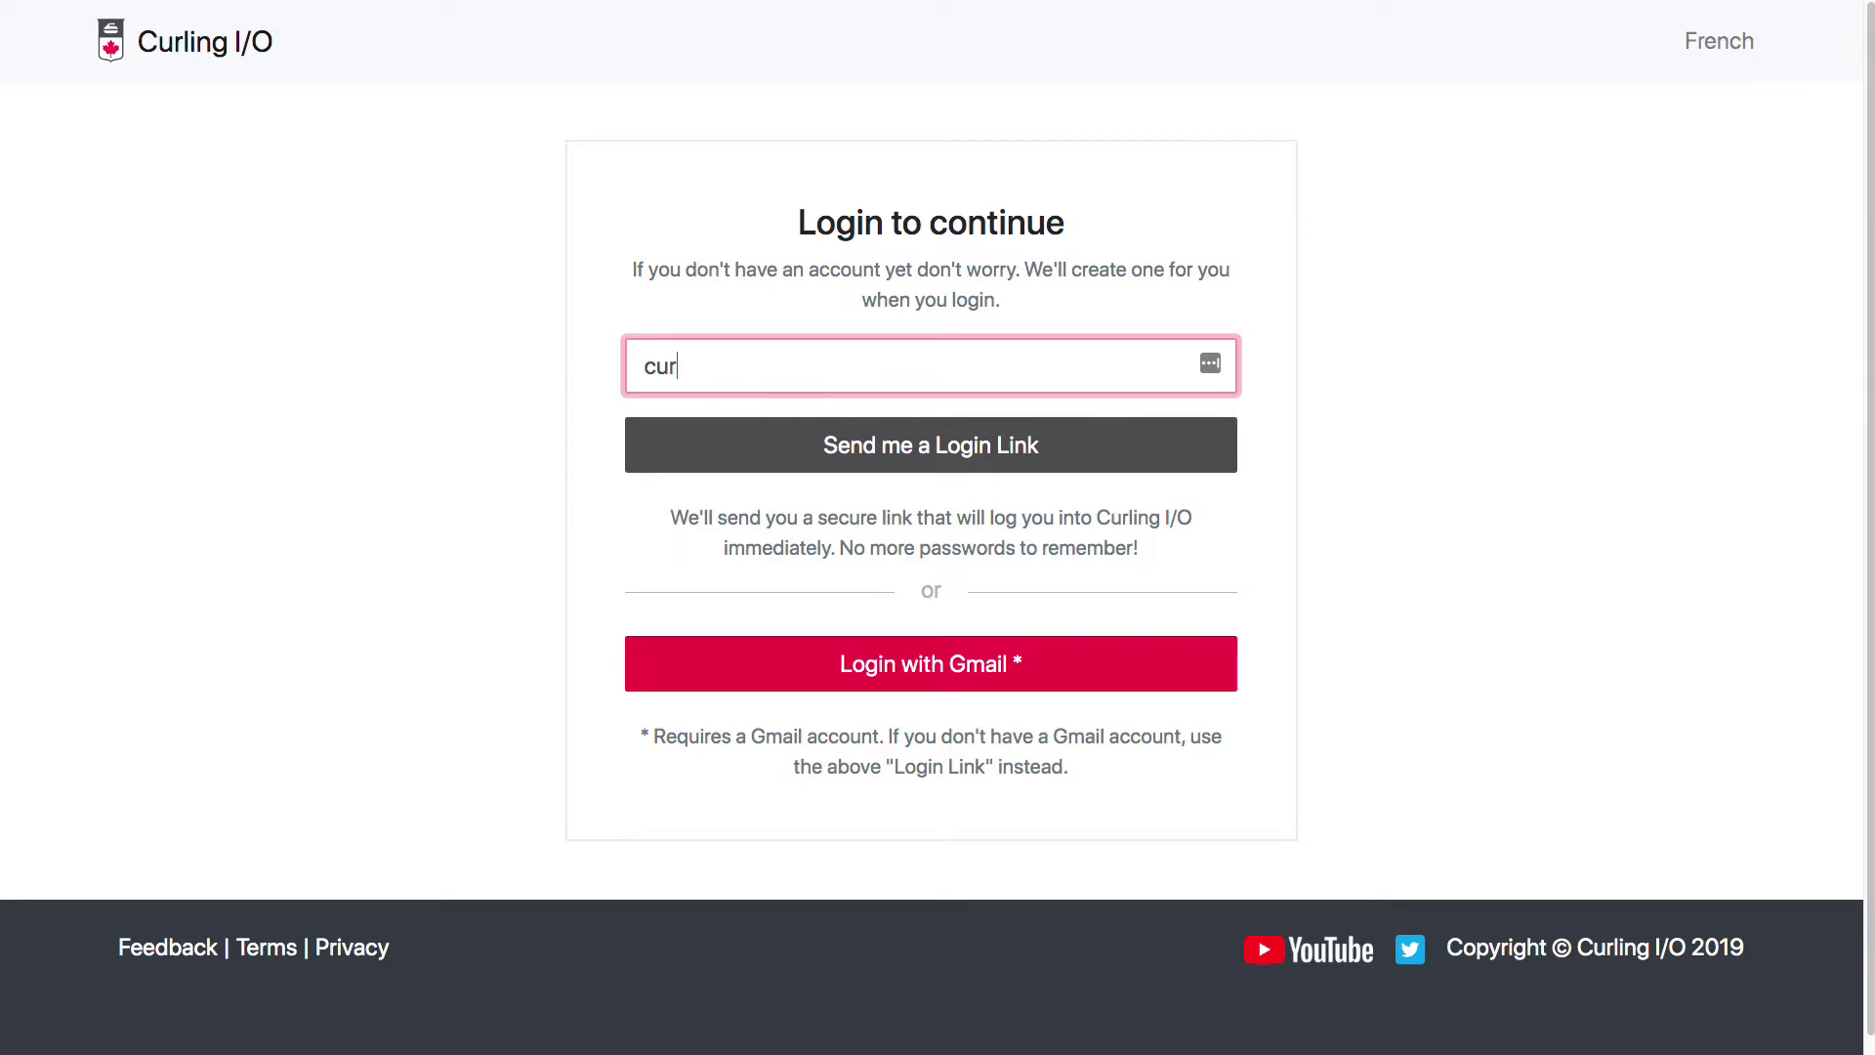
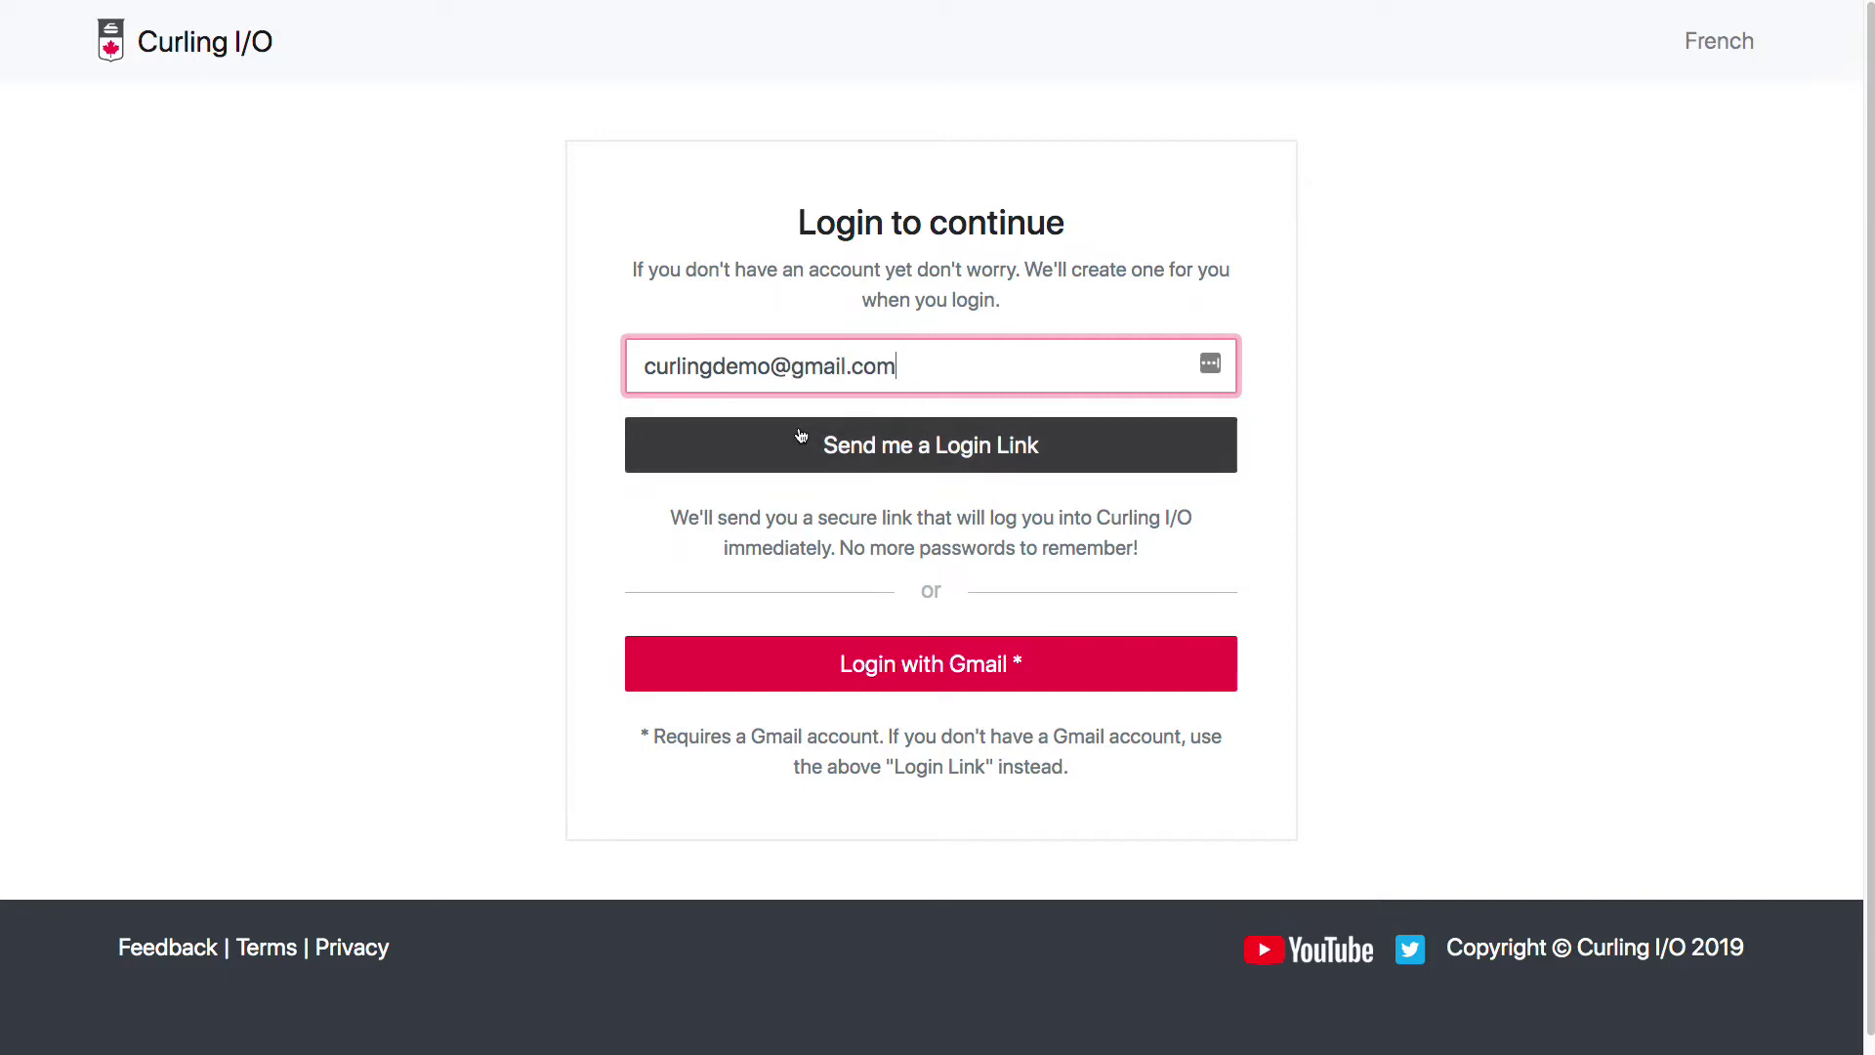
left_click(880, 447)
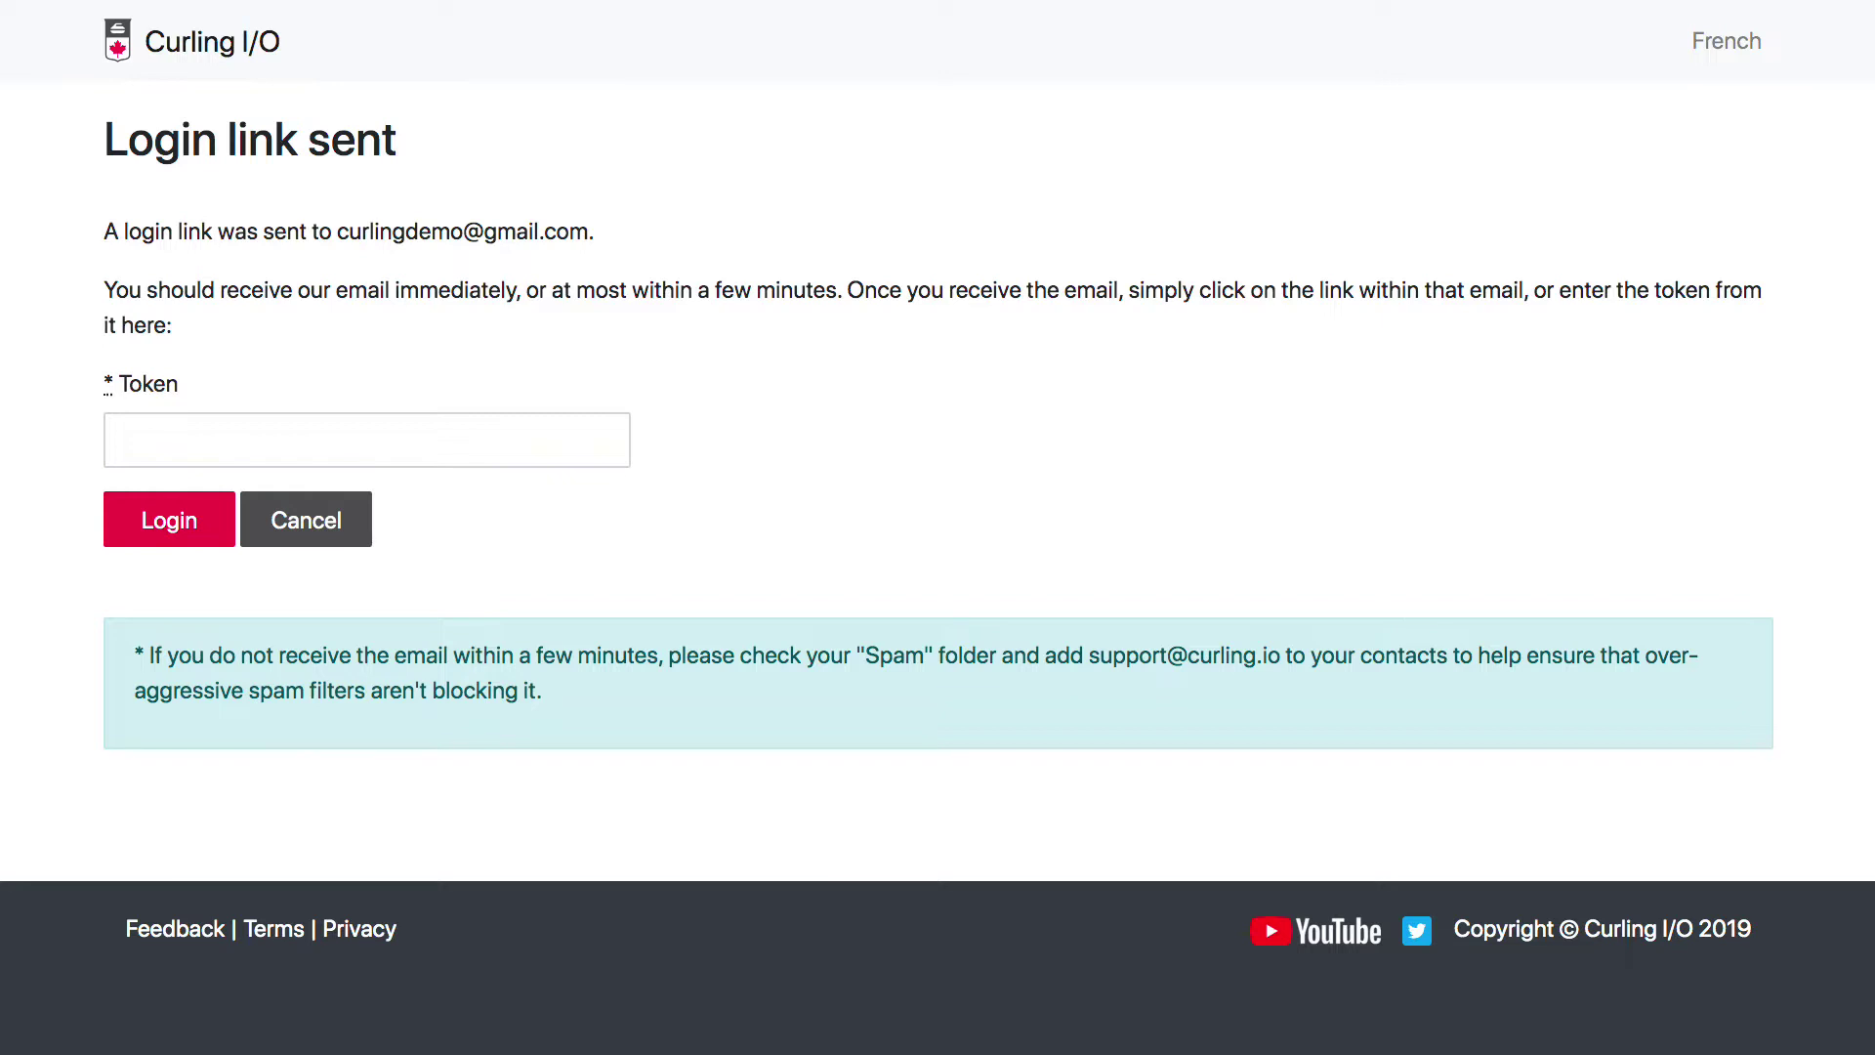
Log in by pasting the emailed login link into the address bar and loading it
key("Tab")
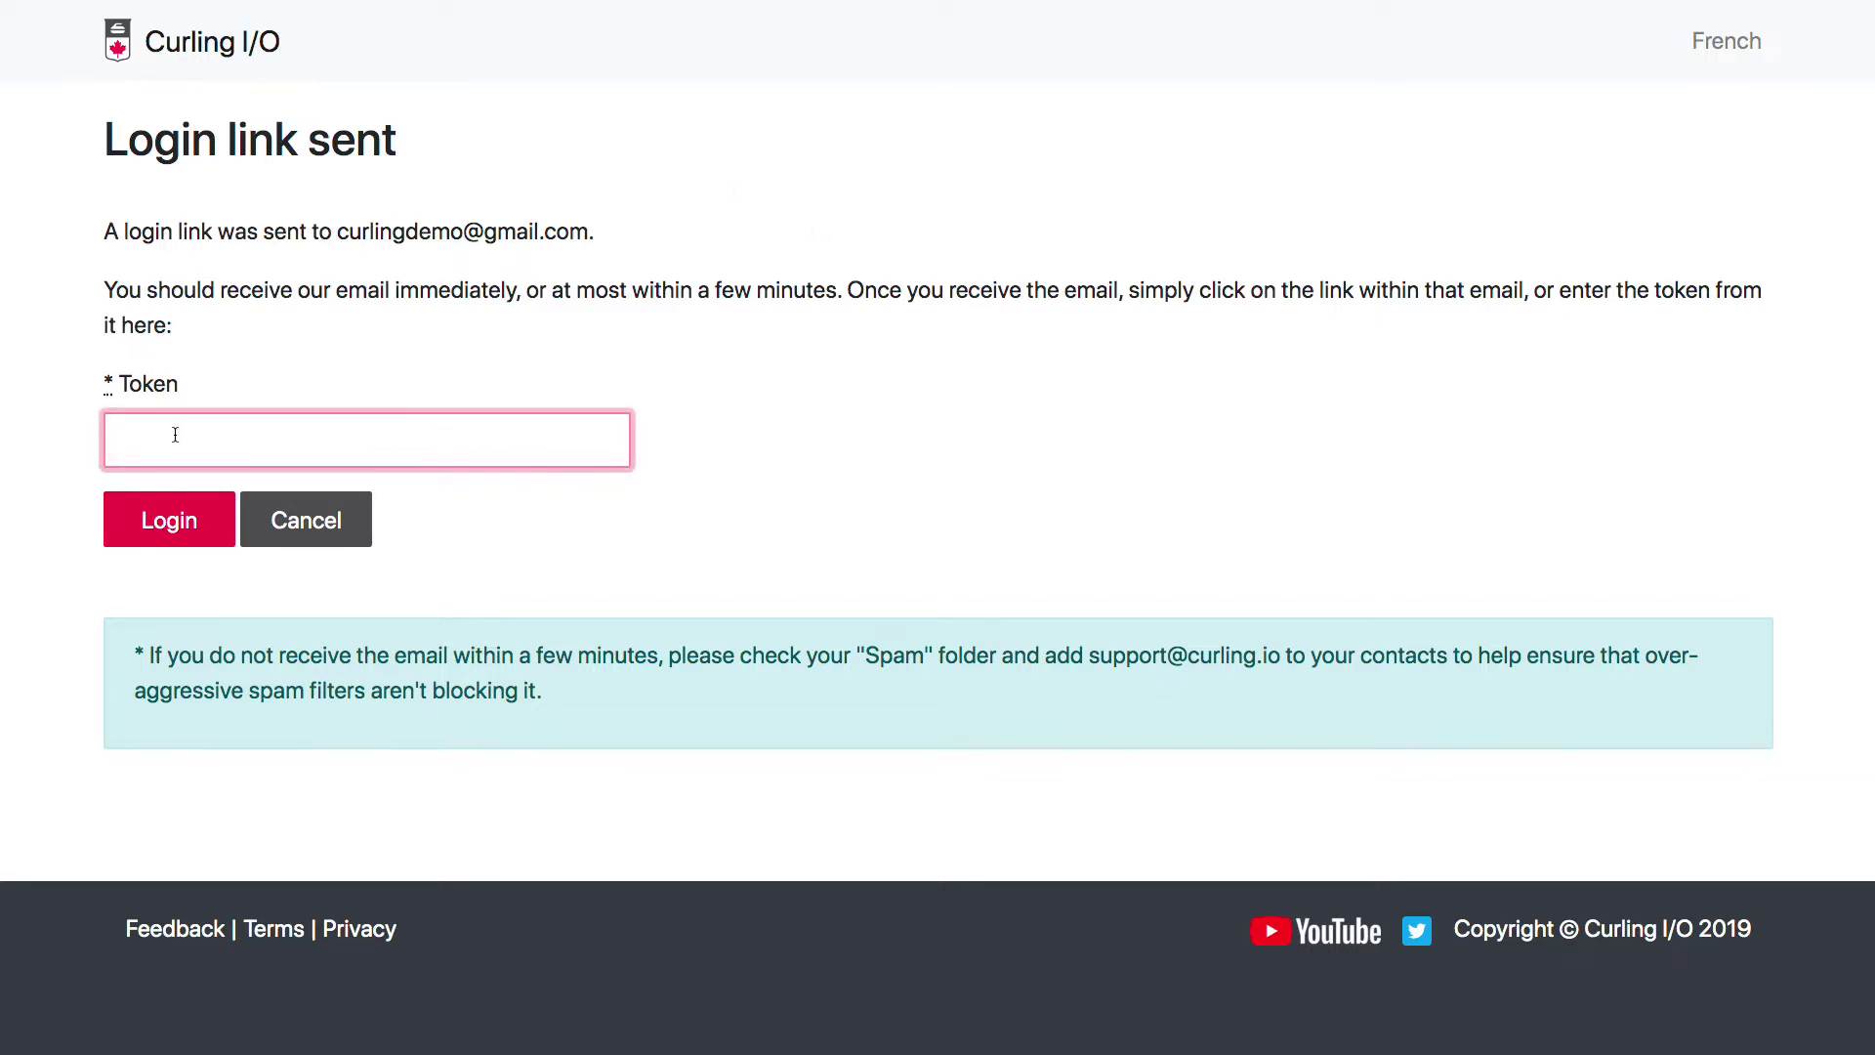
left_click(662, 0)
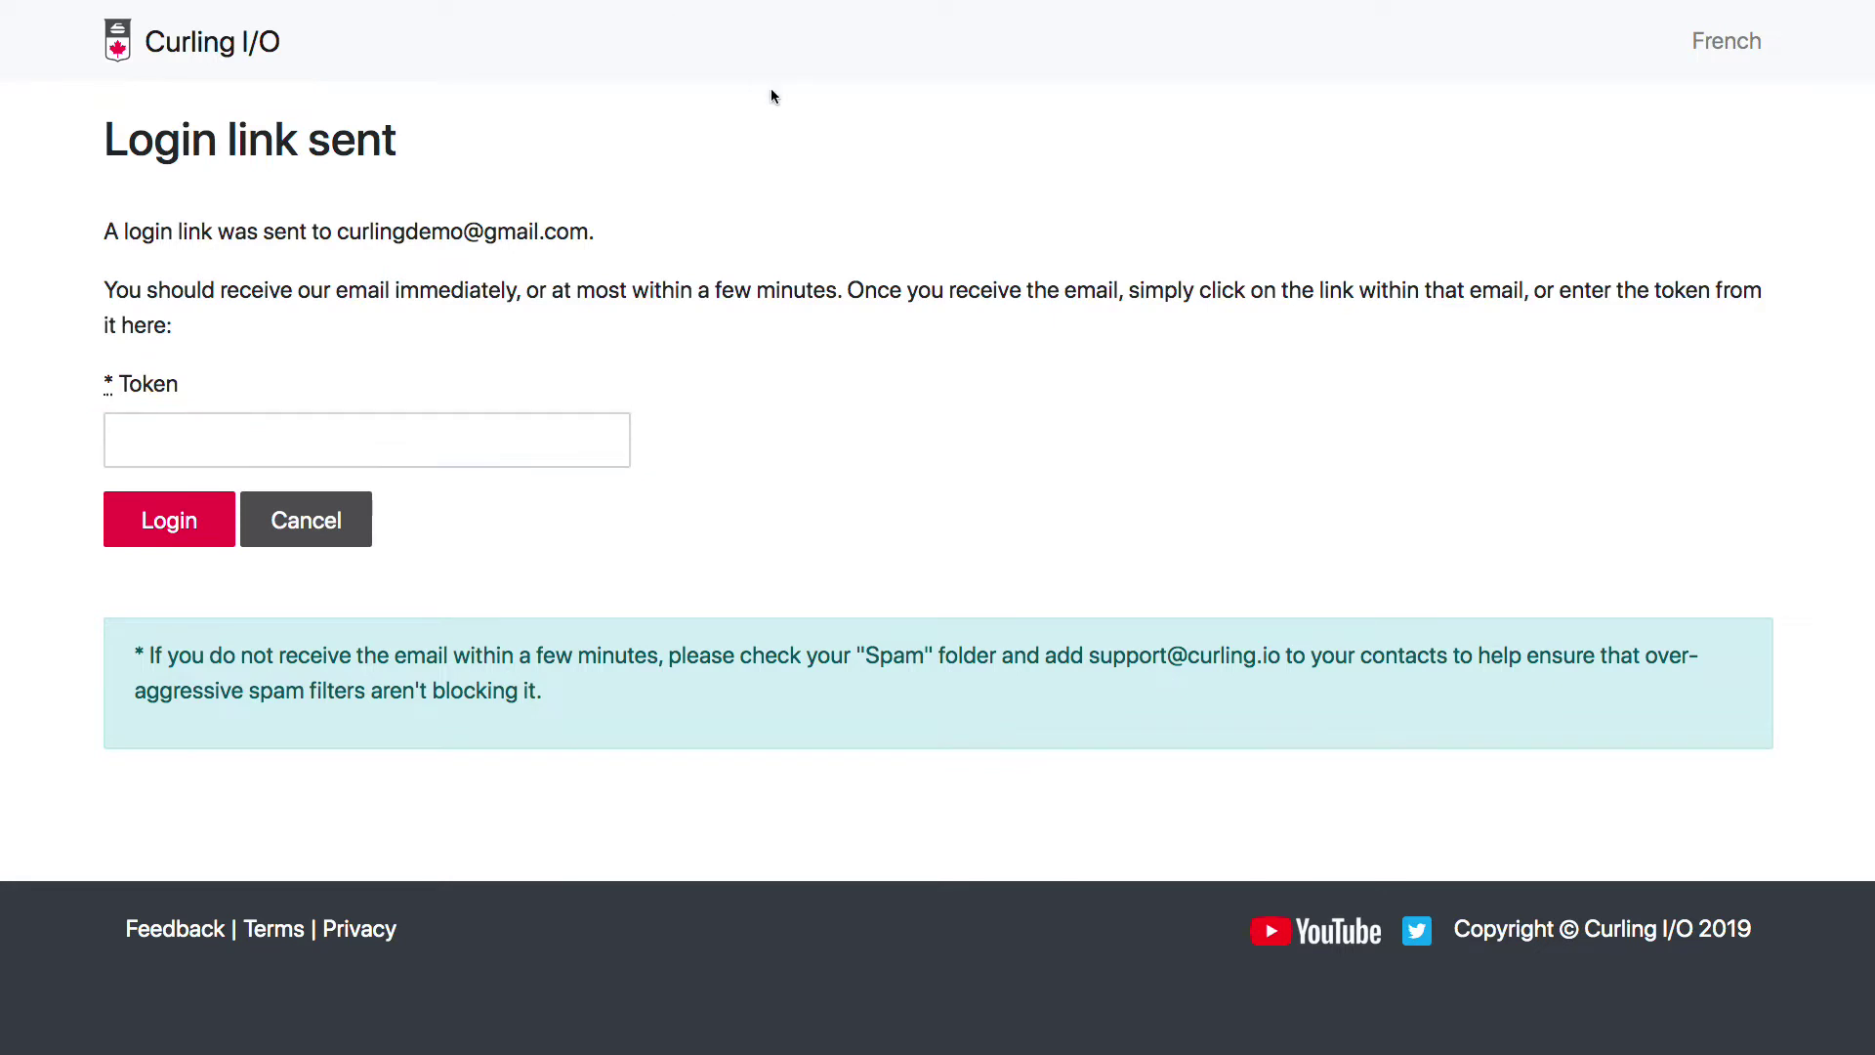
key("ctrl+v")
key("Return")
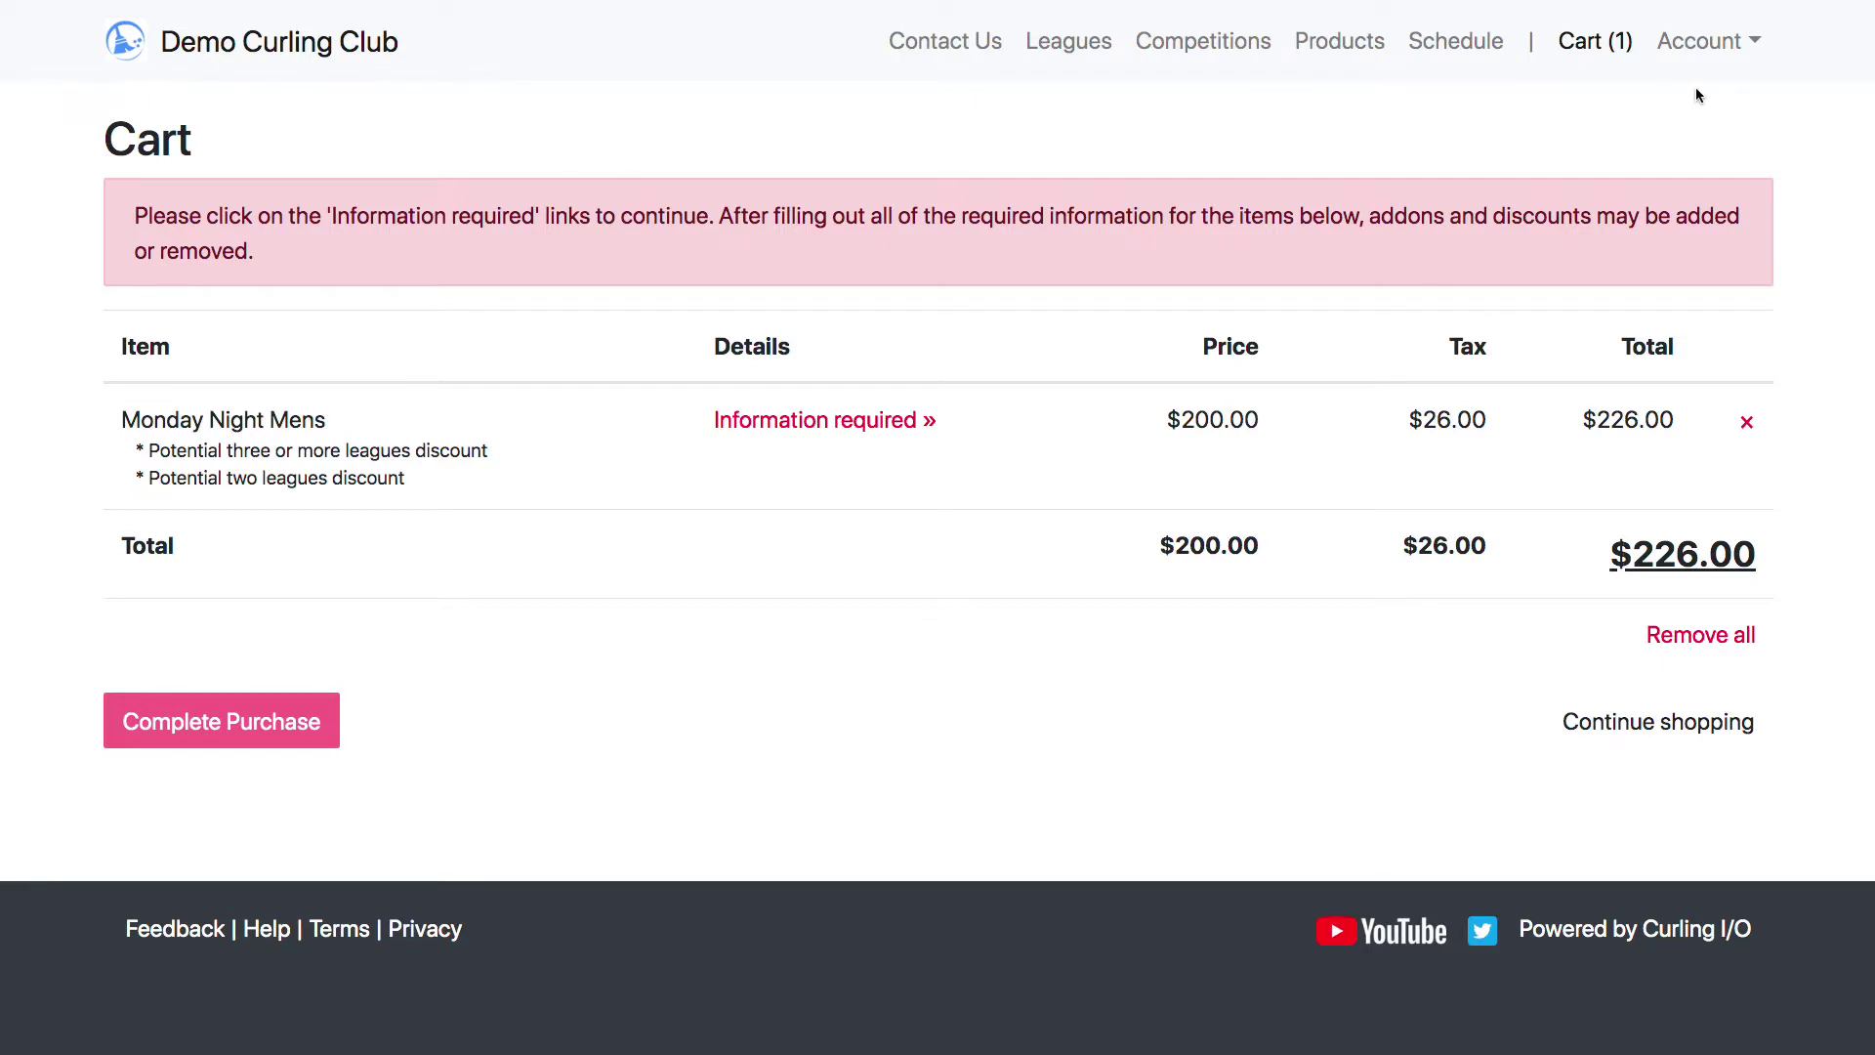
Check the Account menu, then follow Monday Night Mens' Information required link to the curler profile
left_click(1705, 44)
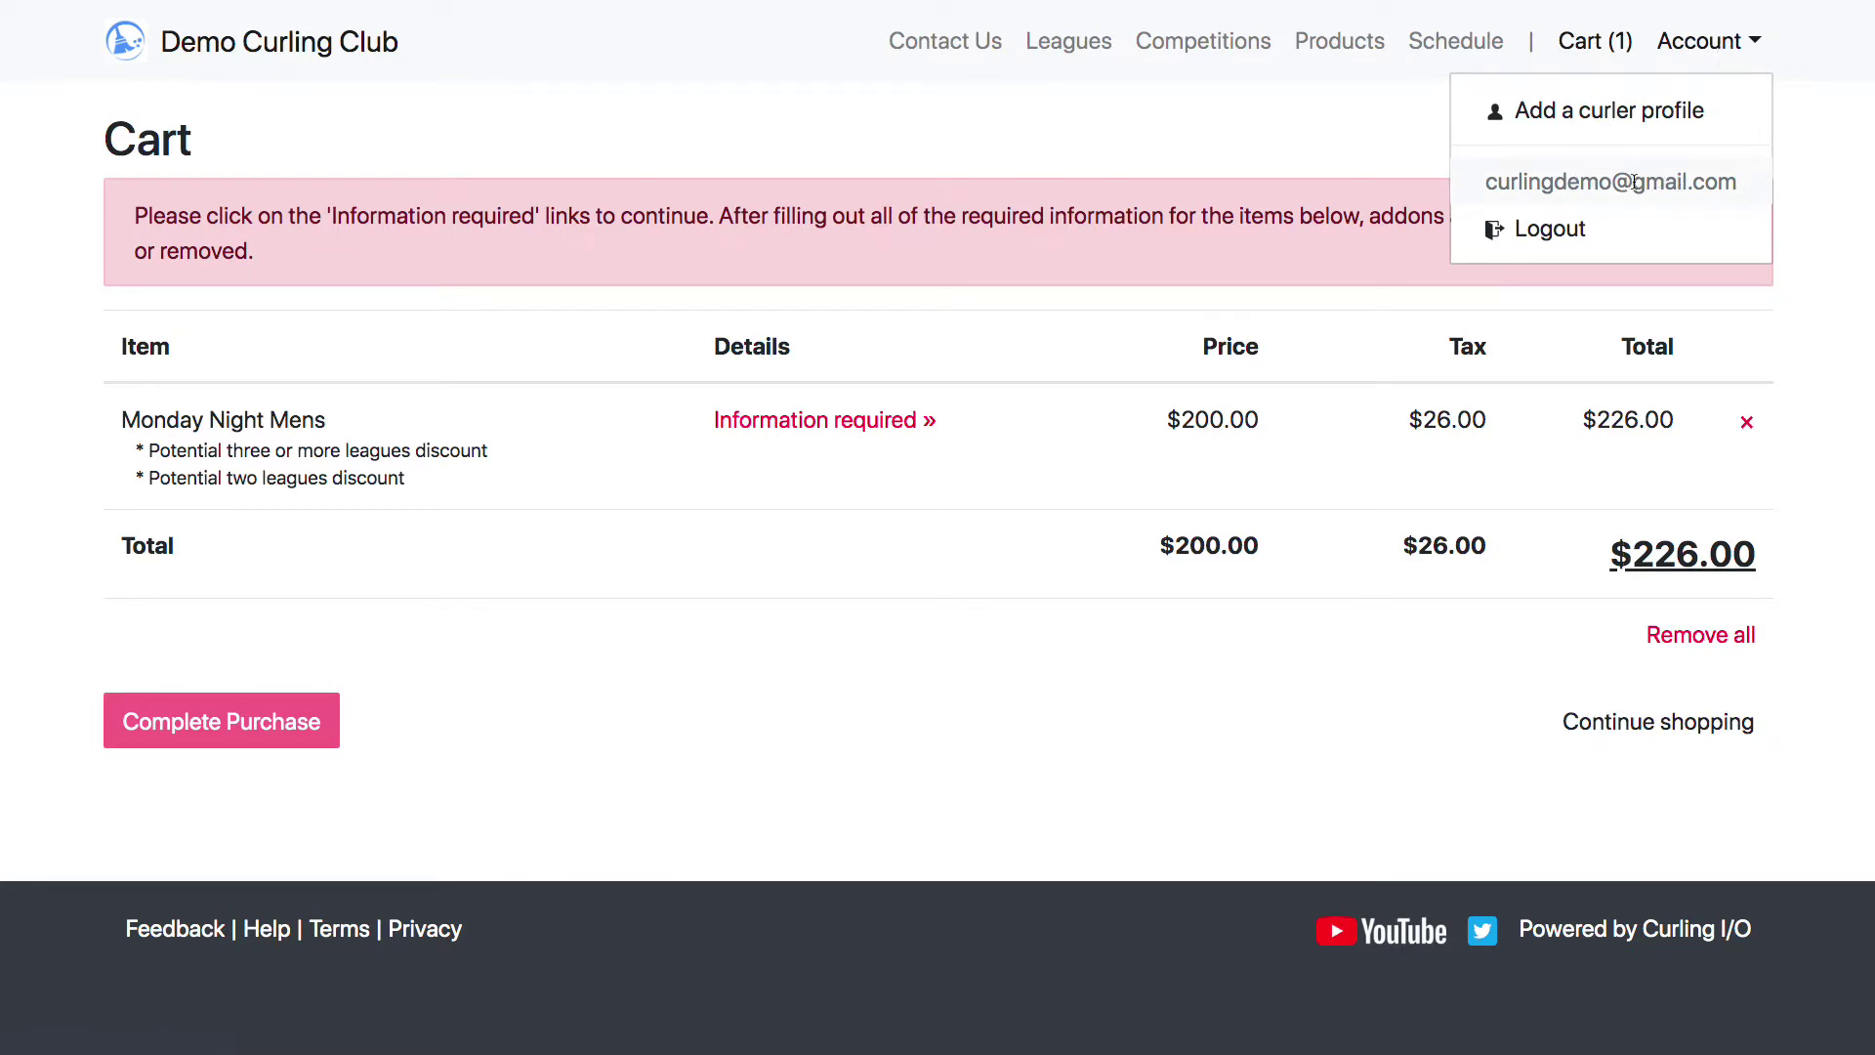
left_click(1036, 146)
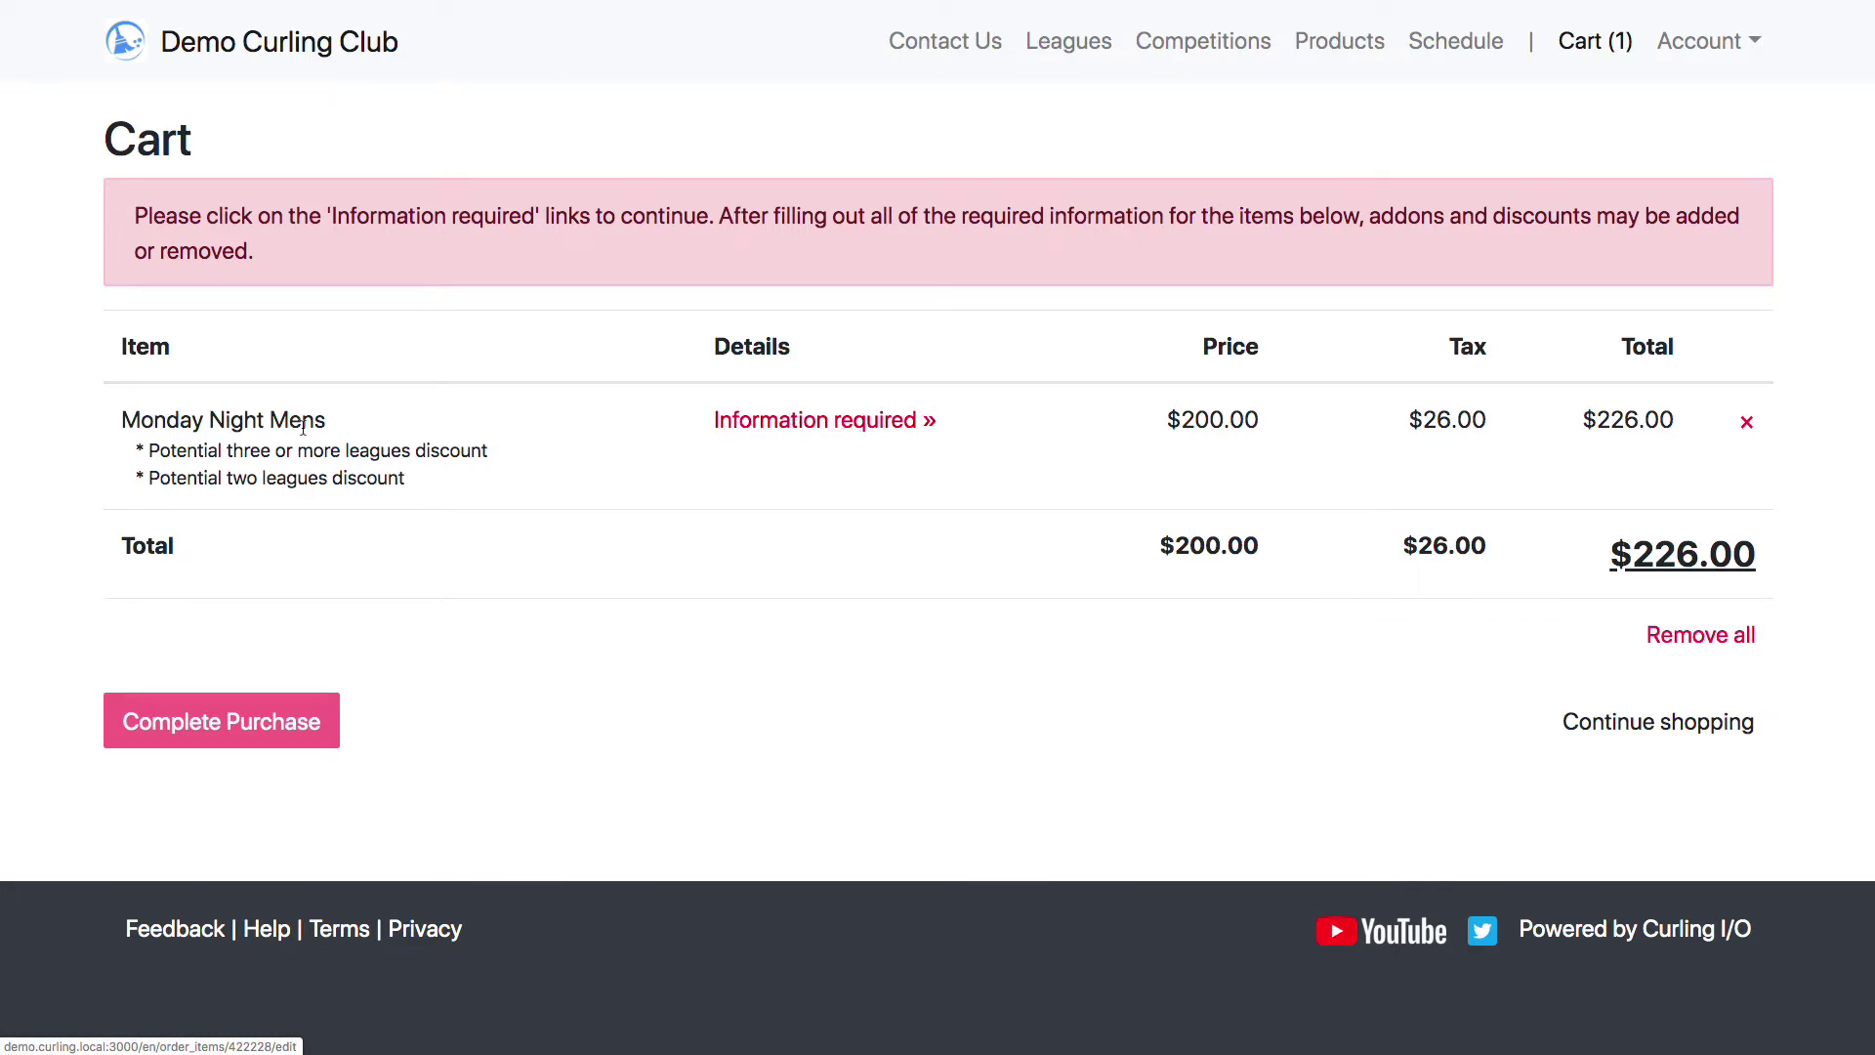
left_click_drag(195, 420, 264, 421)
left_click(504, 586)
mouse_move(179, 719)
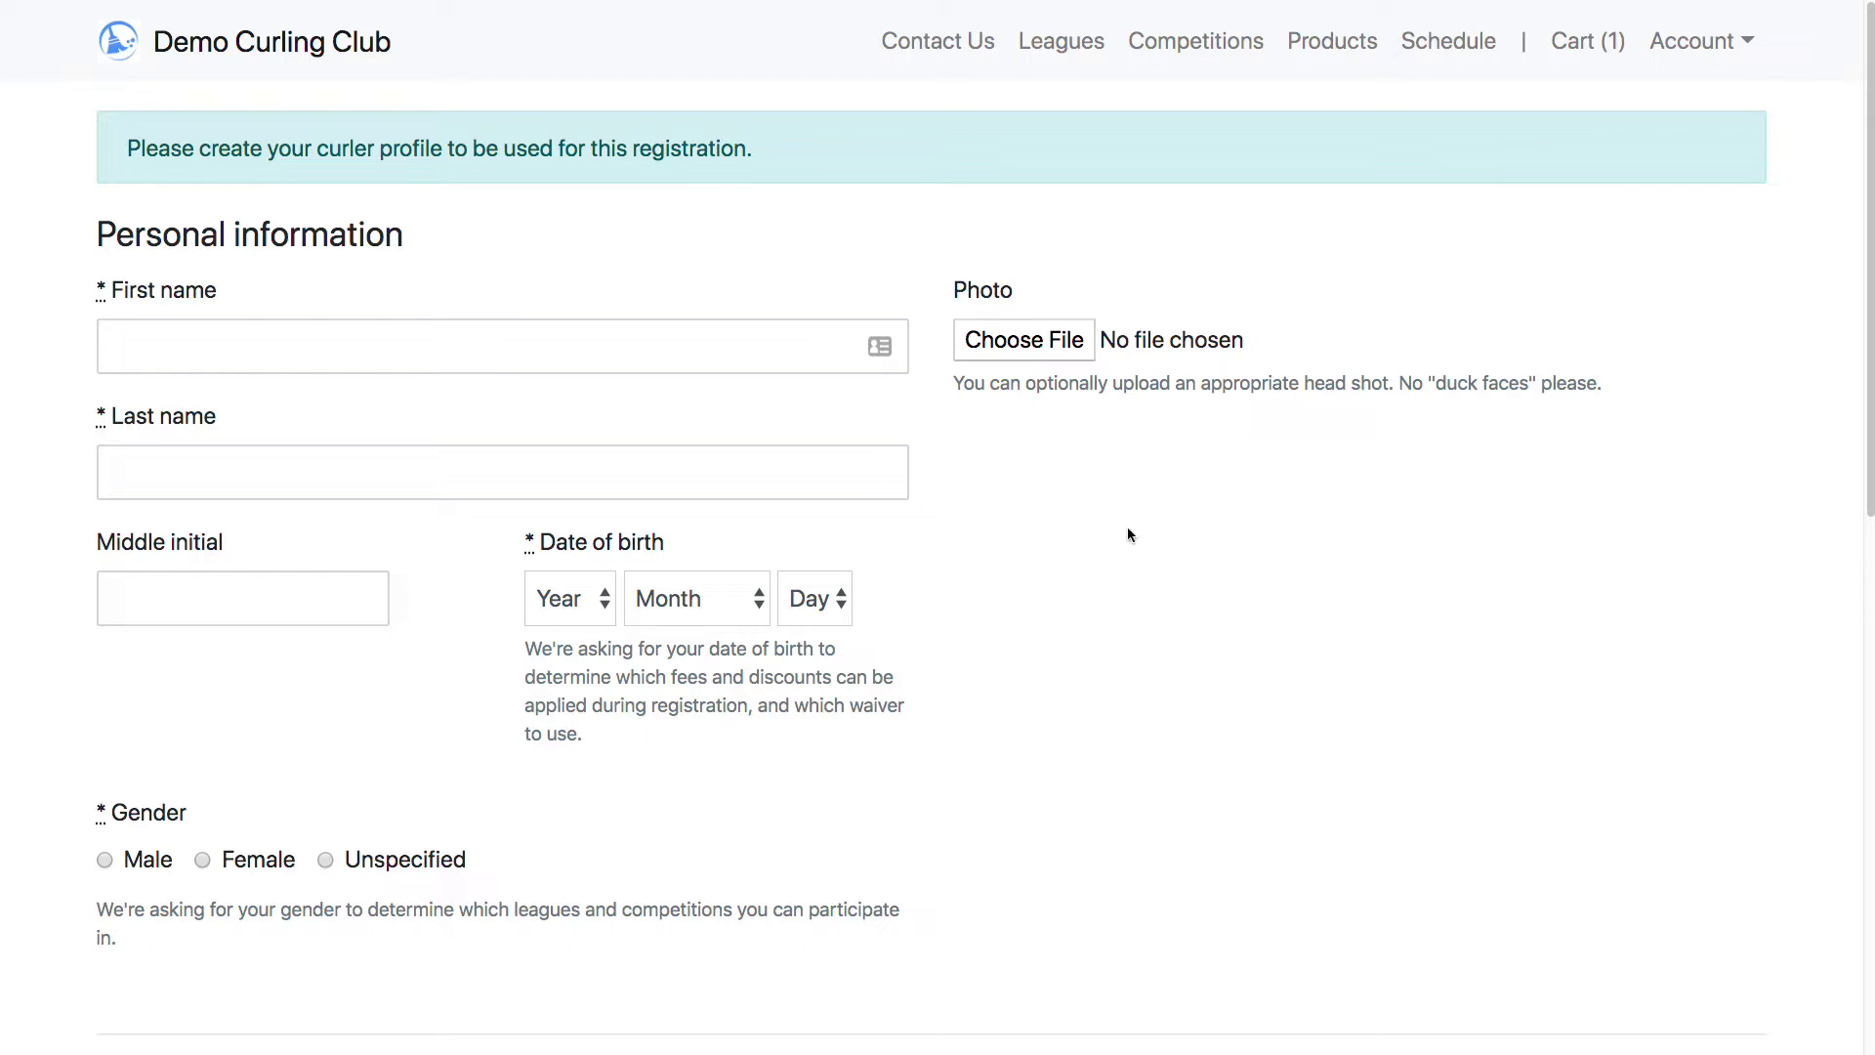
Enter the curler's first and last name in the profile form
left_click(534, 325)
type("Home")
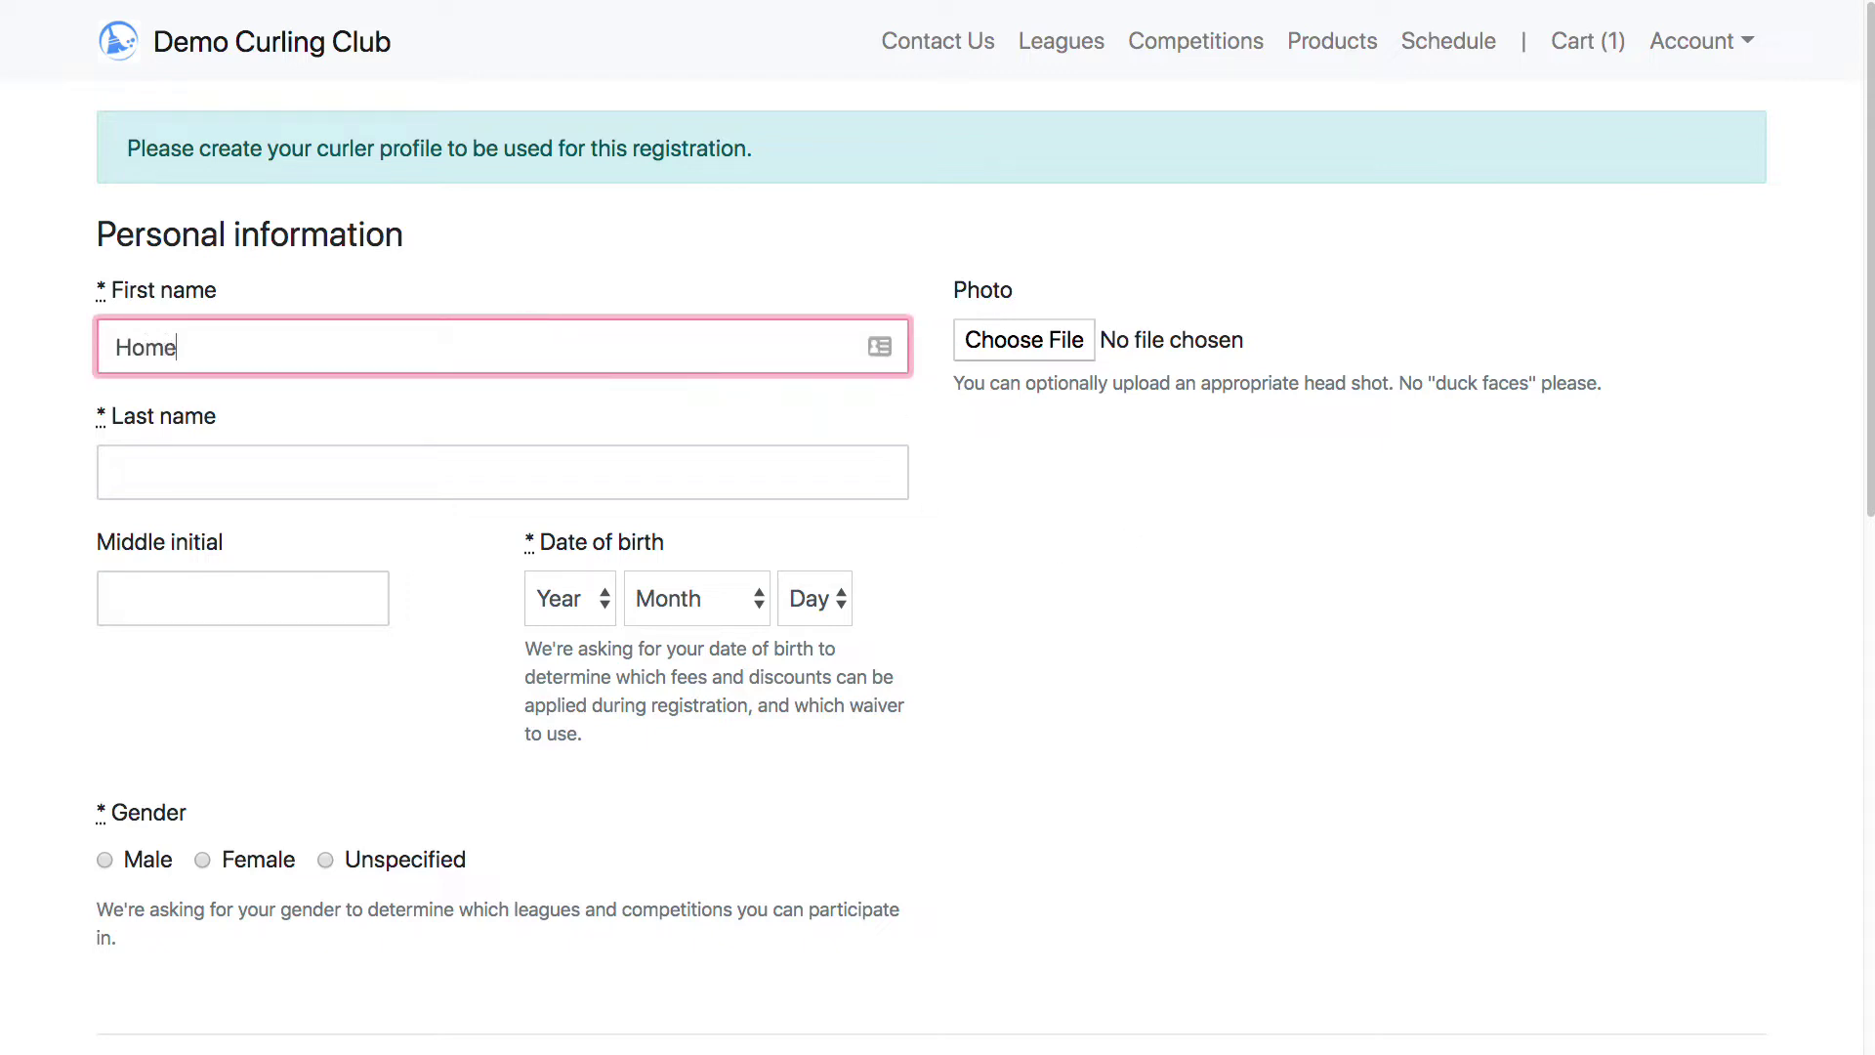
type("r")
key("Tab")
type("Simp")
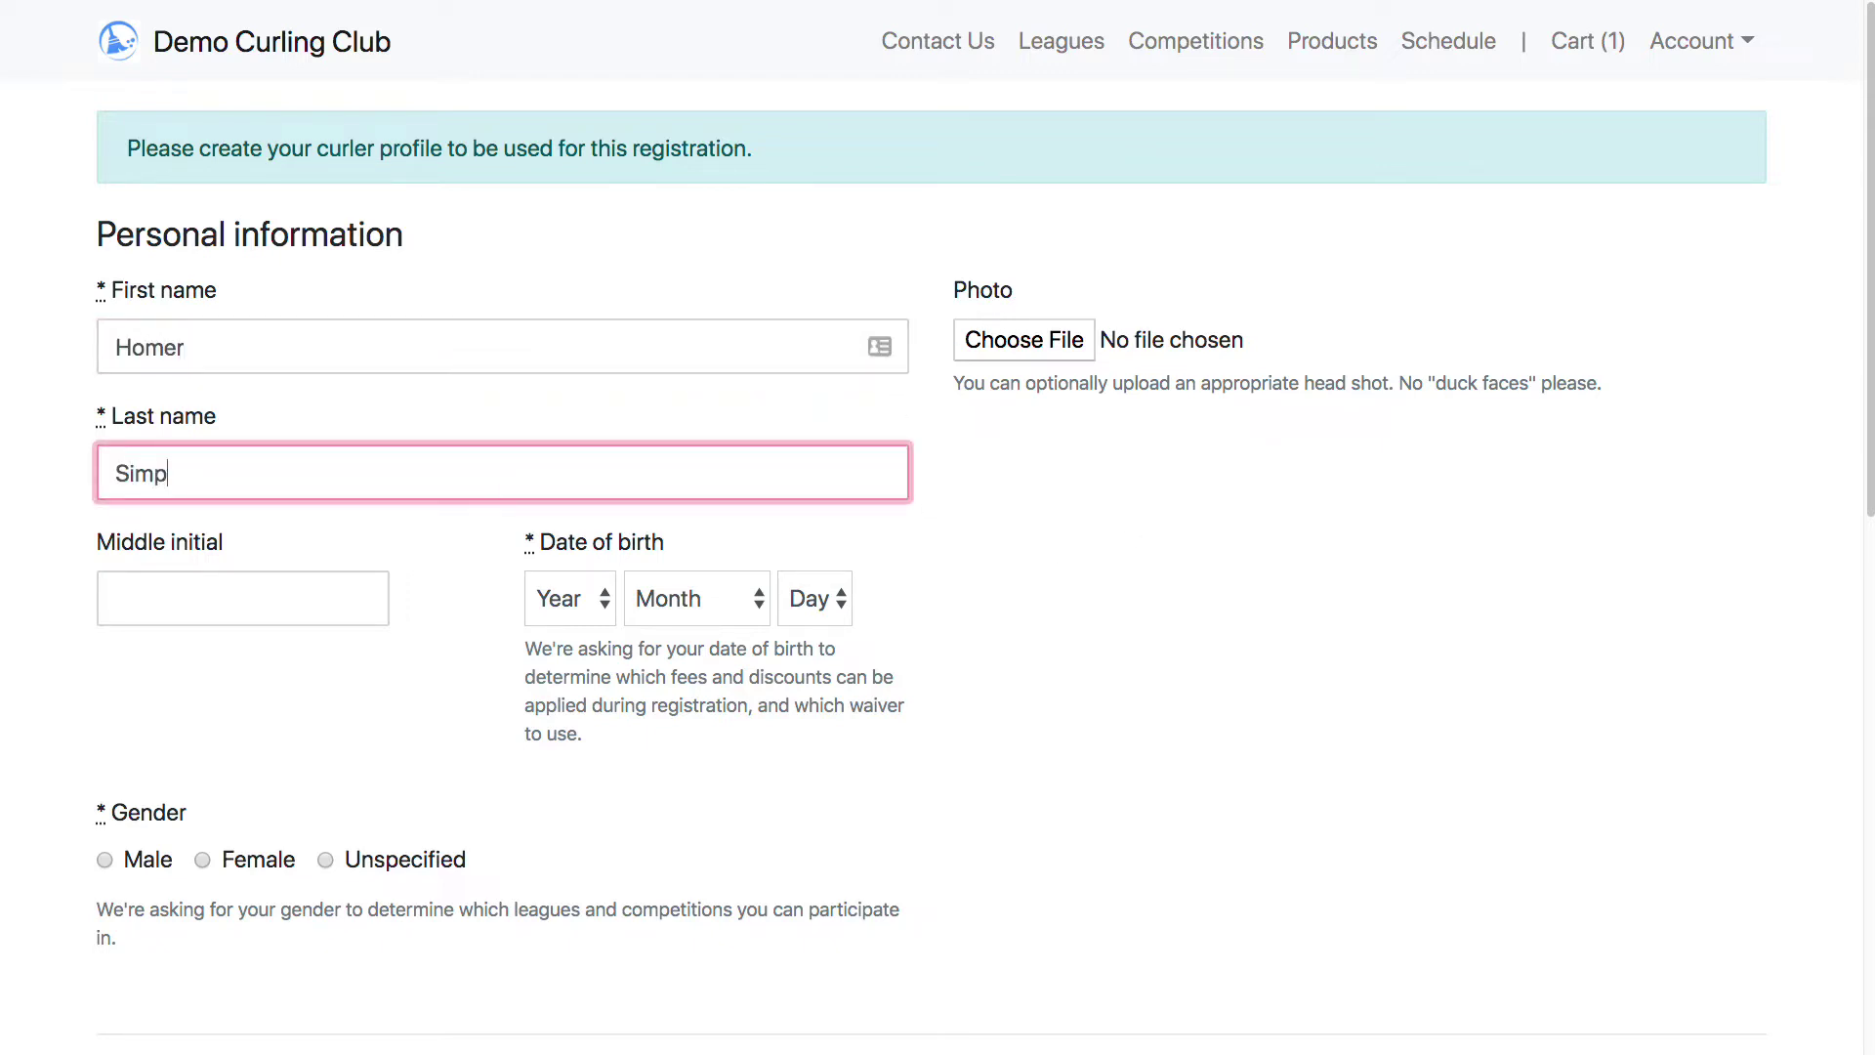
type("son")
Set the date of birth to year 1960, month January, day 1
left_click(589, 601)
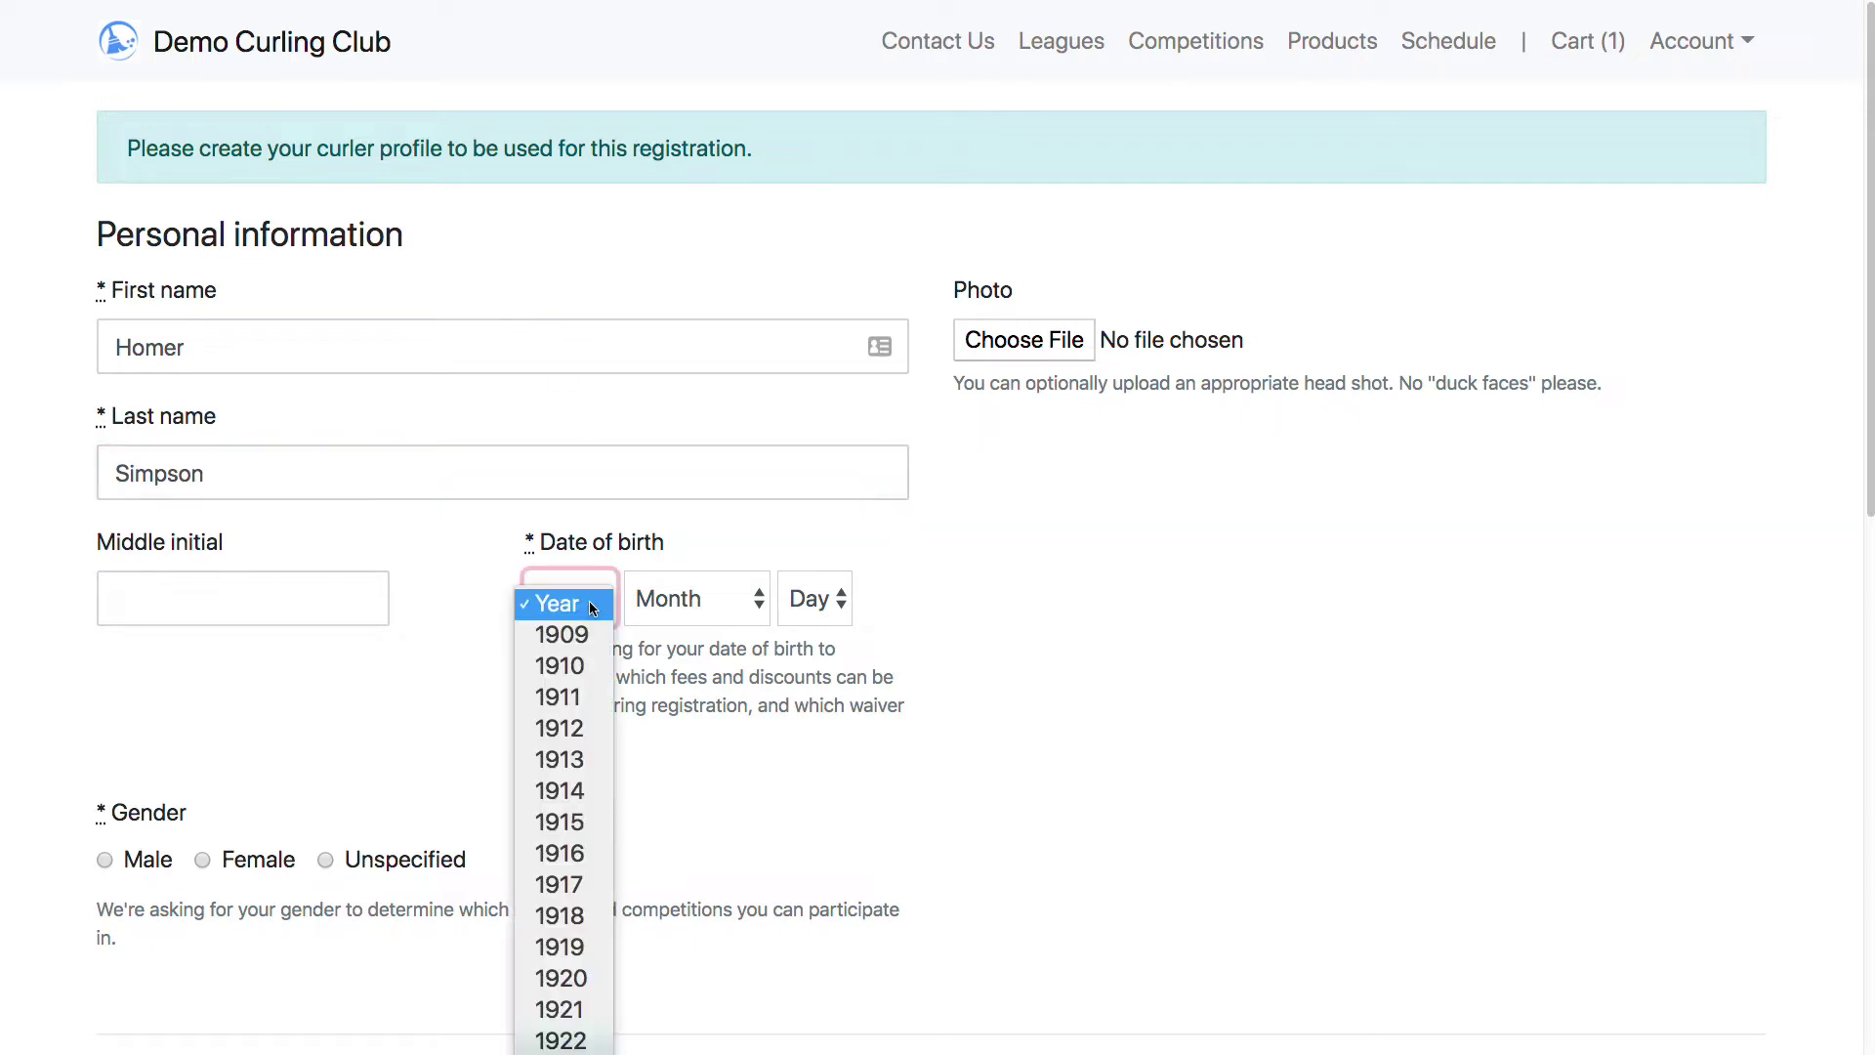
scroll(598, 735, "down", 5)
scroll(600, 747, "down", 7)
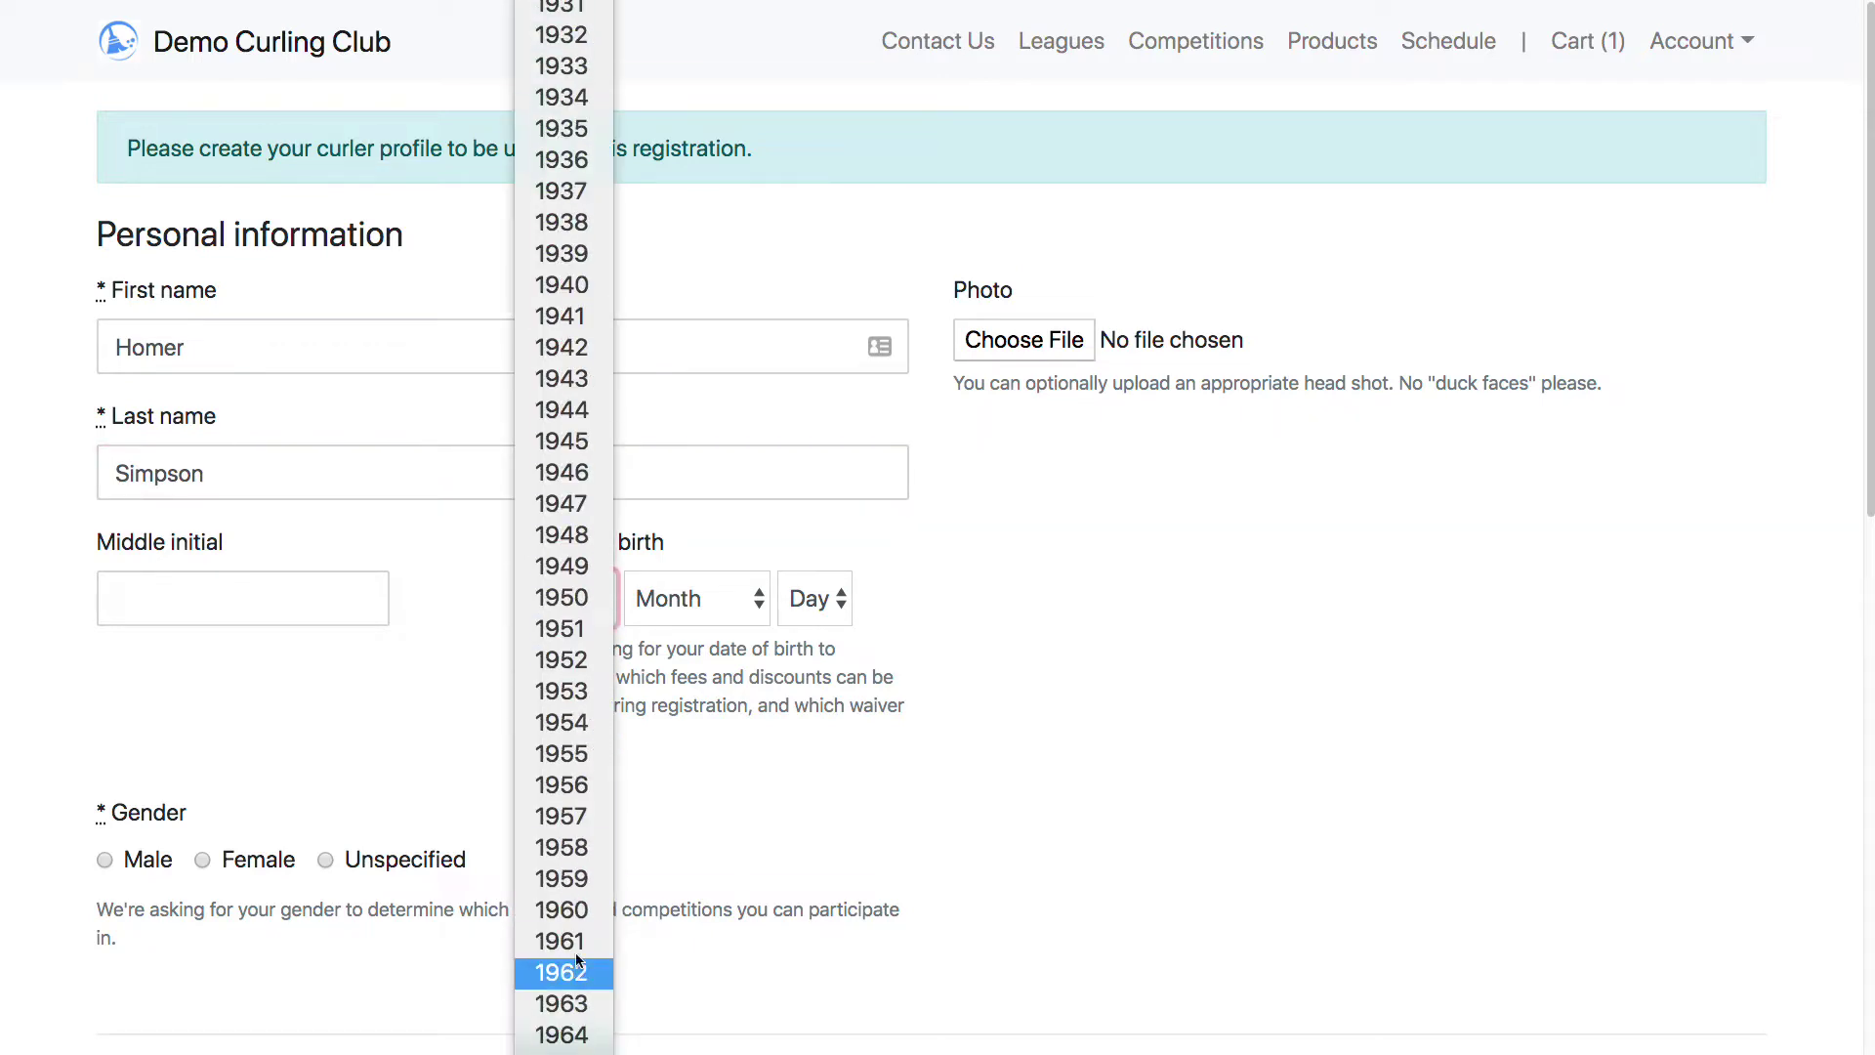
left_click(564, 896)
left_click(699, 605)
key("Down")
key("Return")
left_click(841, 611)
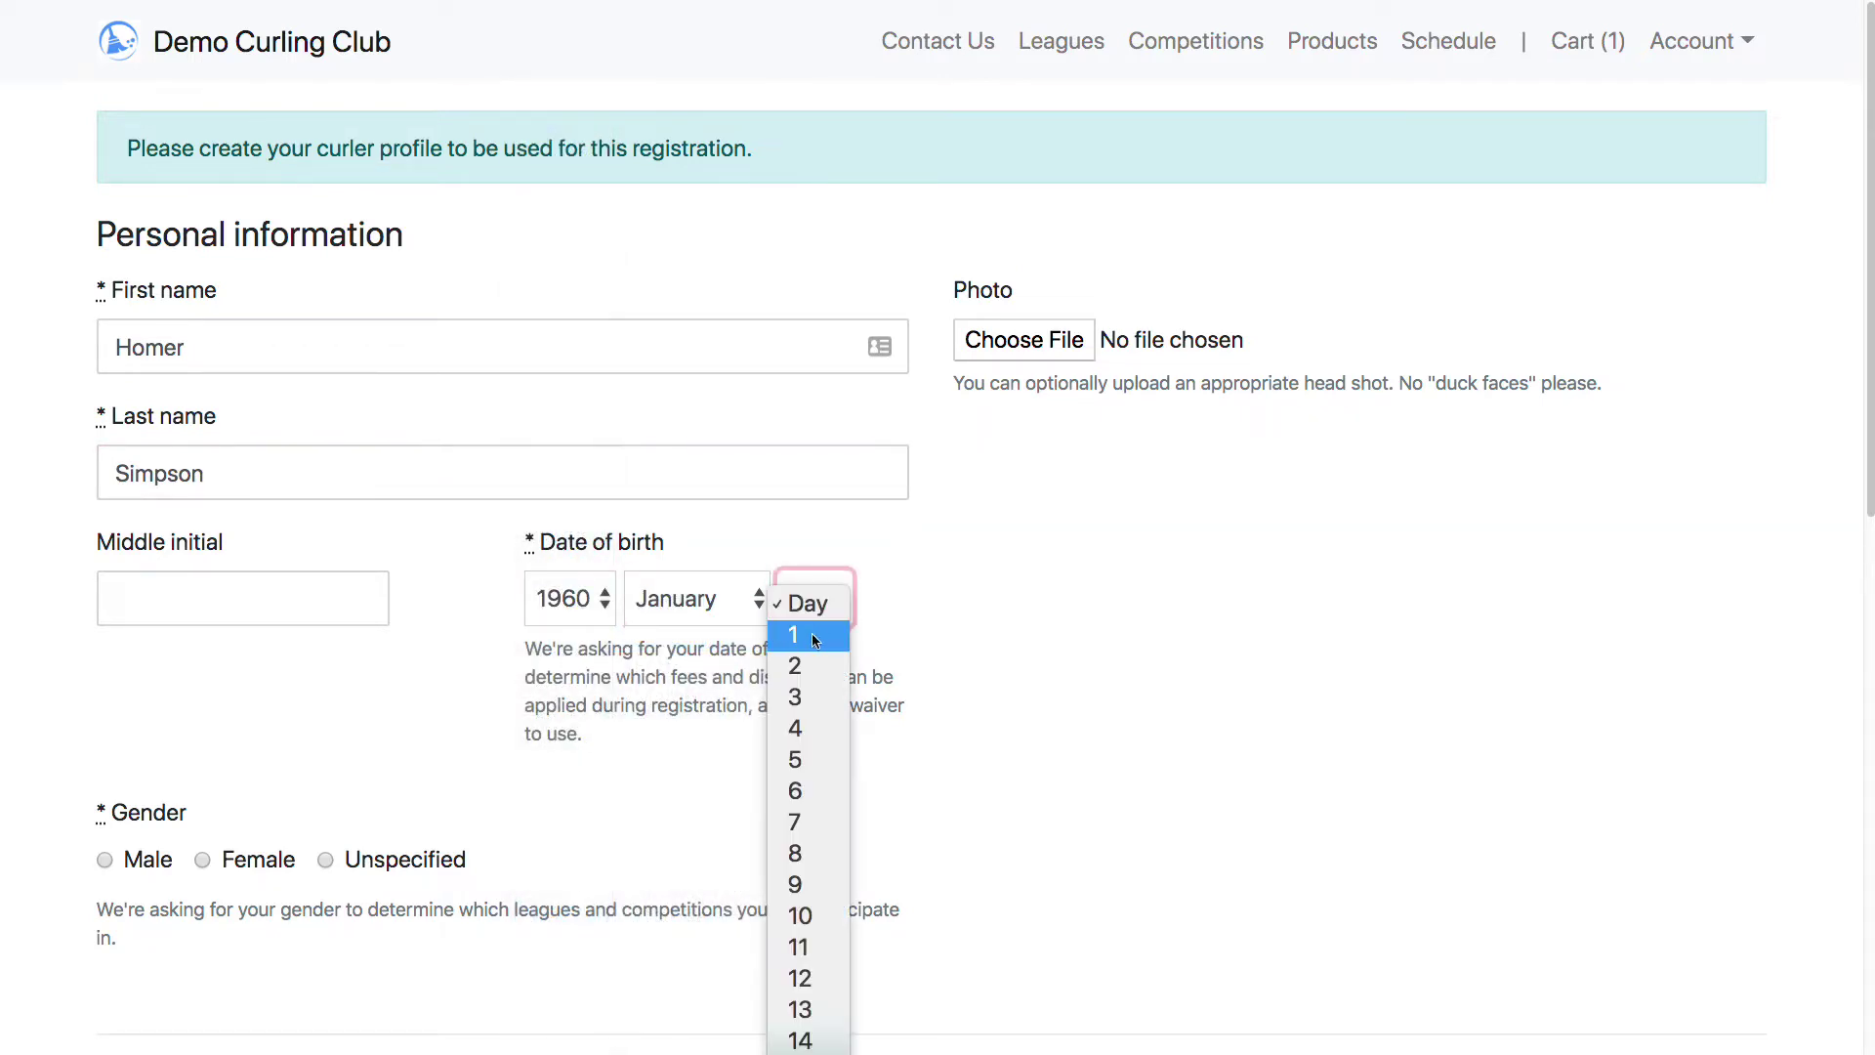
left_click(812, 632)
scroll(637, 795, "down", 10)
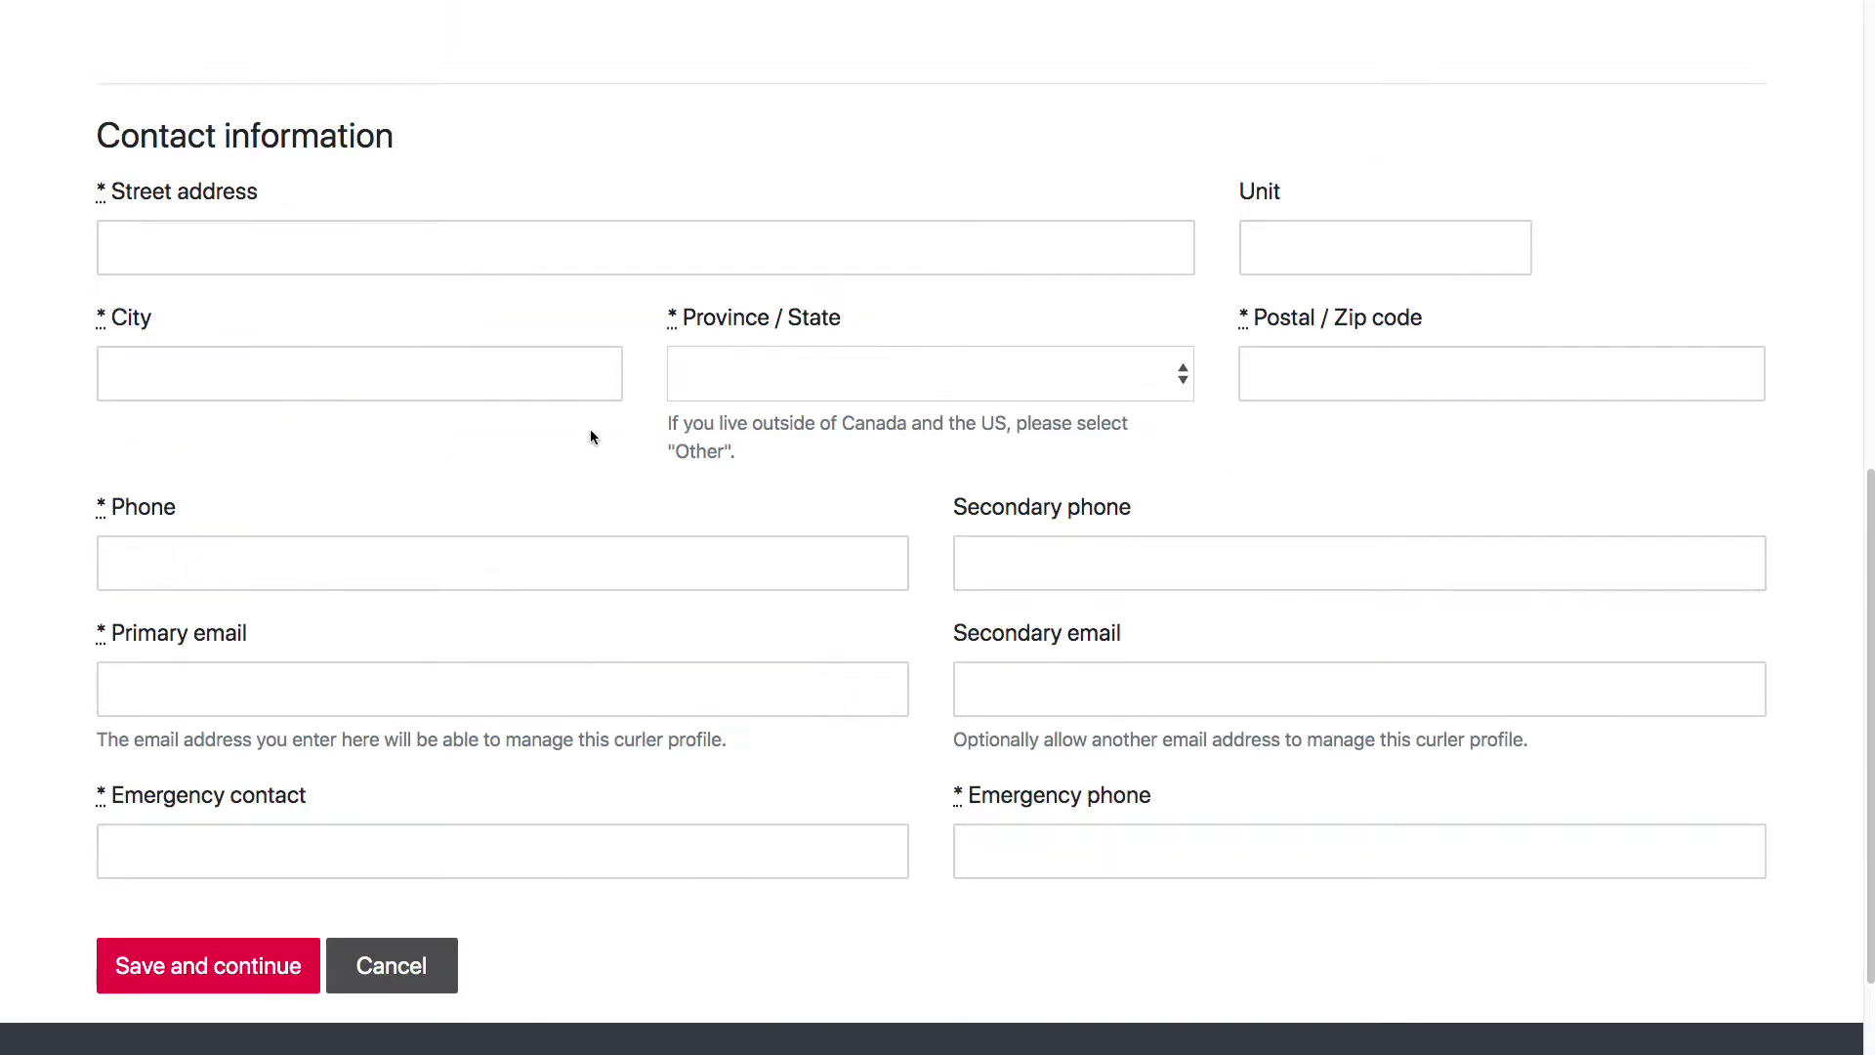
Enter the curler's street address, city, province and postal code, skipping the unit
left_click(421, 243)
type("123 Some St.")
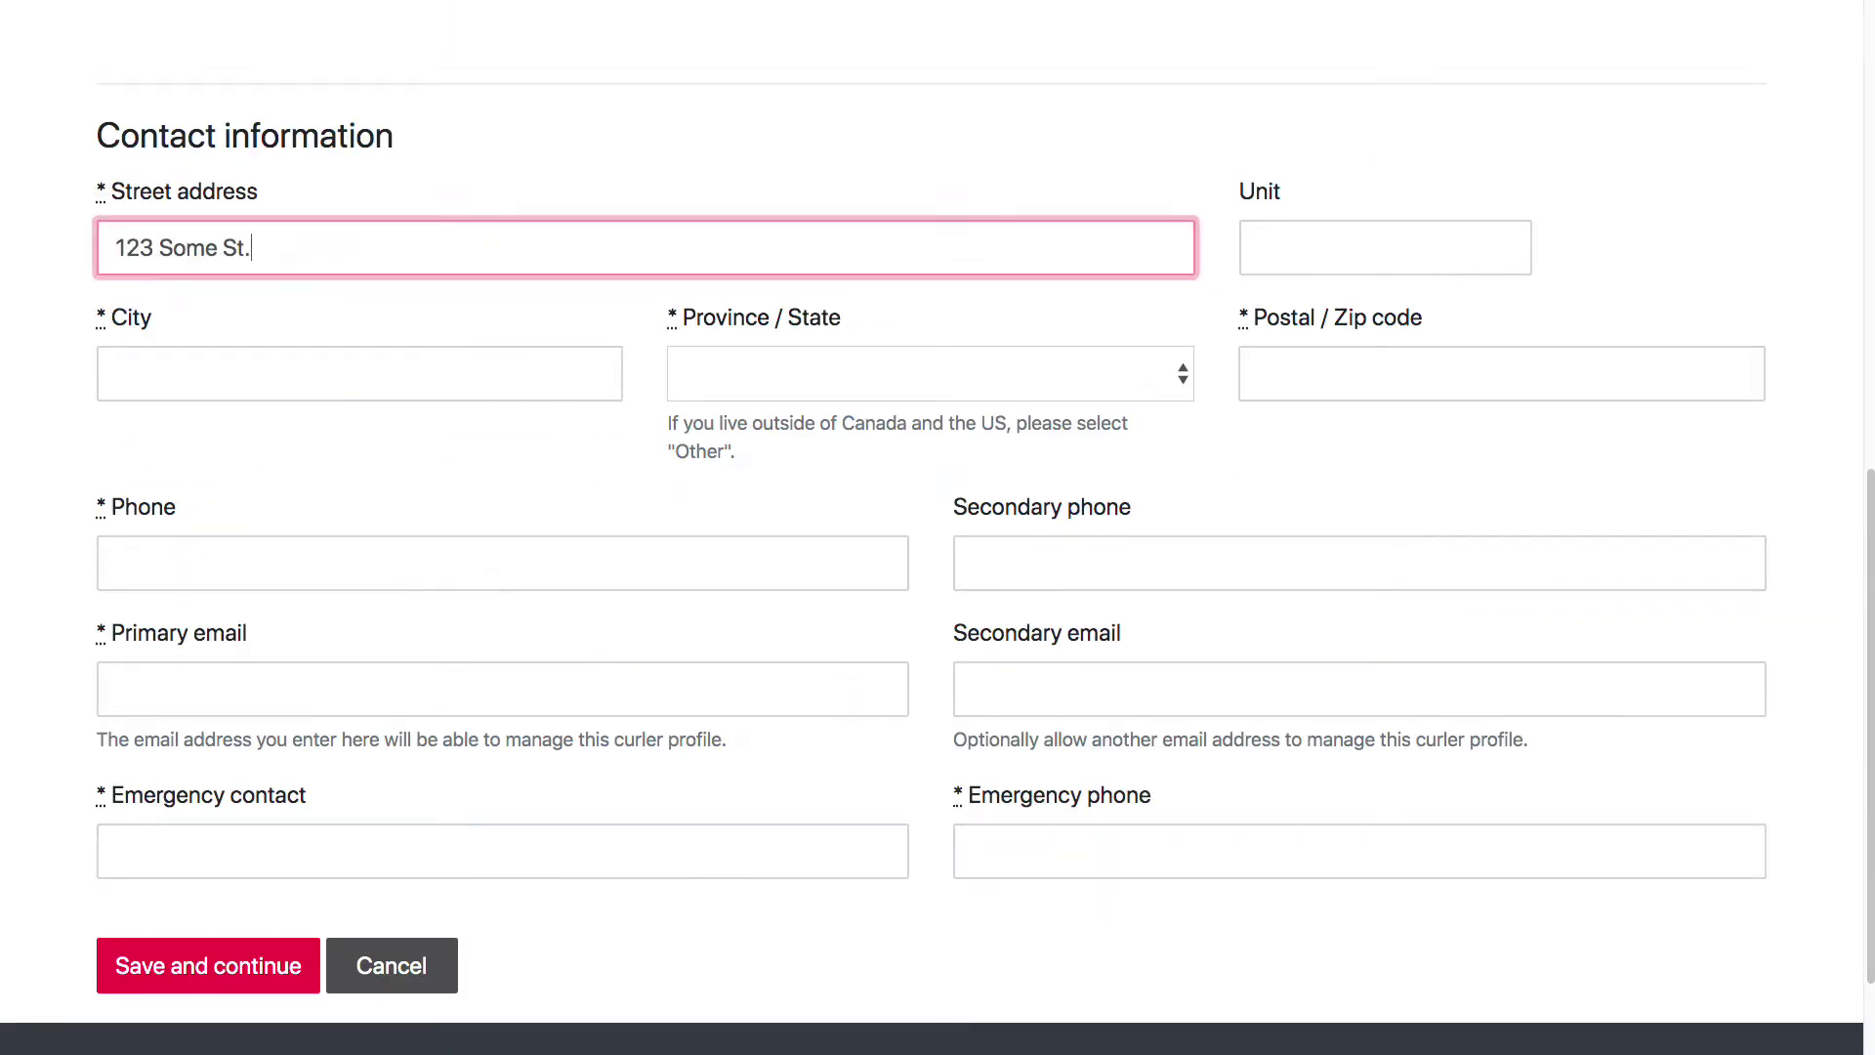
key("Tab")
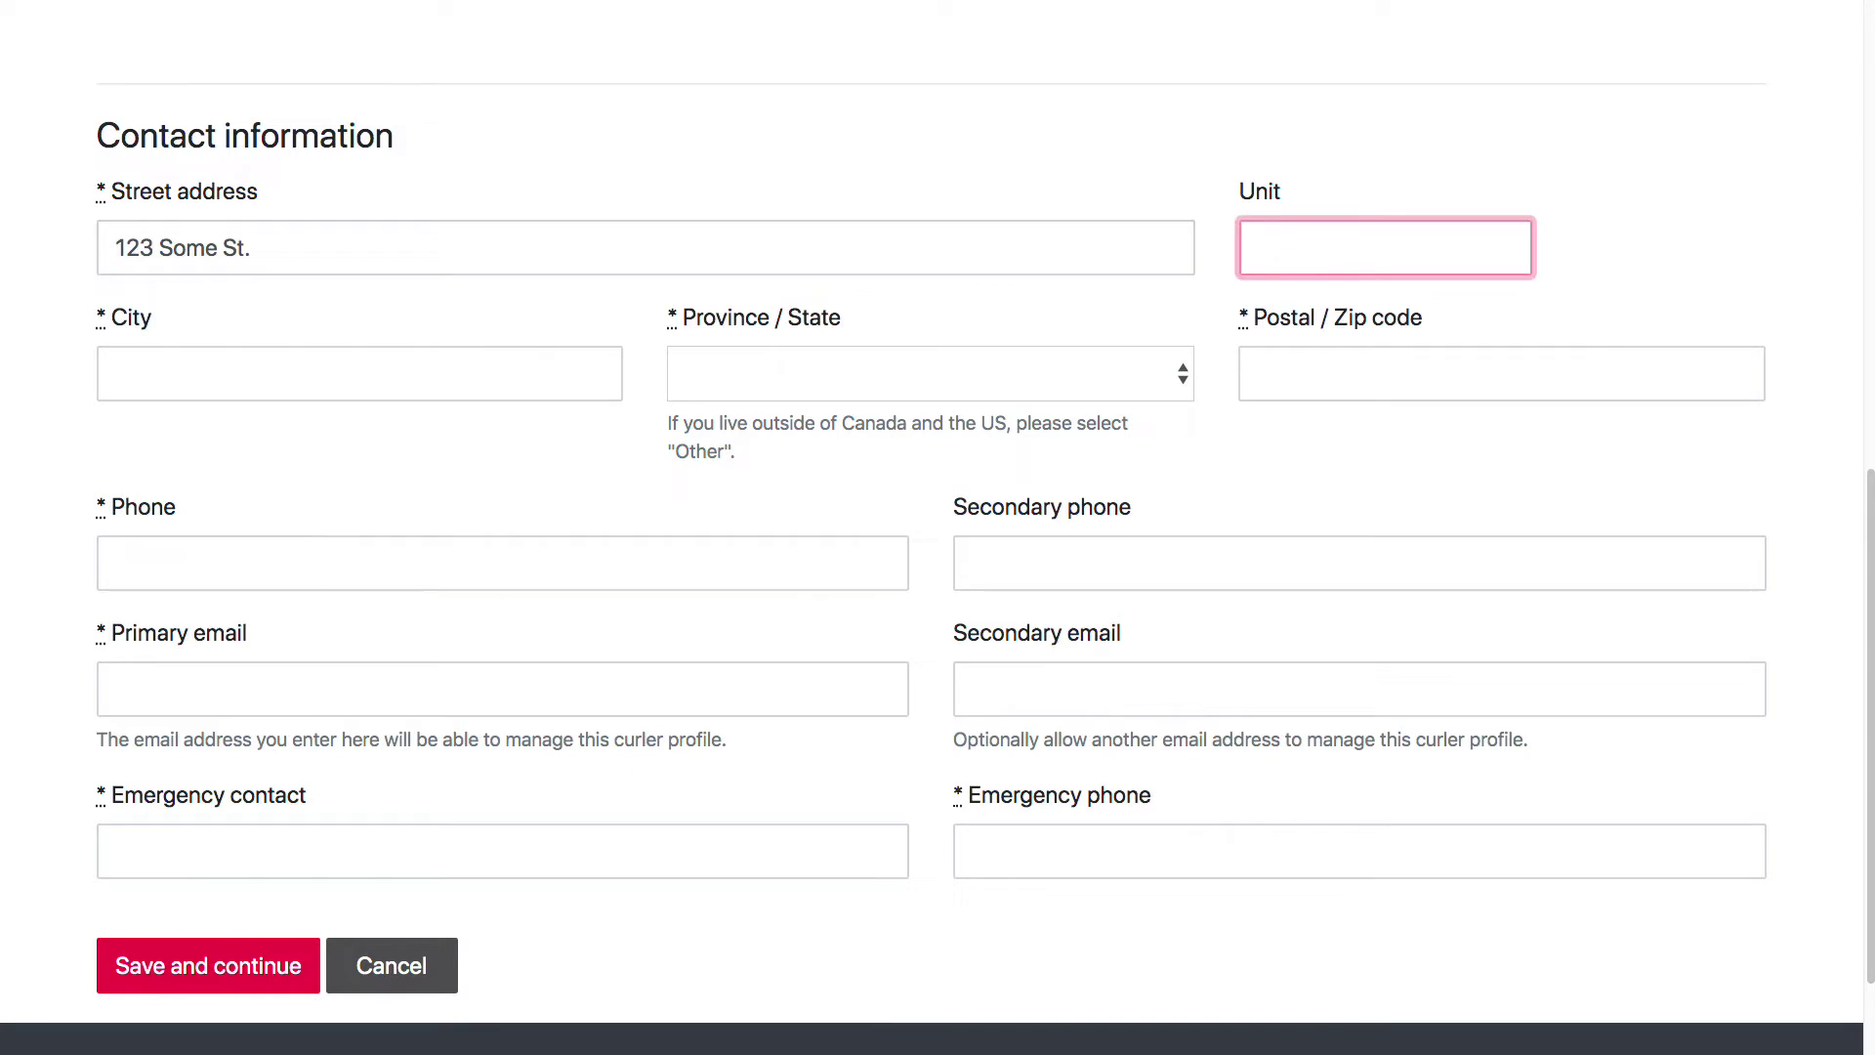
key("Tab")
type("Toronto")
key("Tab")
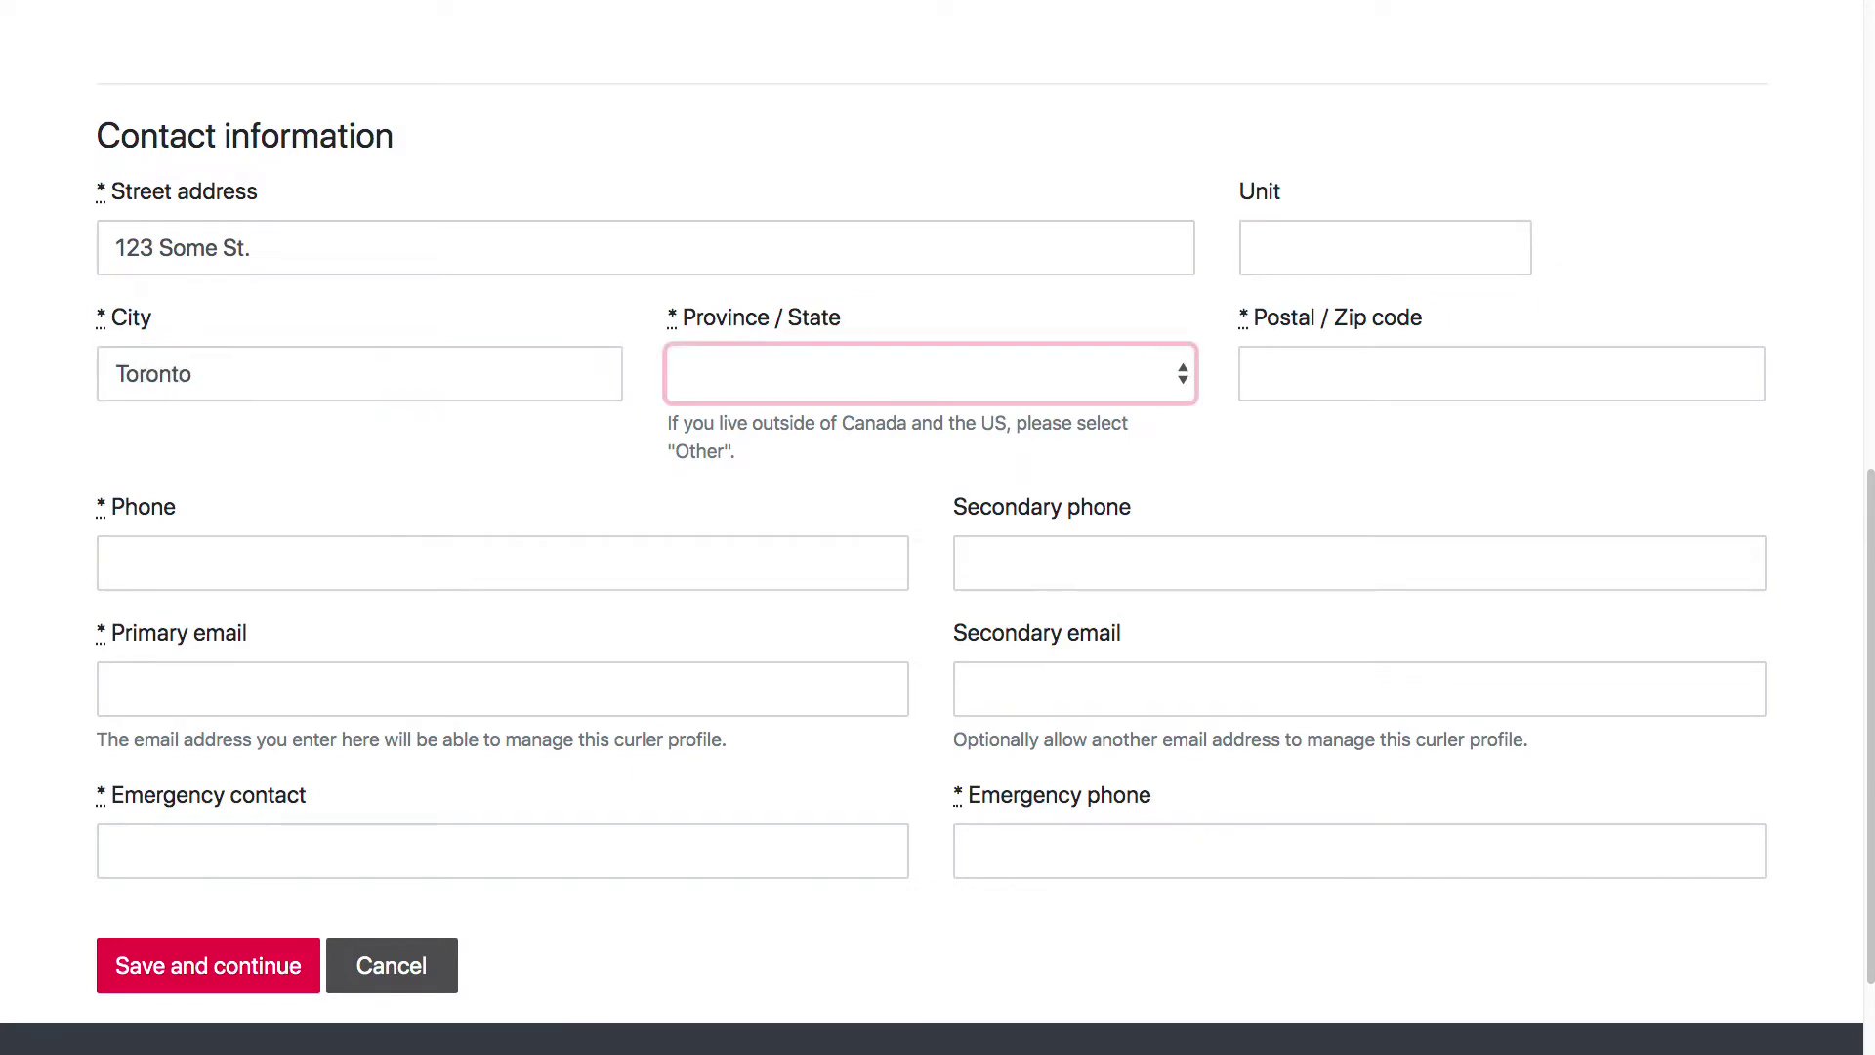
key("o")
key("Tab")
type("N8B 2B1")
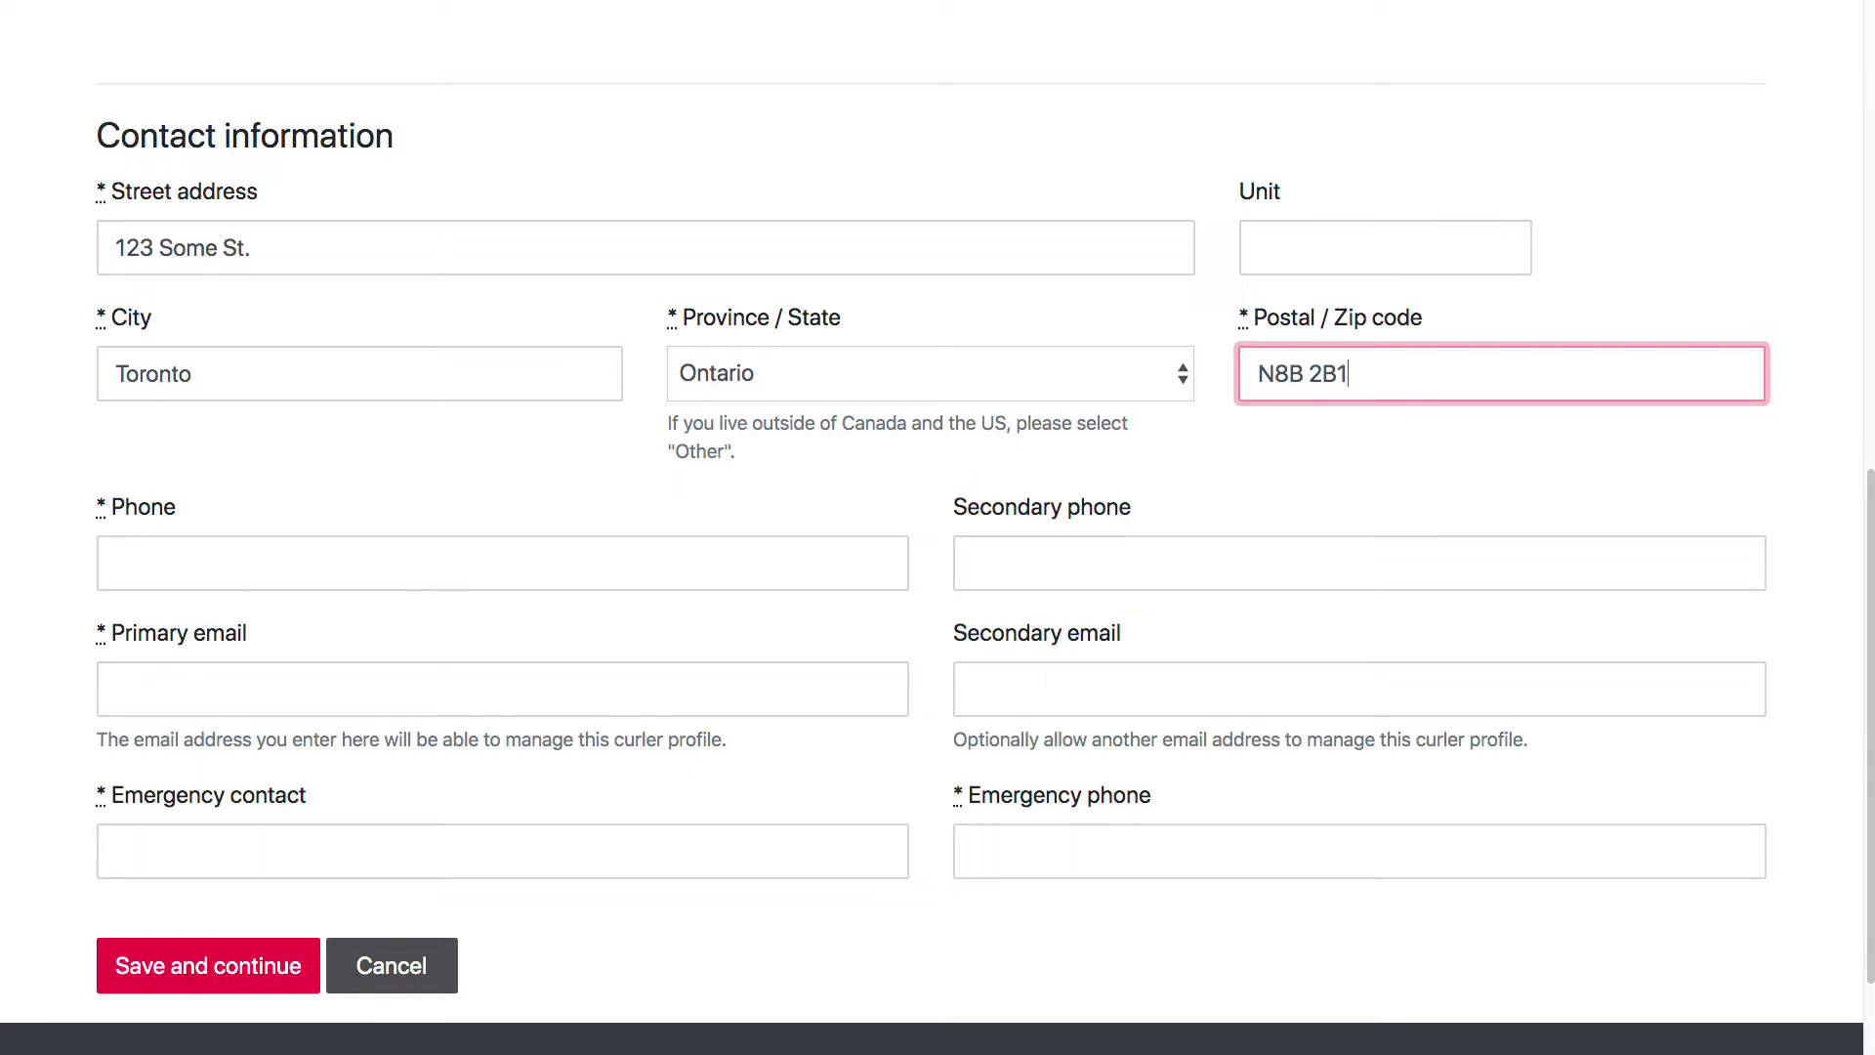
Fill in the primary and secondary phone numbers and primary email, leaving secondary email blank
key("Tab")
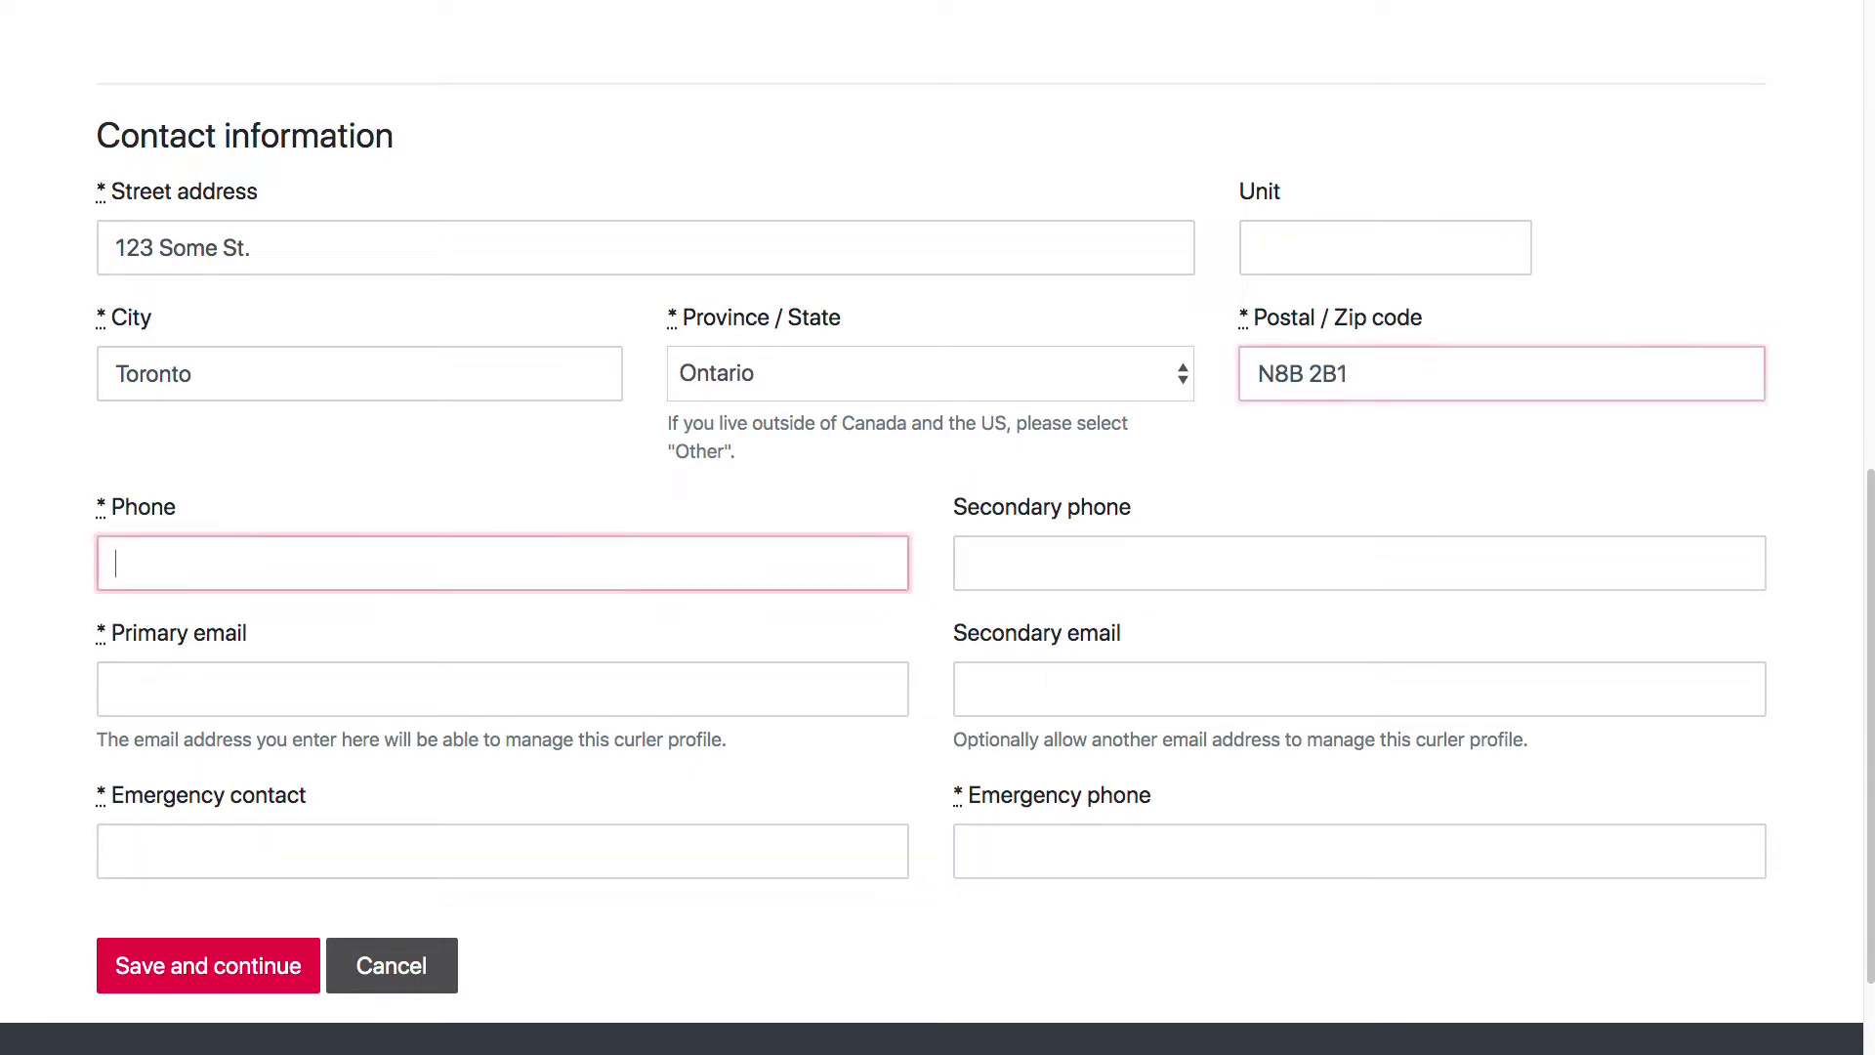
type("41")
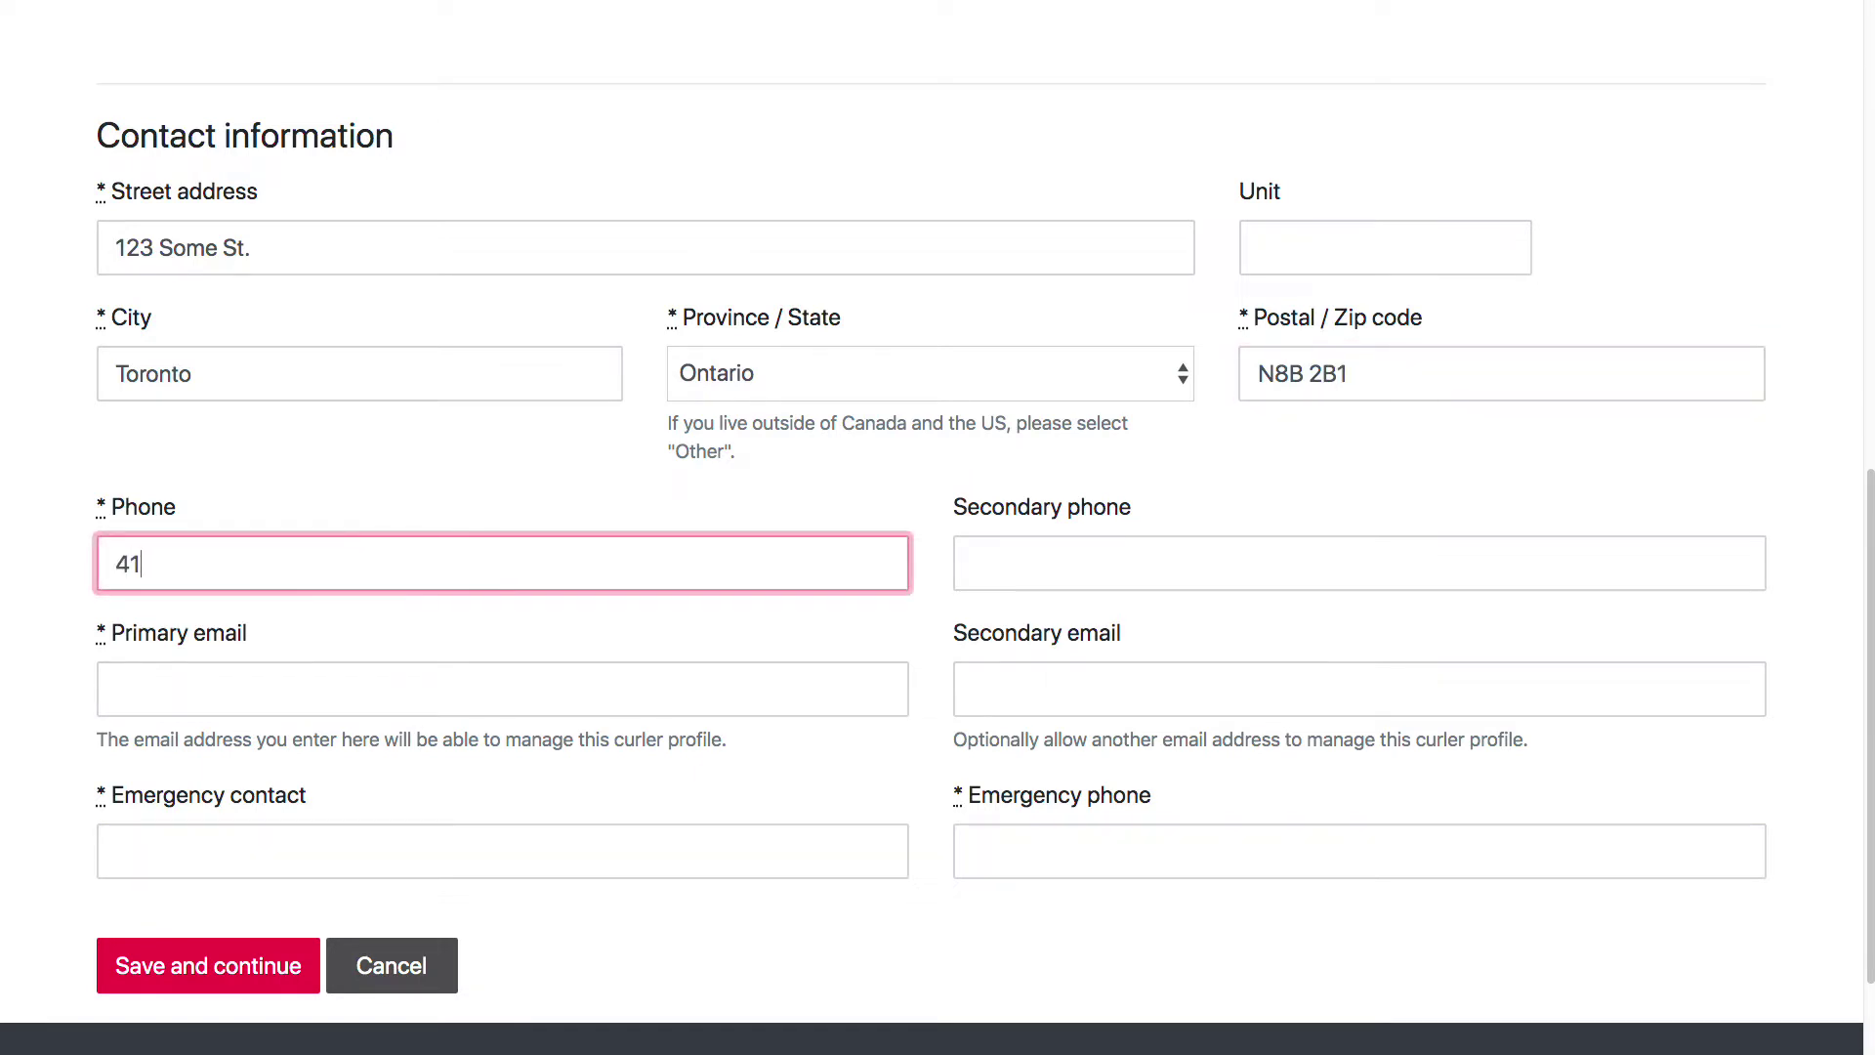
type("6-123-1234")
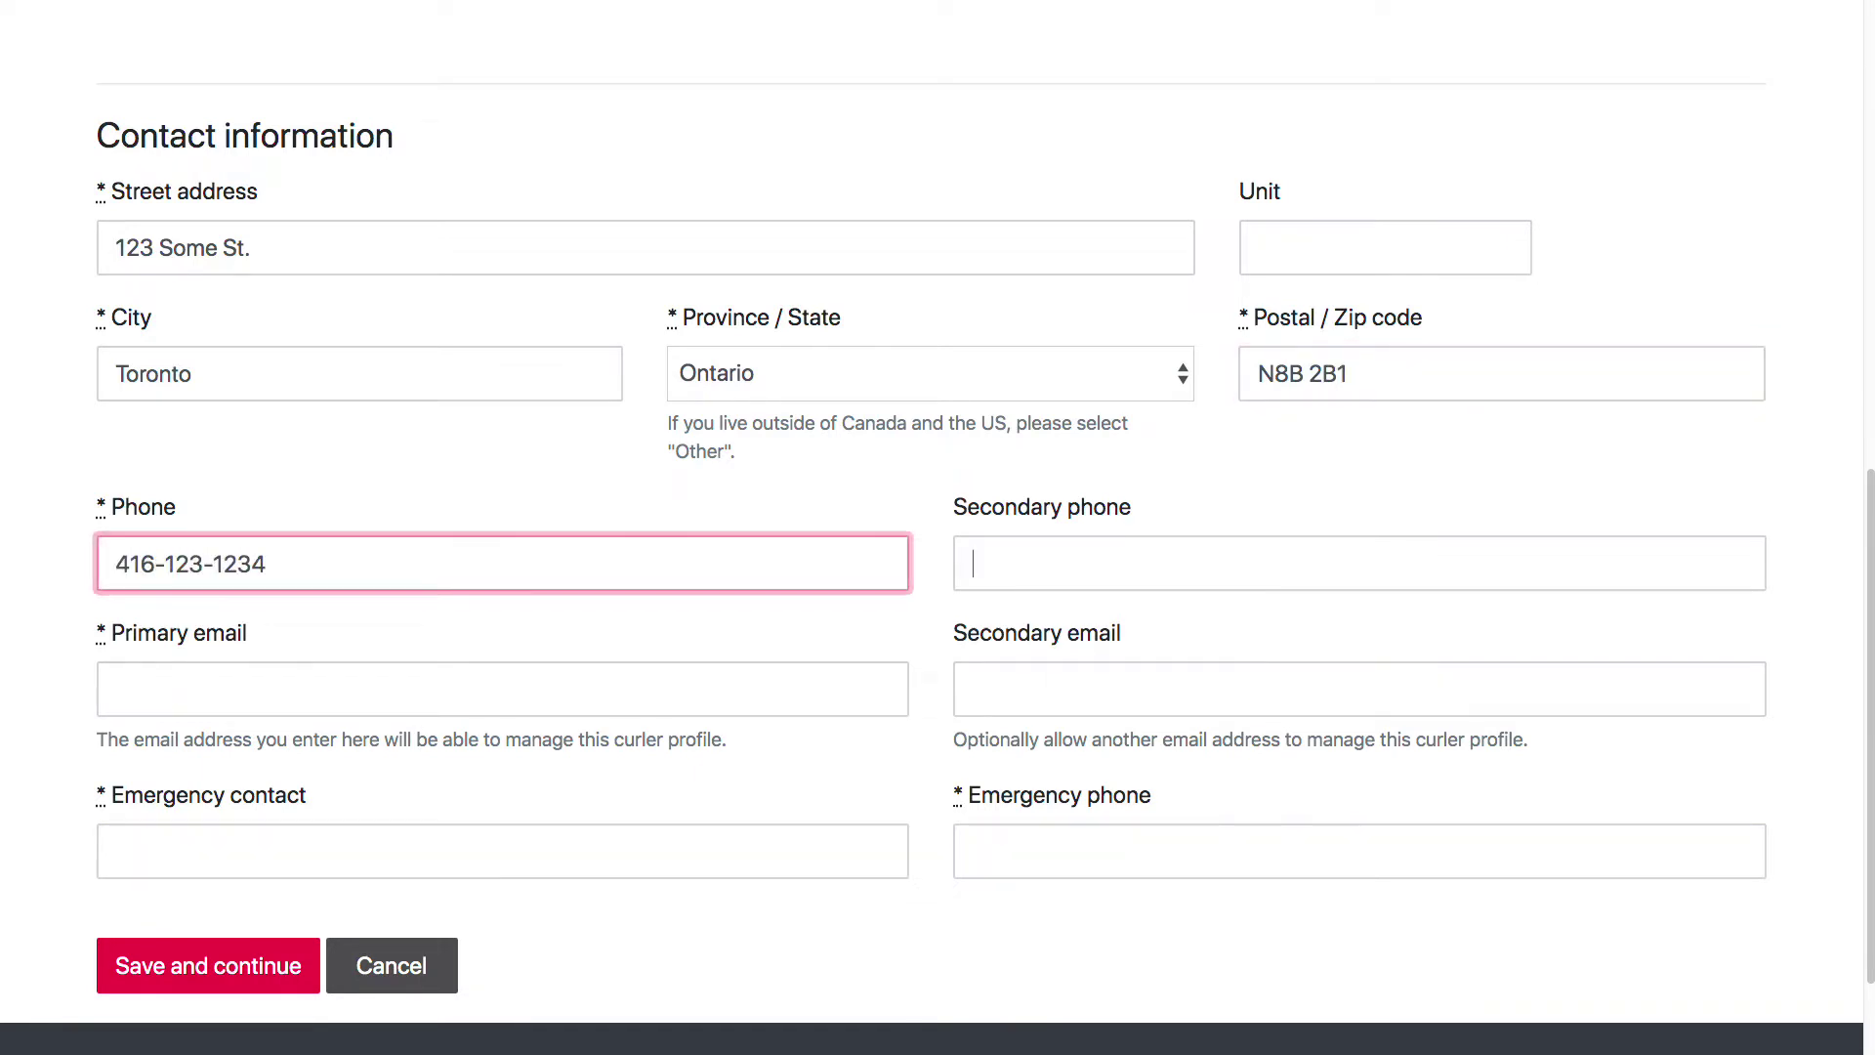
key("Tab")
type("416-123-1233")
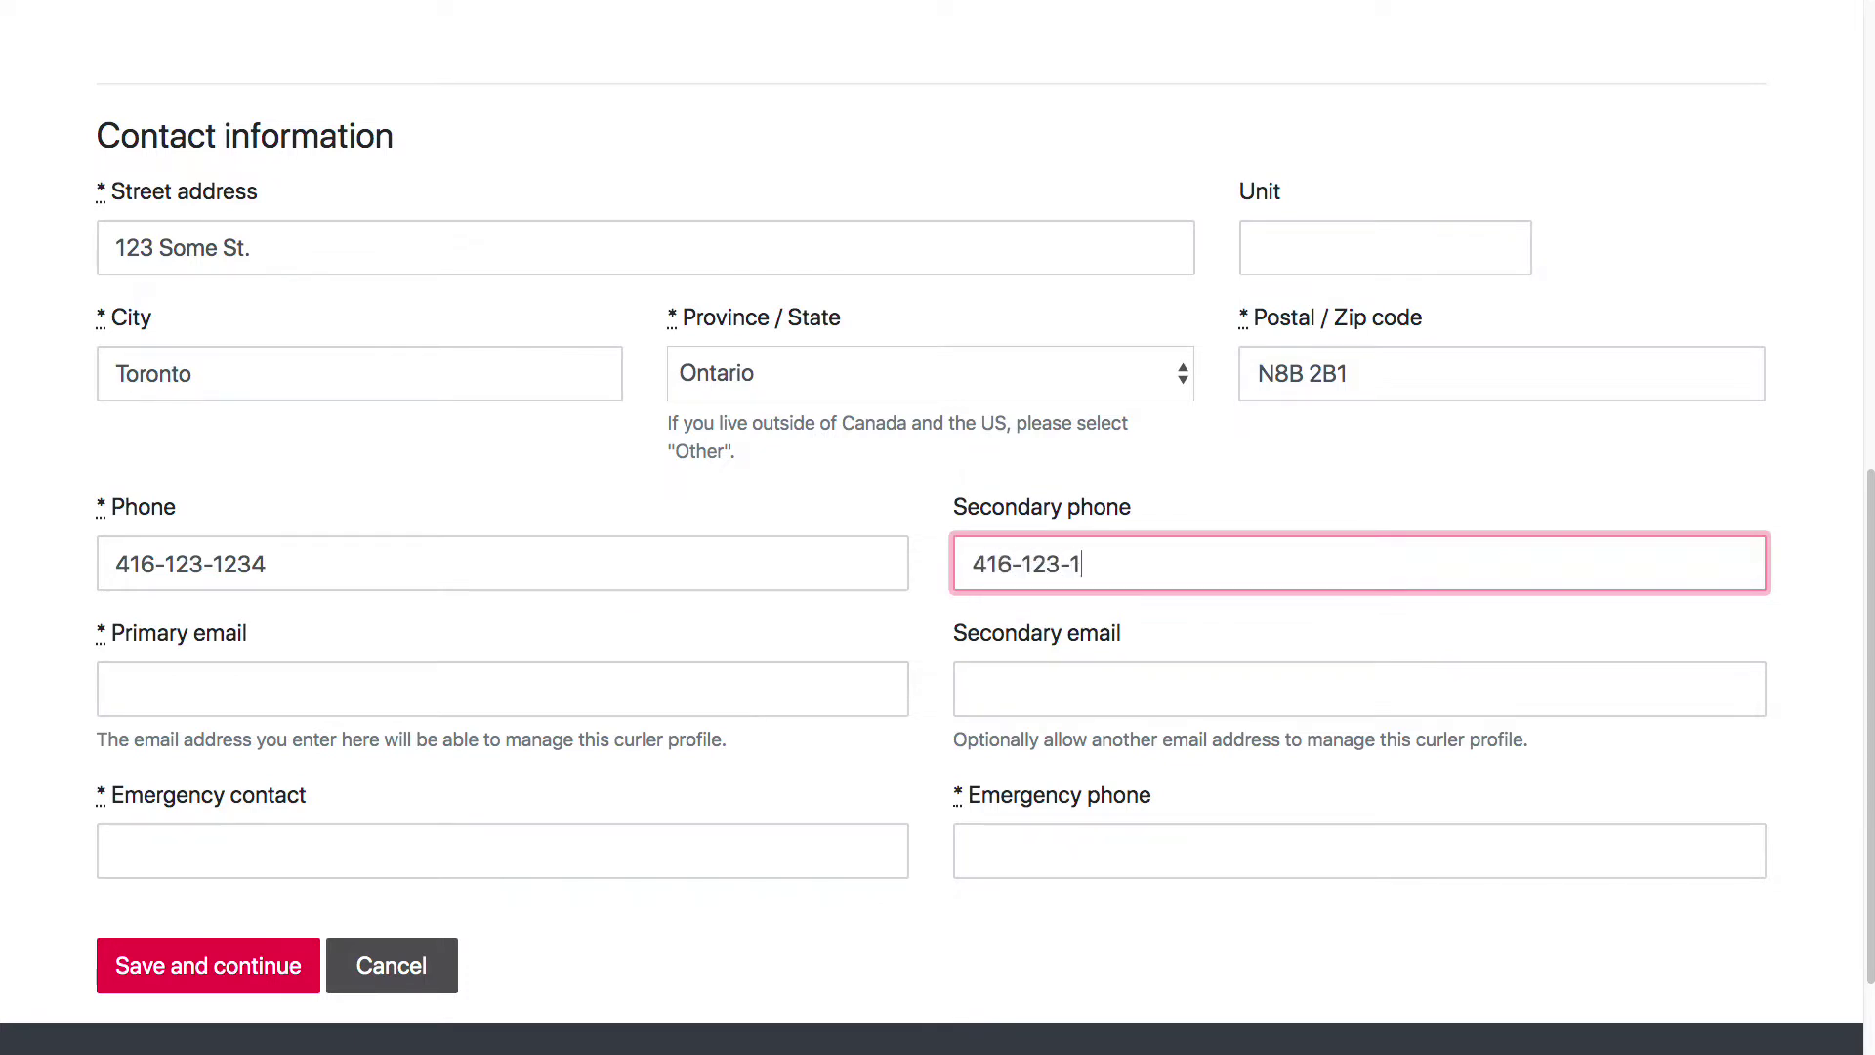
left_click(245, 683)
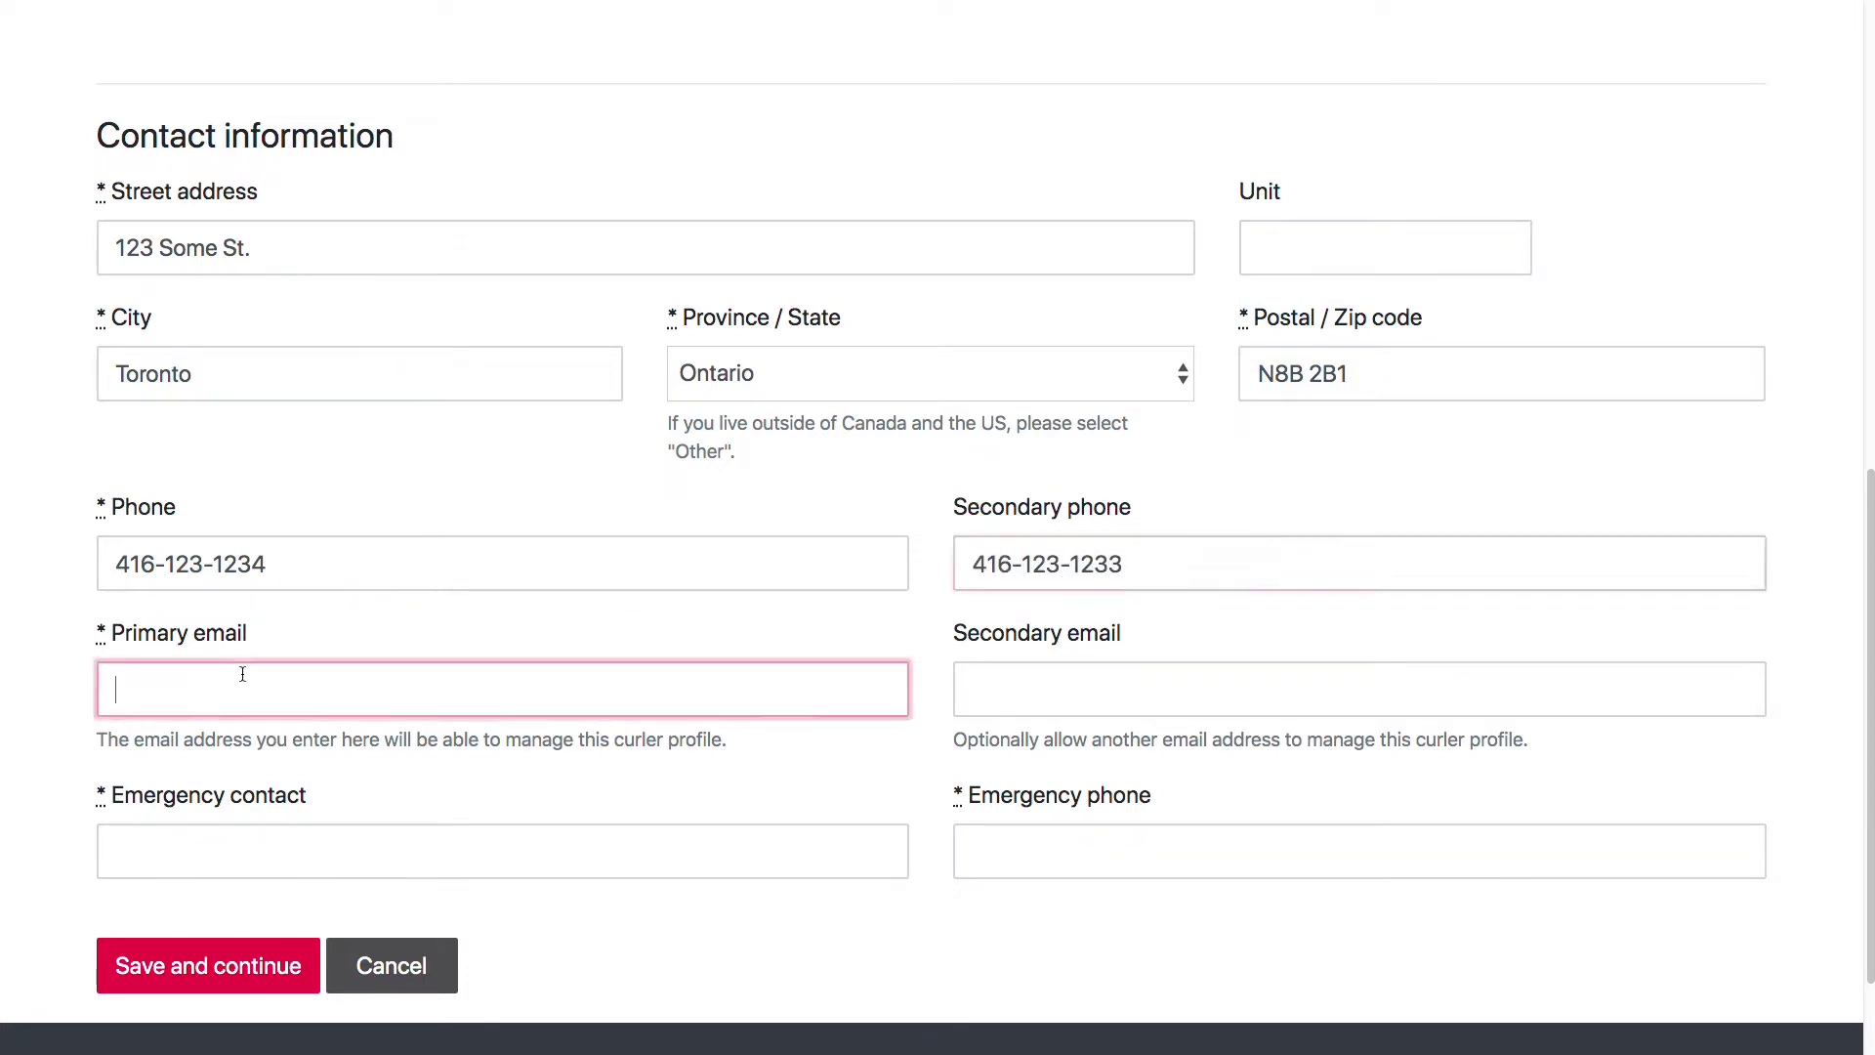
type("homer@")
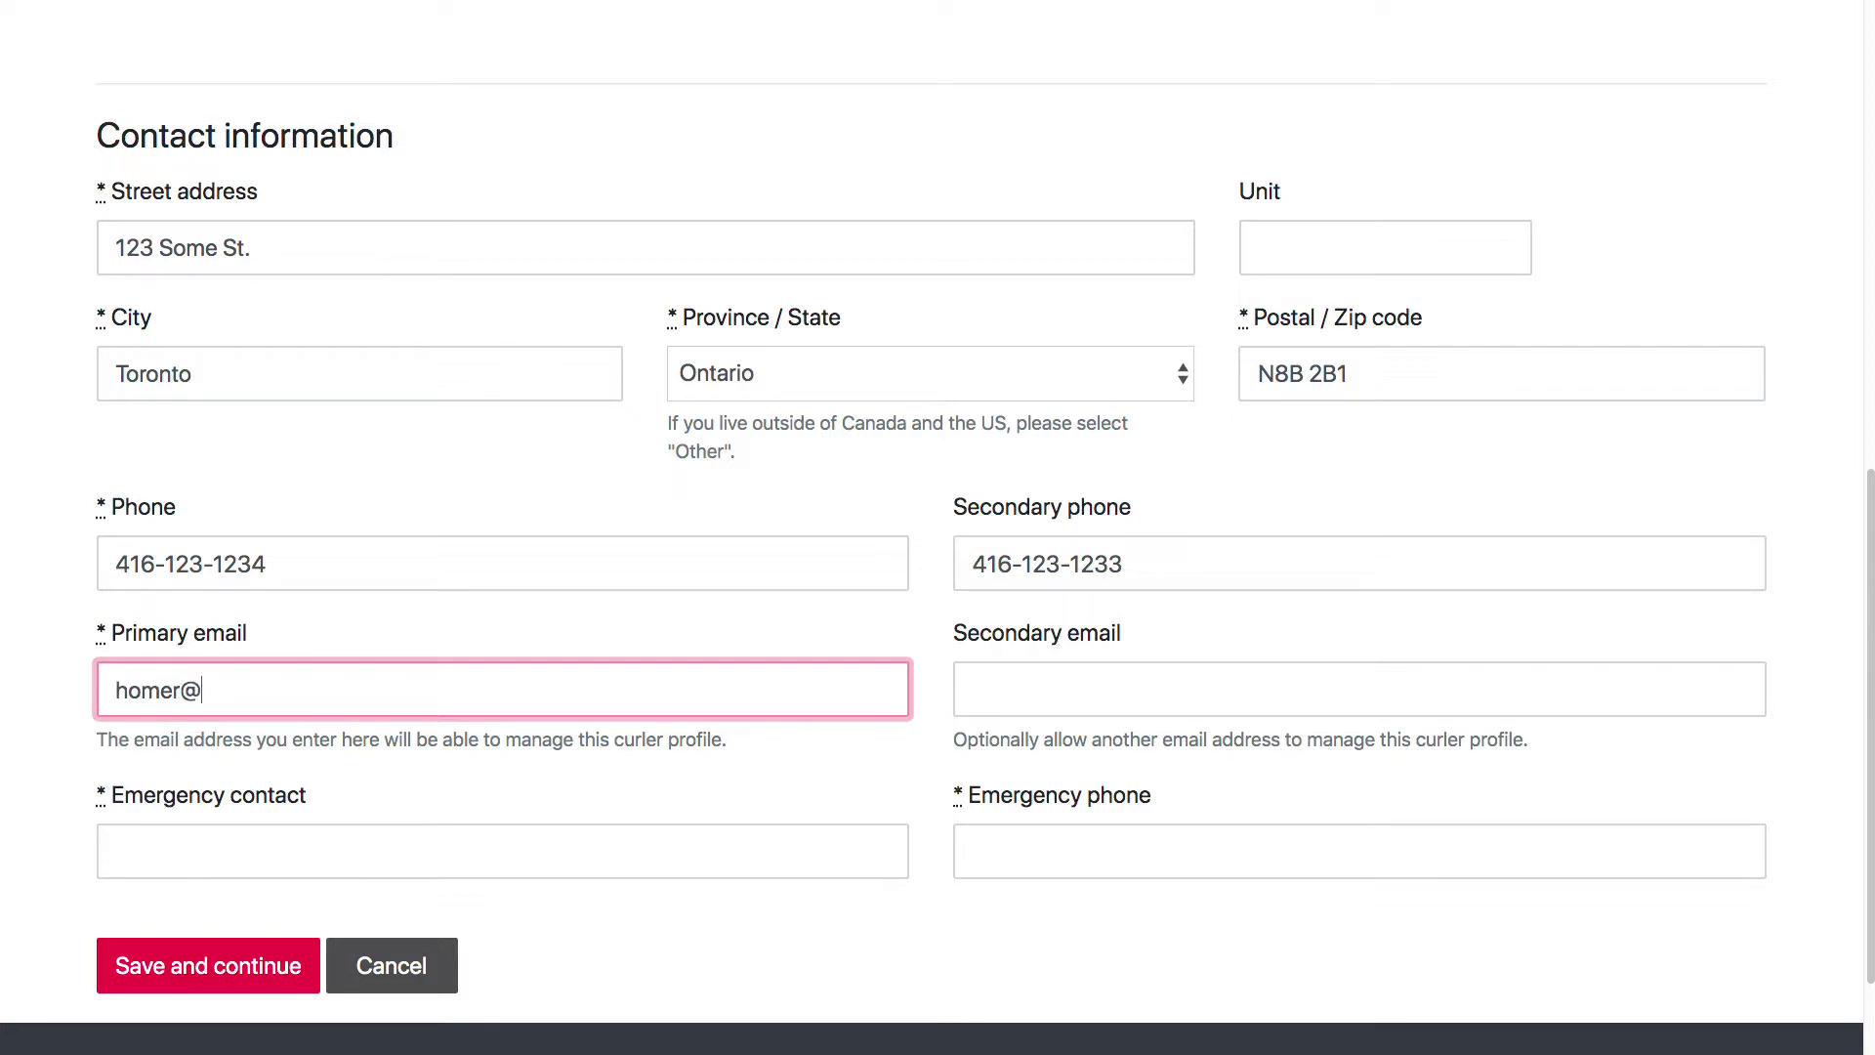
type("simpson.com")
left_click(1096, 642)
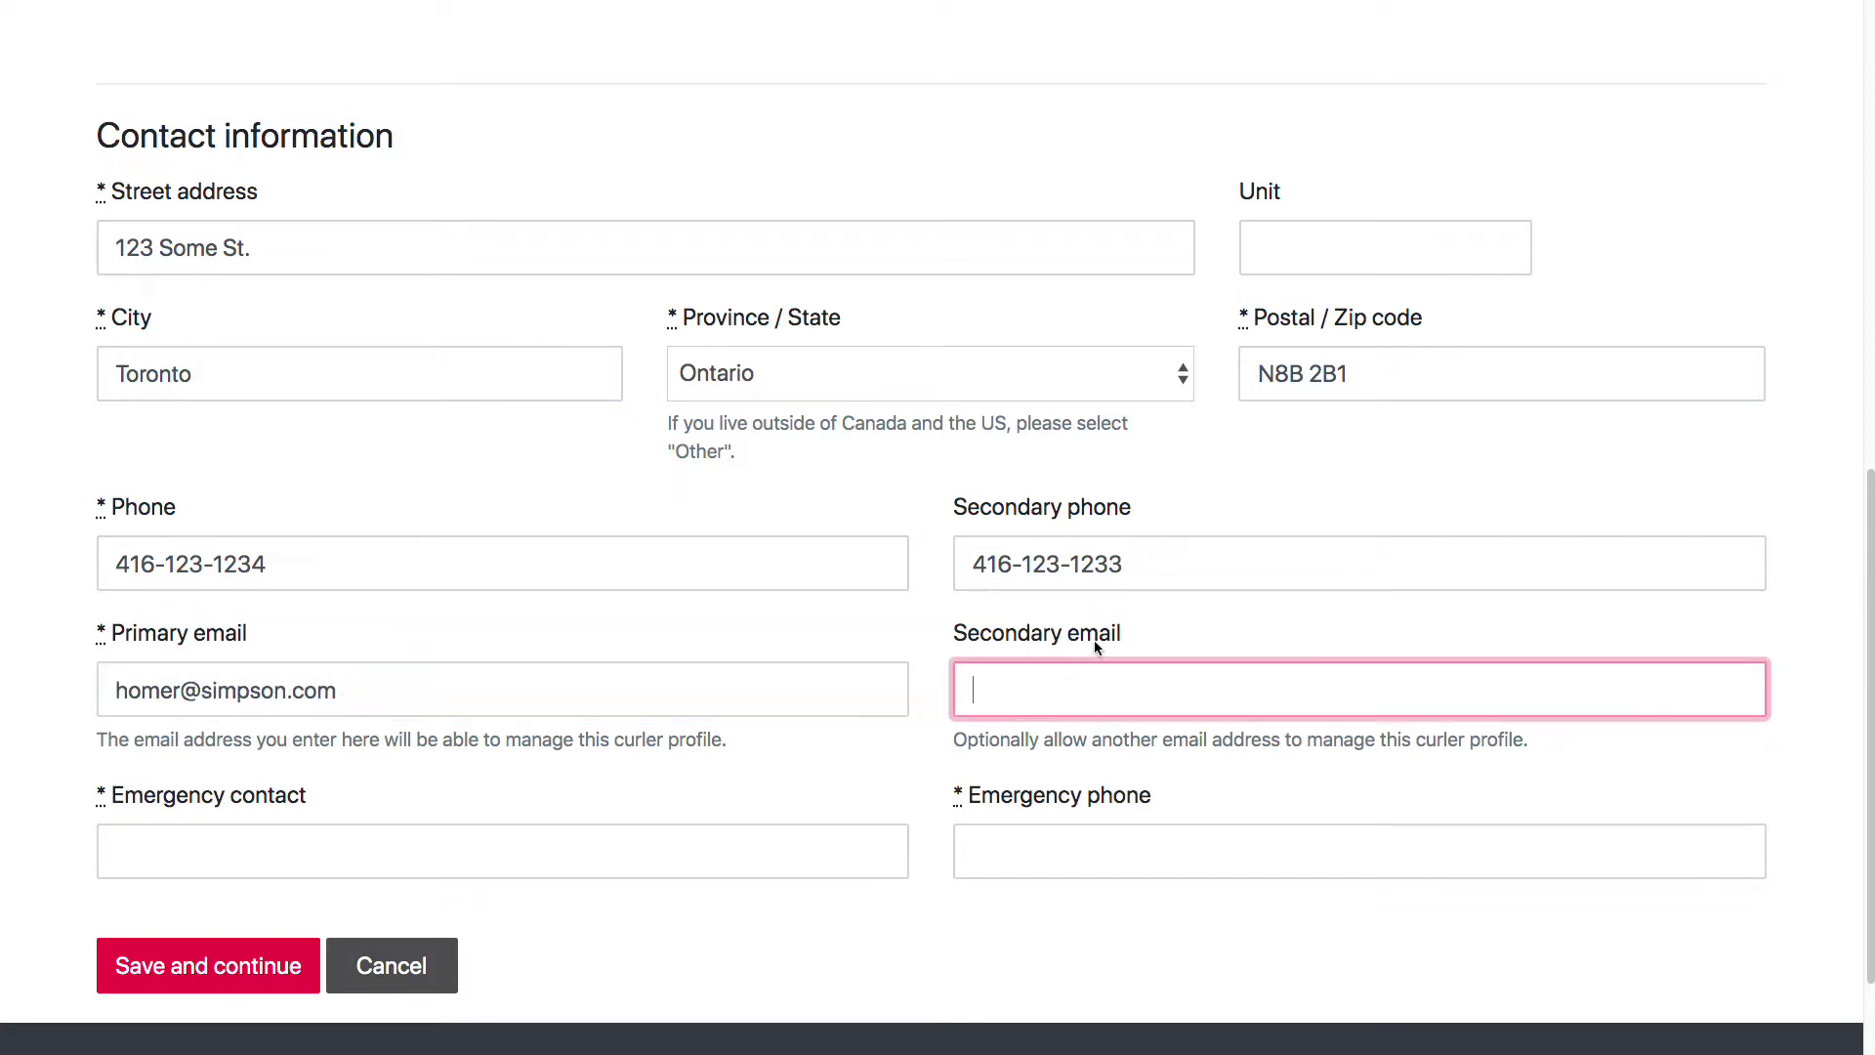
left_click(787, 649)
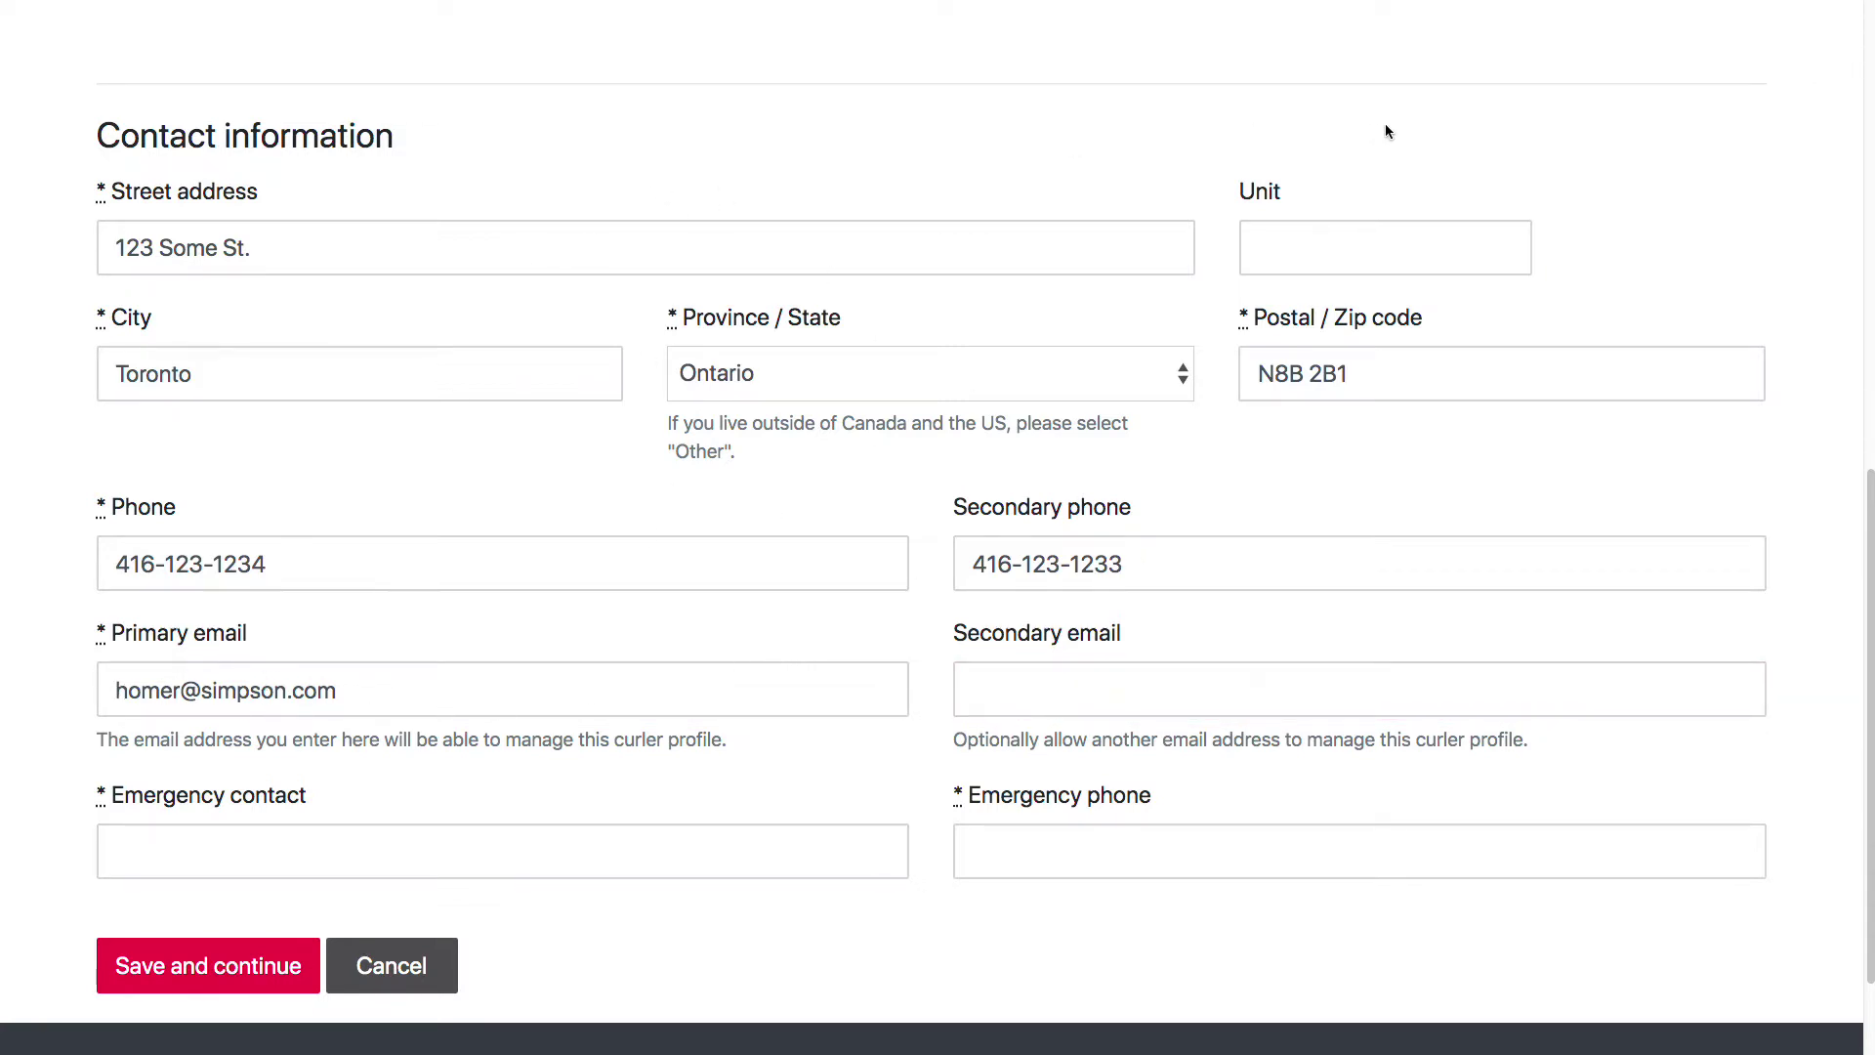
left_click_drag(402, 692, 170, 703)
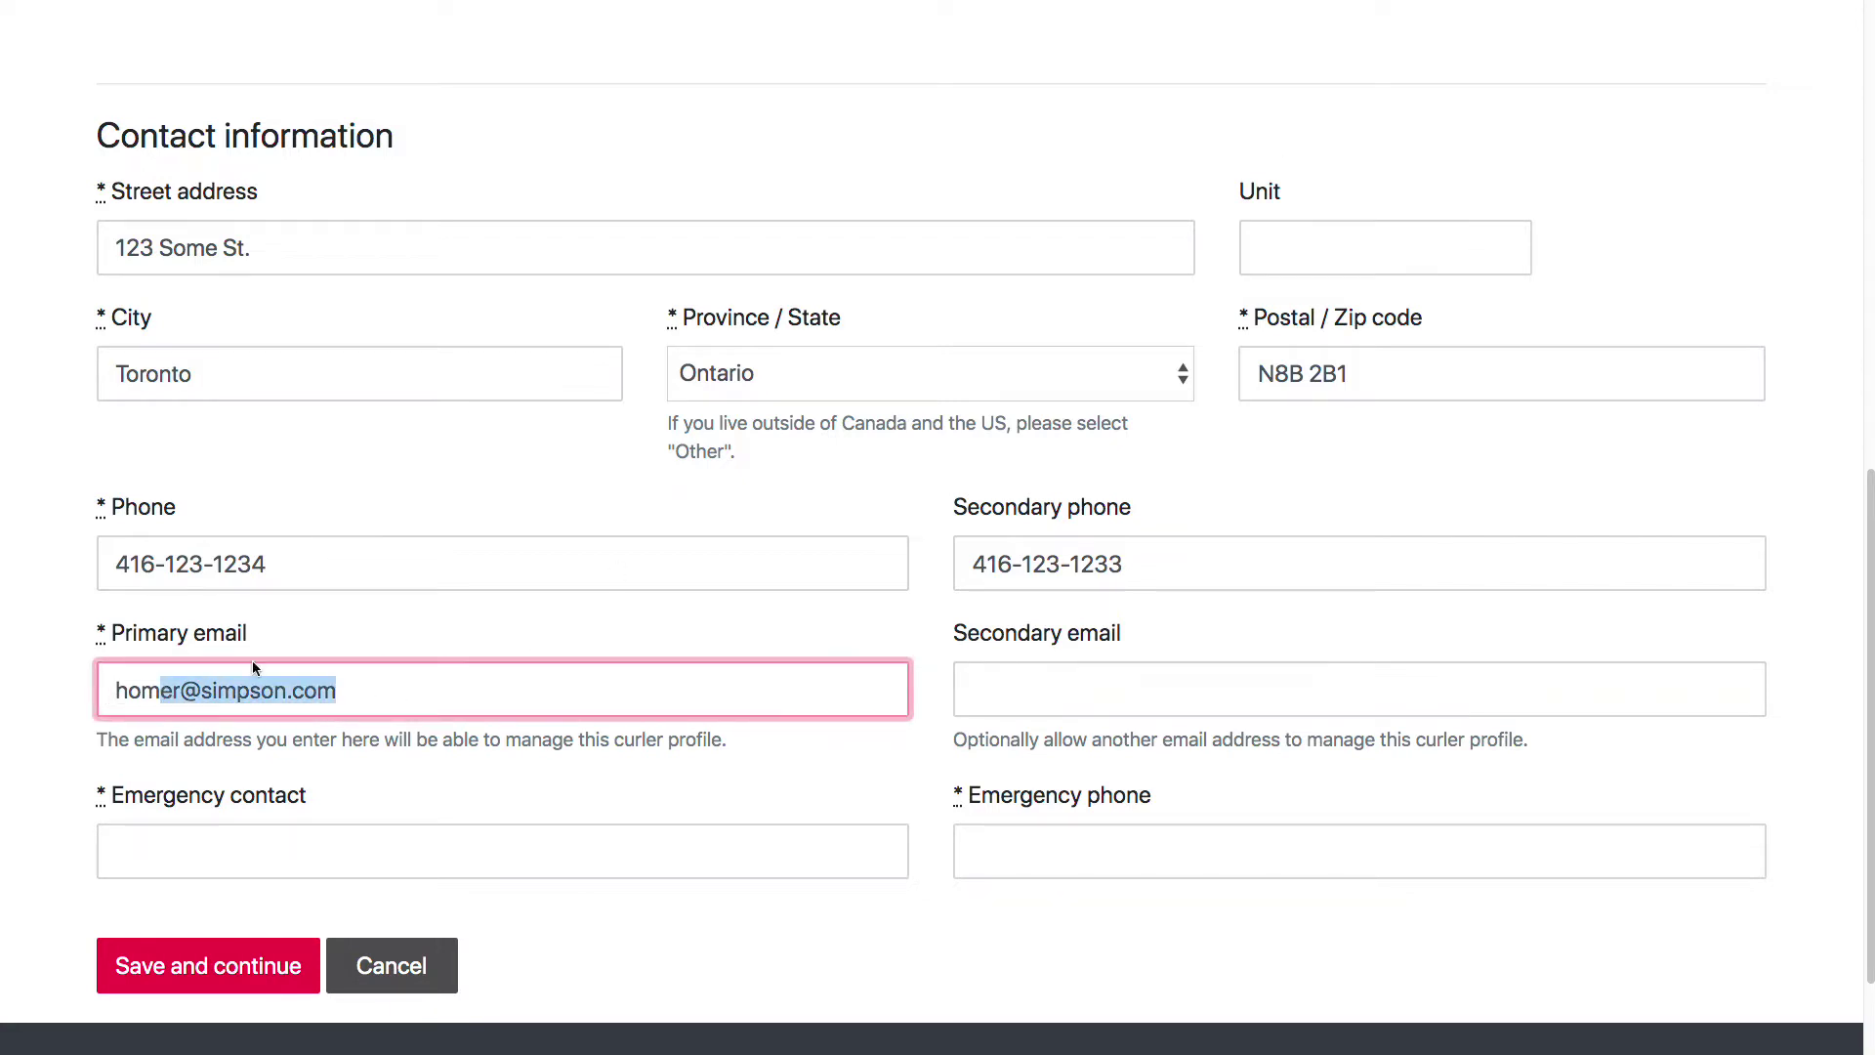
left_click(569, 637)
left_click_drag(420, 692, 114, 678)
left_click(688, 649)
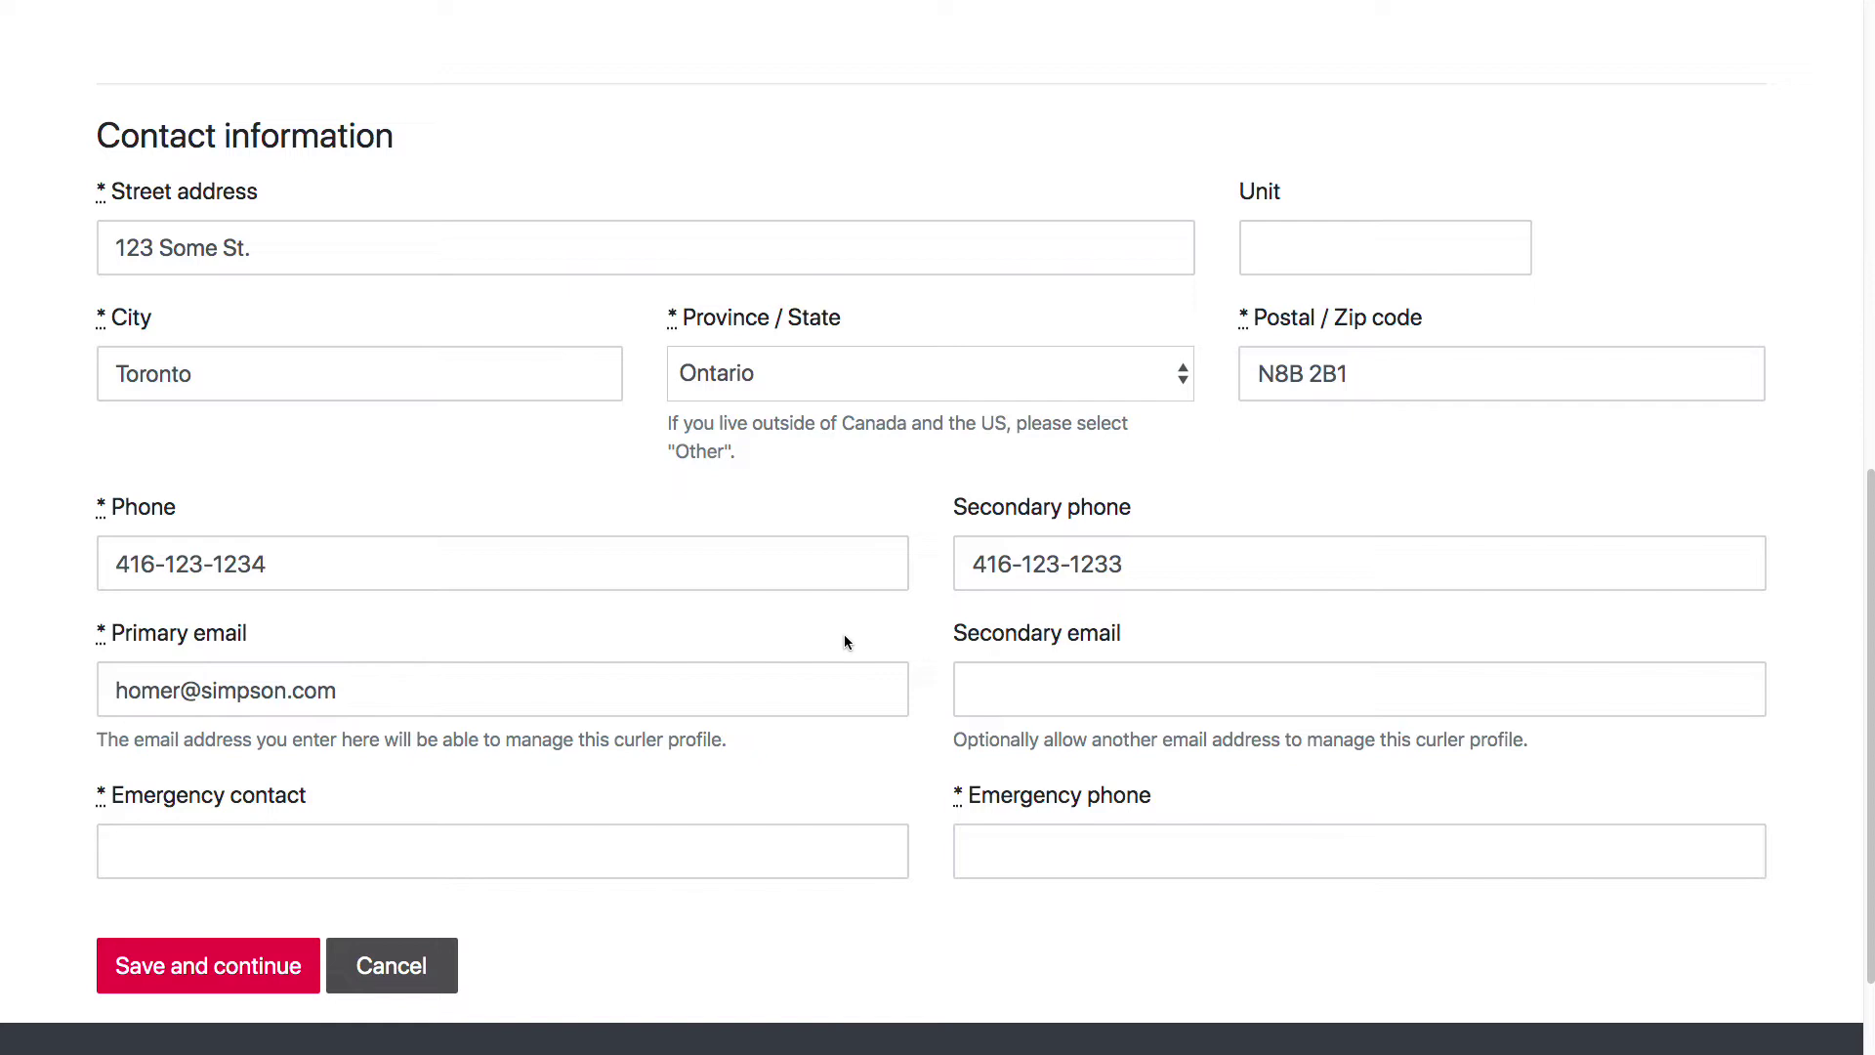
Add the emergency contact's name and phone number, then save the profile
left_click(597, 859)
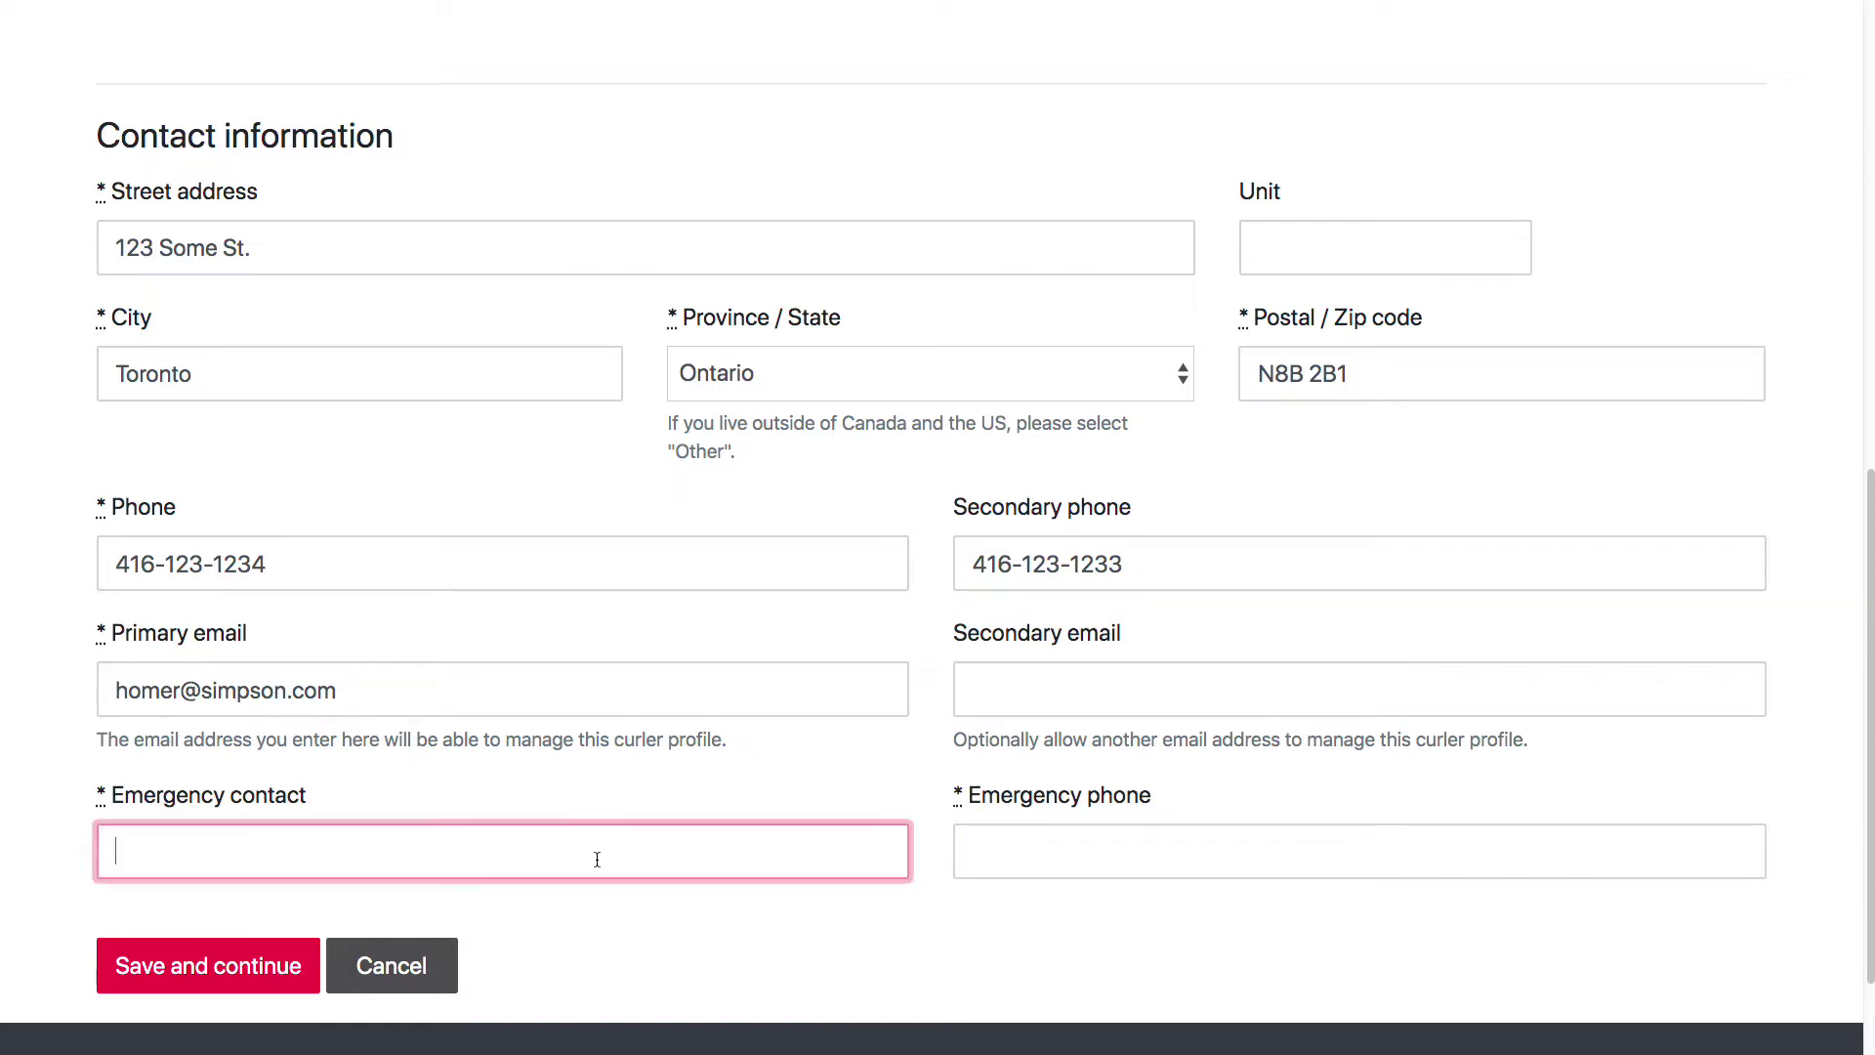
type("Marge Simpson")
key("Tab")
type("416-123-1234")
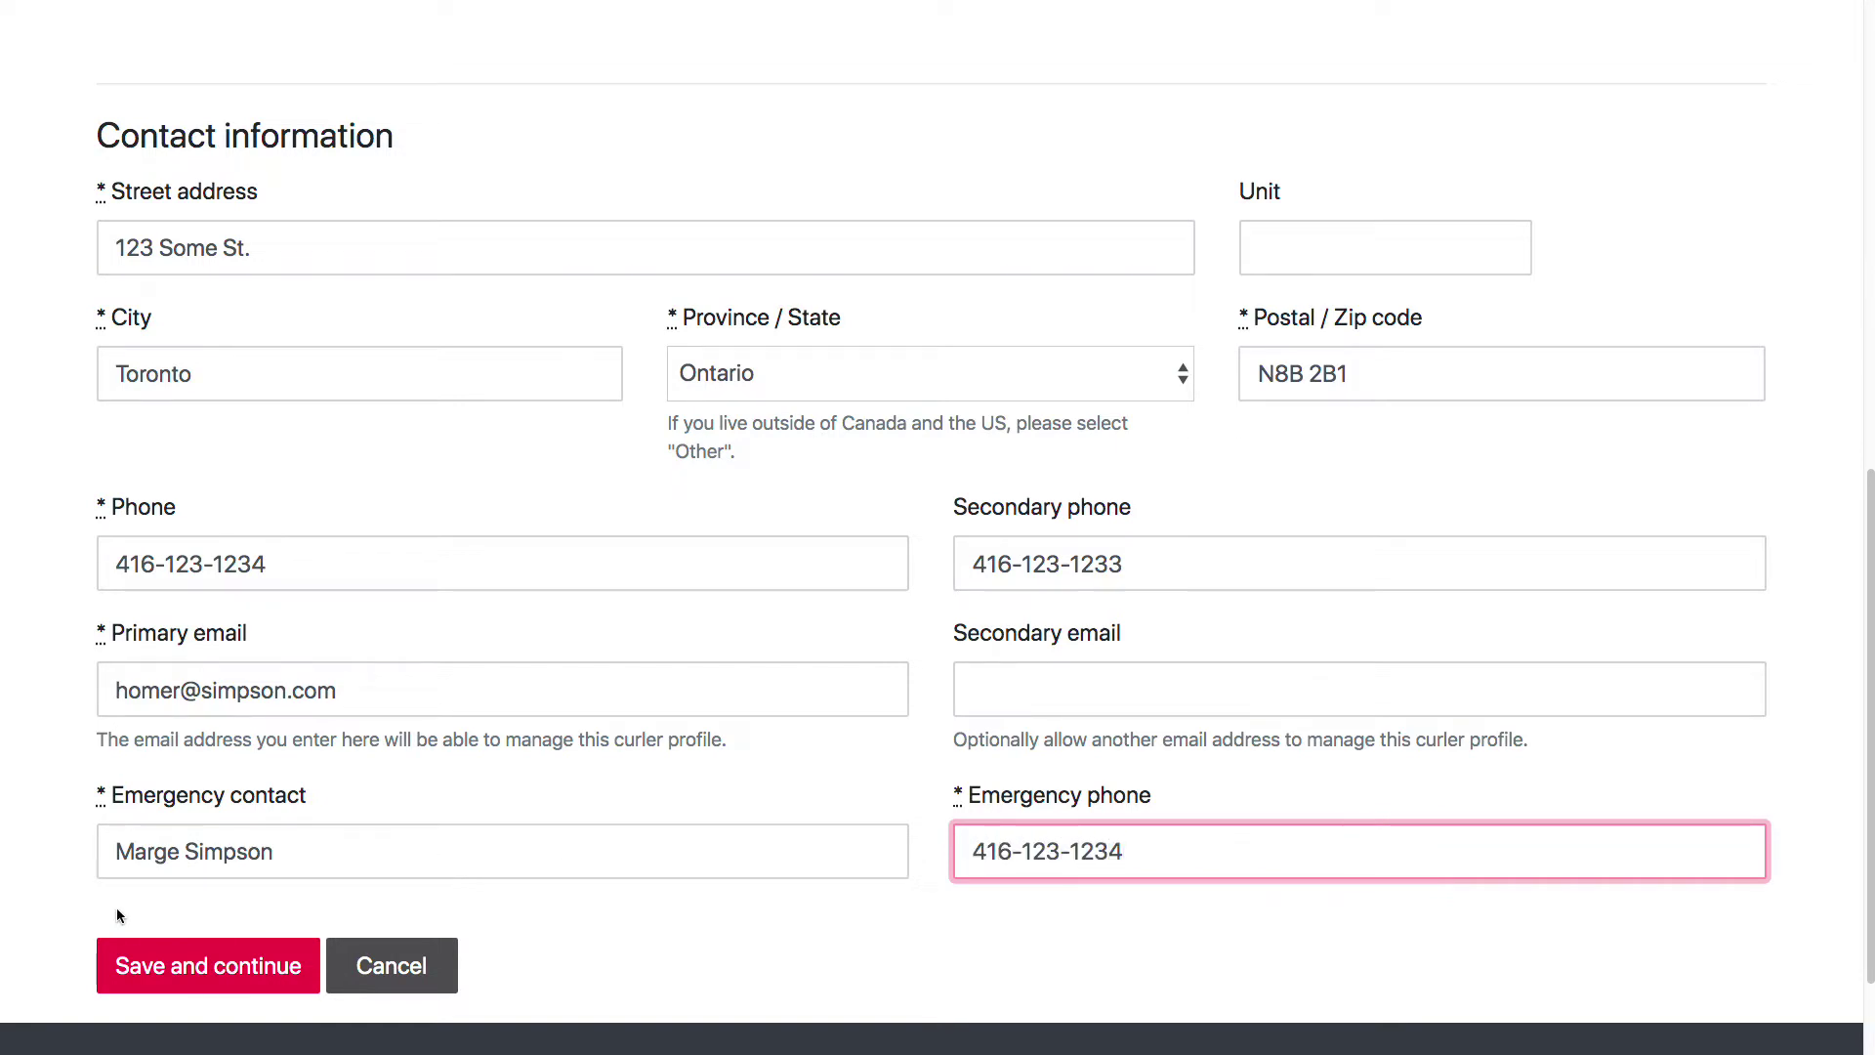
left_click(128, 965)
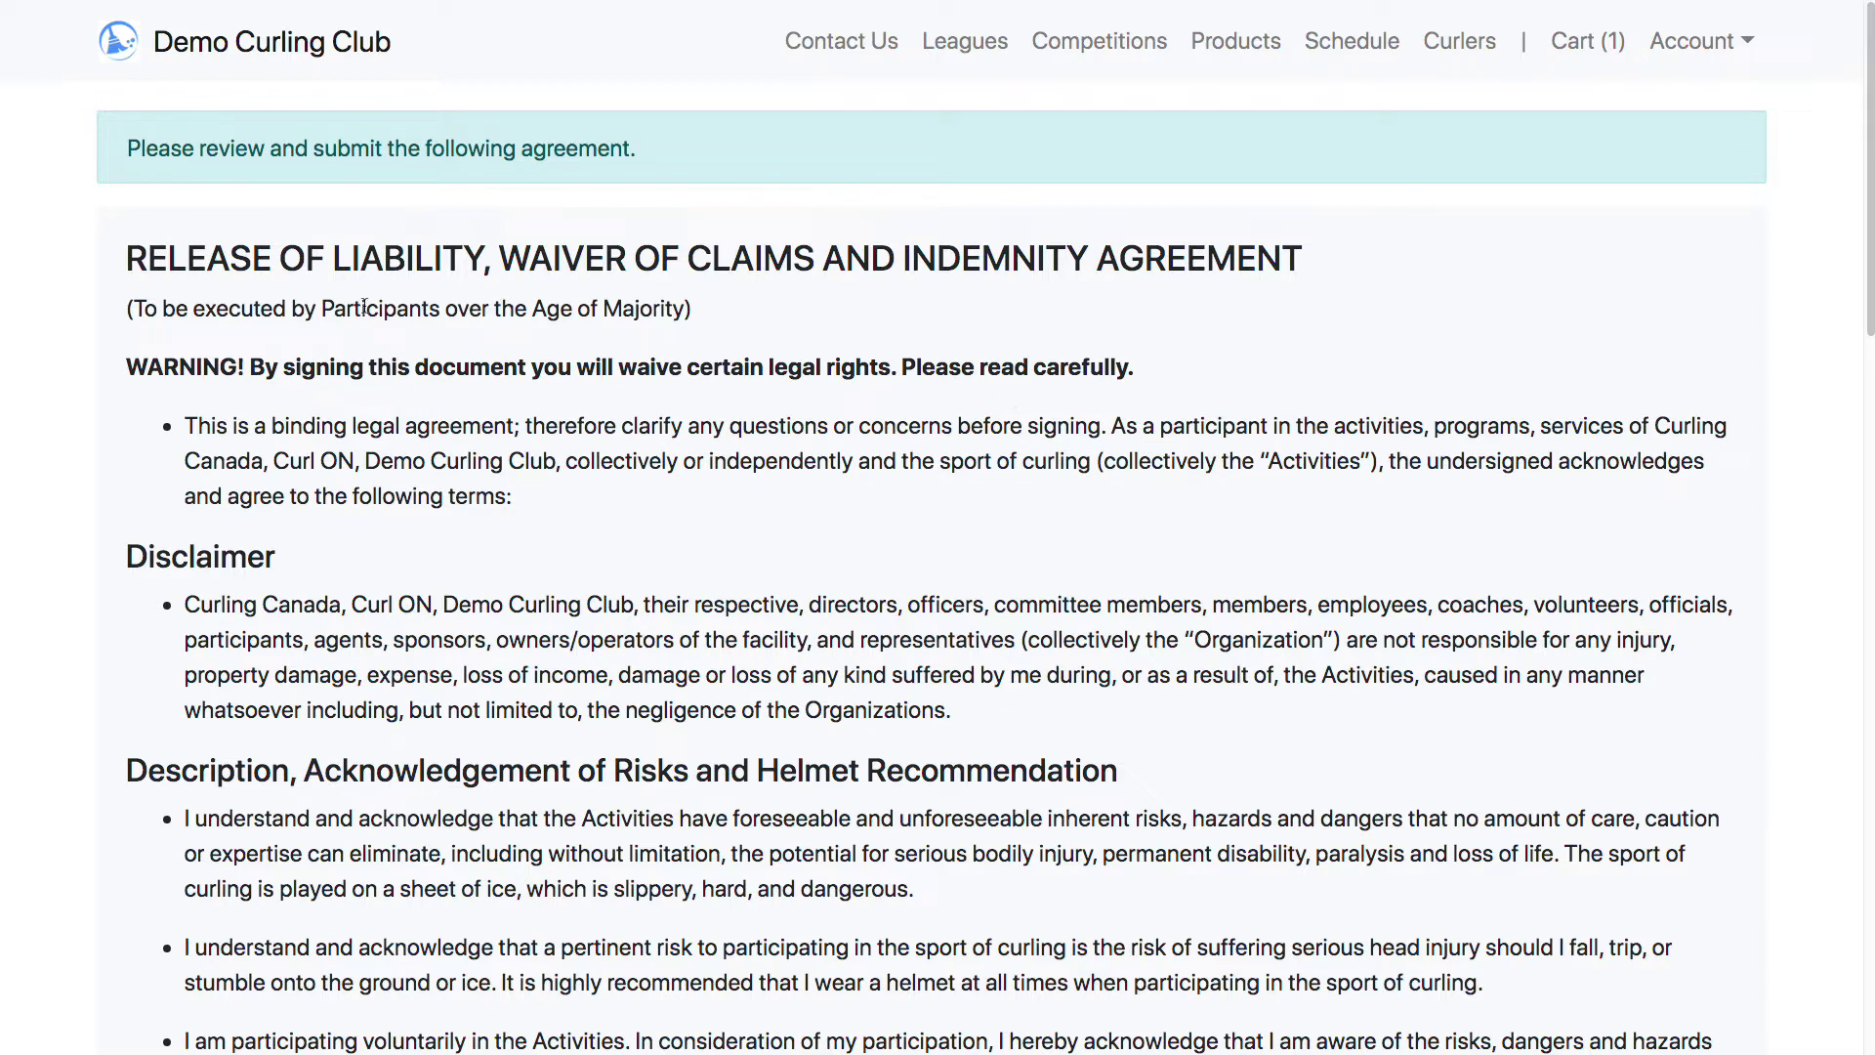
Accept the liability waiver by entering 'I agree' and submit it
left_click_drag(672, 308, 449, 308)
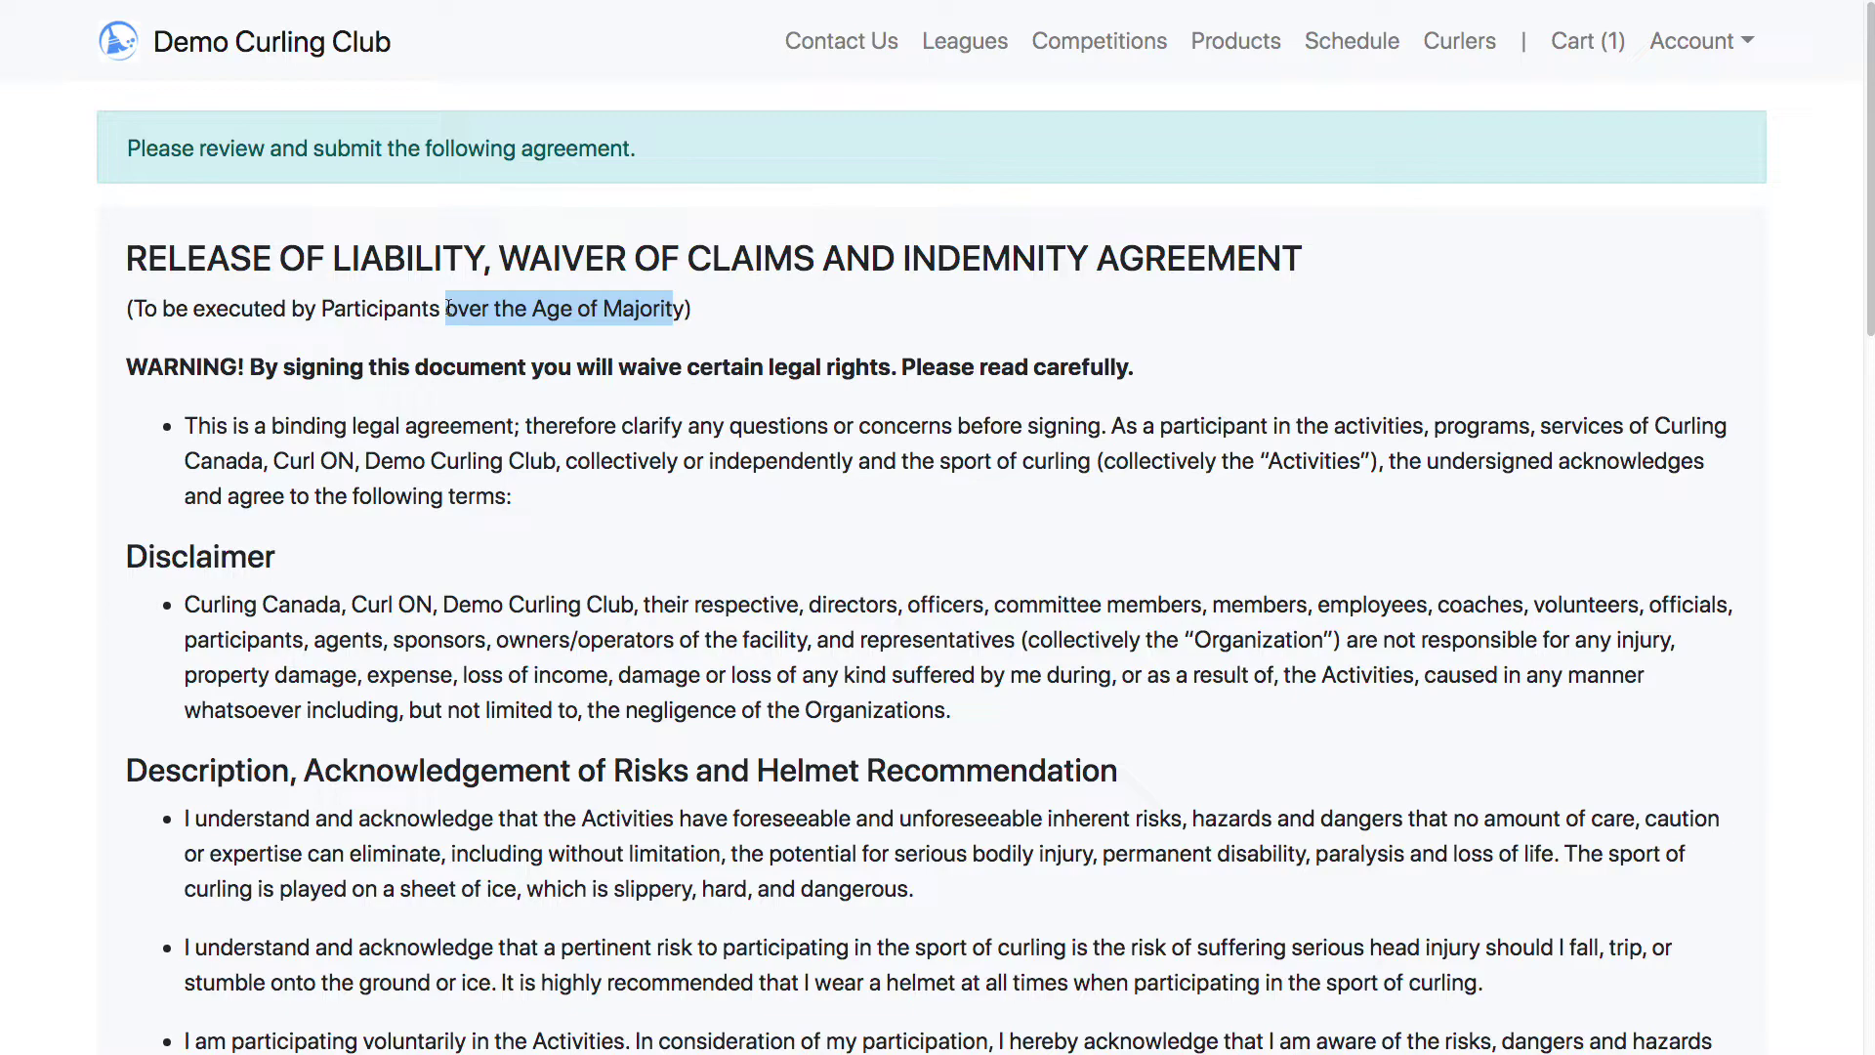
scroll(812, 657, "down", 15)
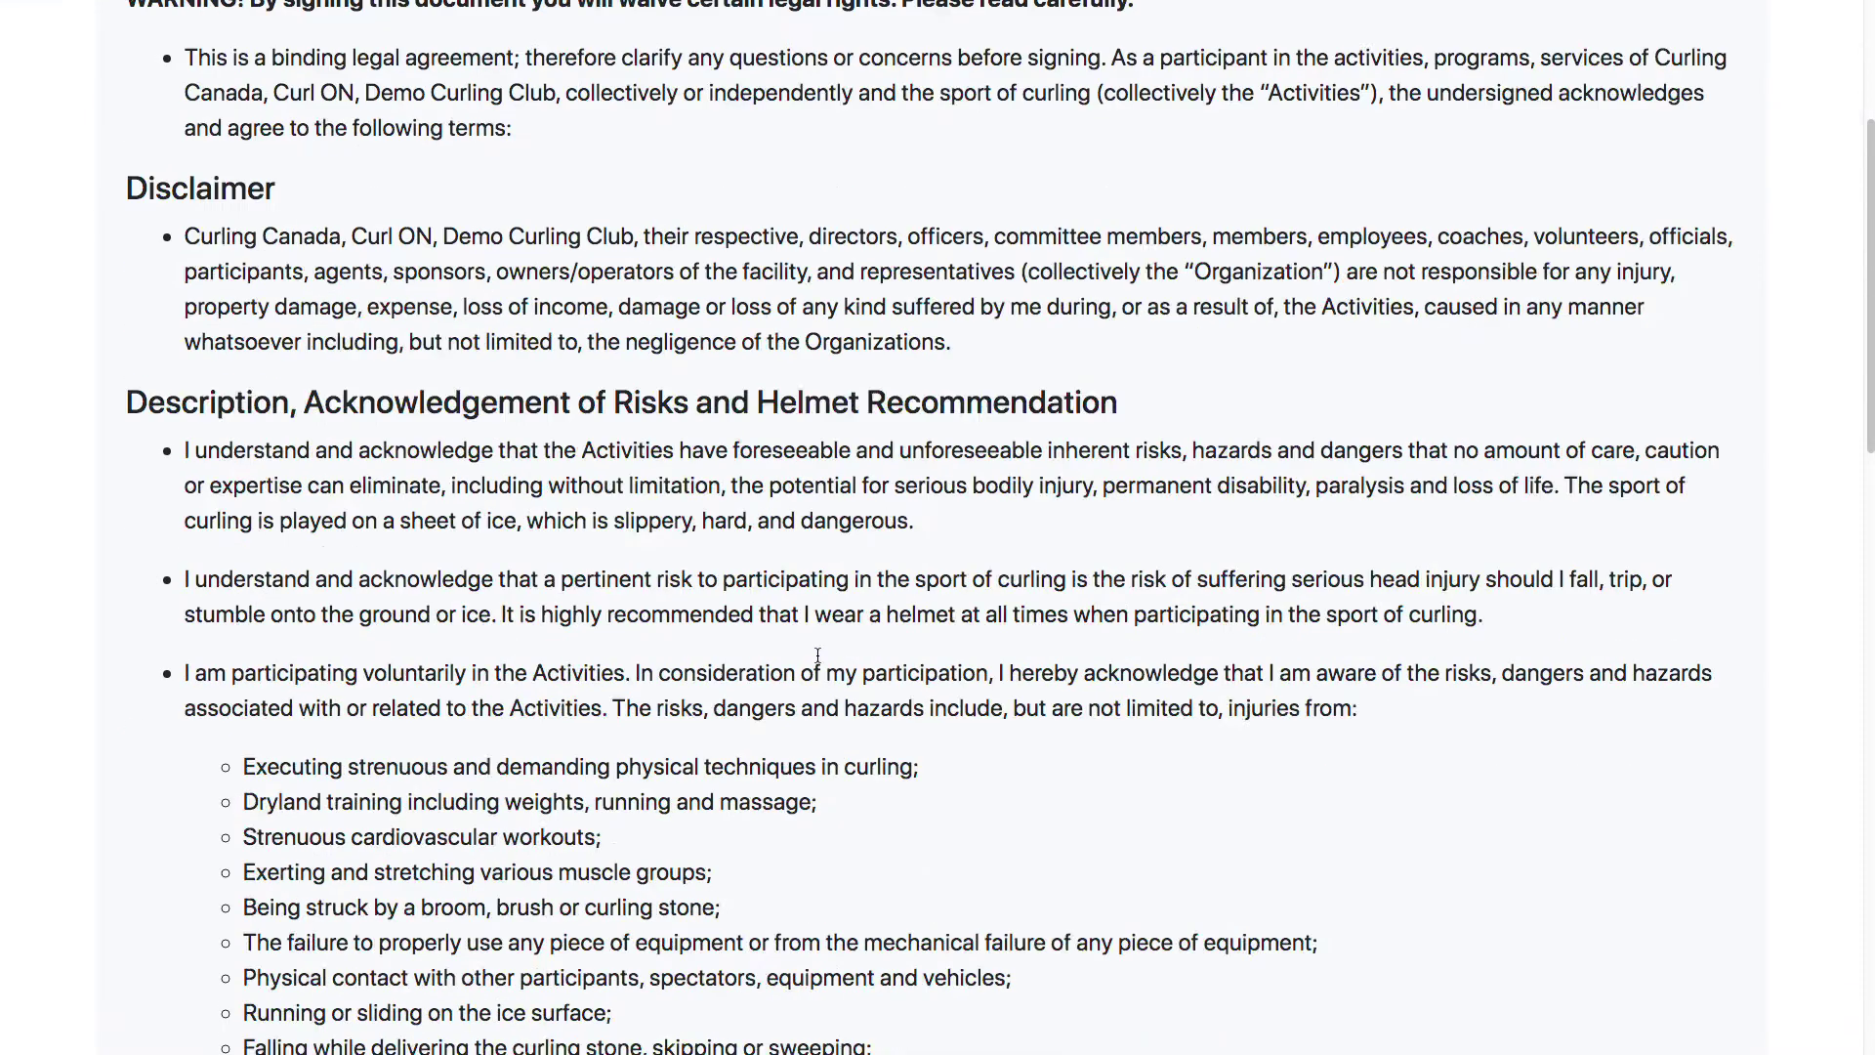
scroll(823, 658, "down", 5)
left_click(807, 643)
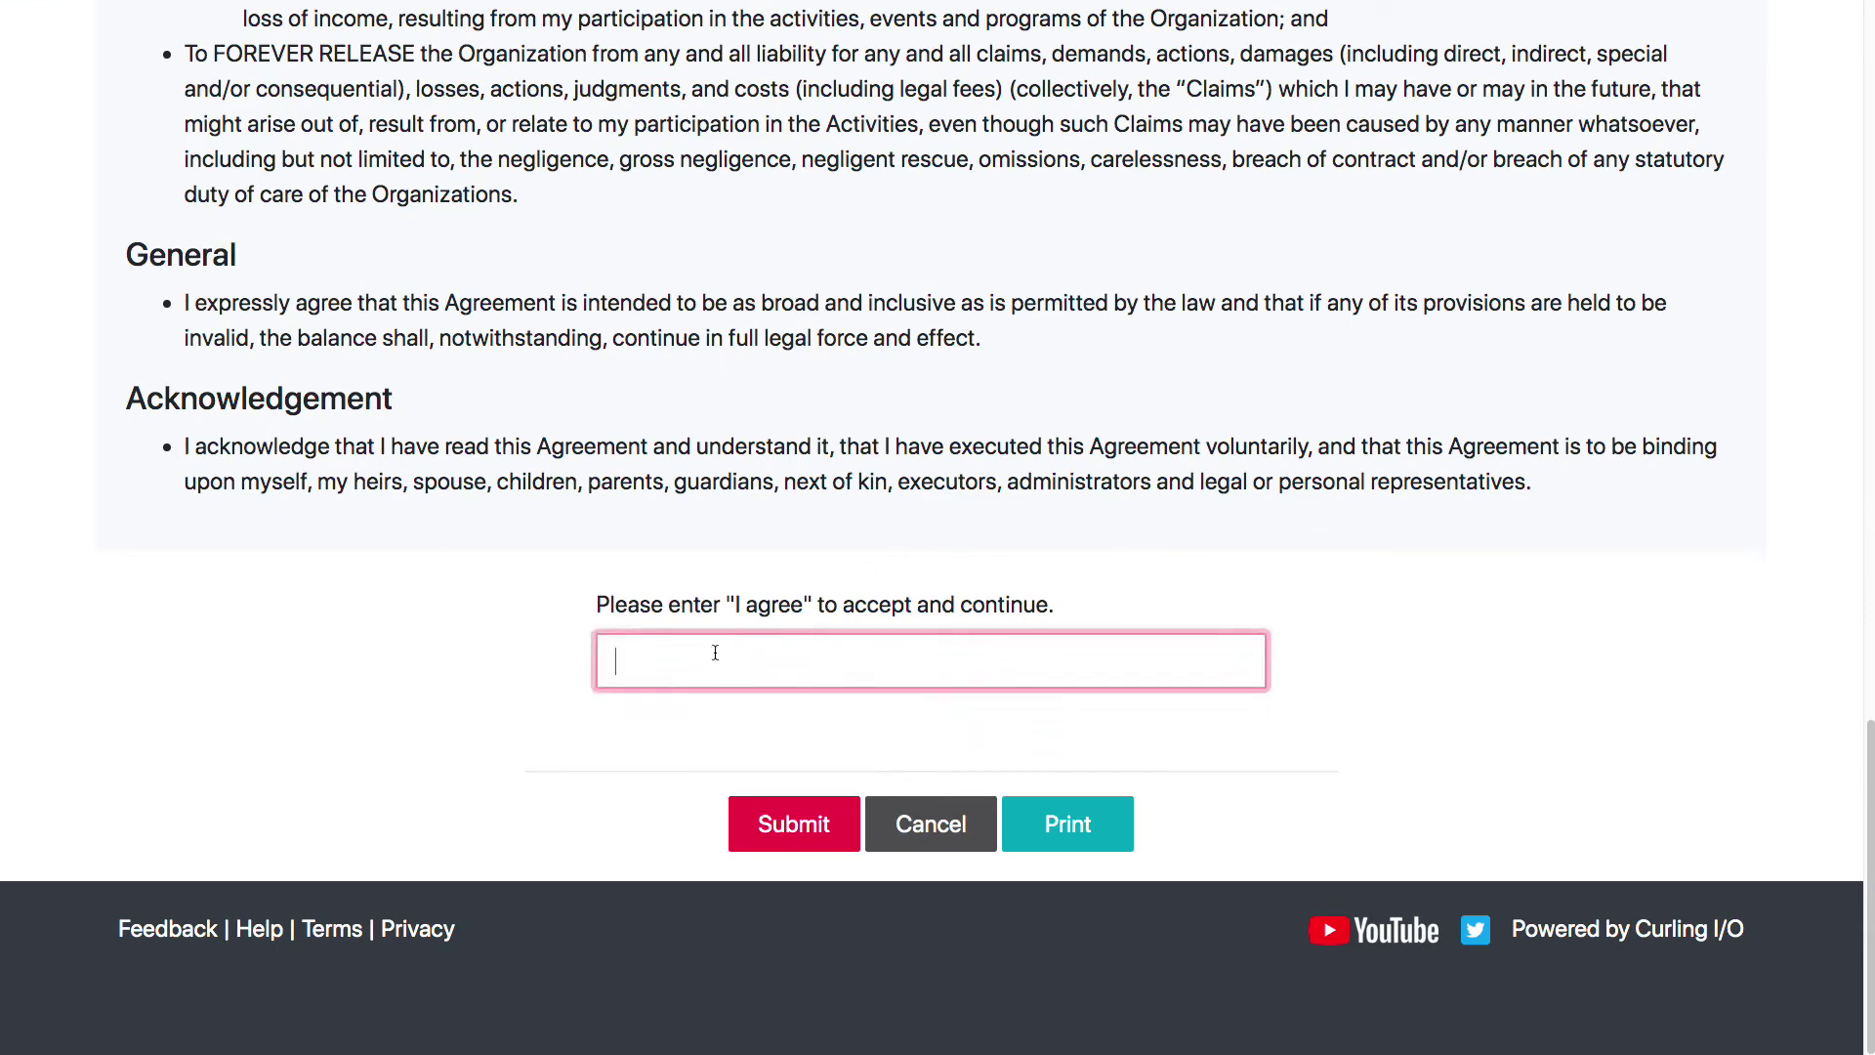
type("I agree")
left_click(835, 811)
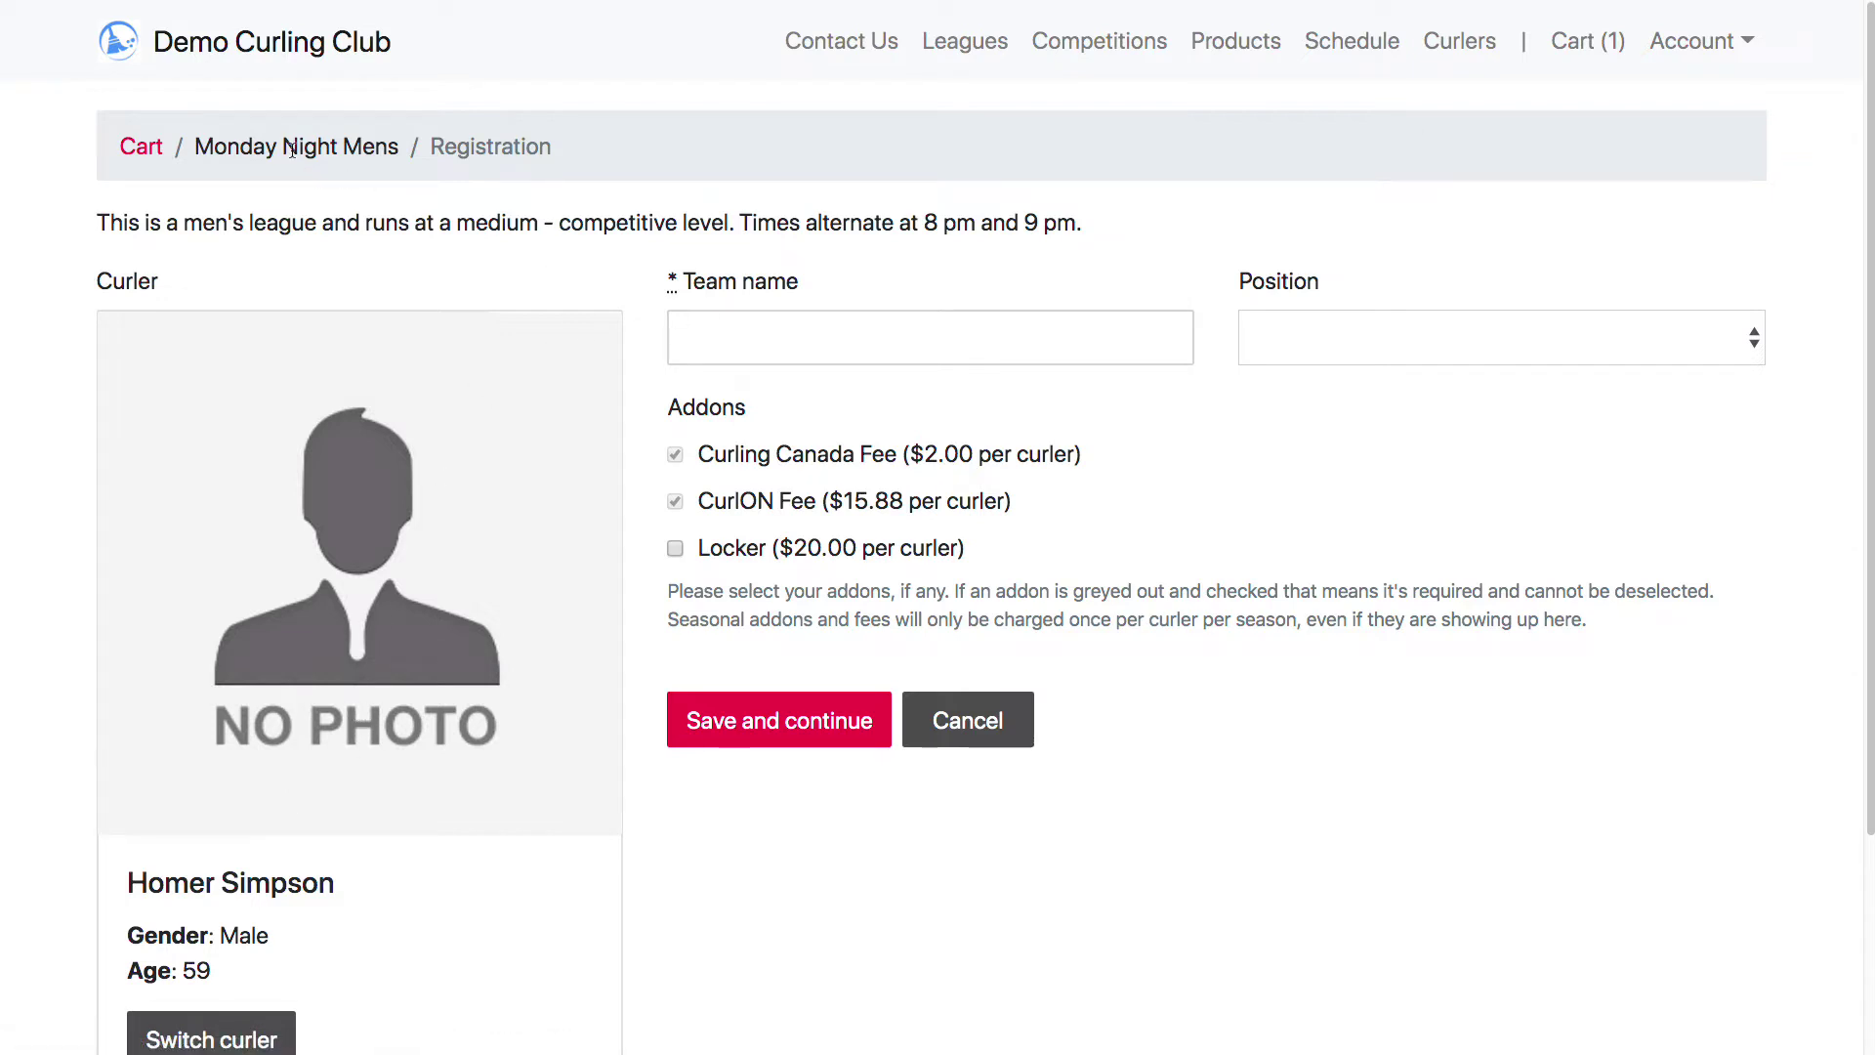
Enter 'Team Simpson' as the Monday Night Mens team name
left_click(814, 352)
left_click(1399, 577)
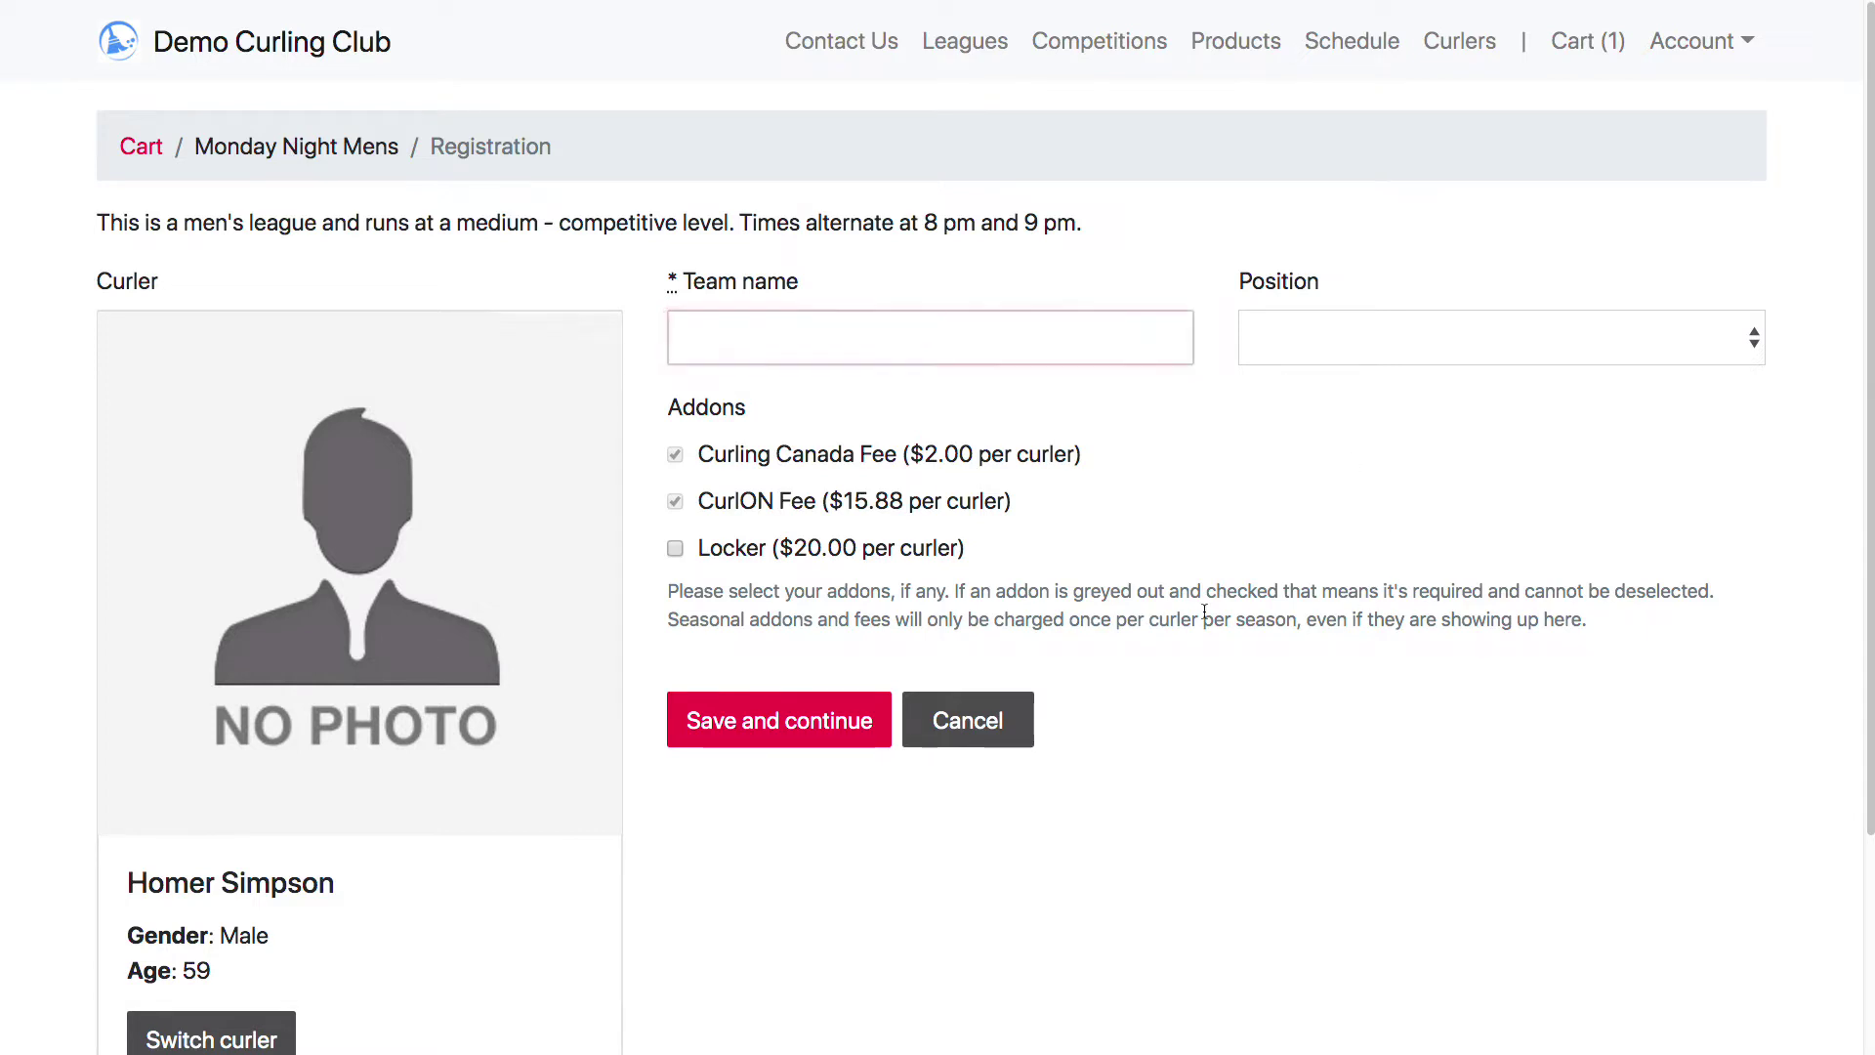
left_click(760, 718)
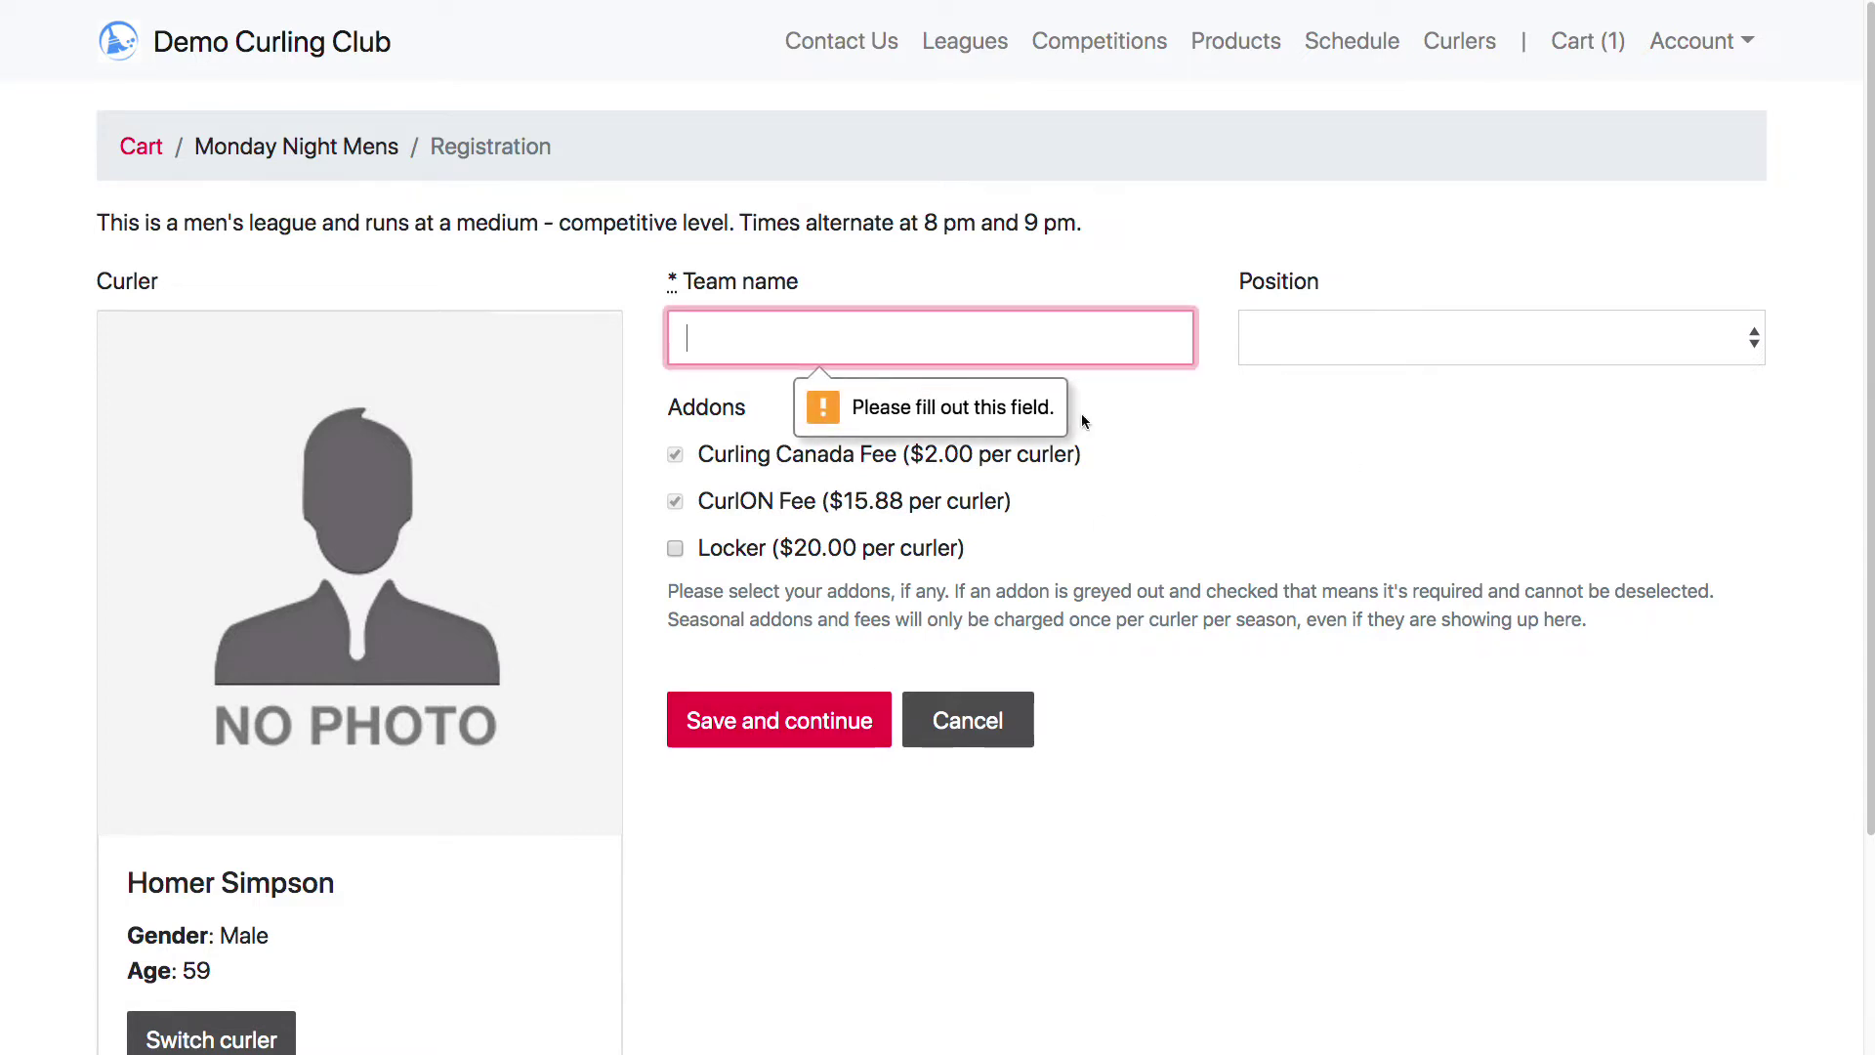
type("Team Simpson")
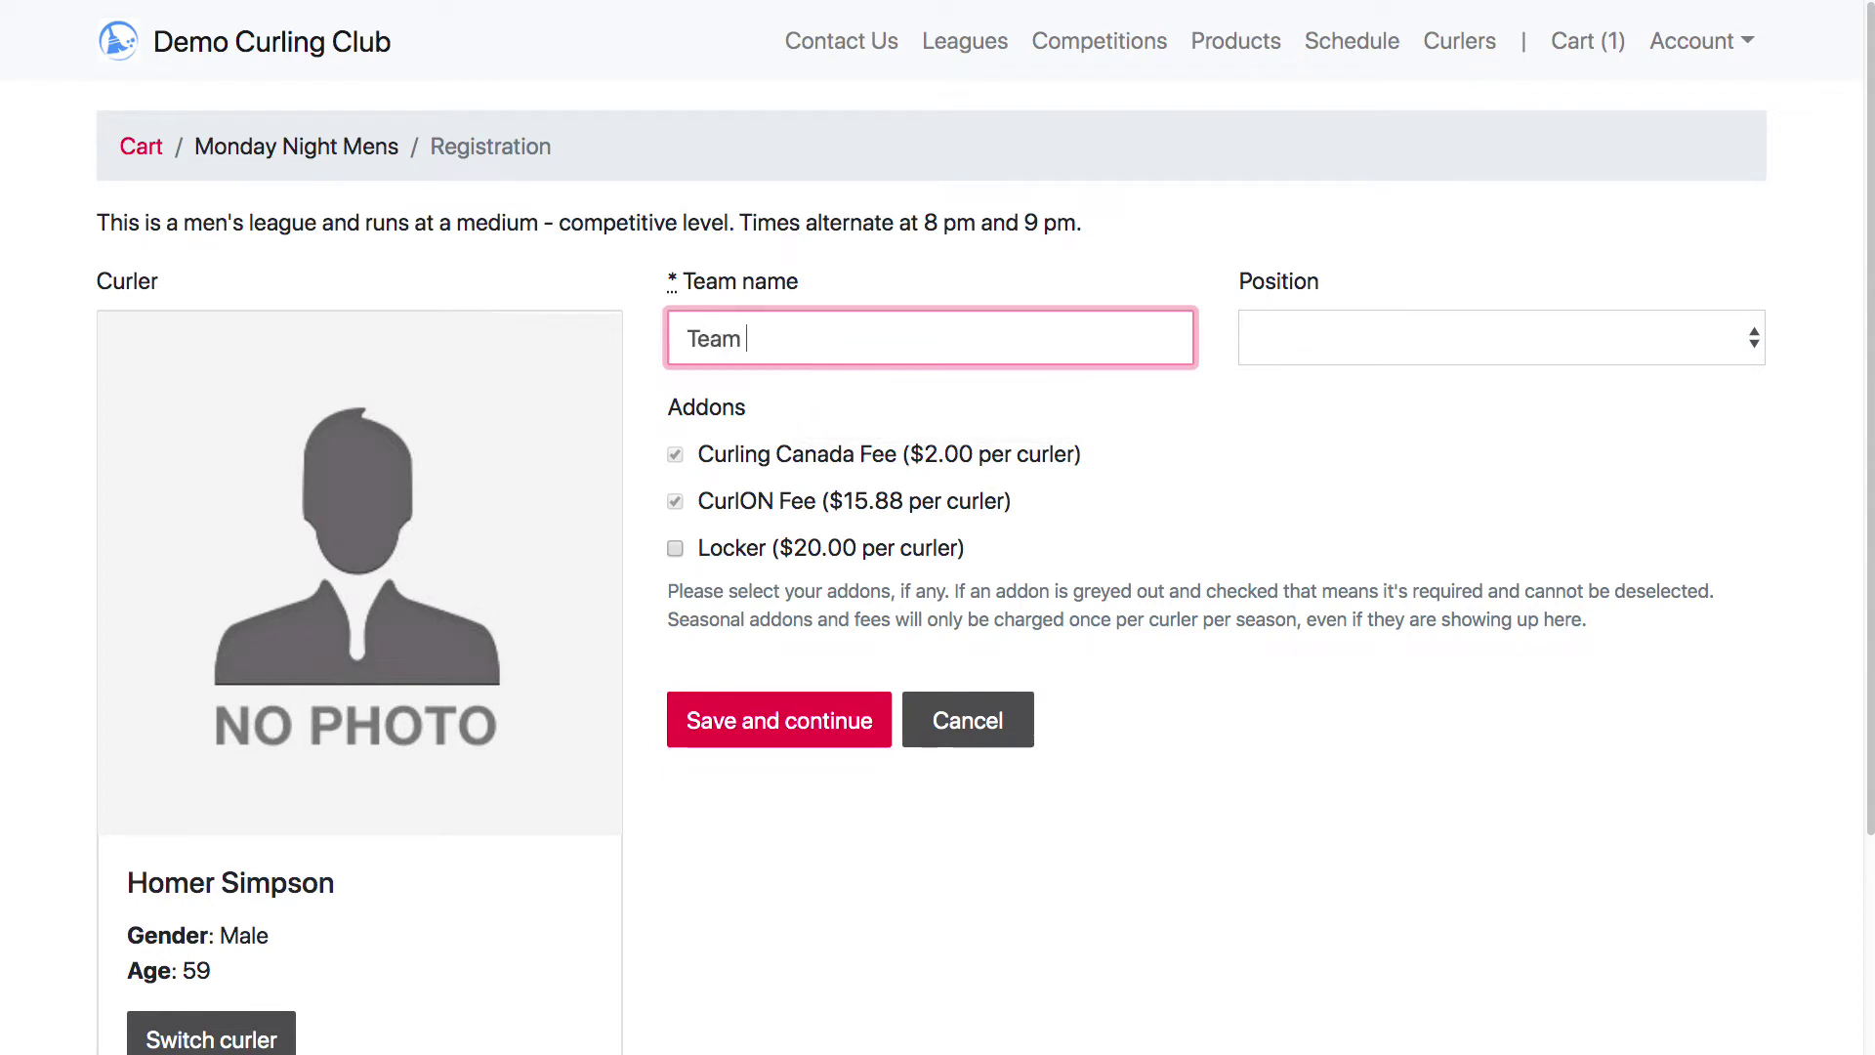
left_click(1465, 473)
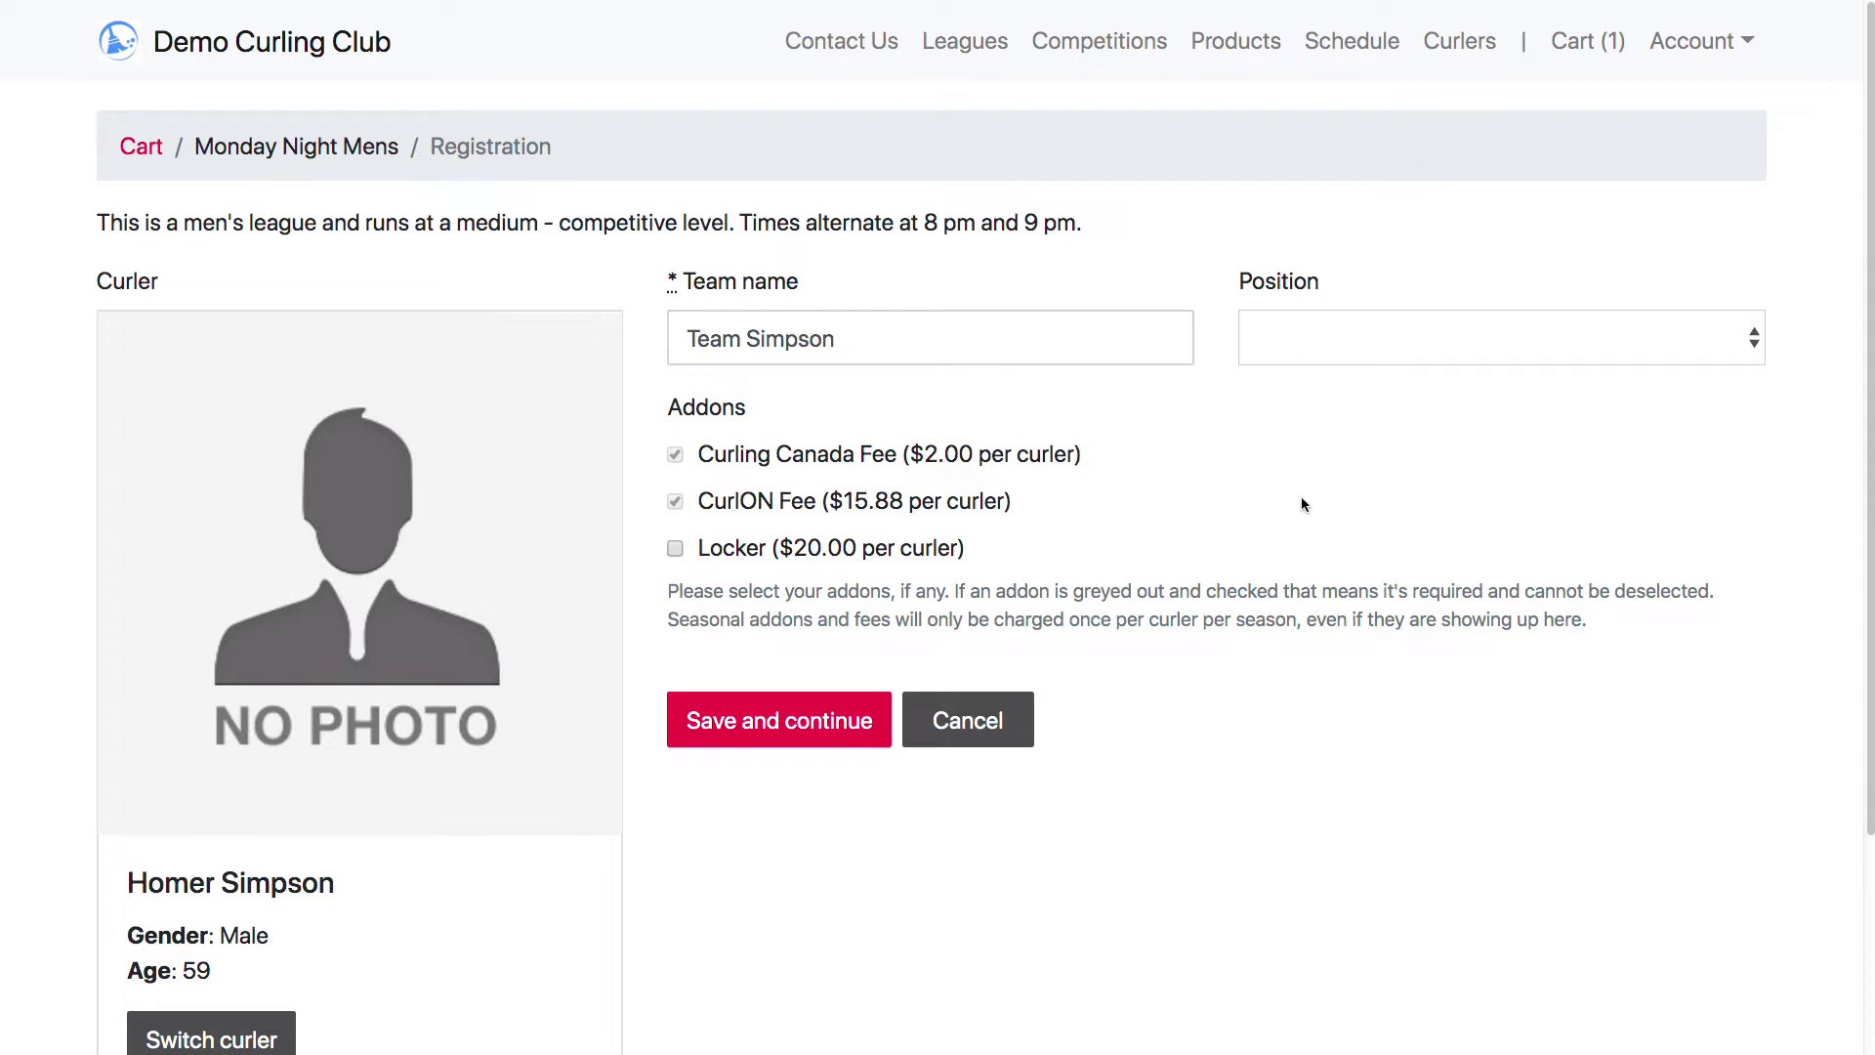
Add the $20.00 Locker addon and save the registration
left_click(730, 553)
left_click(747, 552)
left_click_drag(1017, 457, 946, 506)
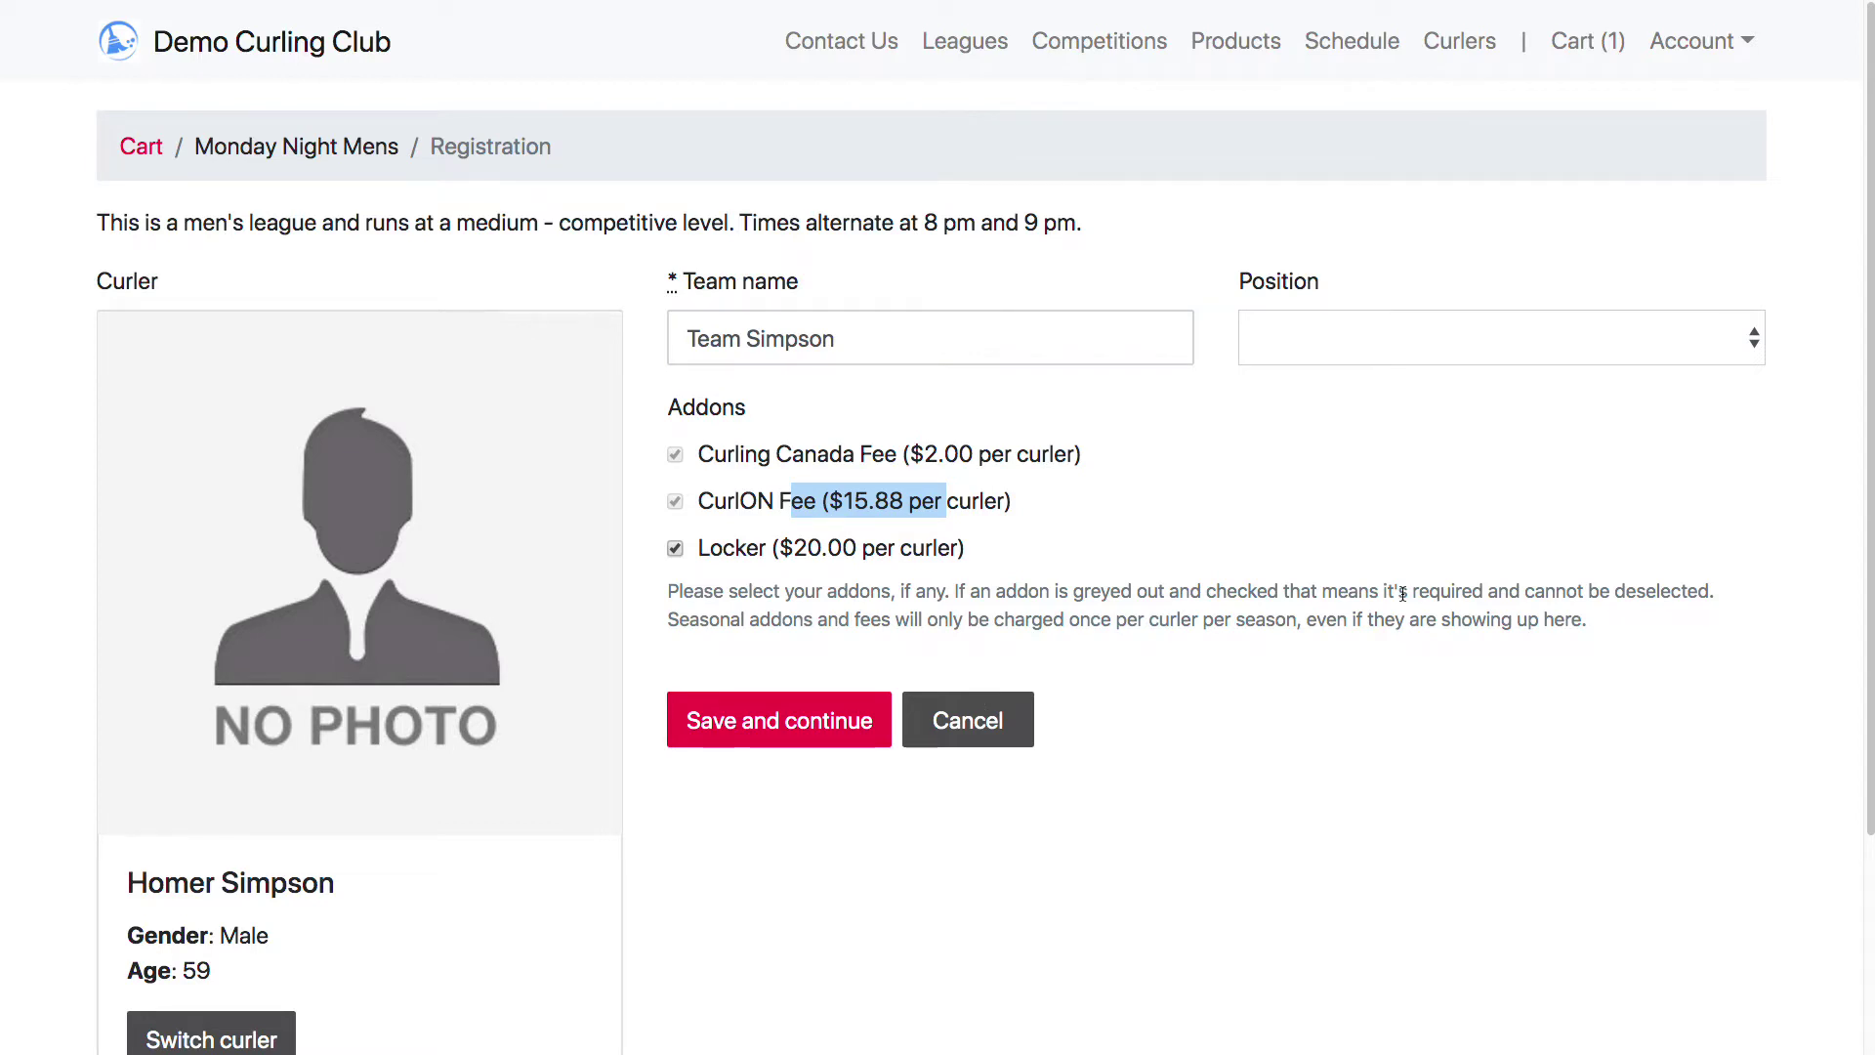
left_click(1216, 642)
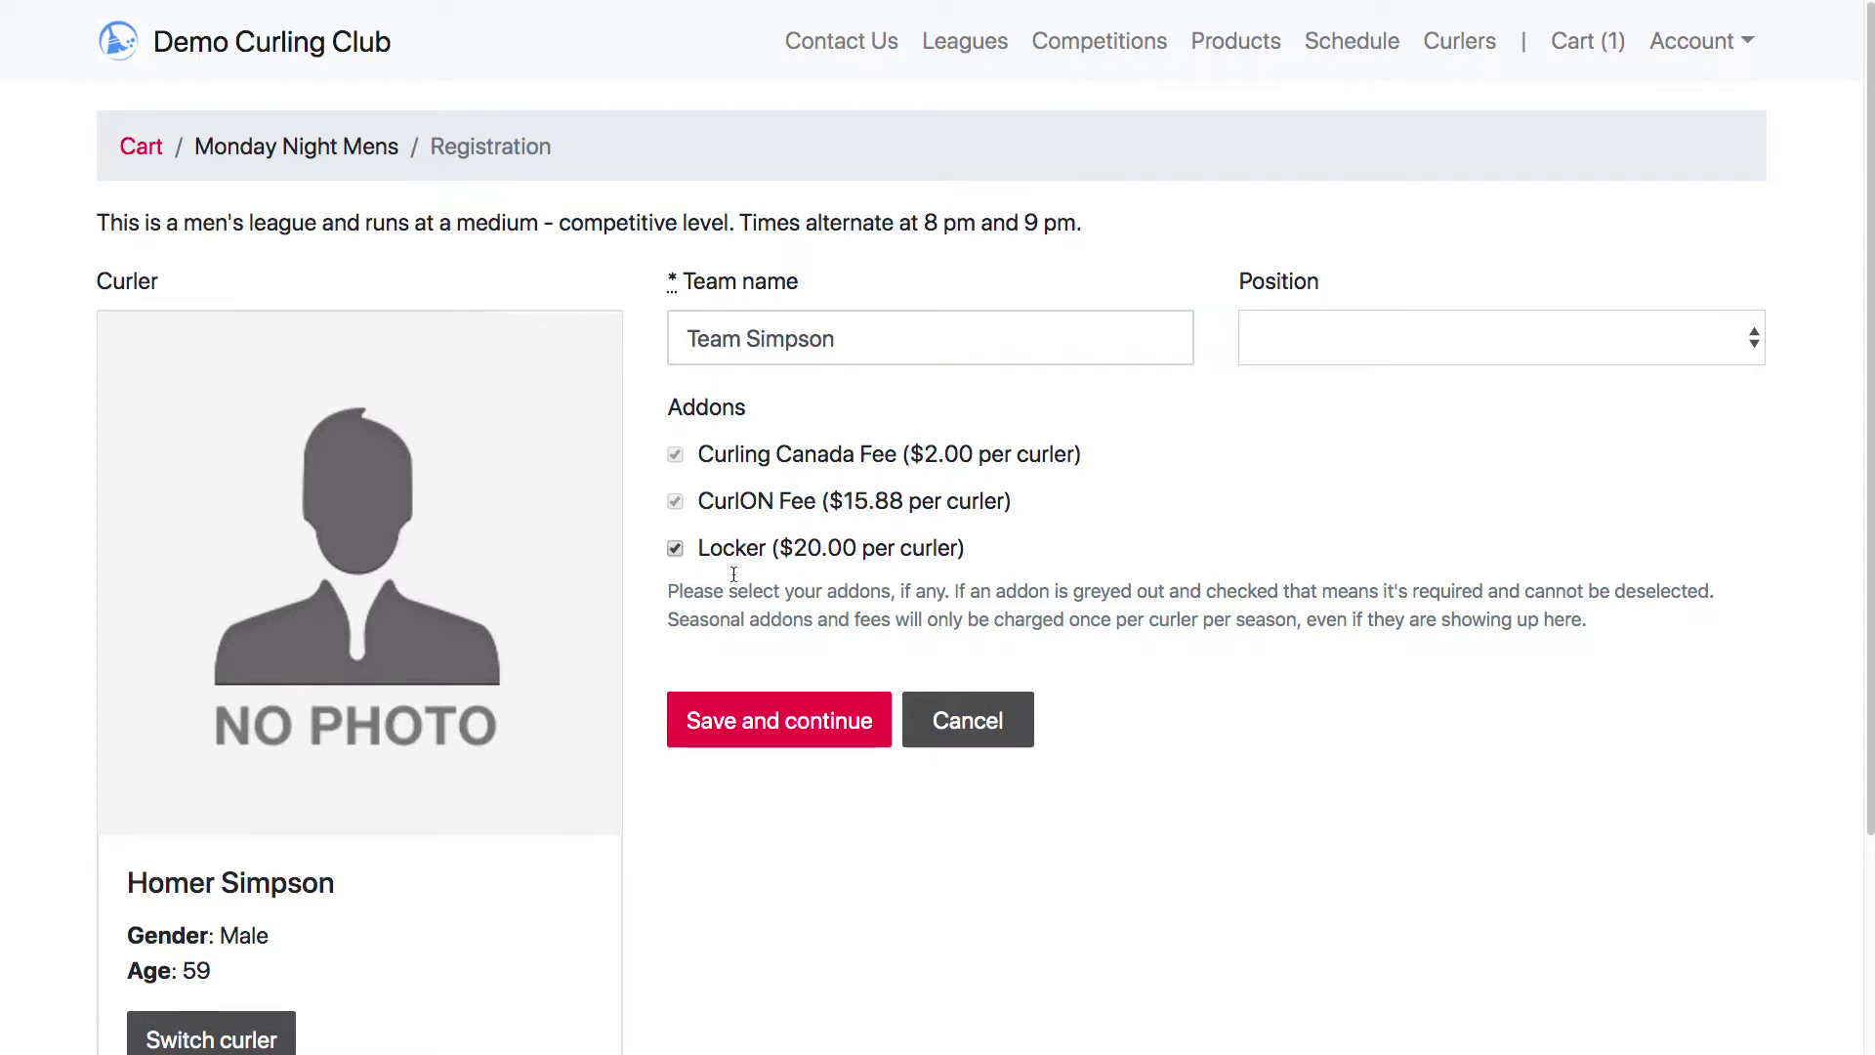
left_click(760, 724)
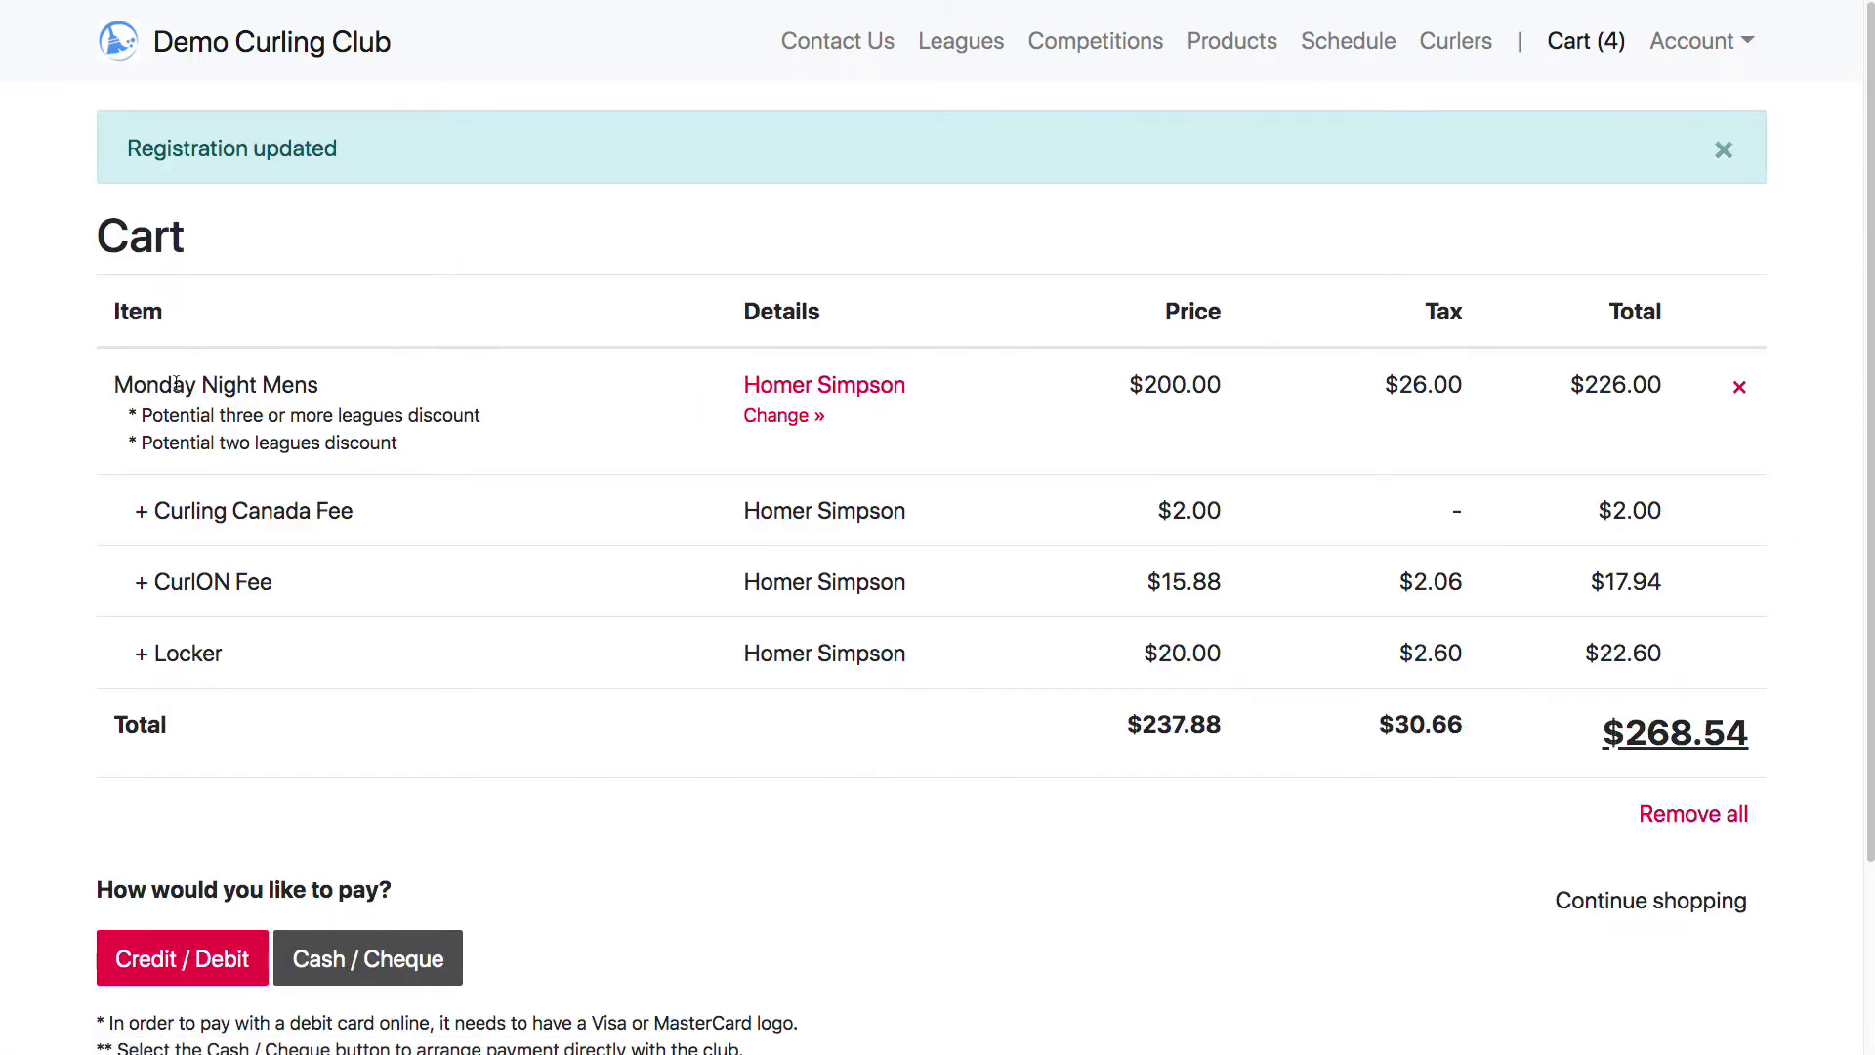
Review the cart lines: Monday Night Mens, Curling Canada and CurlON fees, and the $20.00 Locker
left_click_drag(173, 386, 306, 386)
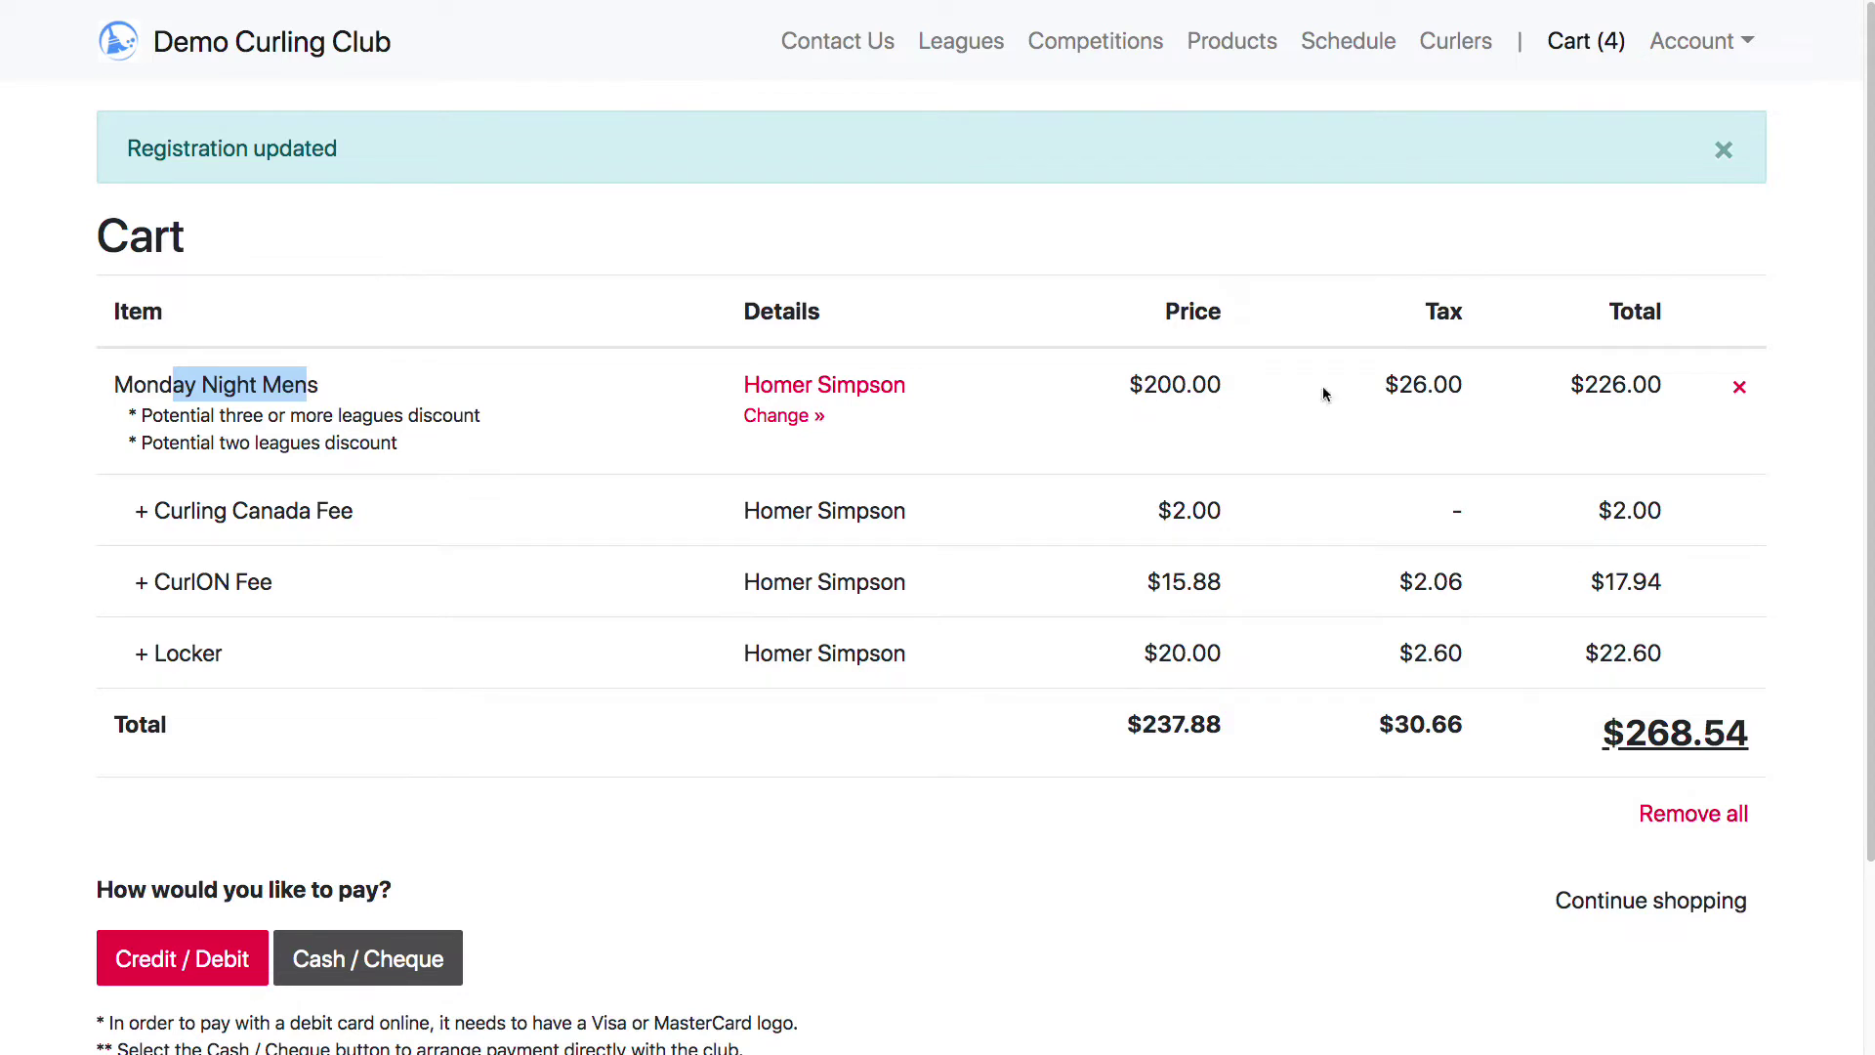
left_click(1460, 408)
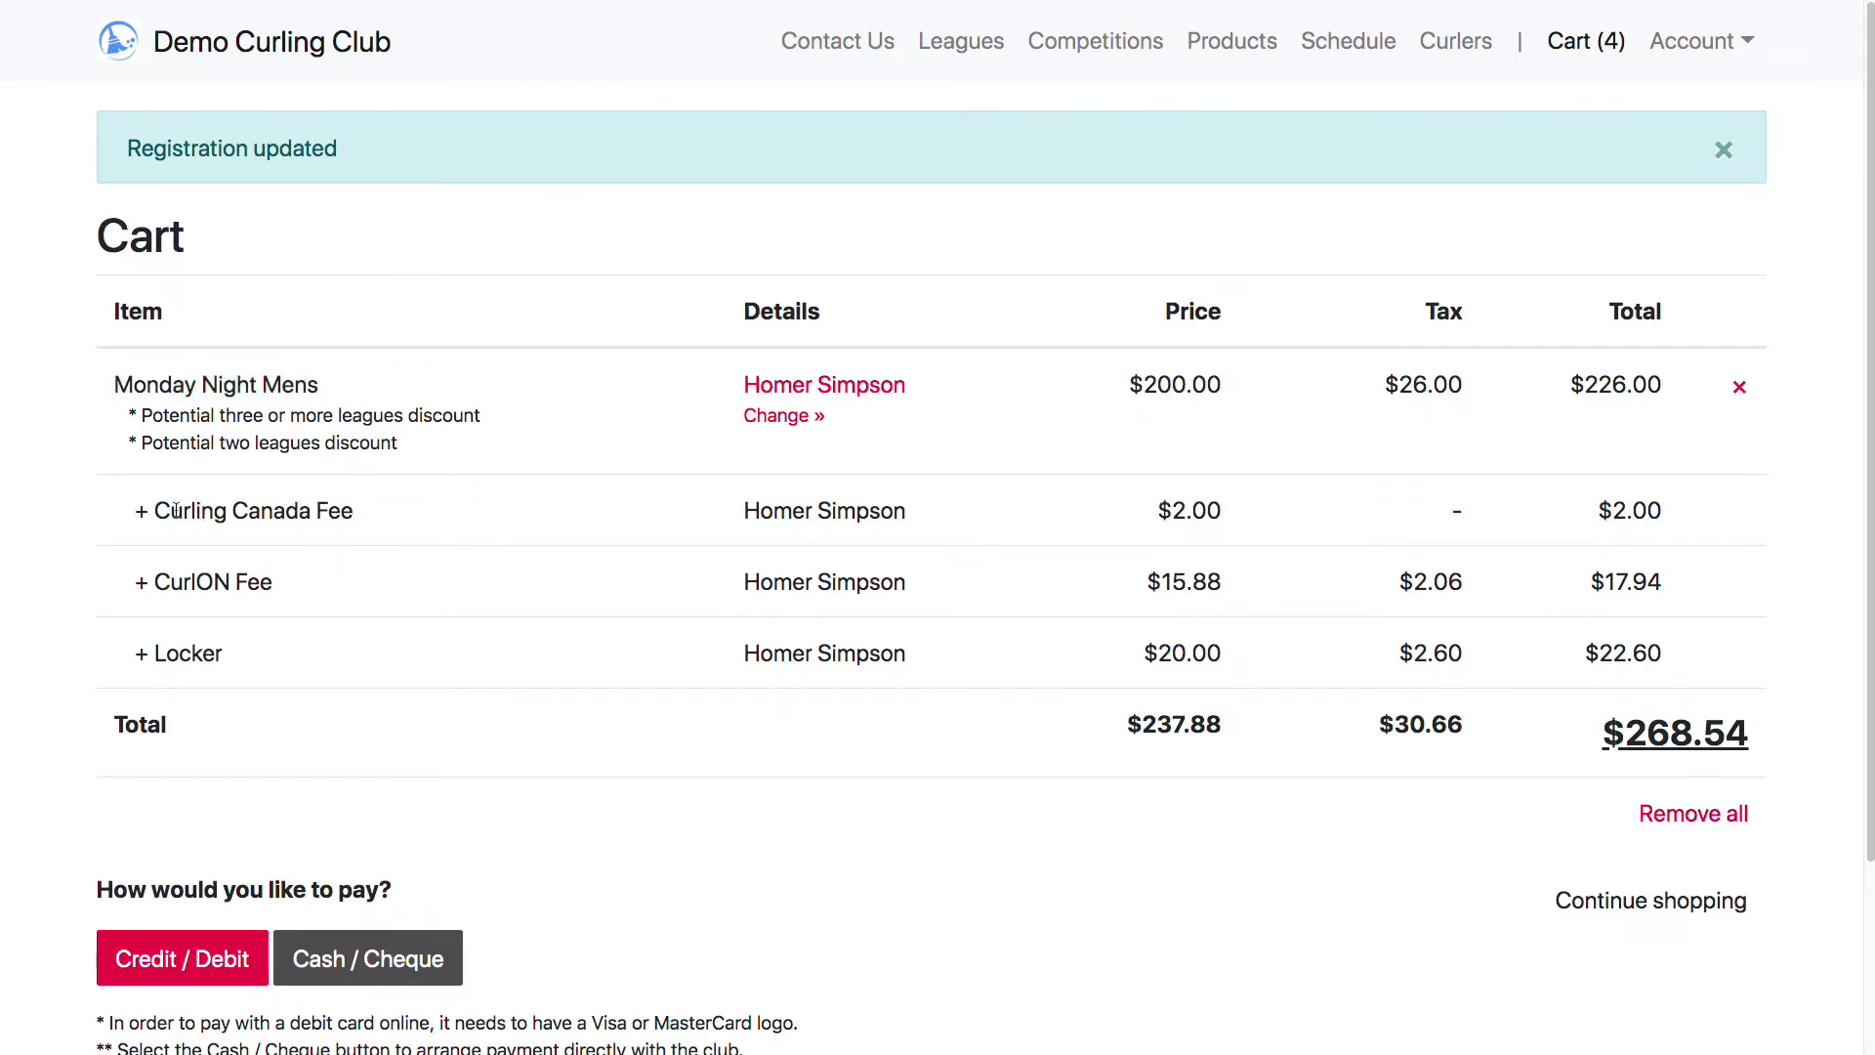
left_click_drag(176, 510, 277, 550)
left_click_drag(172, 584, 274, 586)
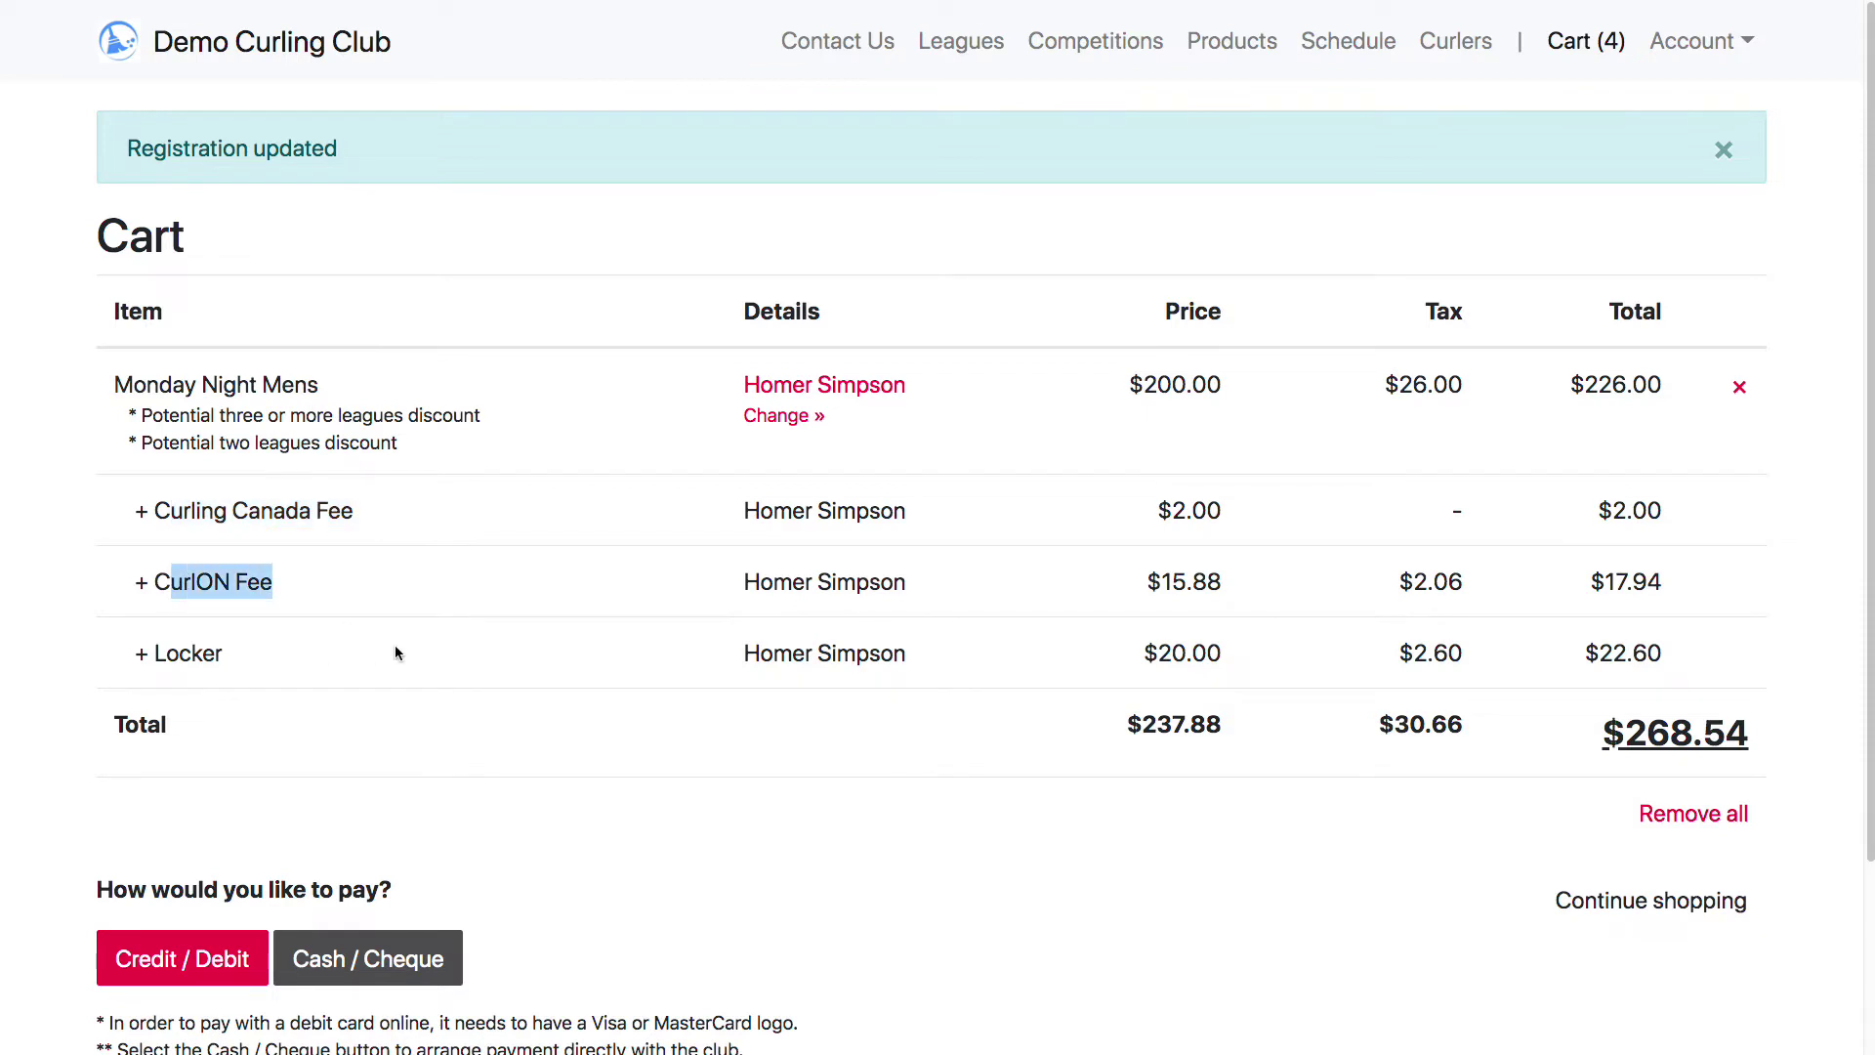
left_click_drag(882, 511, 749, 510)
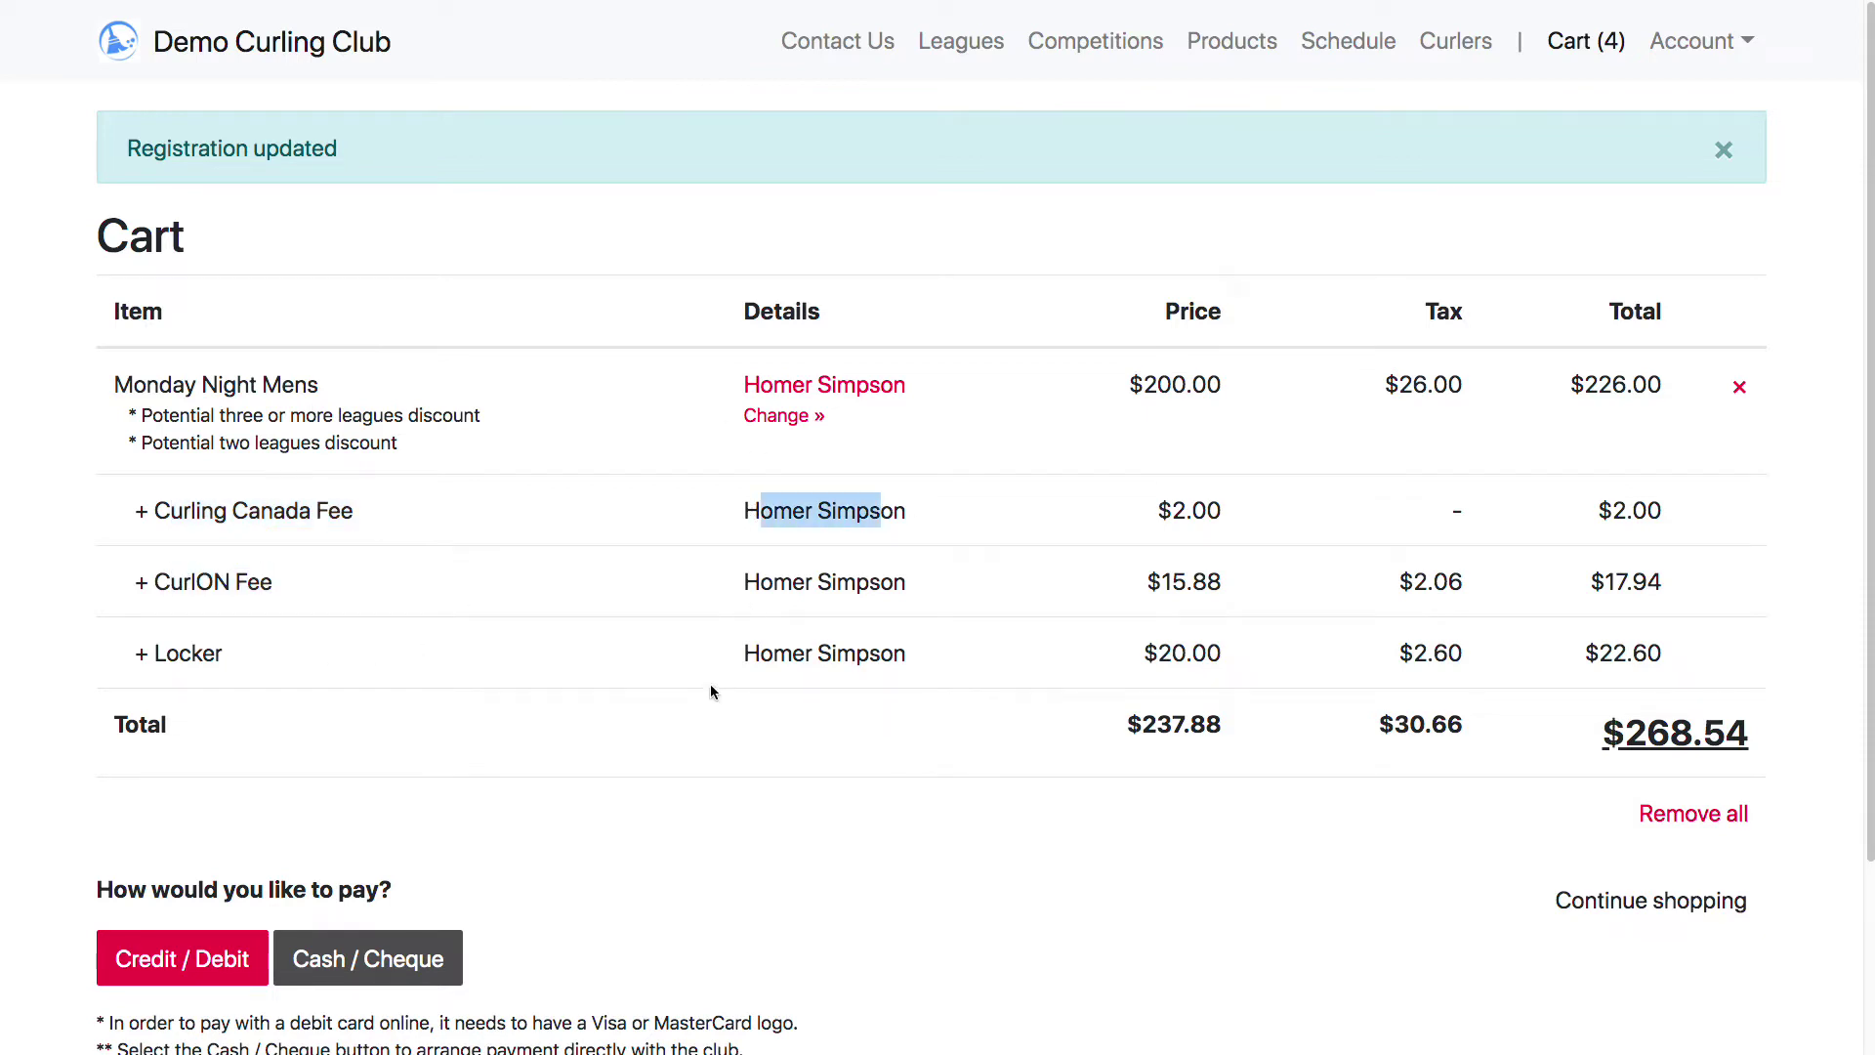
double_click(156, 652)
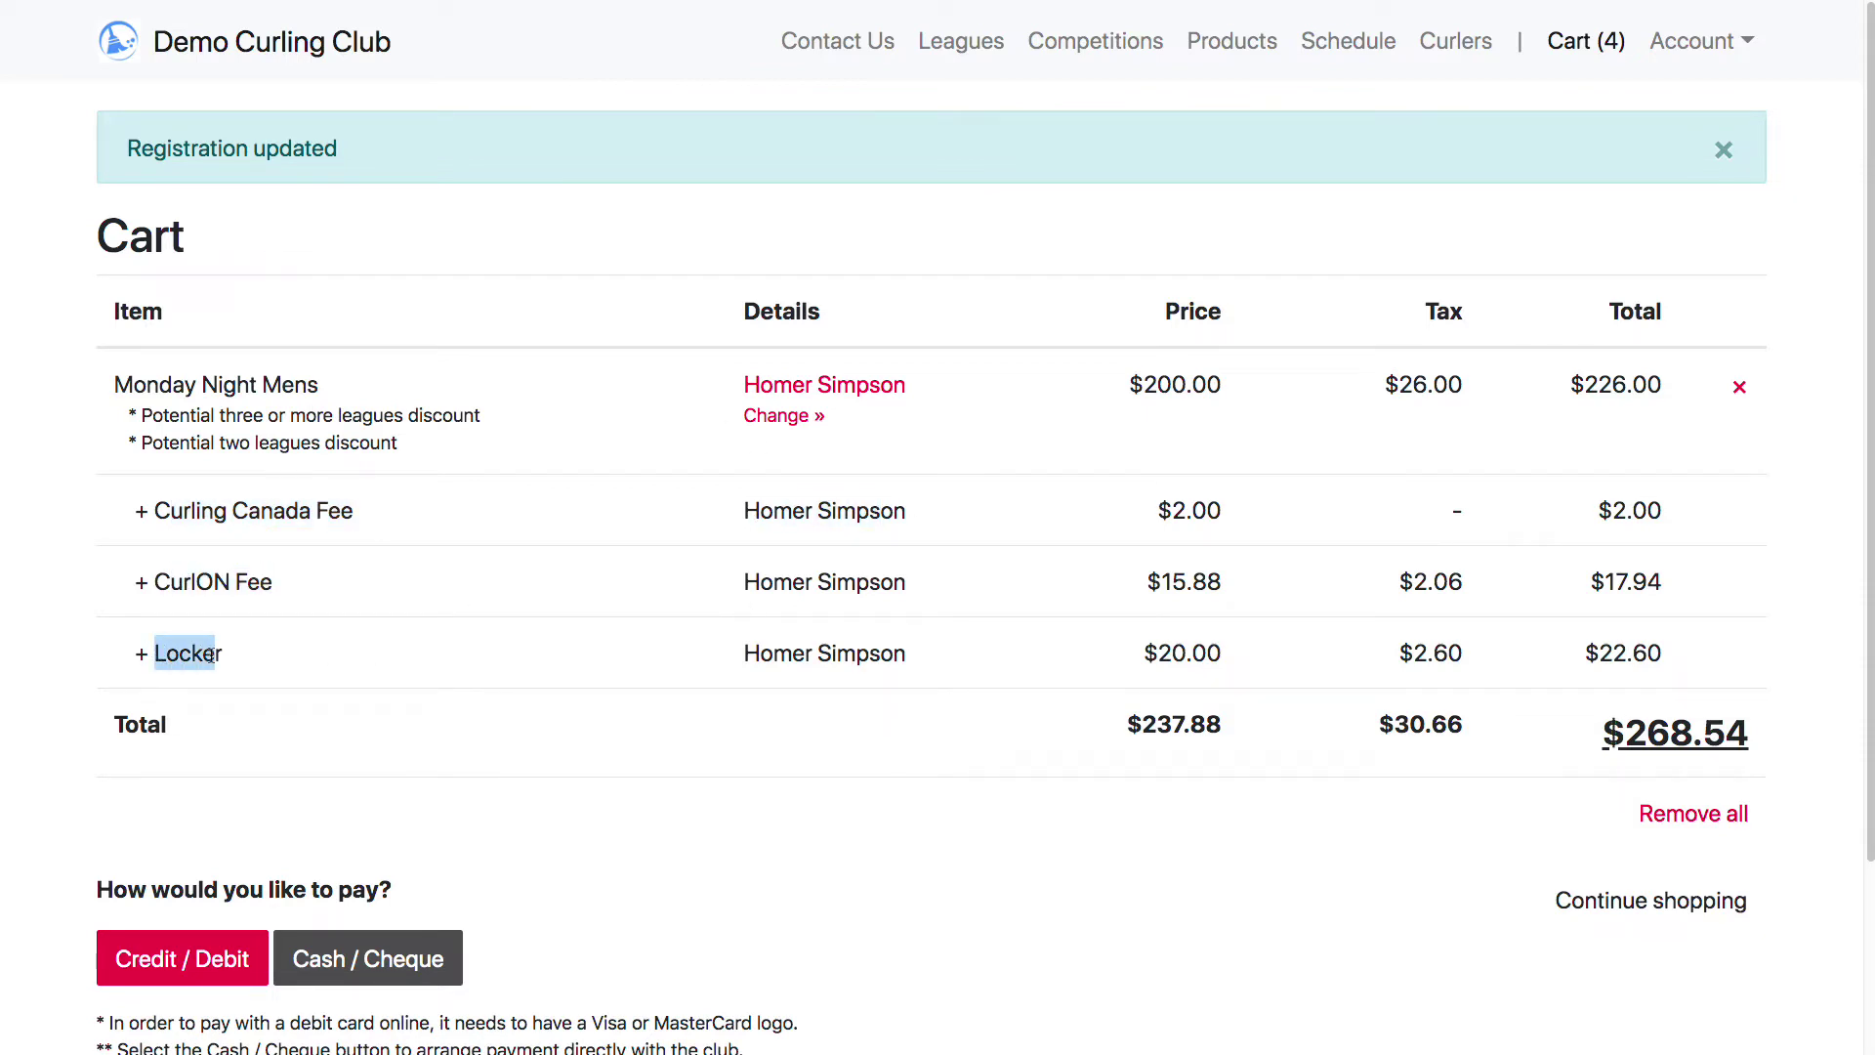
left_click_drag(1233, 653, 1017, 694)
left_click(898, 768)
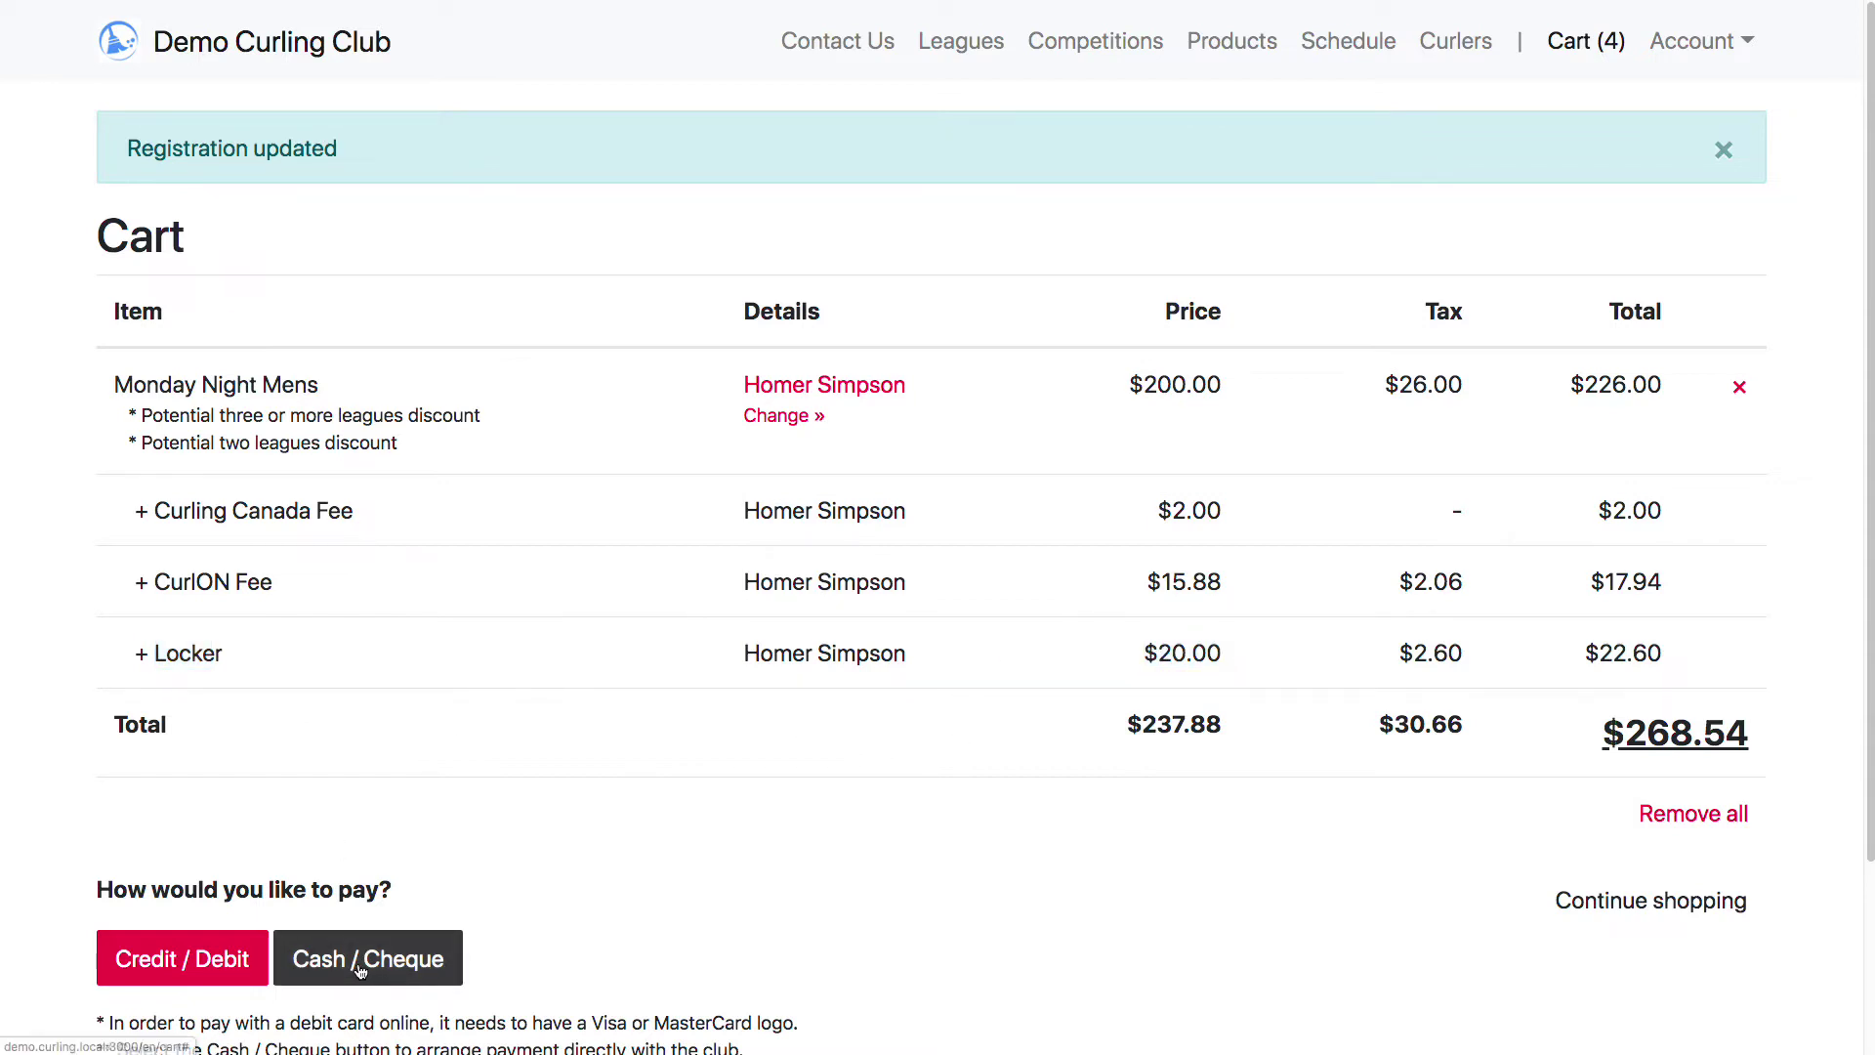
Back out of card payment and choose Cash / Cheque instead
left_click(110, 960)
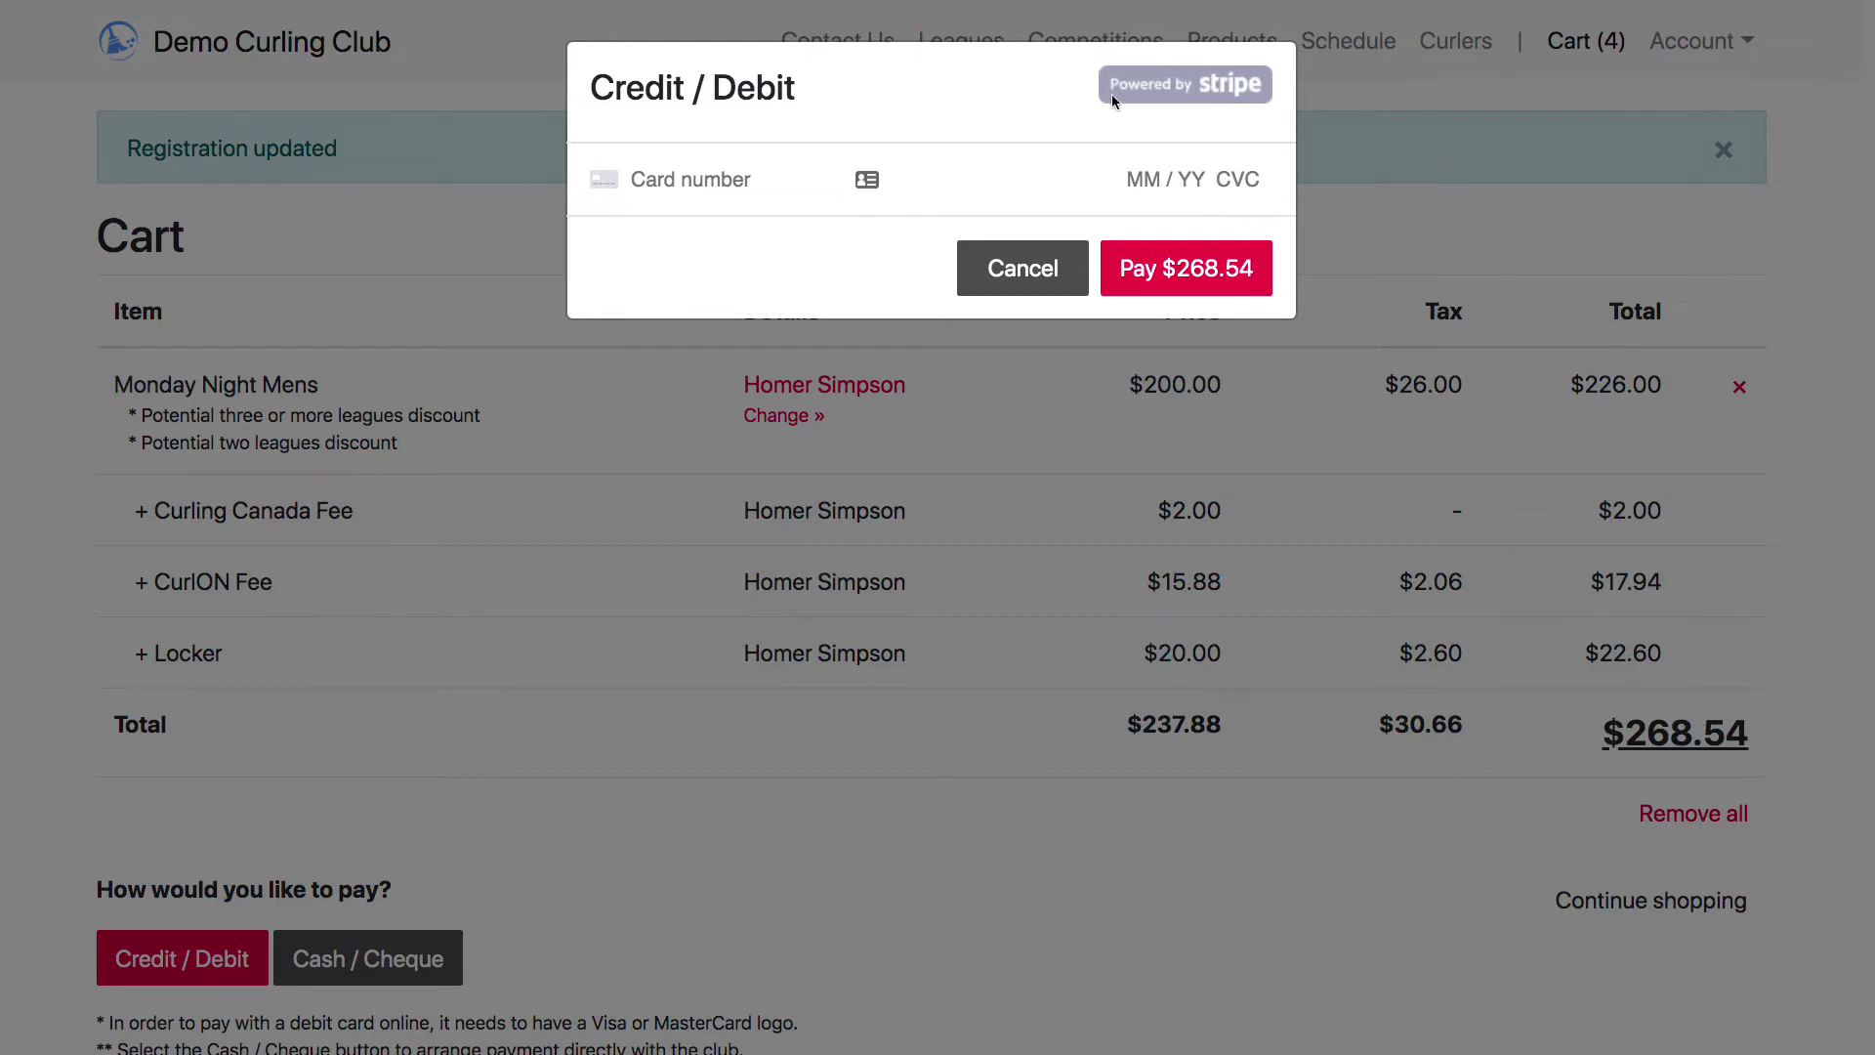
left_click(998, 282)
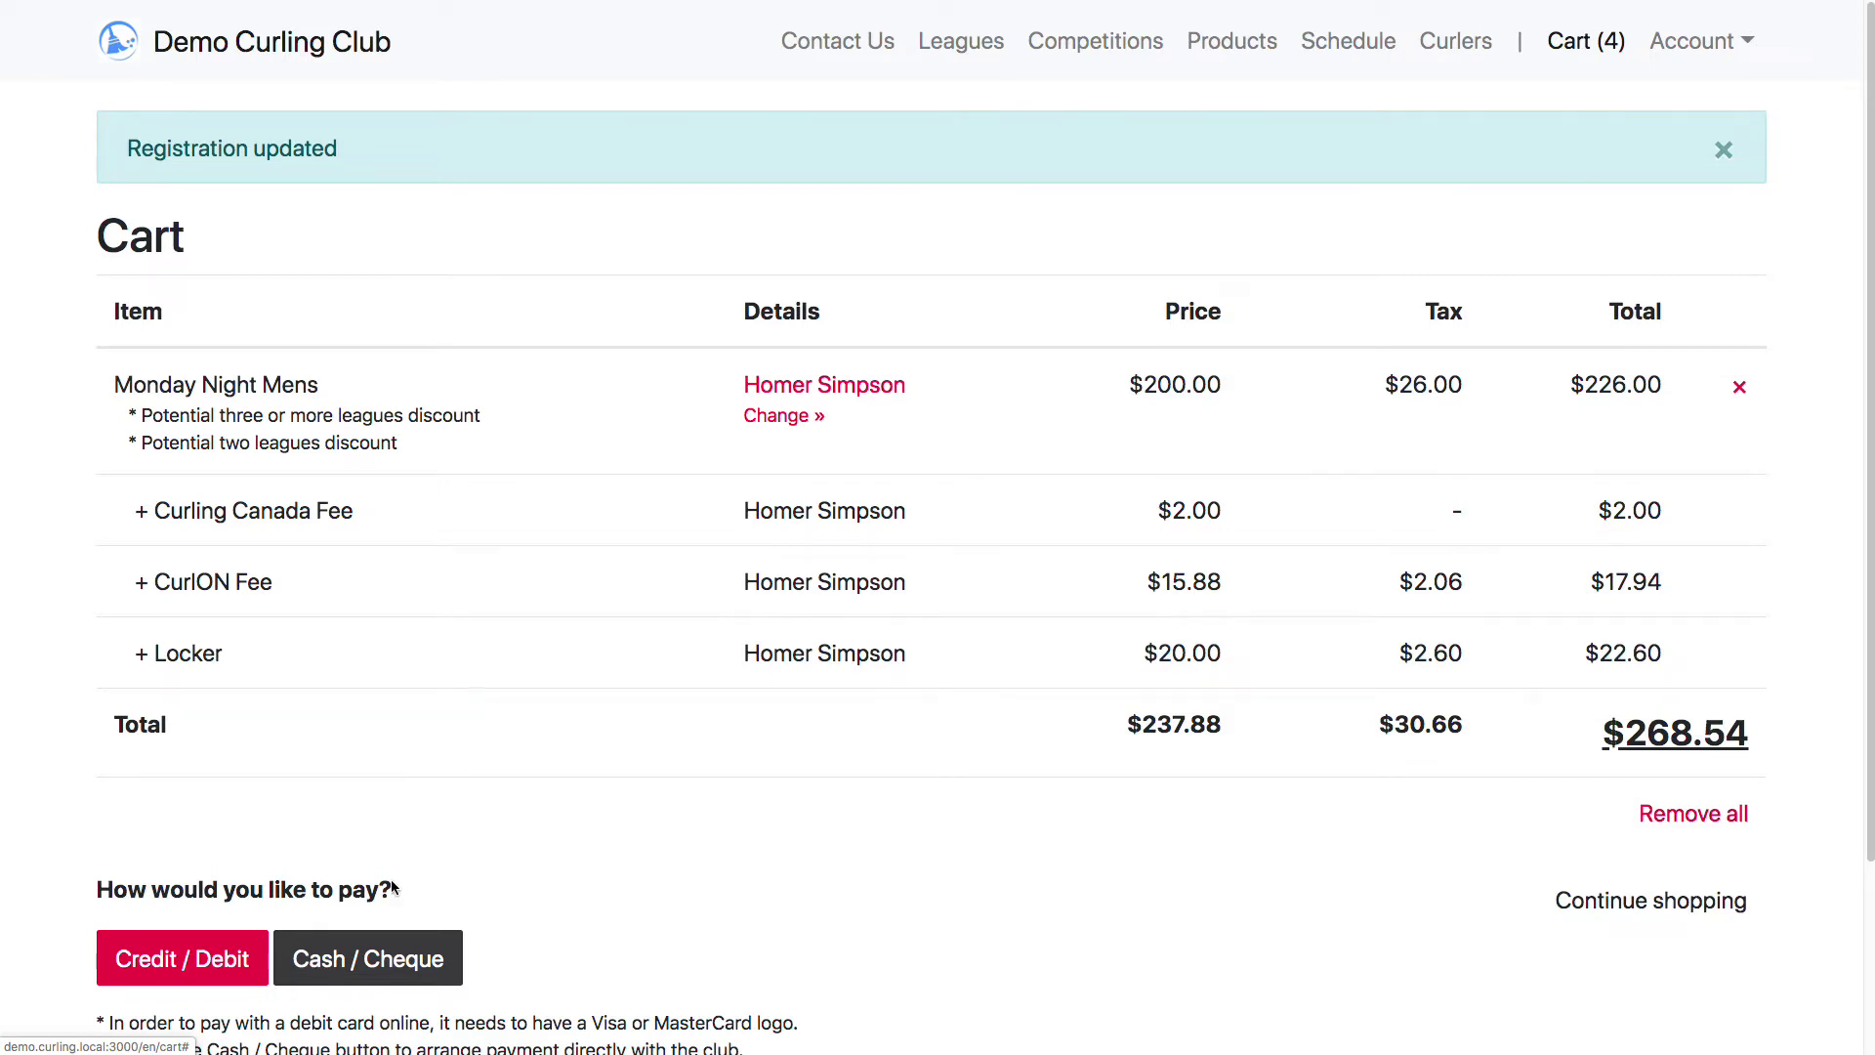
left_click(415, 953)
Confirm the $268.54 purchase and add Thursday Night Mens to the cart
left_click(1245, 283)
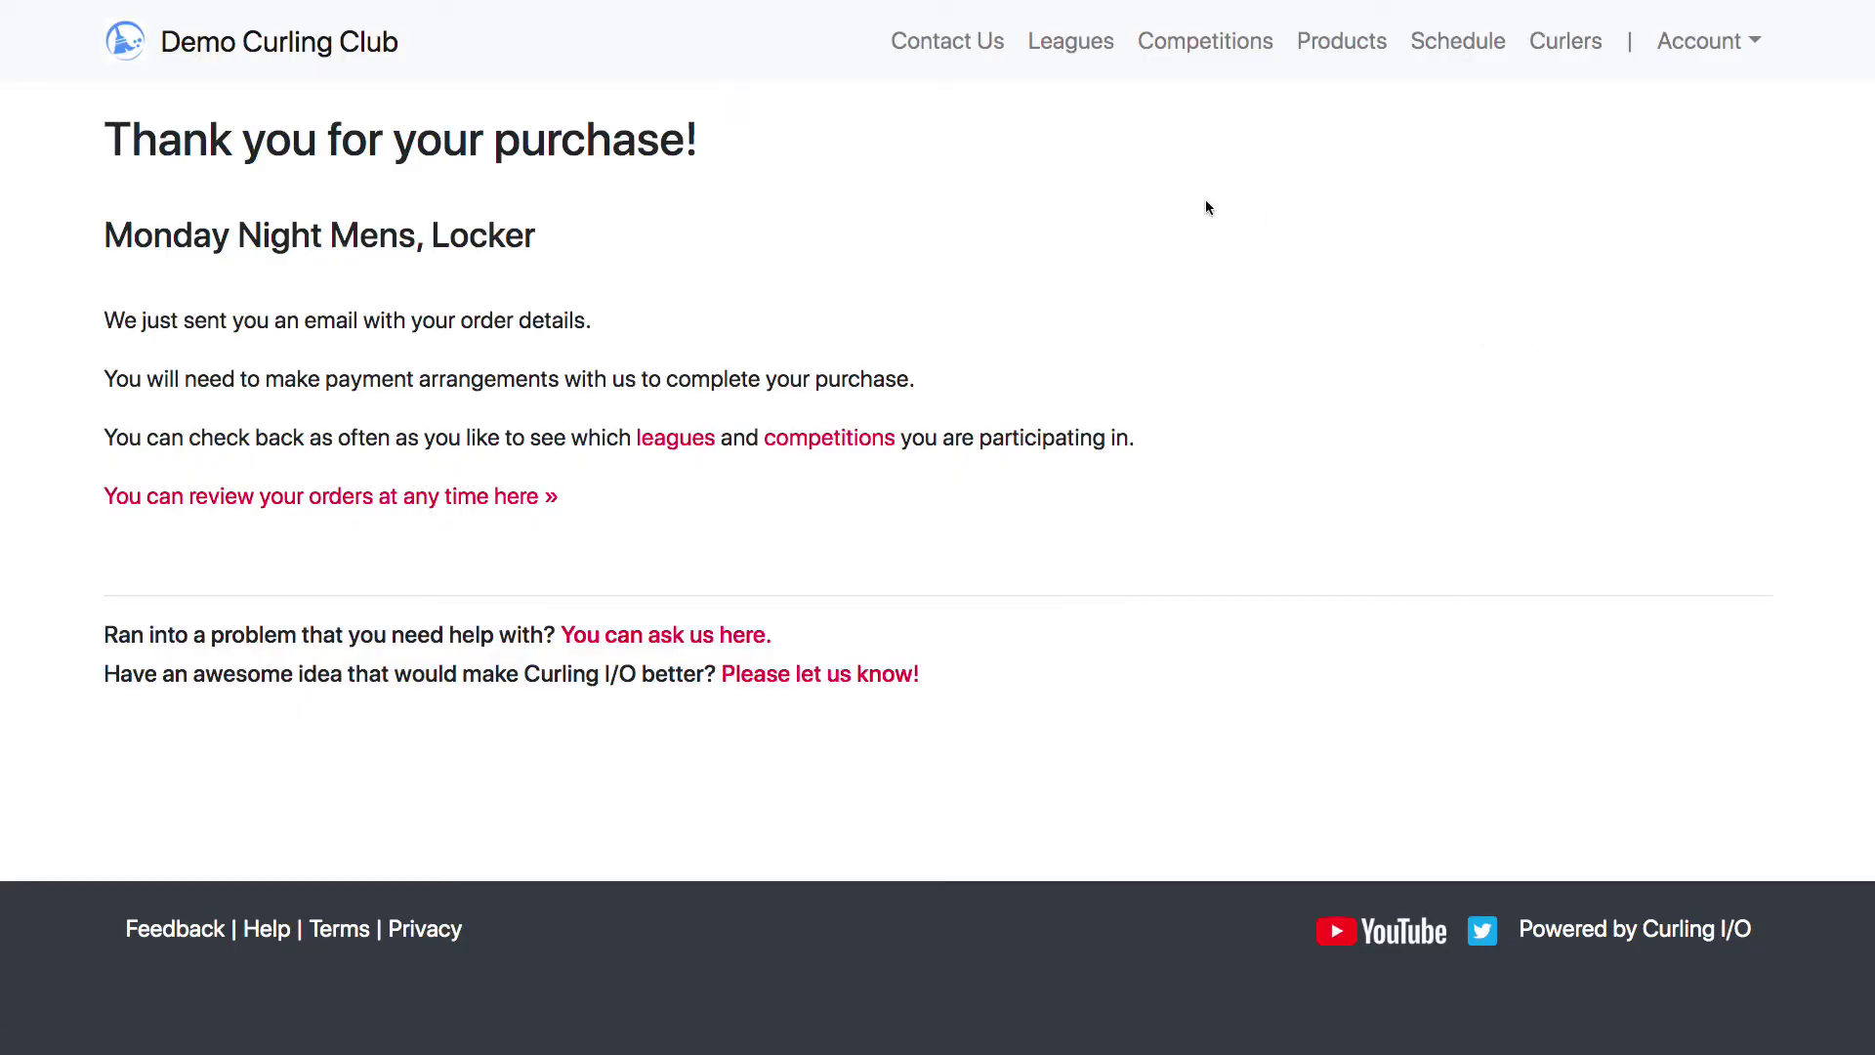
left_click(1071, 40)
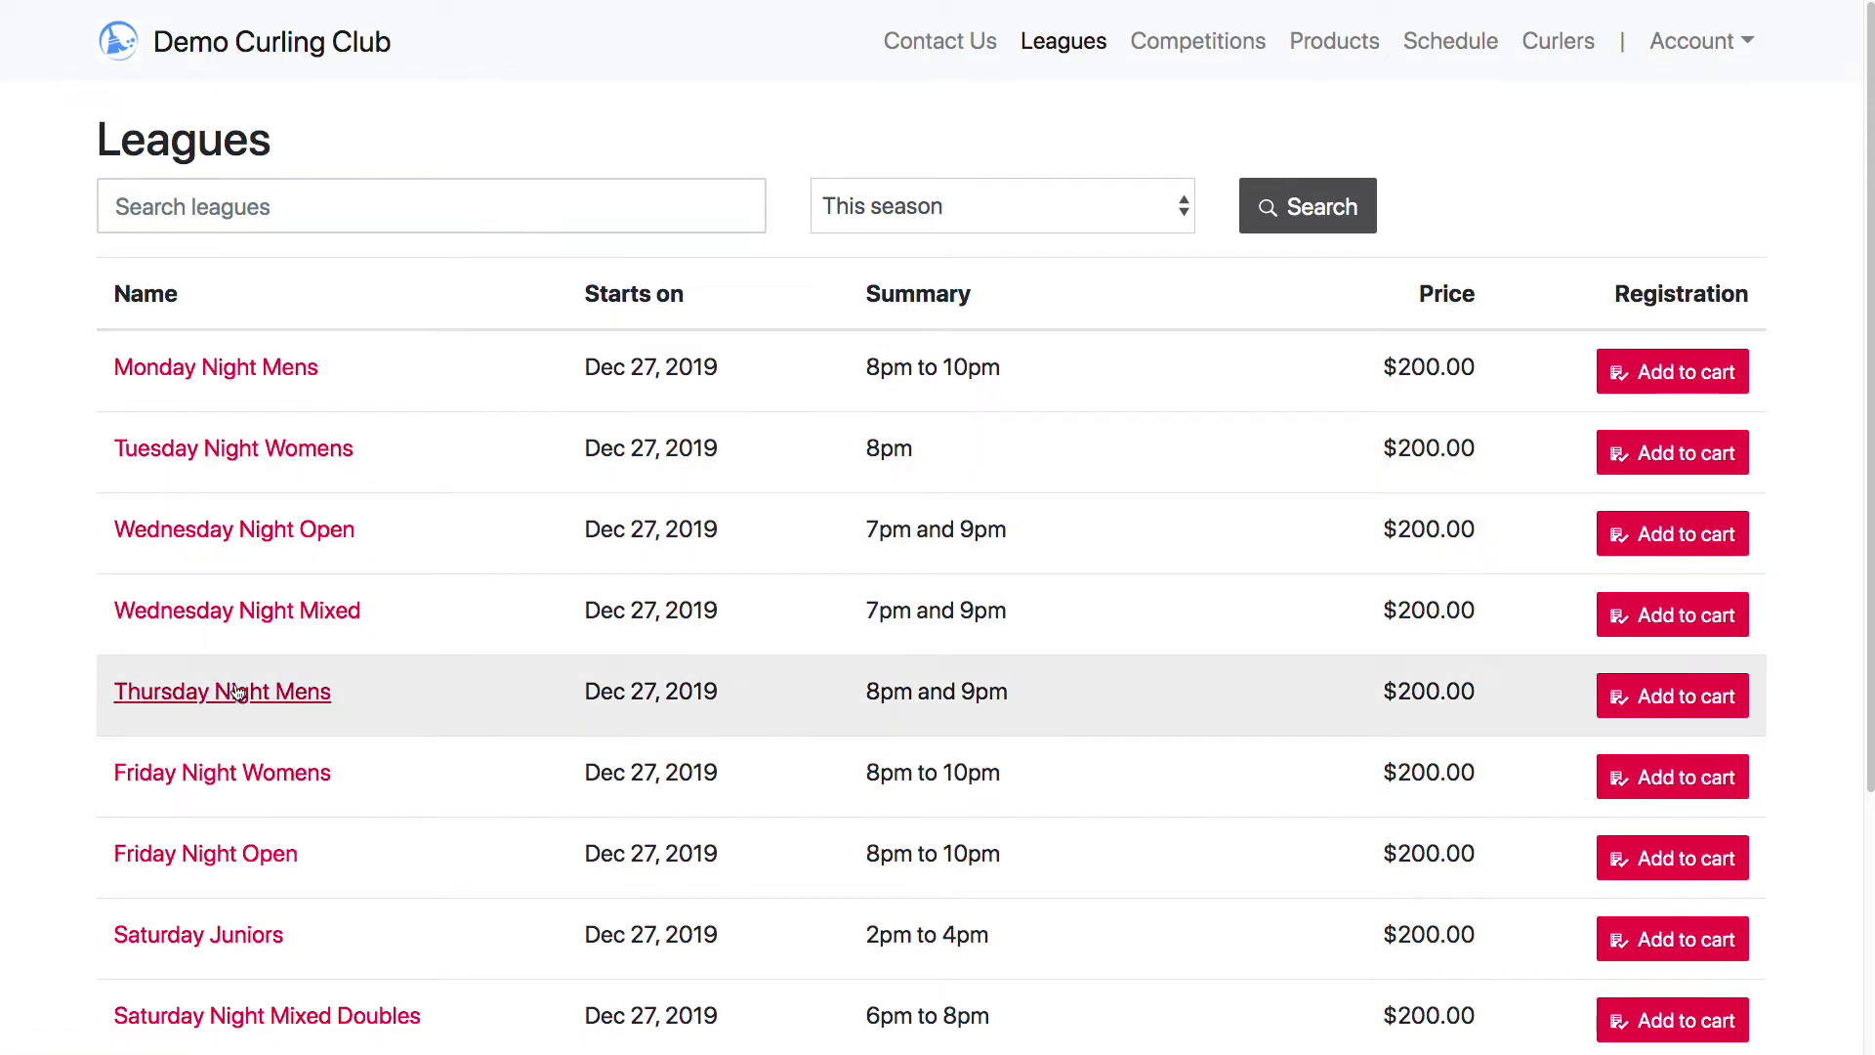
left_click(1696, 699)
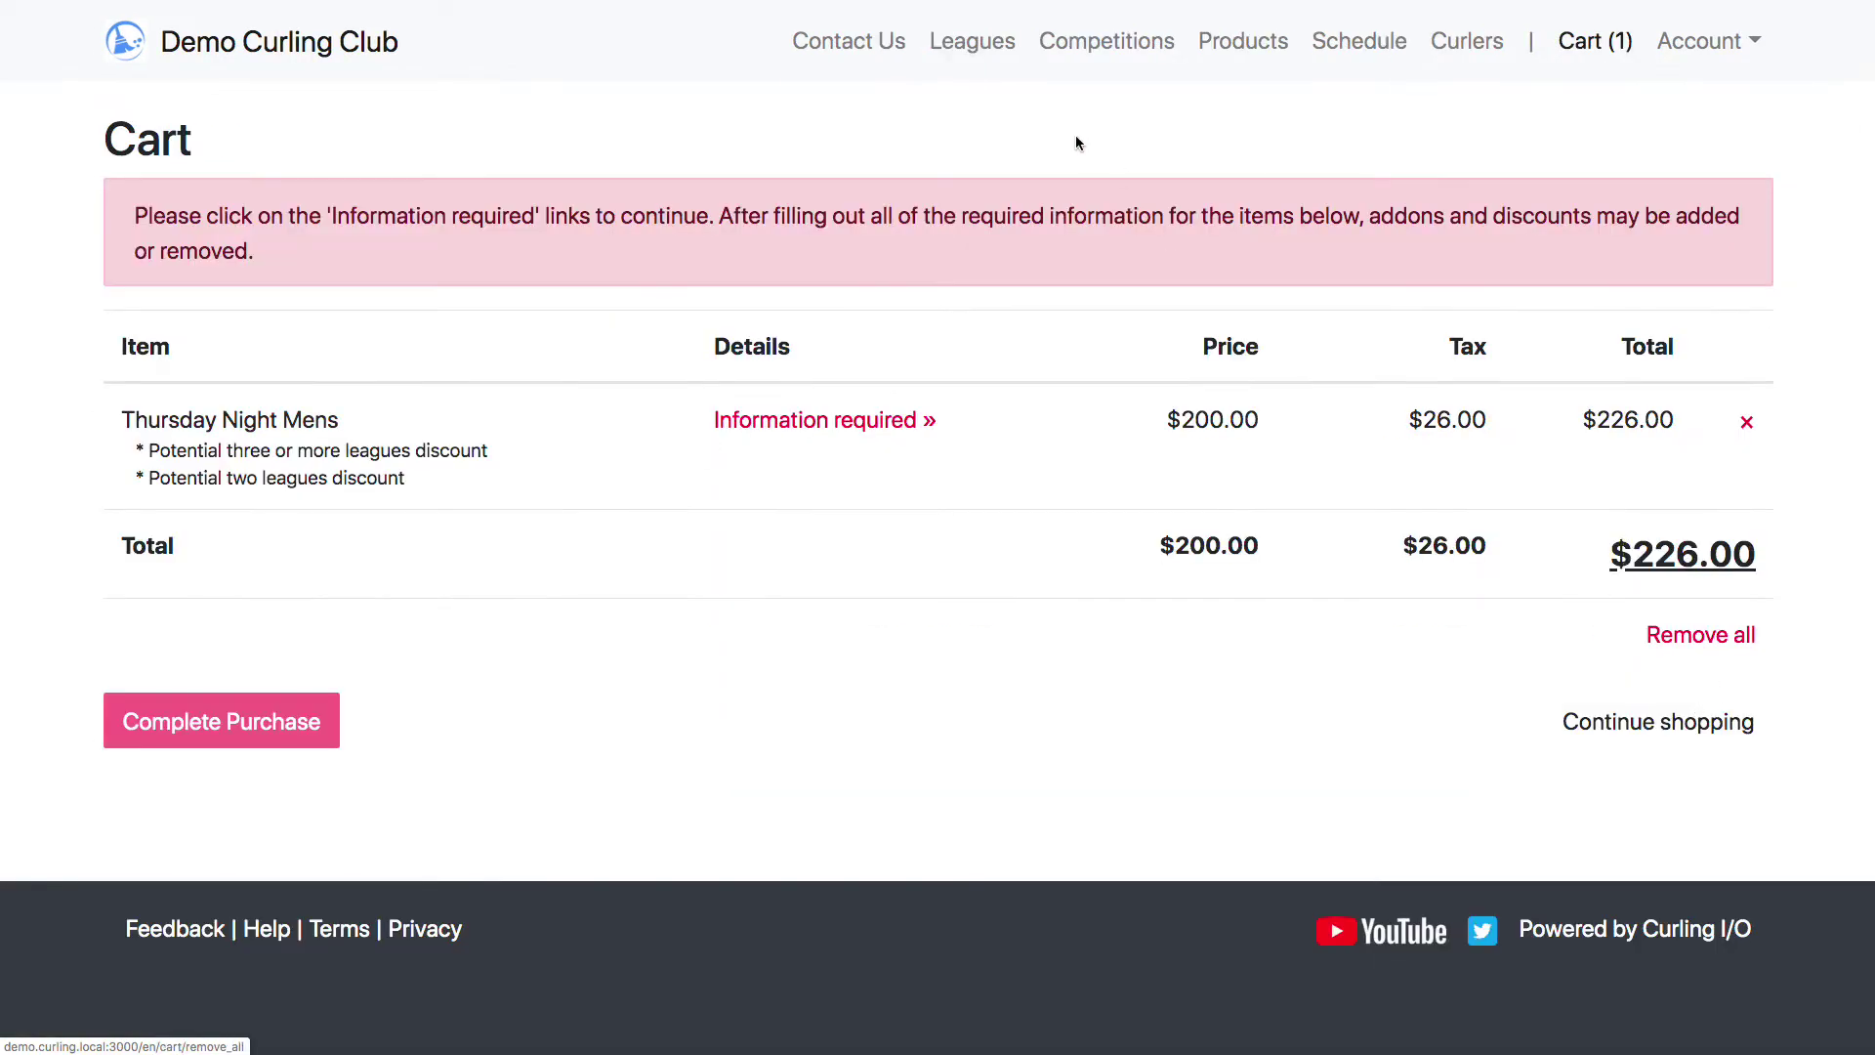
Add Sunday Night Social to the cart as well
left_click(954, 43)
scroll(378, 598, "down", 5)
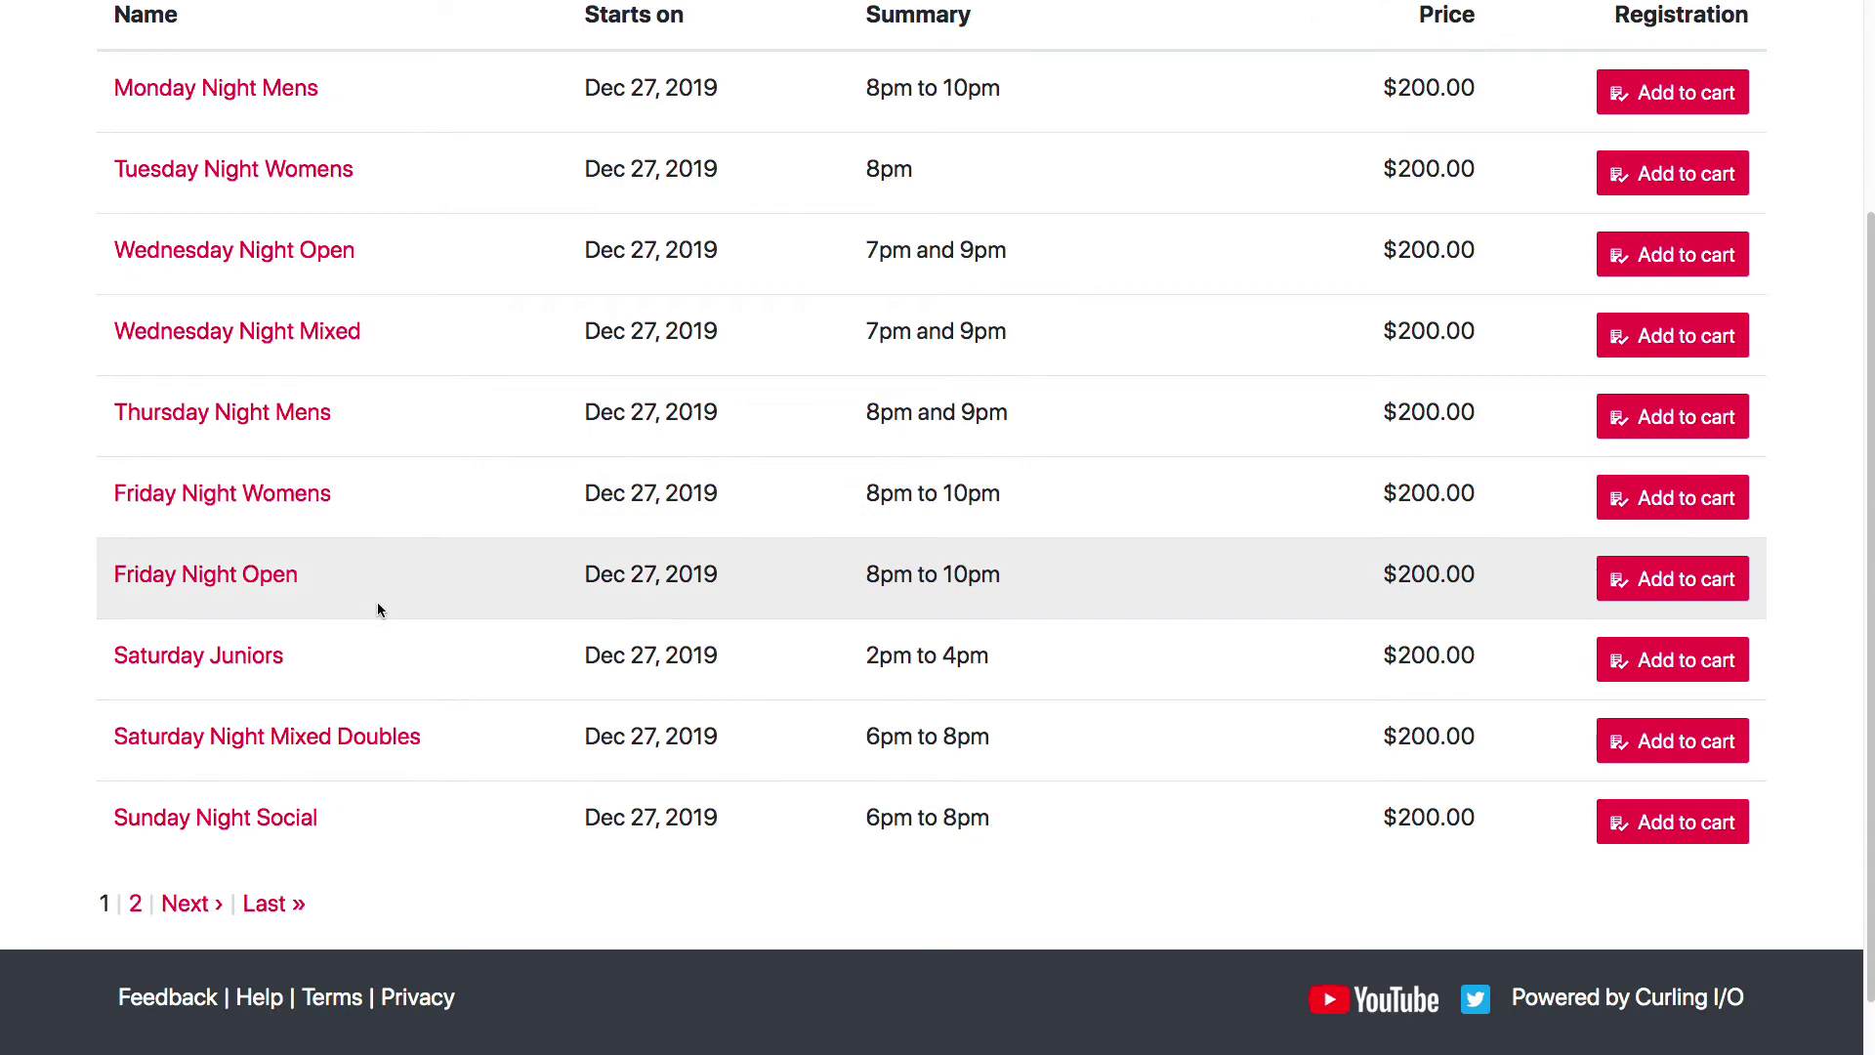
left_click(1721, 824)
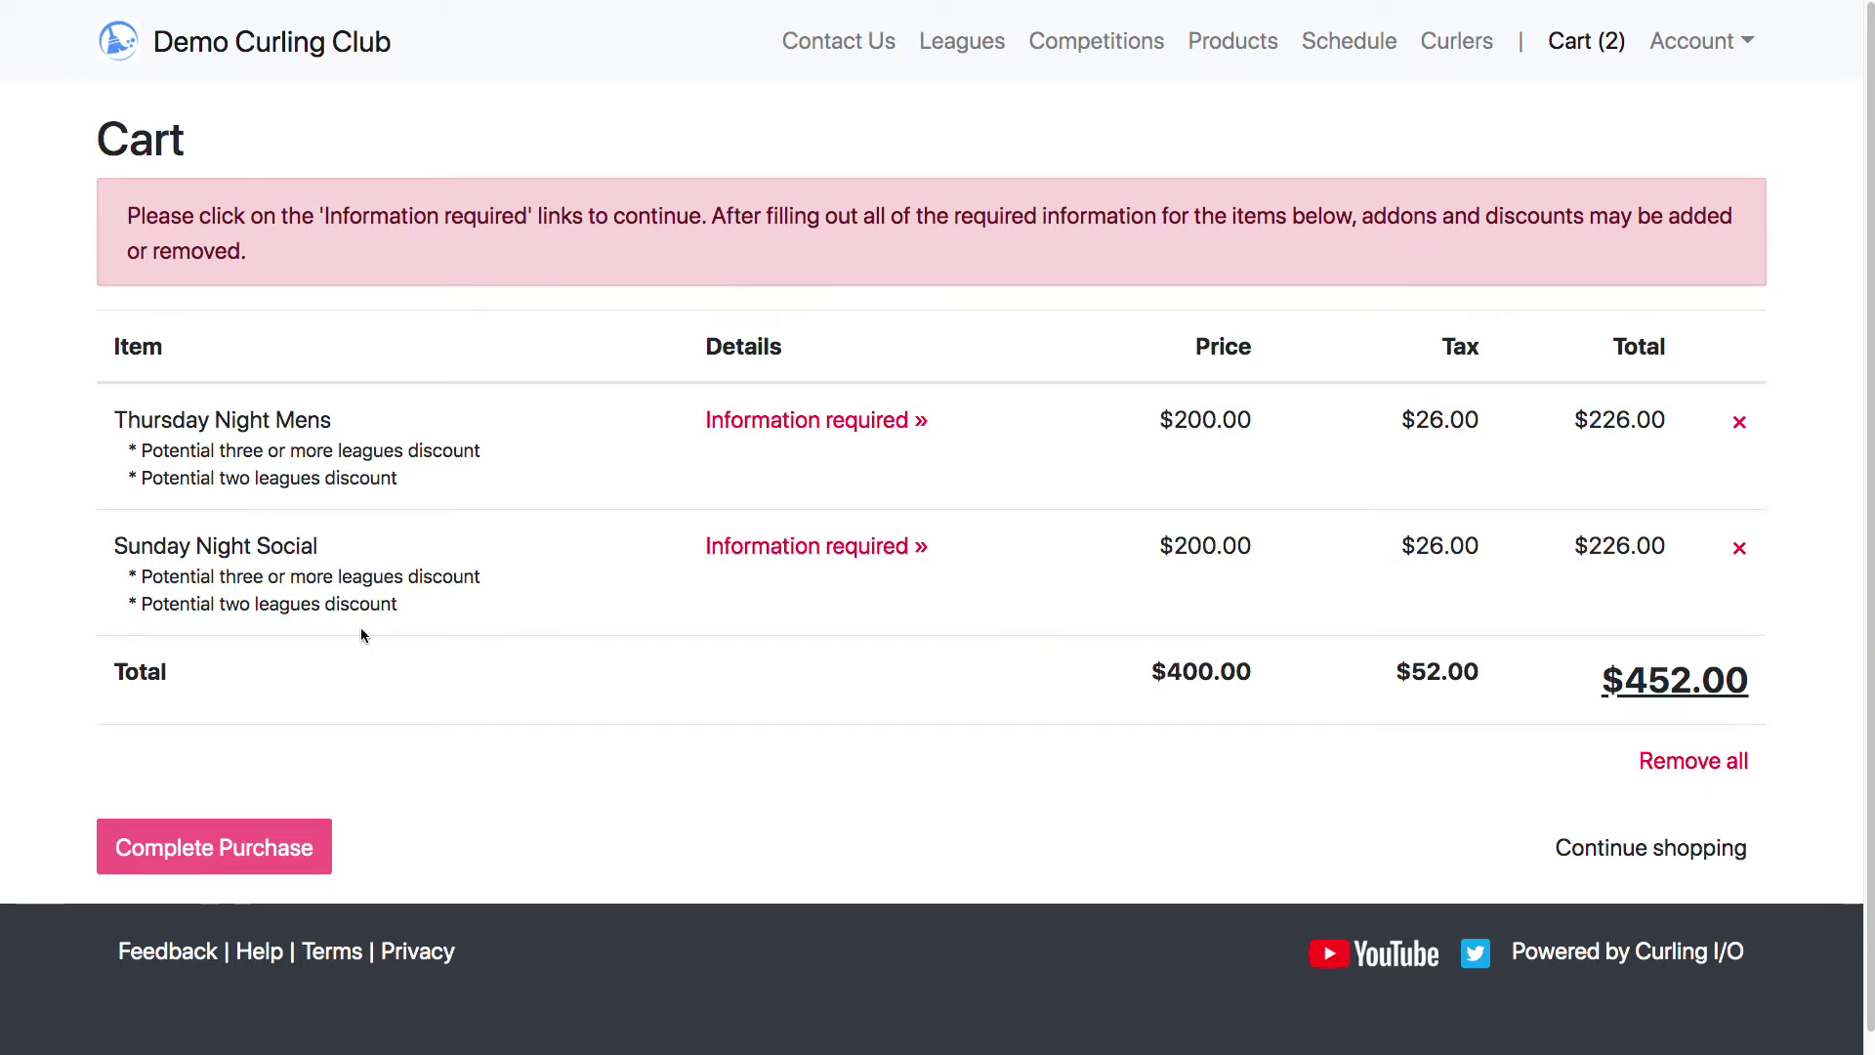
Register the existing curler for Thursday Night Mens as 'Team Simpson', then start Sunday Night Social's details
left_click(802, 424)
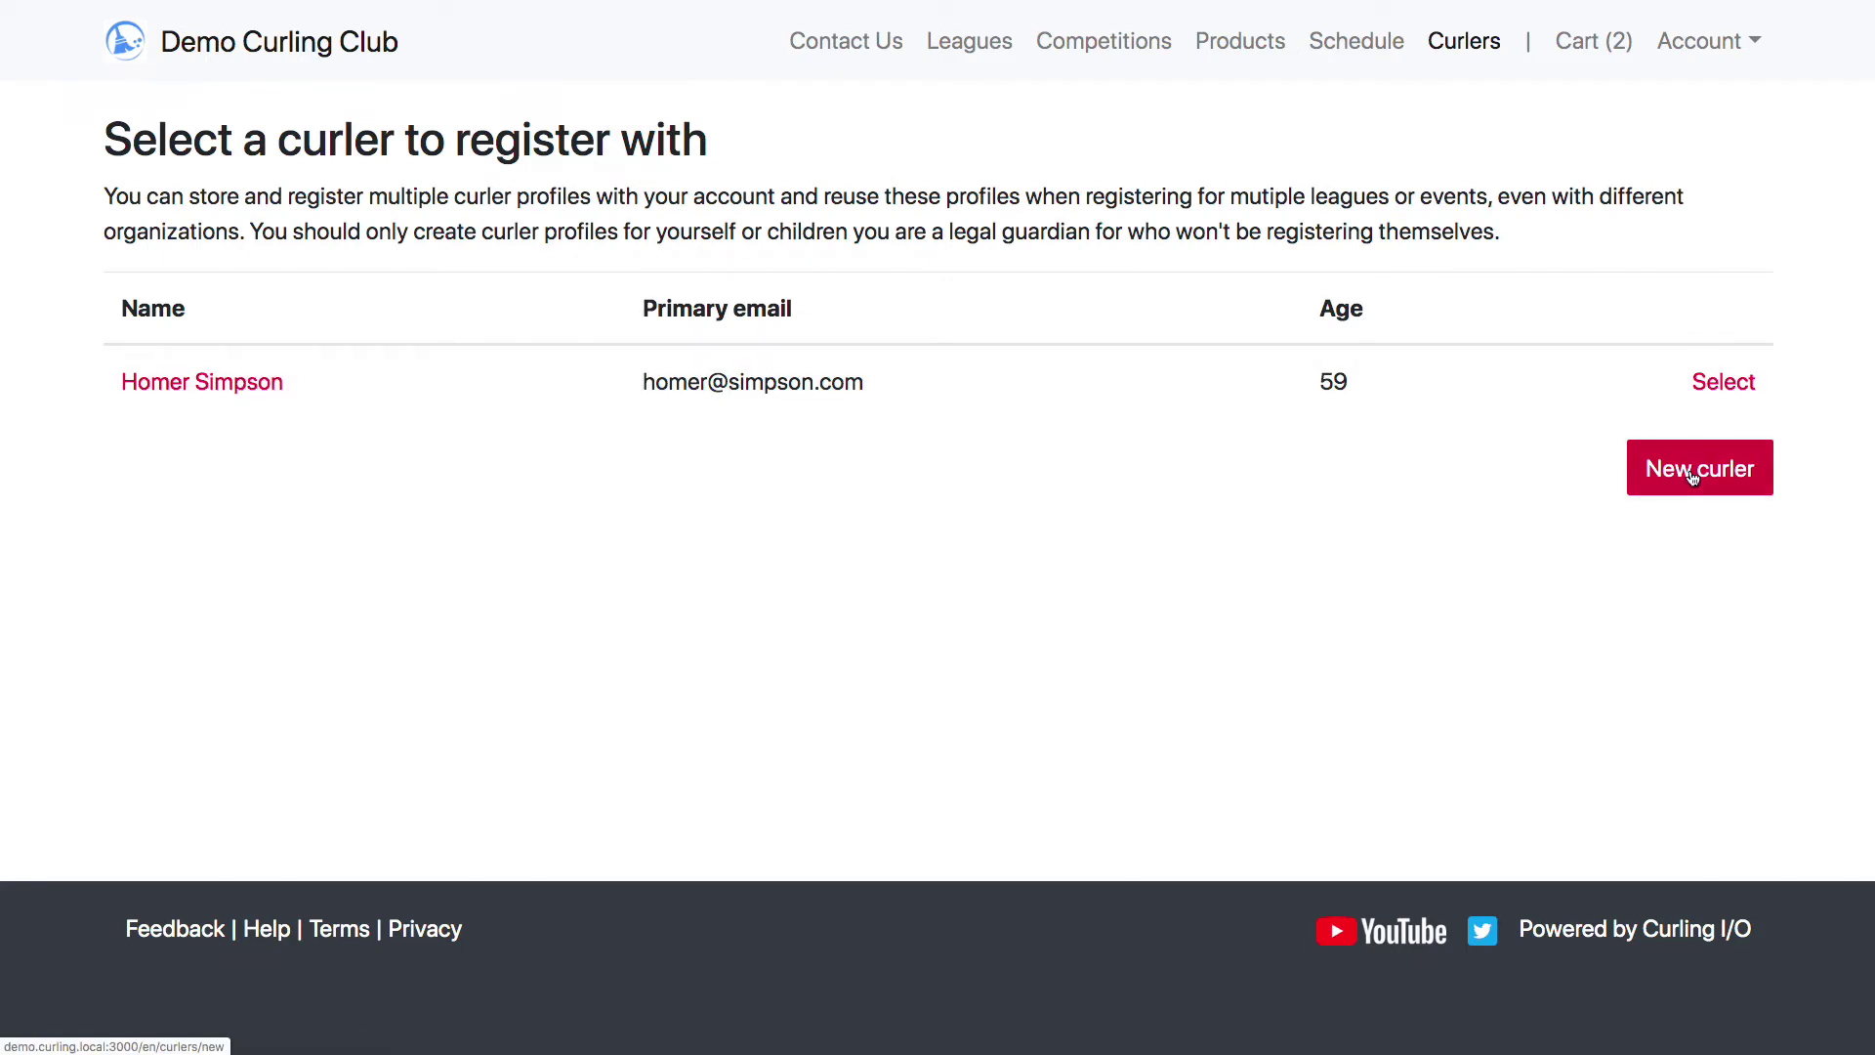
left_click(216, 400)
left_click(869, 337)
type("T")
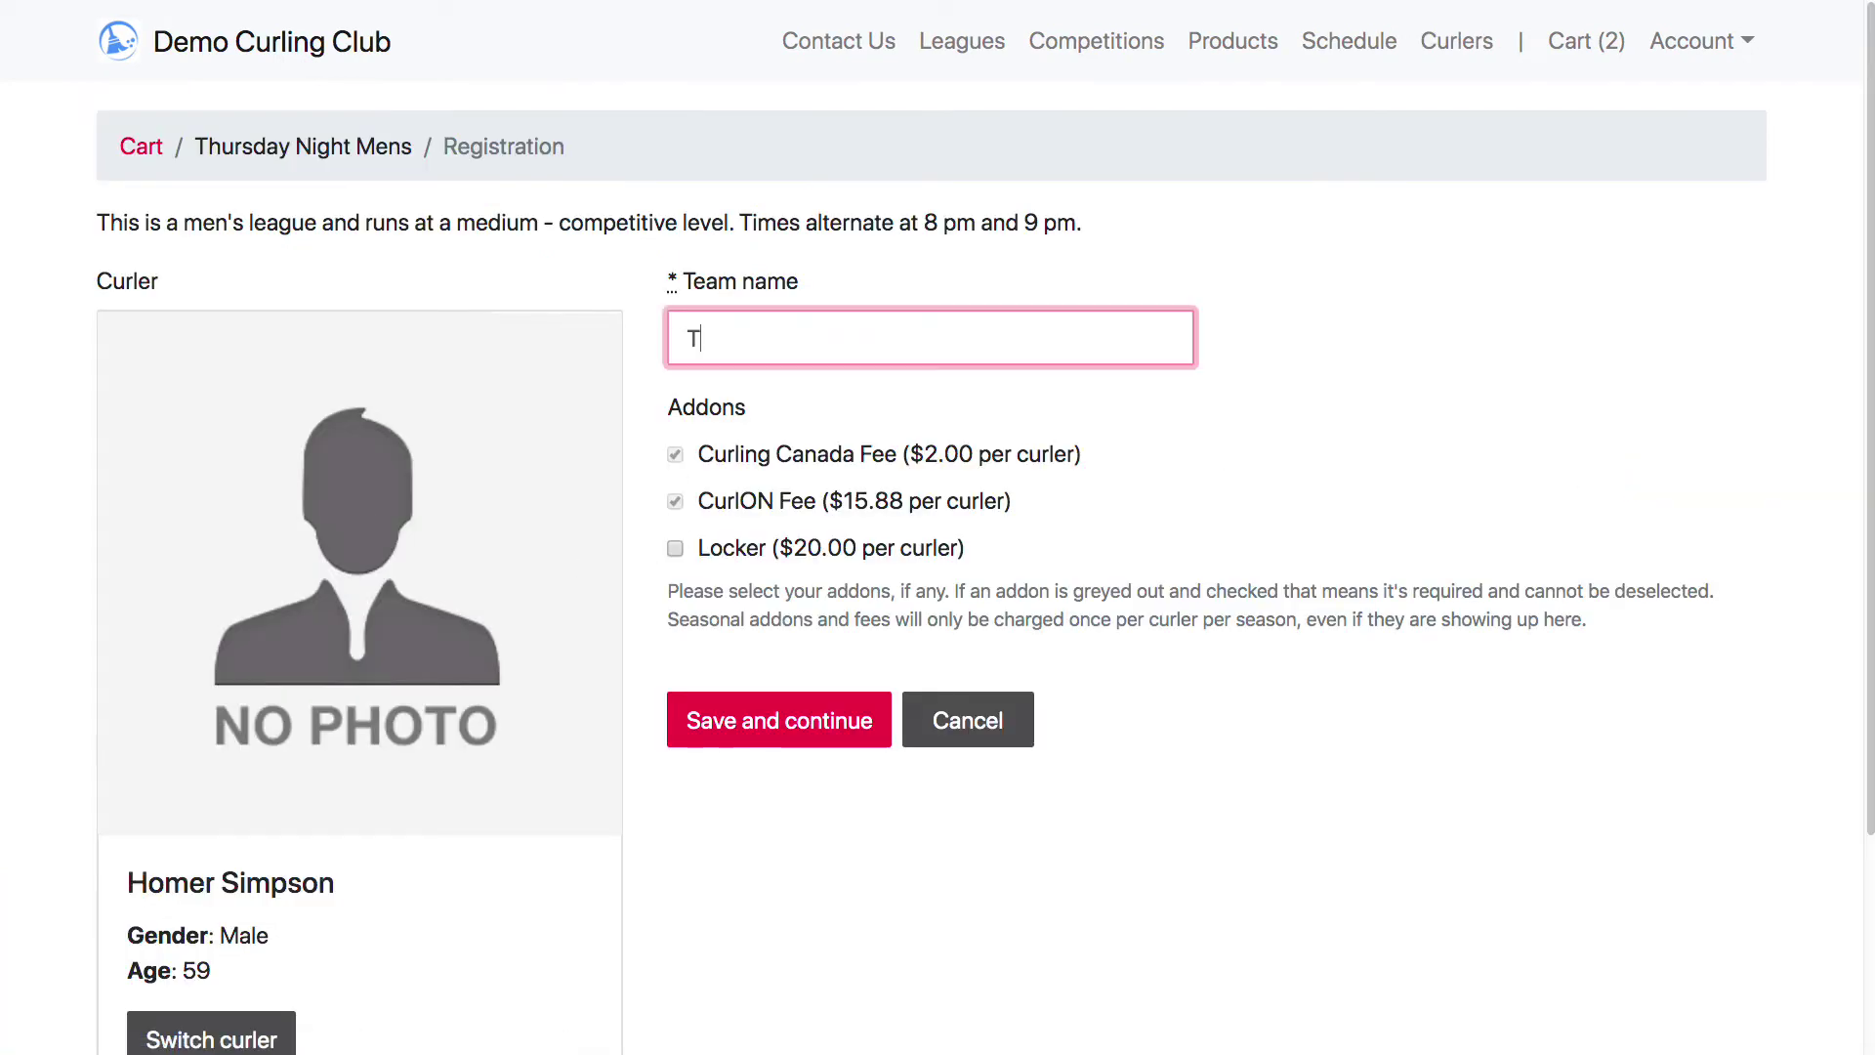
type("eam Simpson")
left_click(810, 721)
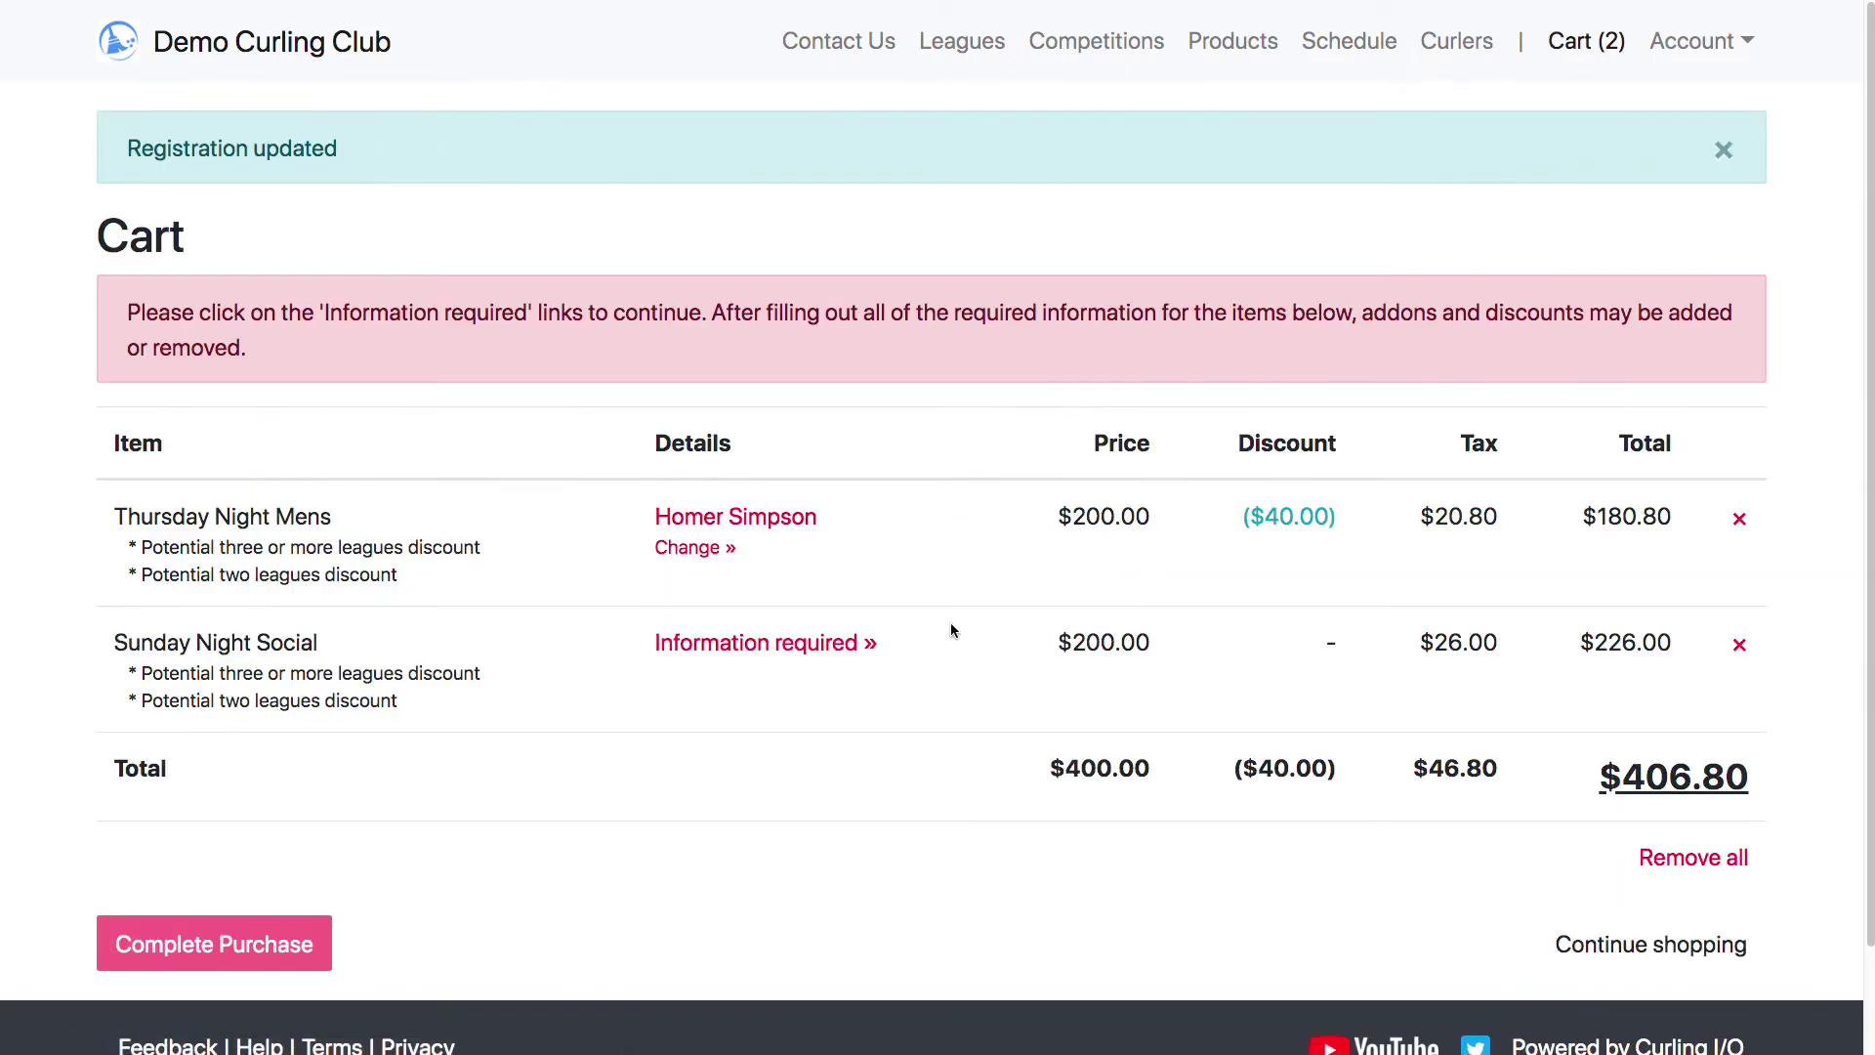
left_click(805, 647)
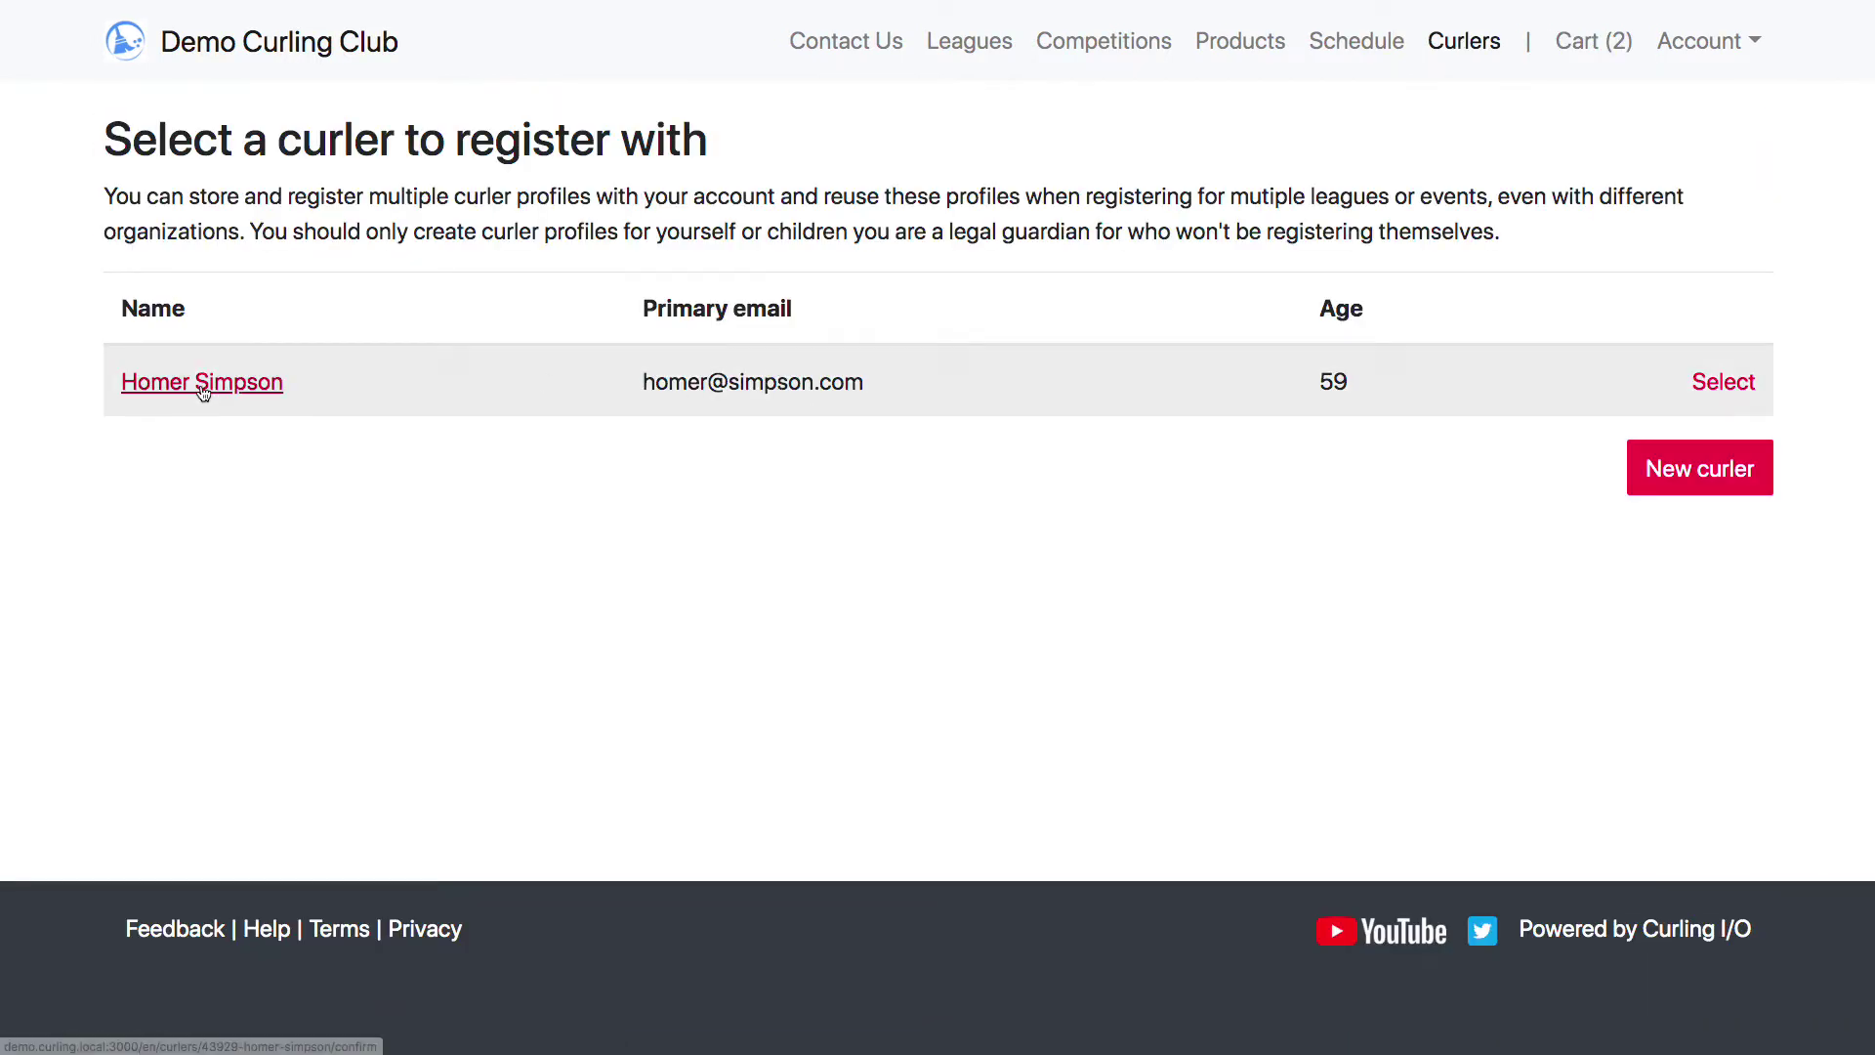
Pick the existing curler and save Sunday Night Social with team name 'Team Simpson'
left_click(270, 385)
left_click(850, 339)
type("Tea")
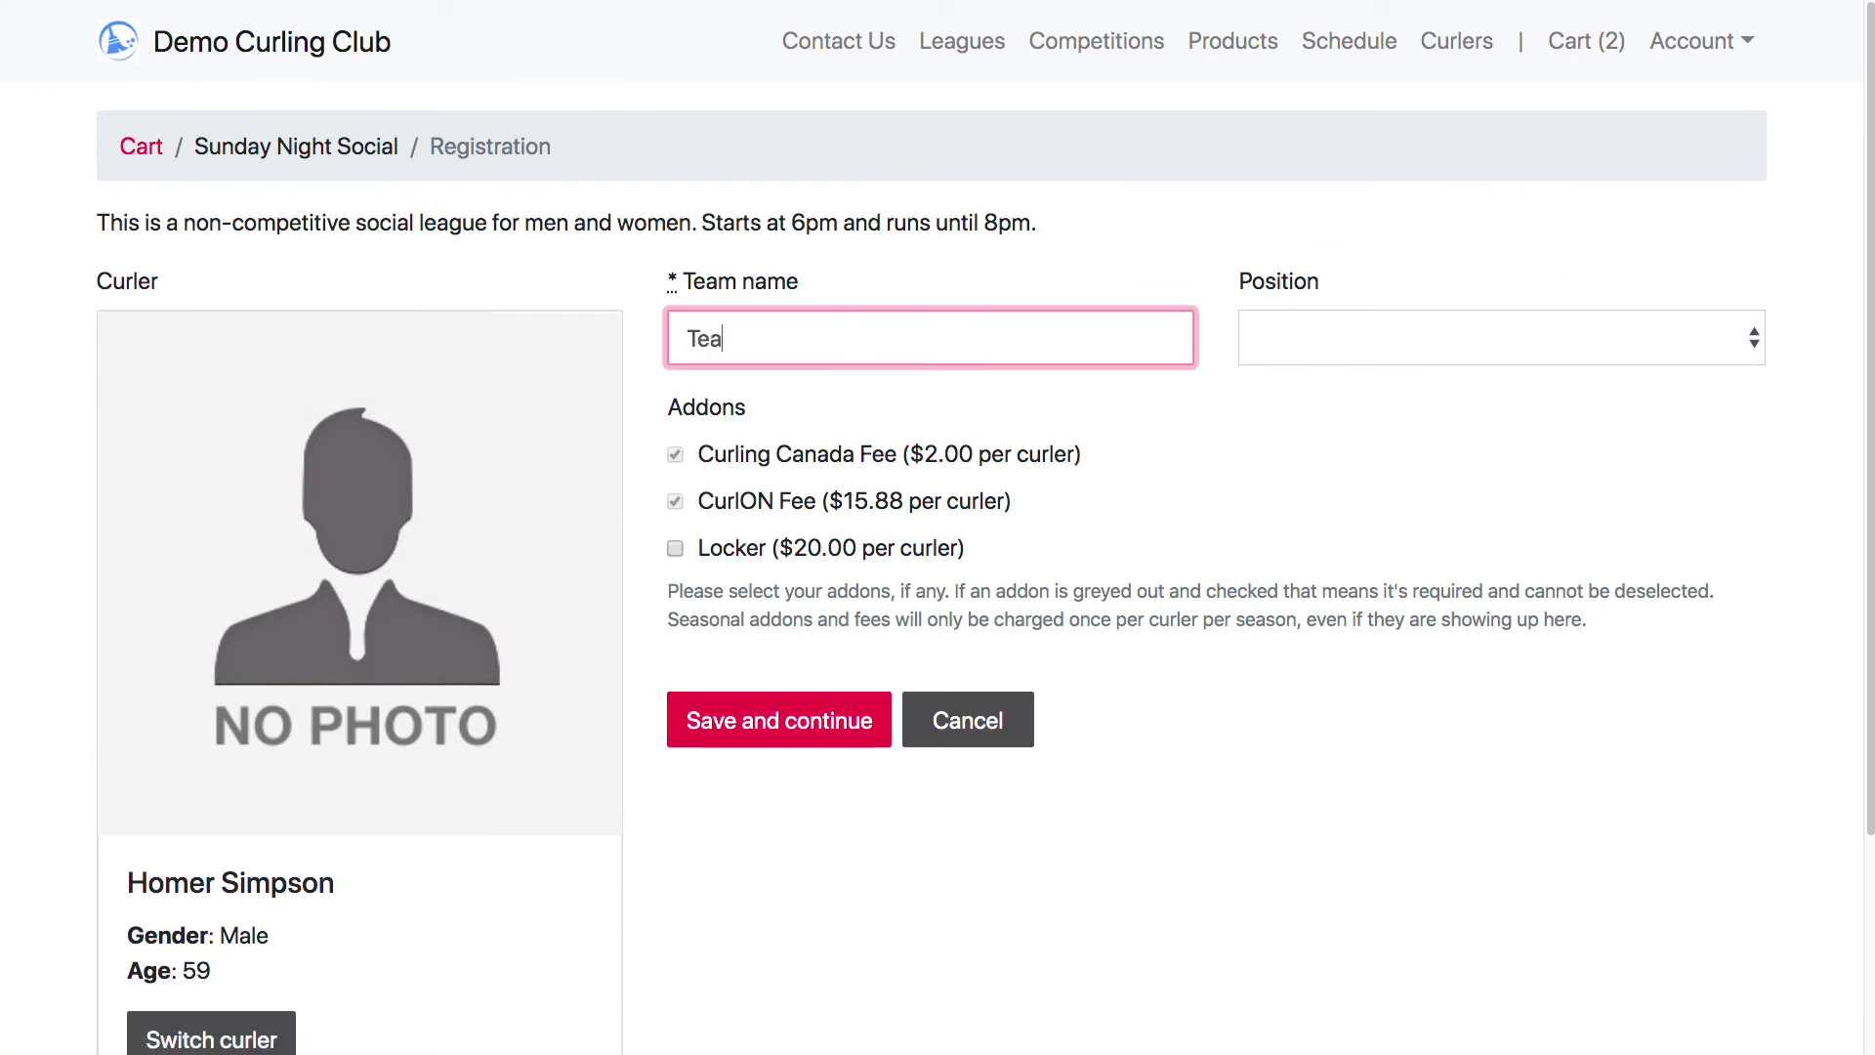
type("m Simpson")
left_click(780, 720)
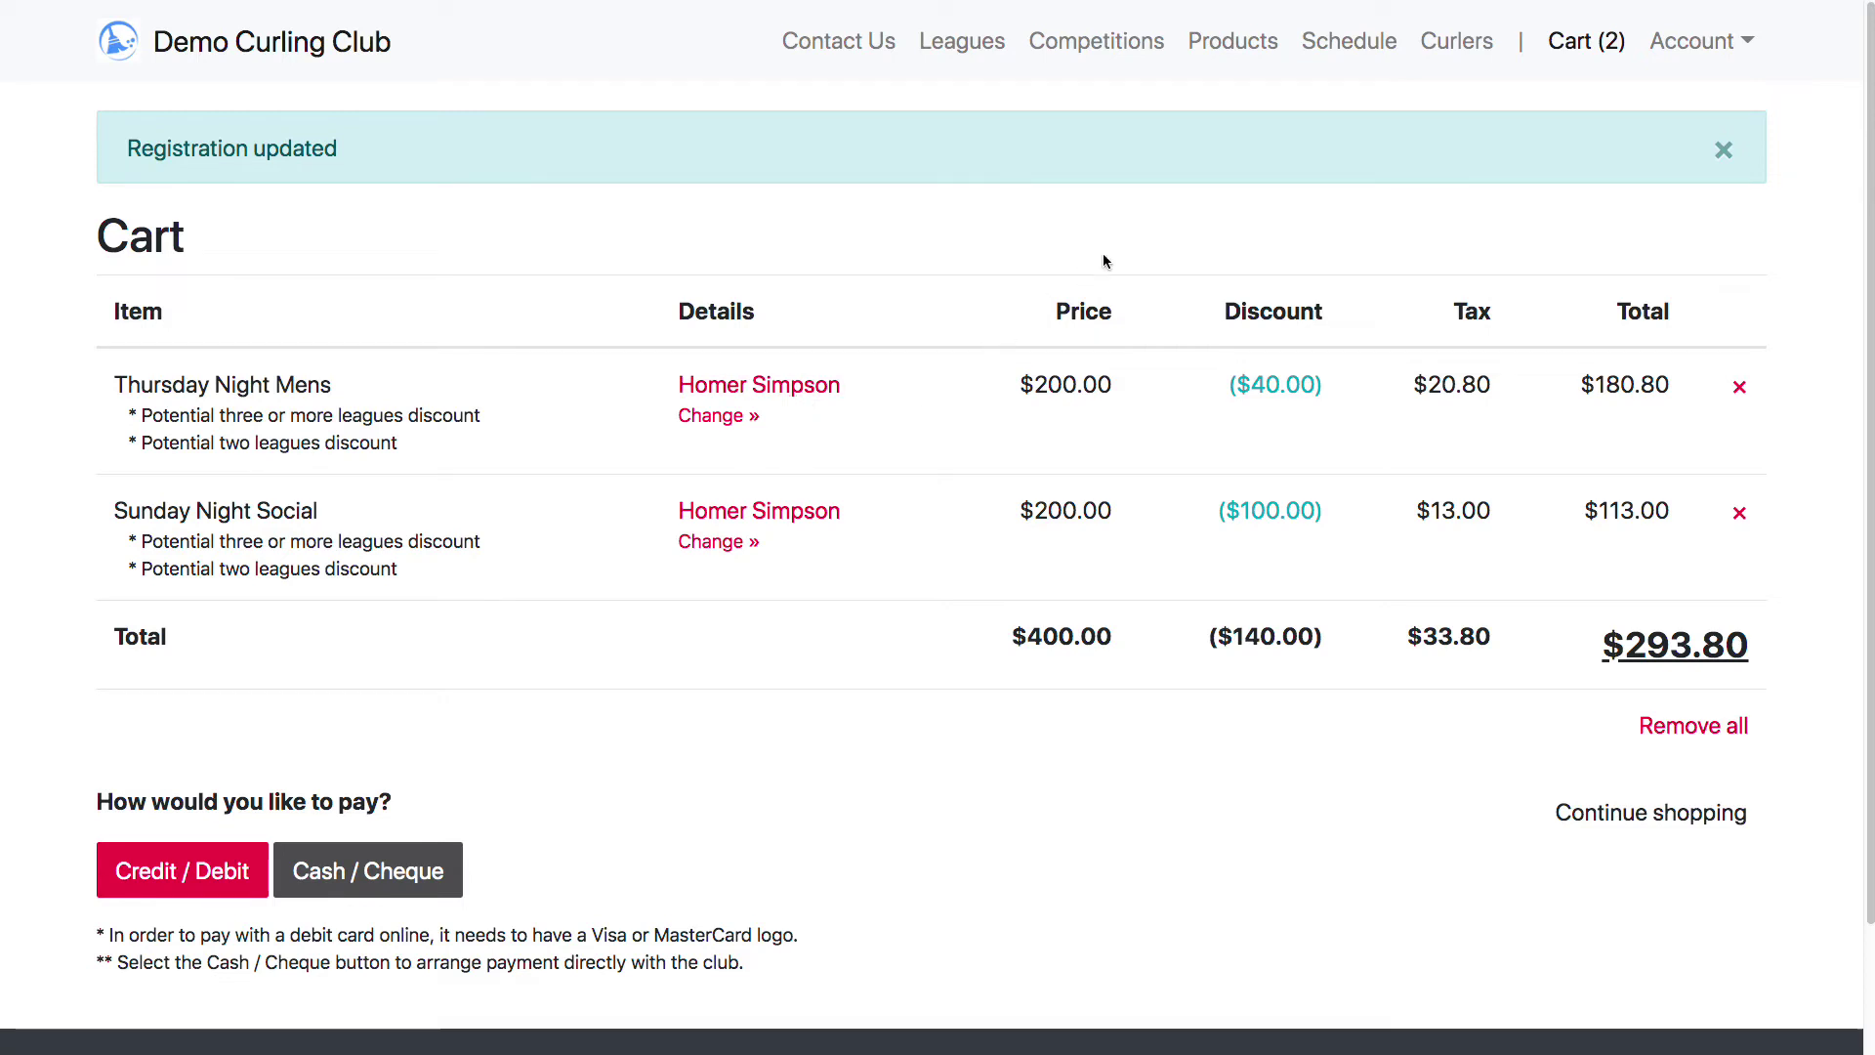
Dismiss the Registration updated alert and check the discount tooltips on the $293.80 cart
left_click(1723, 149)
mouse_move(1264, 287)
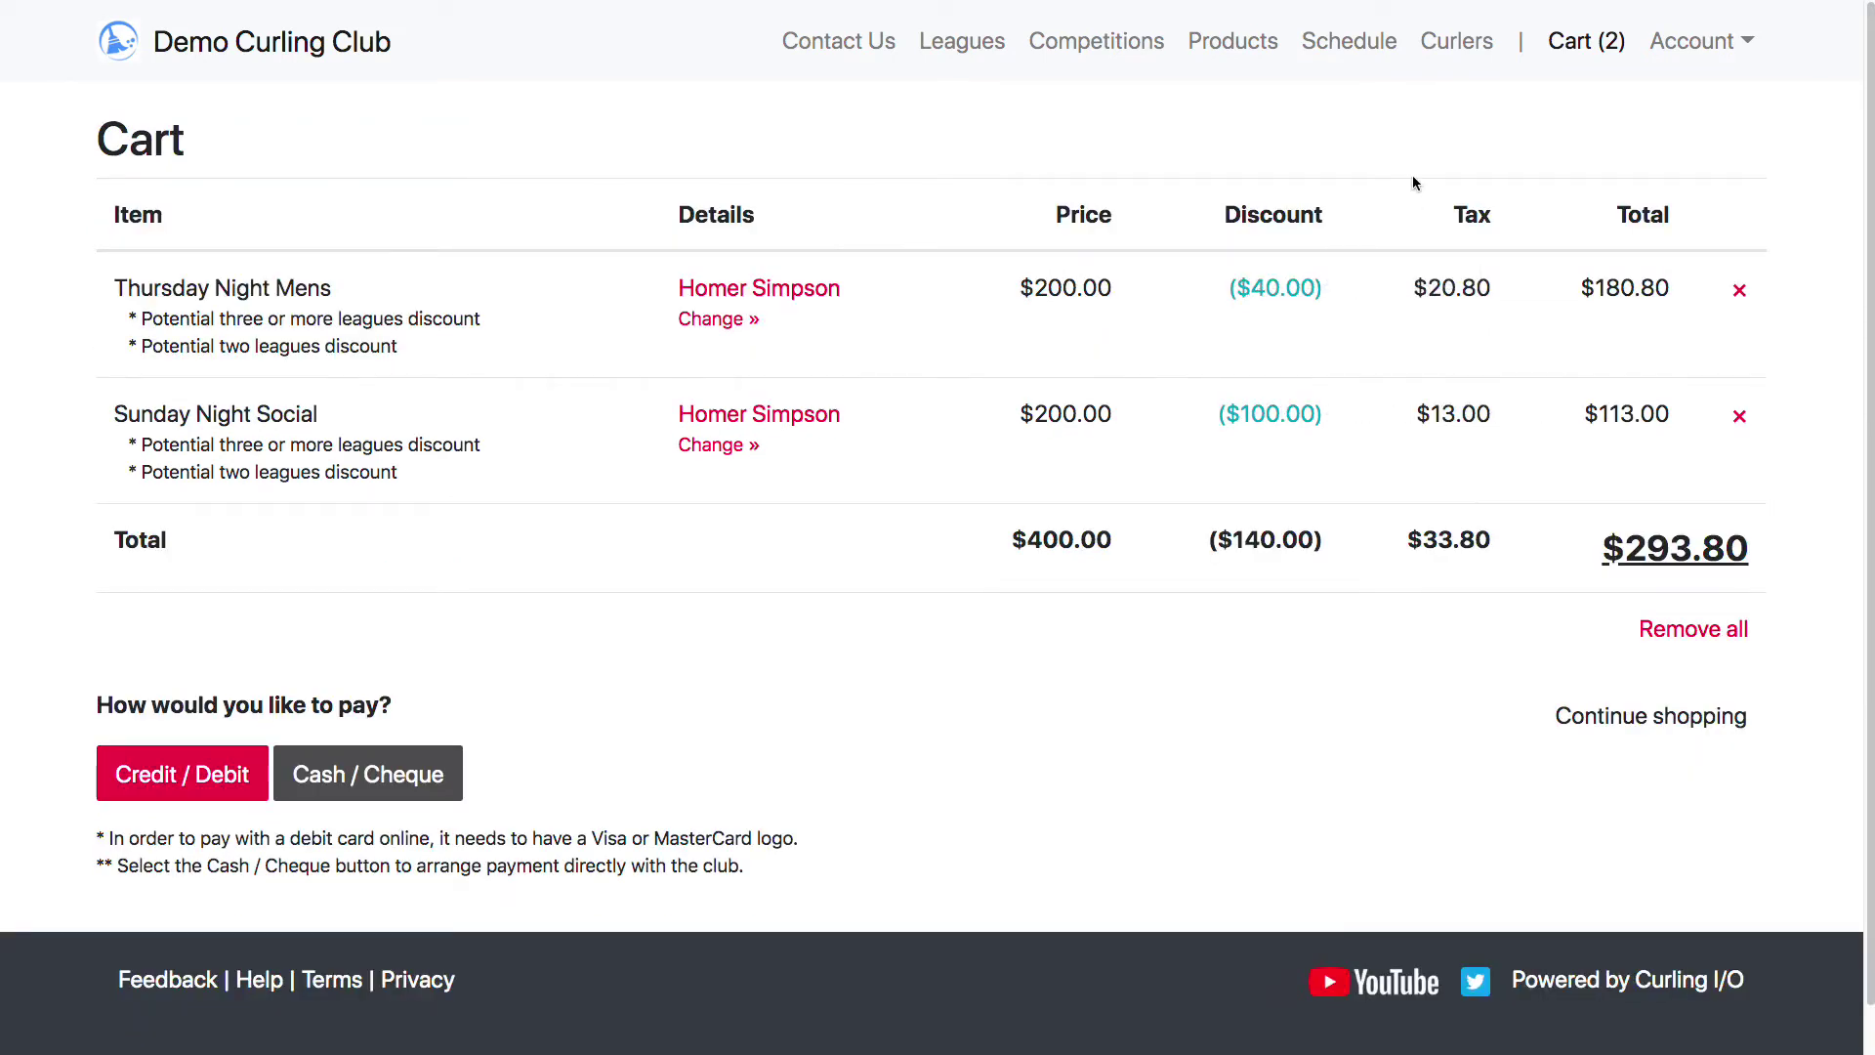
left_click_drag(147, 287, 263, 287)
left_click(1250, 252)
mouse_move(1272, 291)
mouse_move(1256, 417)
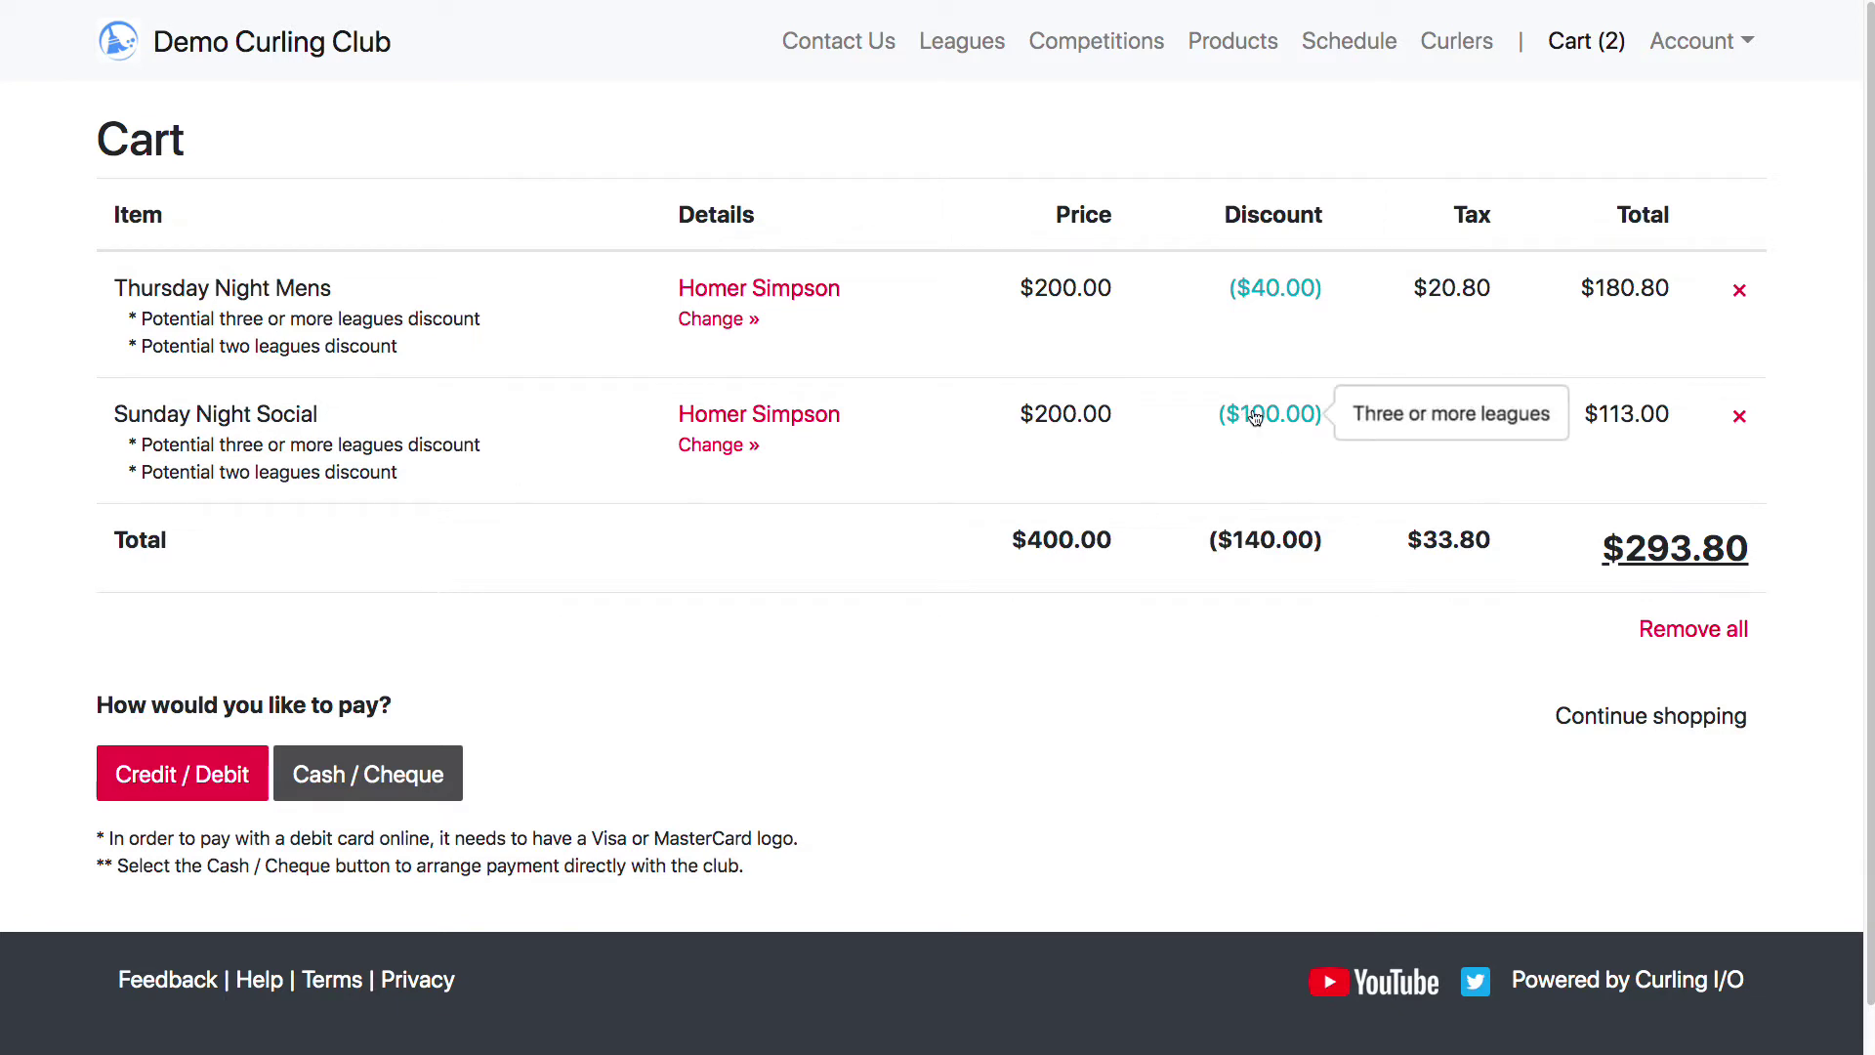
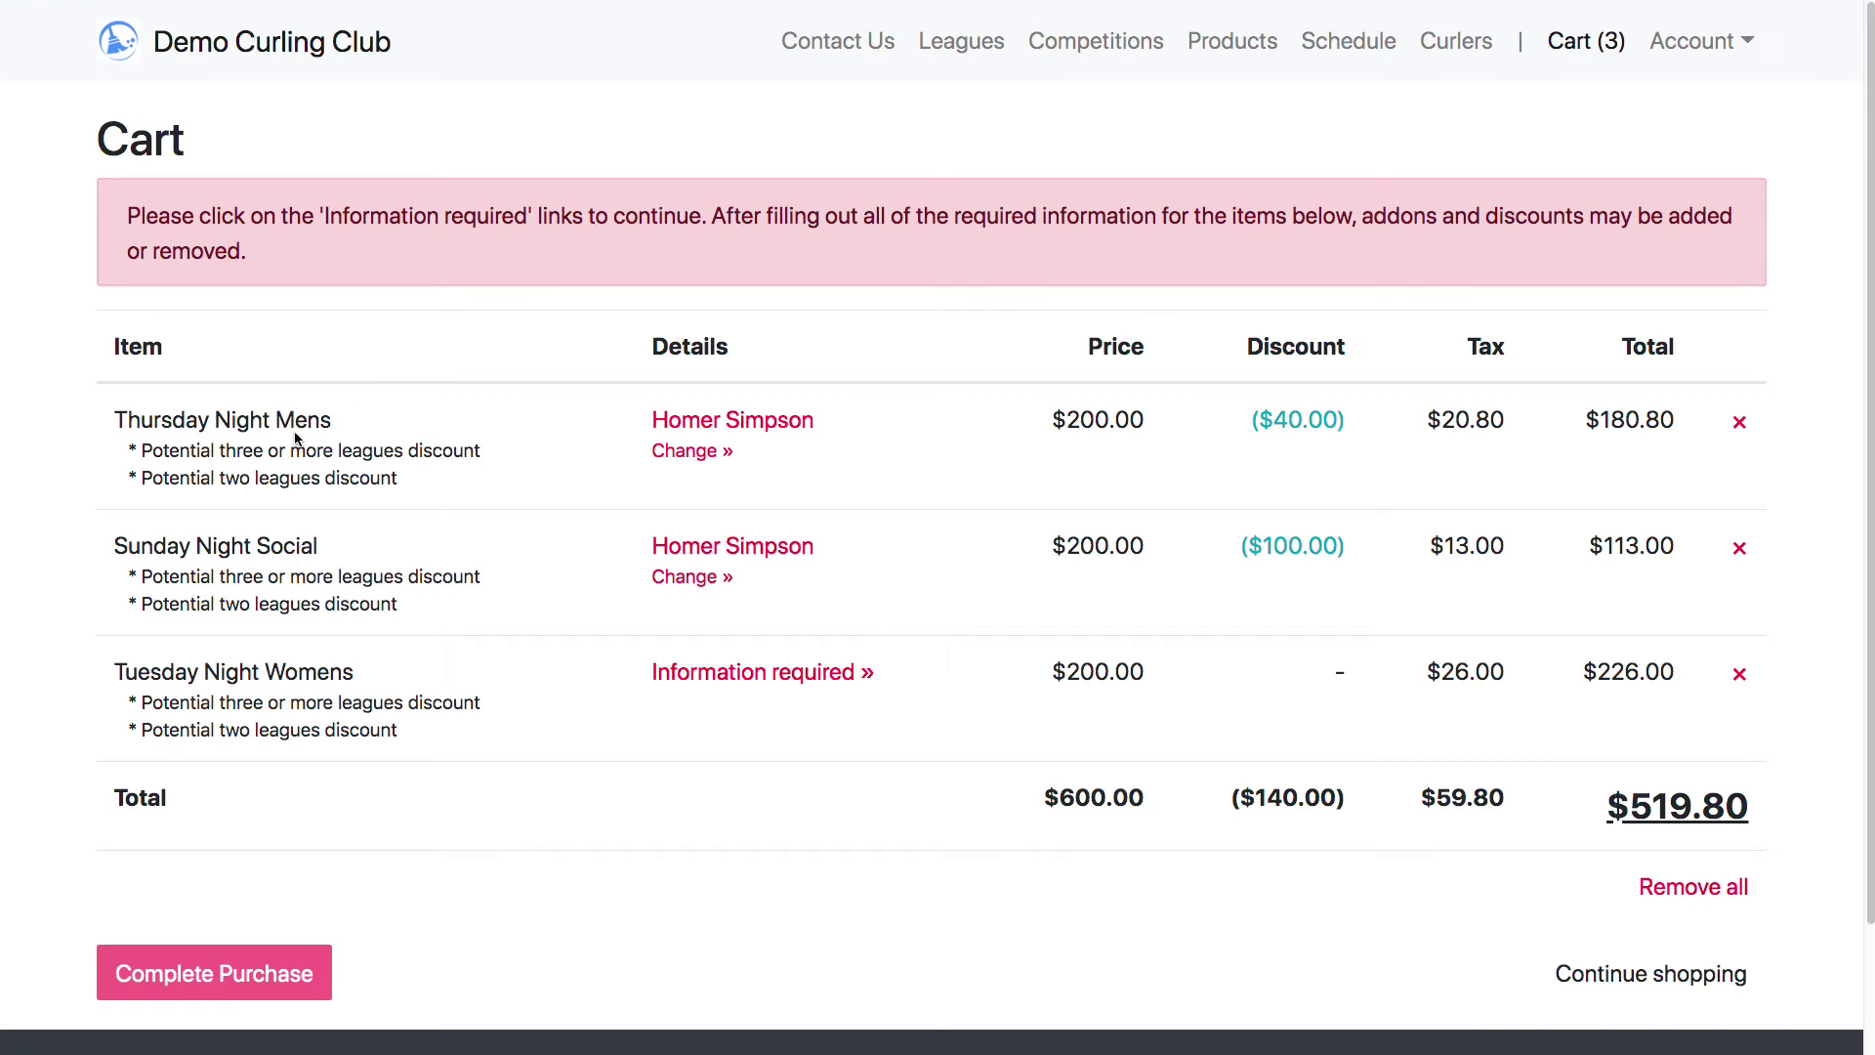
Try to complete the purchase, then open the missing curler information for Tuesday Night Womens
left_click(195, 972)
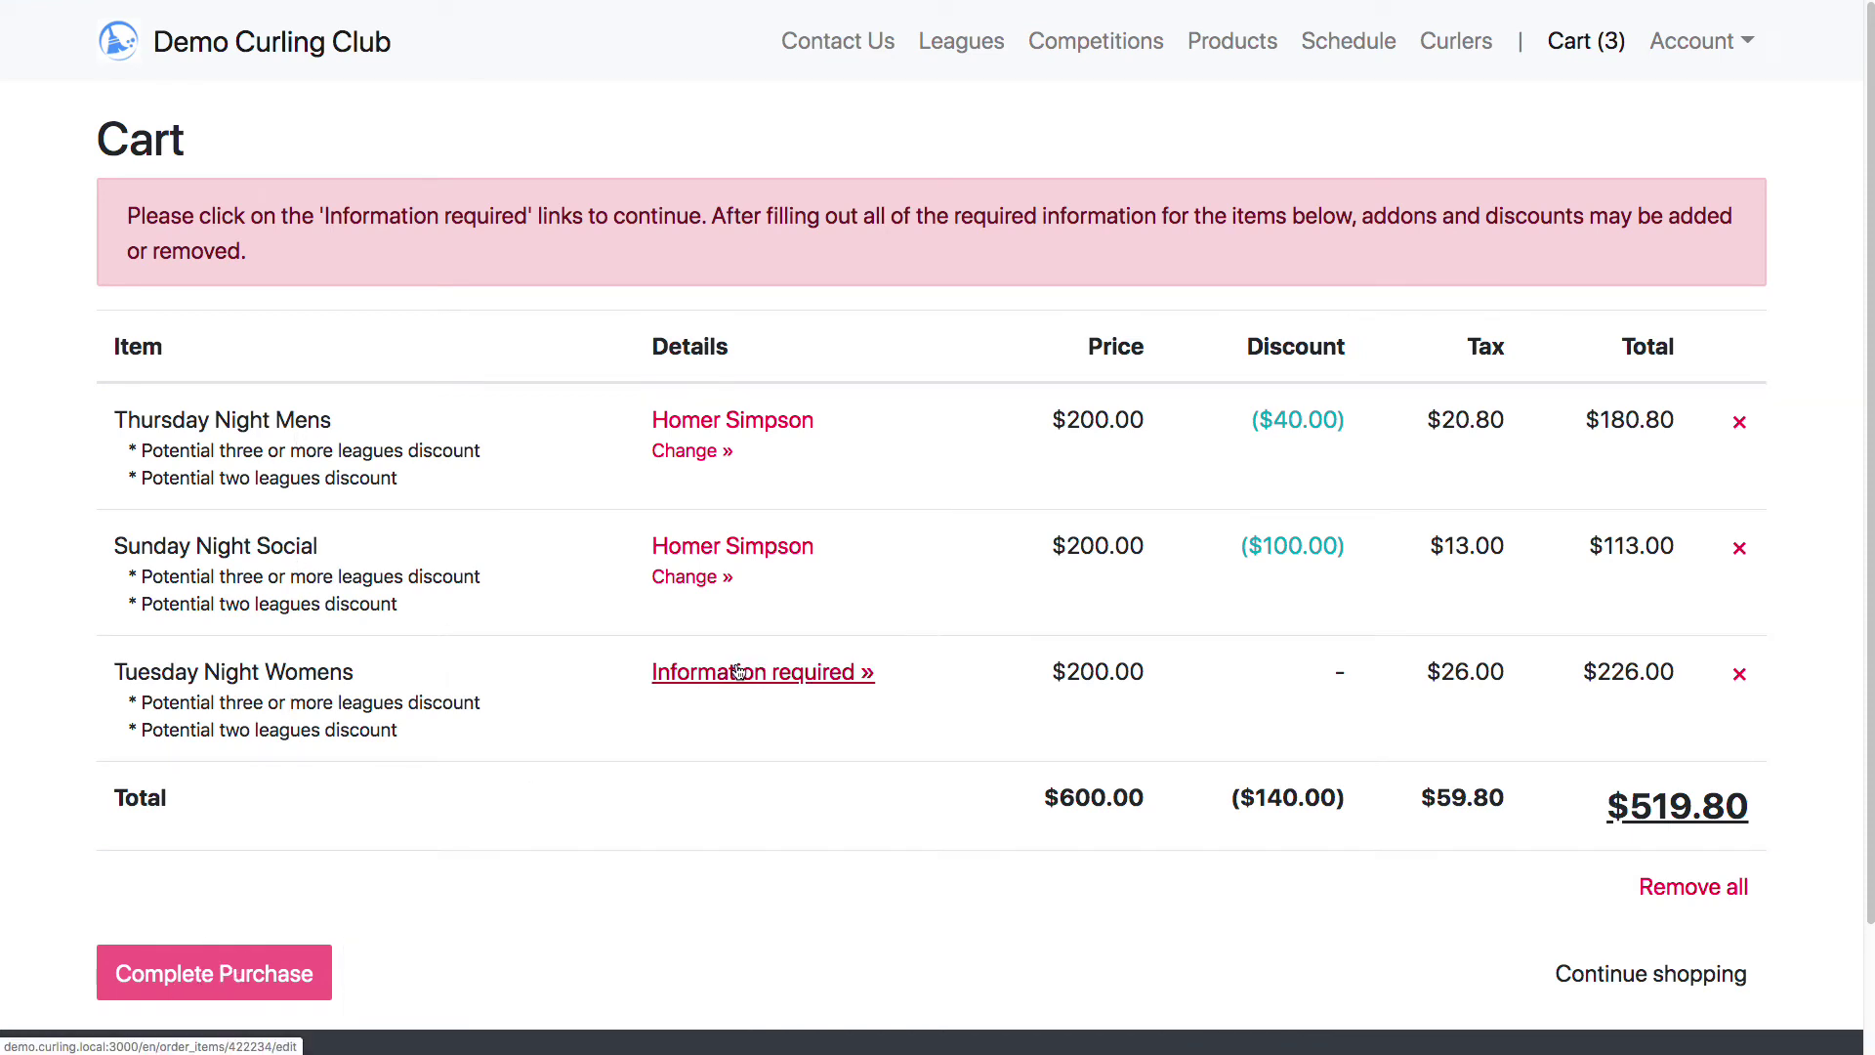
left_click(787, 682)
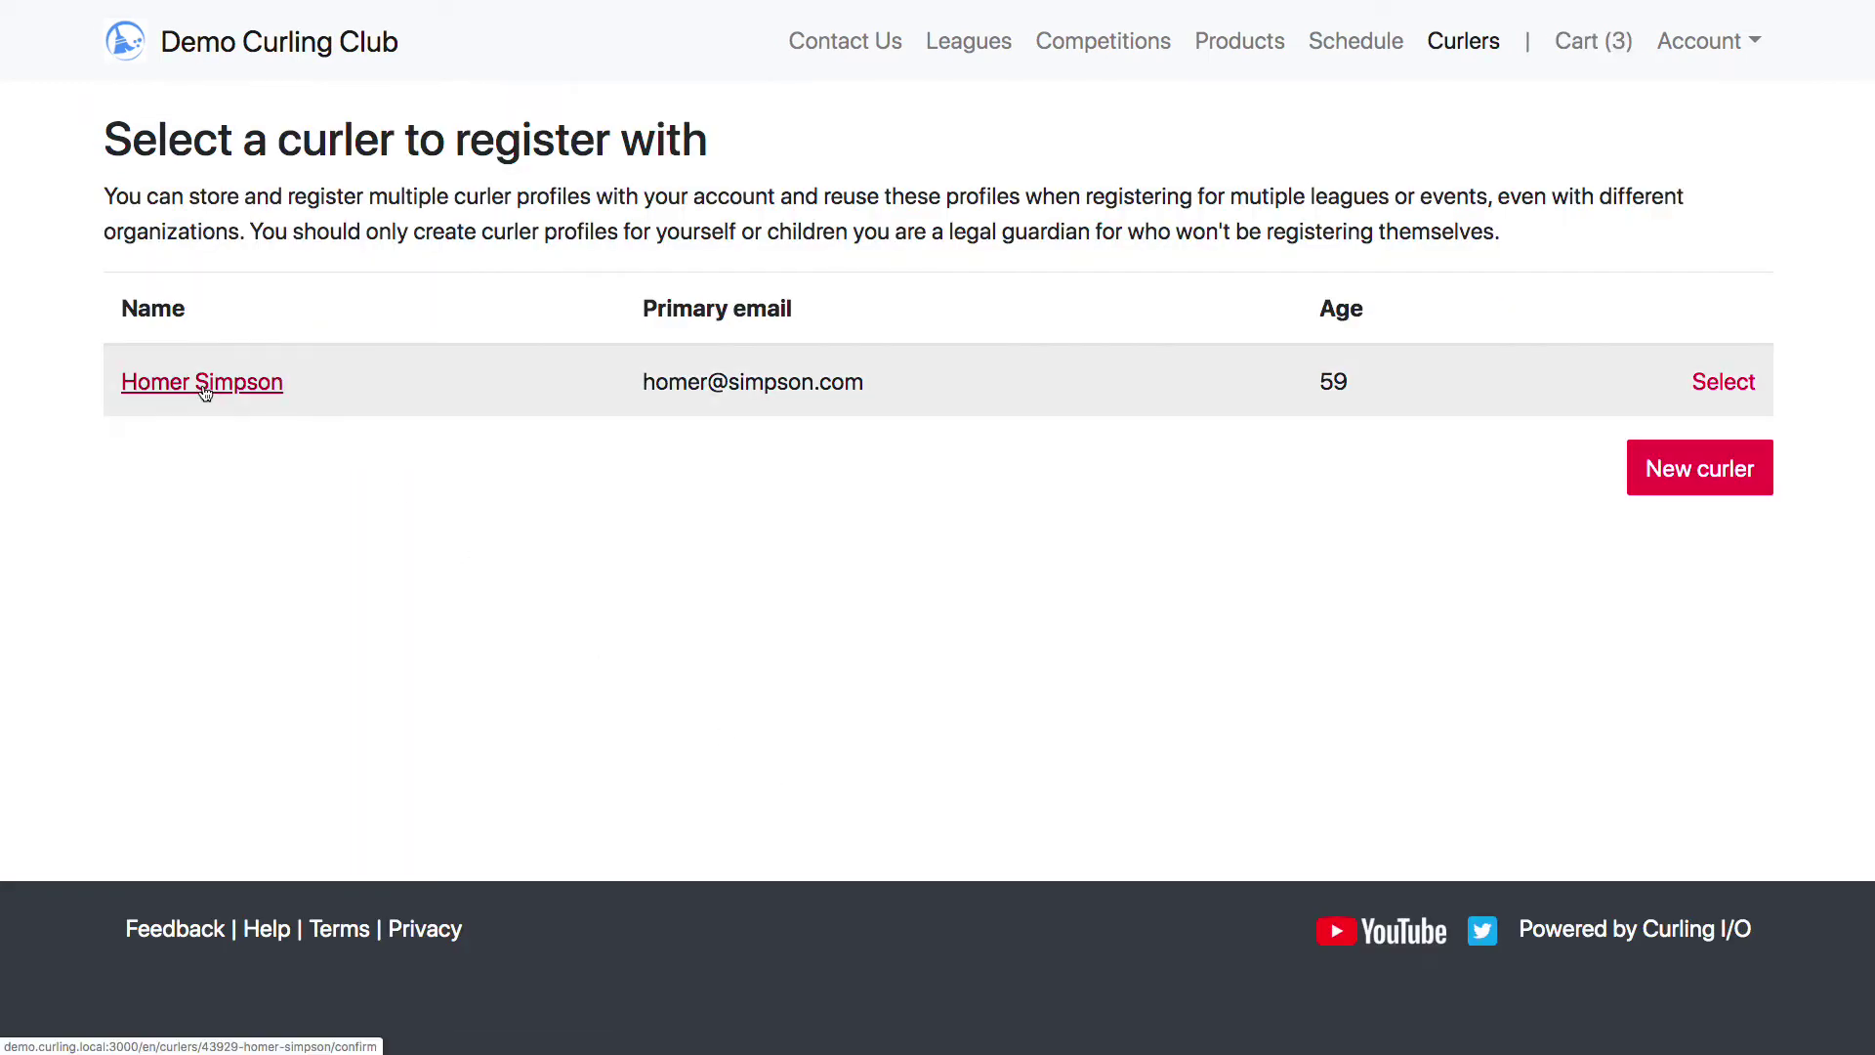
Start a new curler profile and enter the curler's first and last name
left_click(1699, 468)
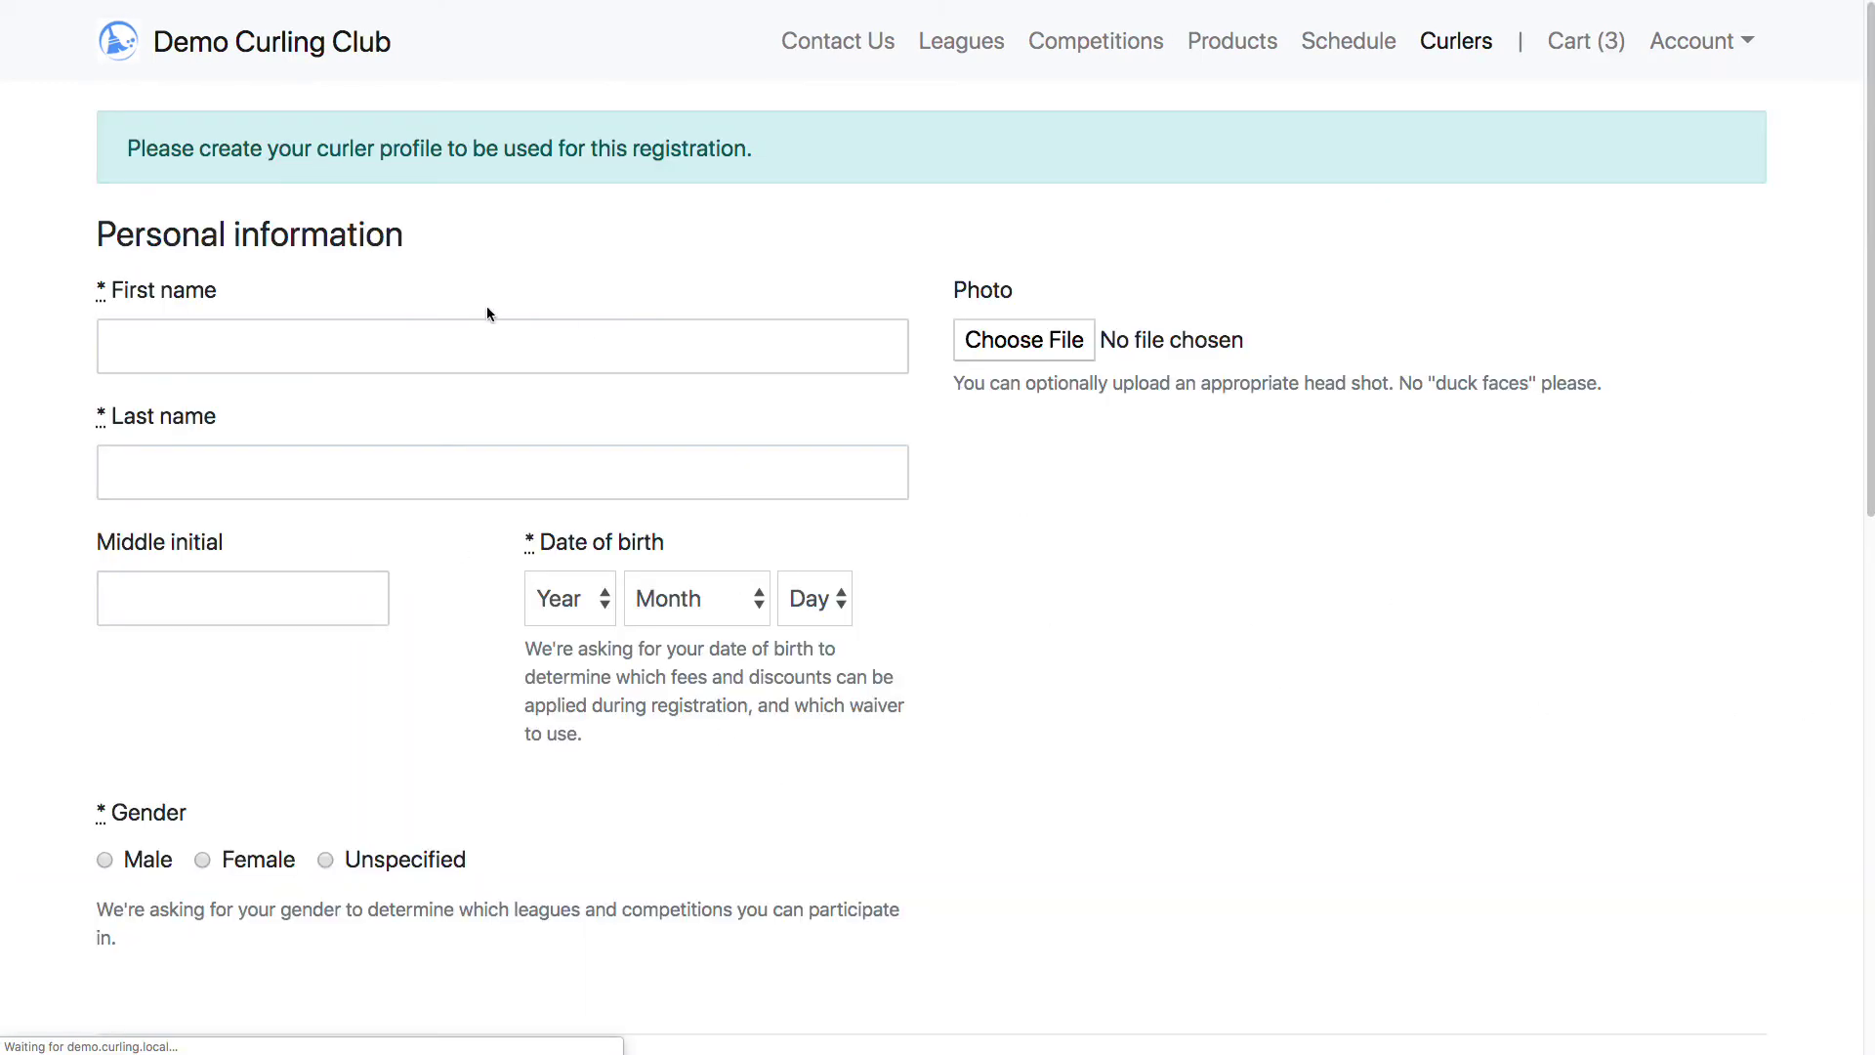
left_click(485, 332)
type("Marge")
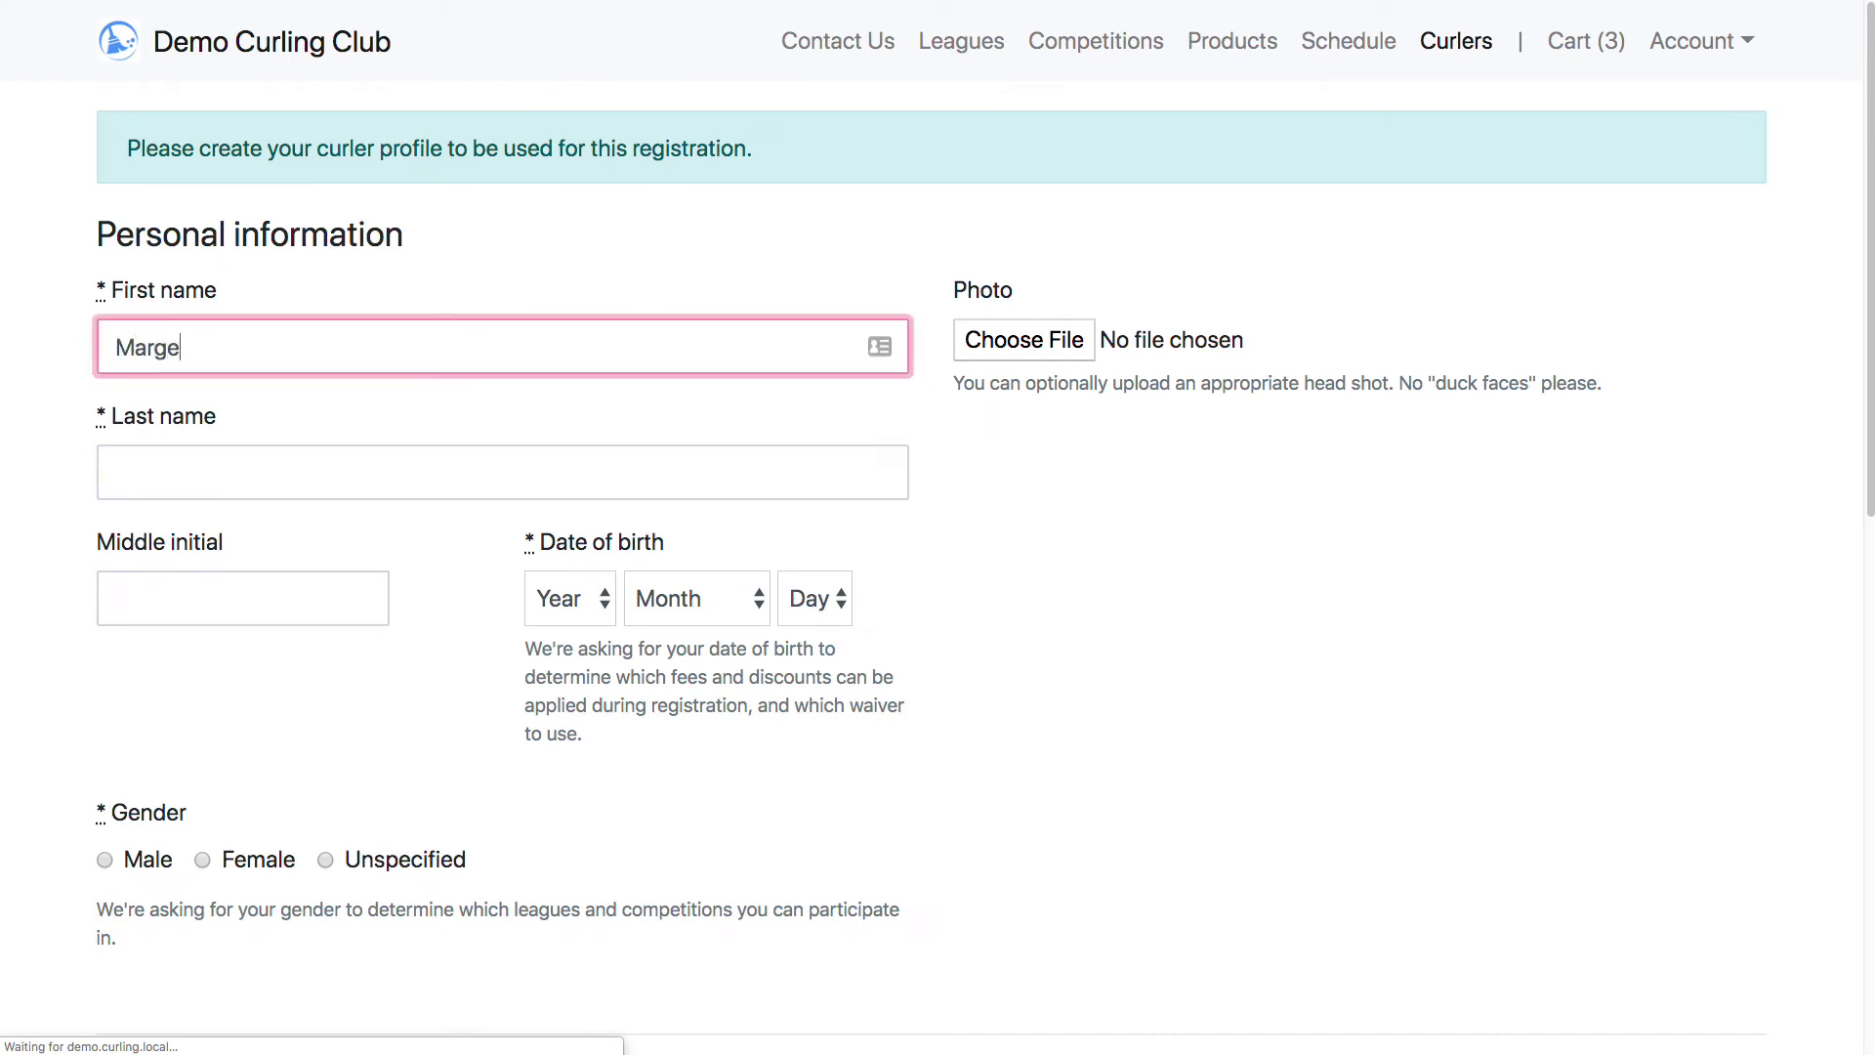
key("Tab")
type("Simpson")
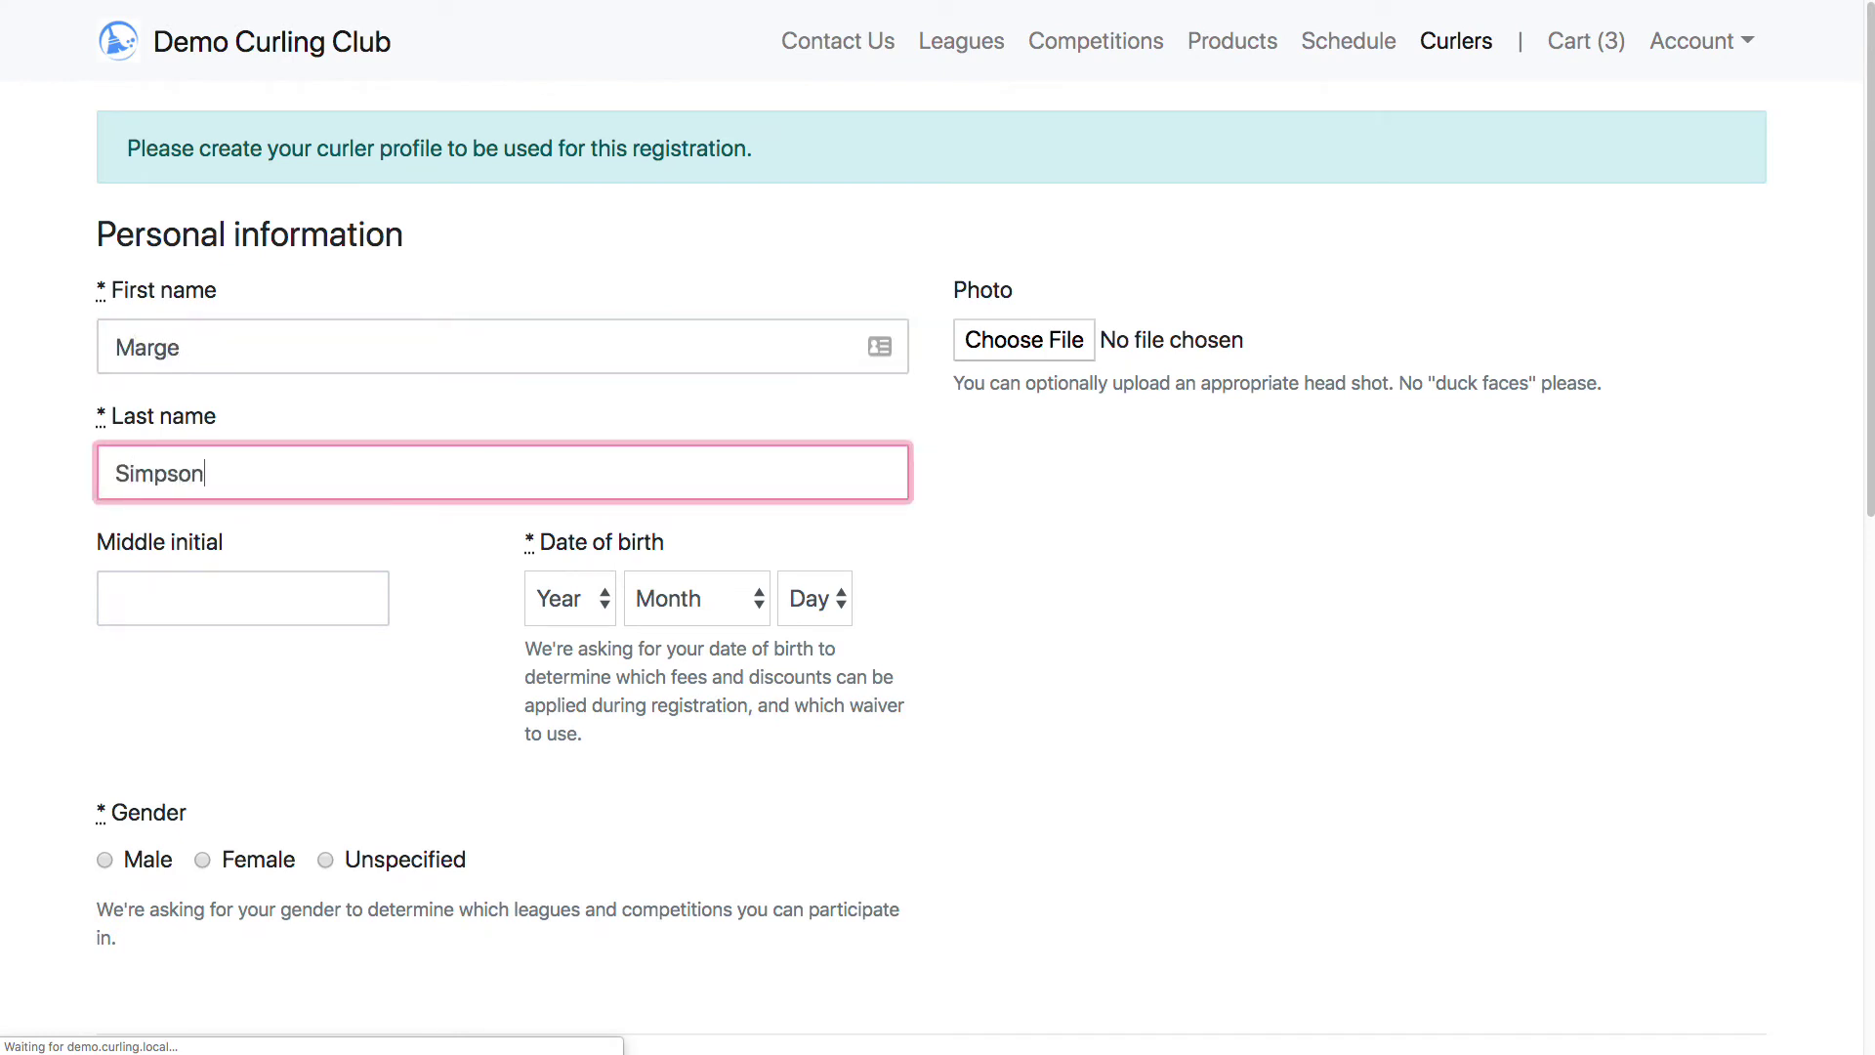
key("Tab")
key("Tab")
Set the birth date to 1 January 1960 and the gender to Female
left_click(549, 596)
scroll(553, 586, "down", 5)
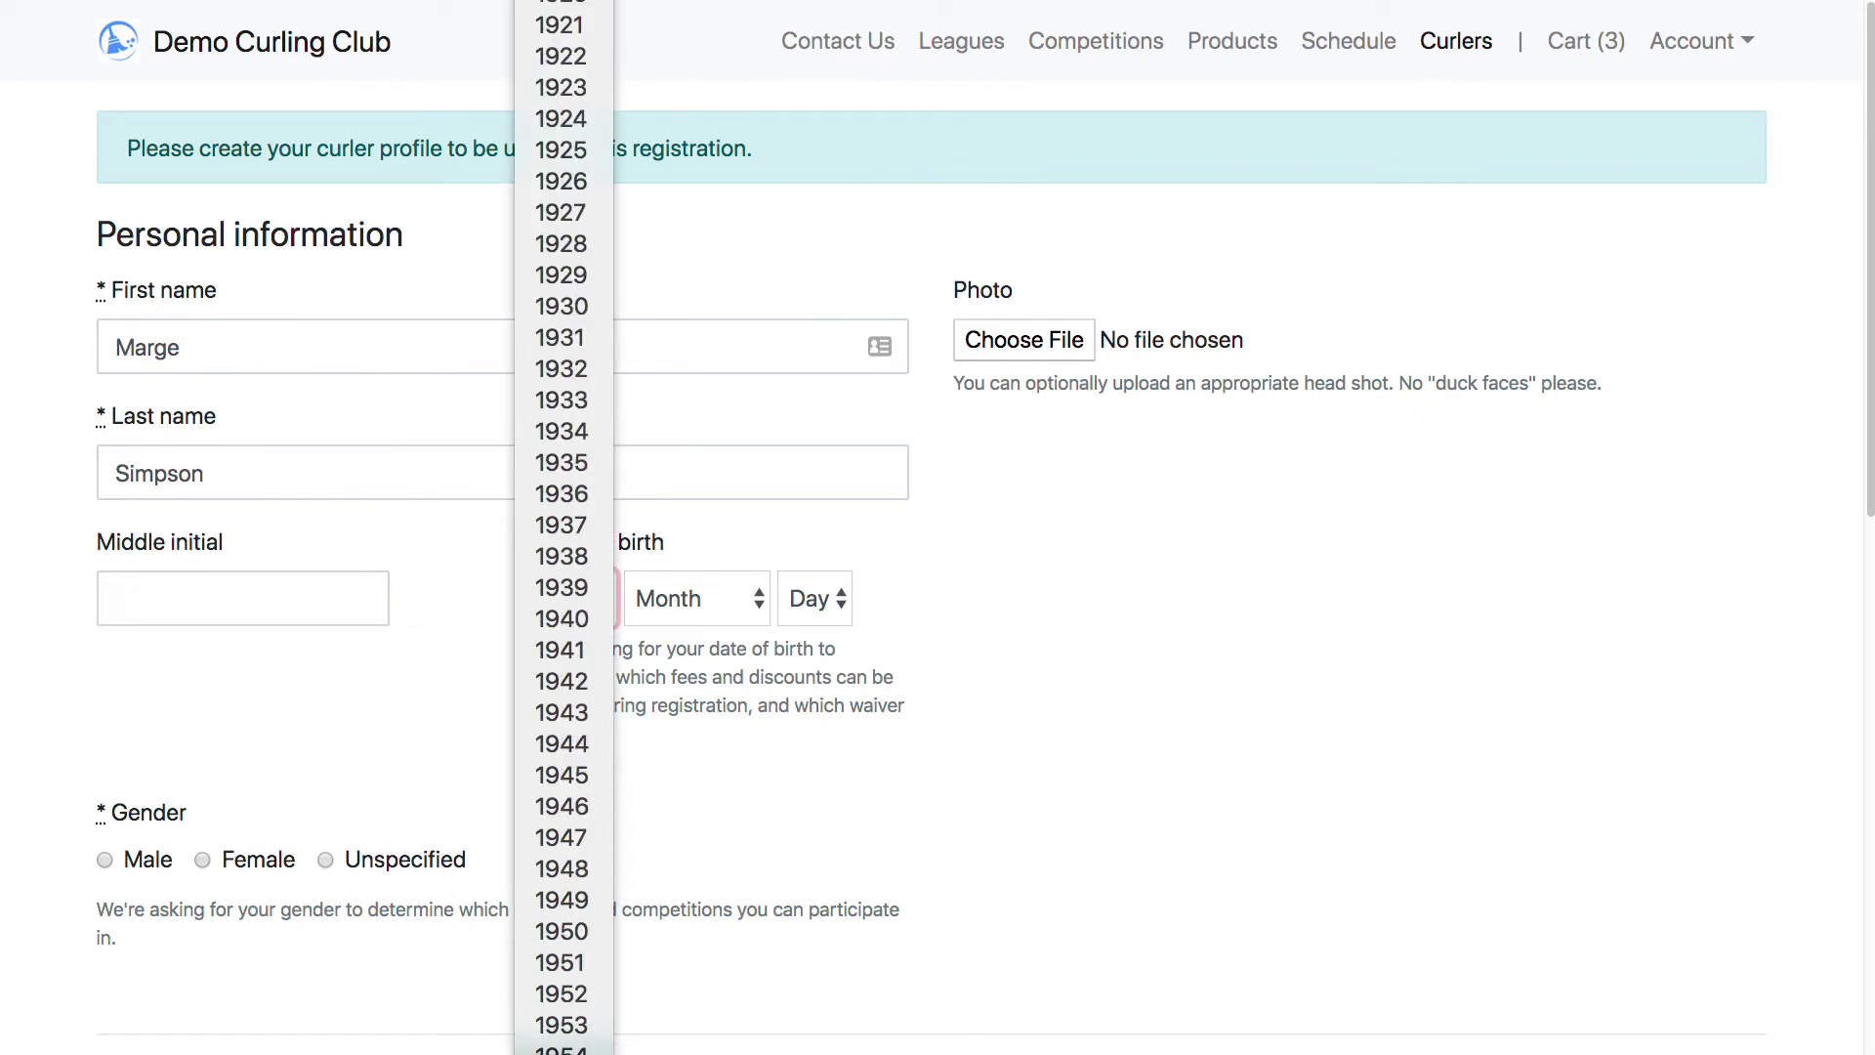
type("1960")
key("Return")
left_click(696, 597)
left_click(700, 633)
left_click(814, 598)
left_click(1039, 720)
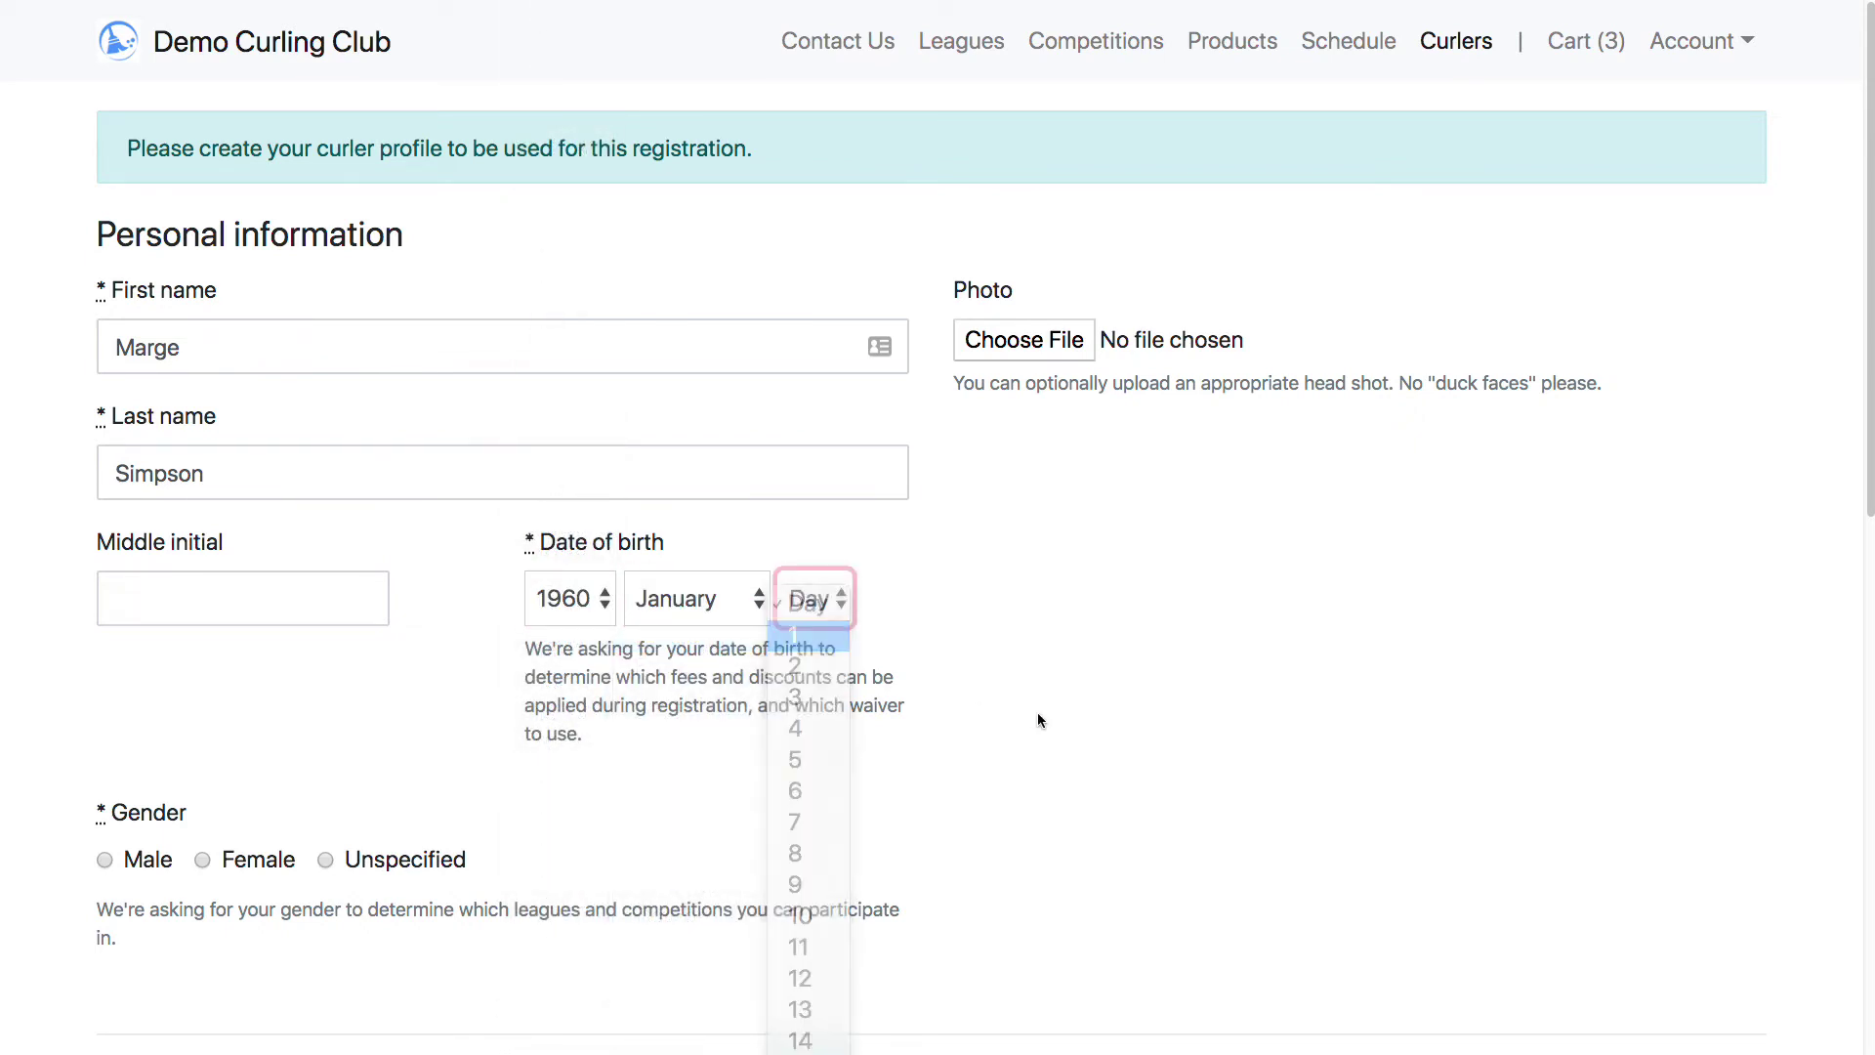
scroll(293, 631, "down", 4)
left_click(207, 511)
Enter the street address, city Toronto, province Ontario and the postal code
scroll(309, 611, "down", 2)
left_click(348, 709)
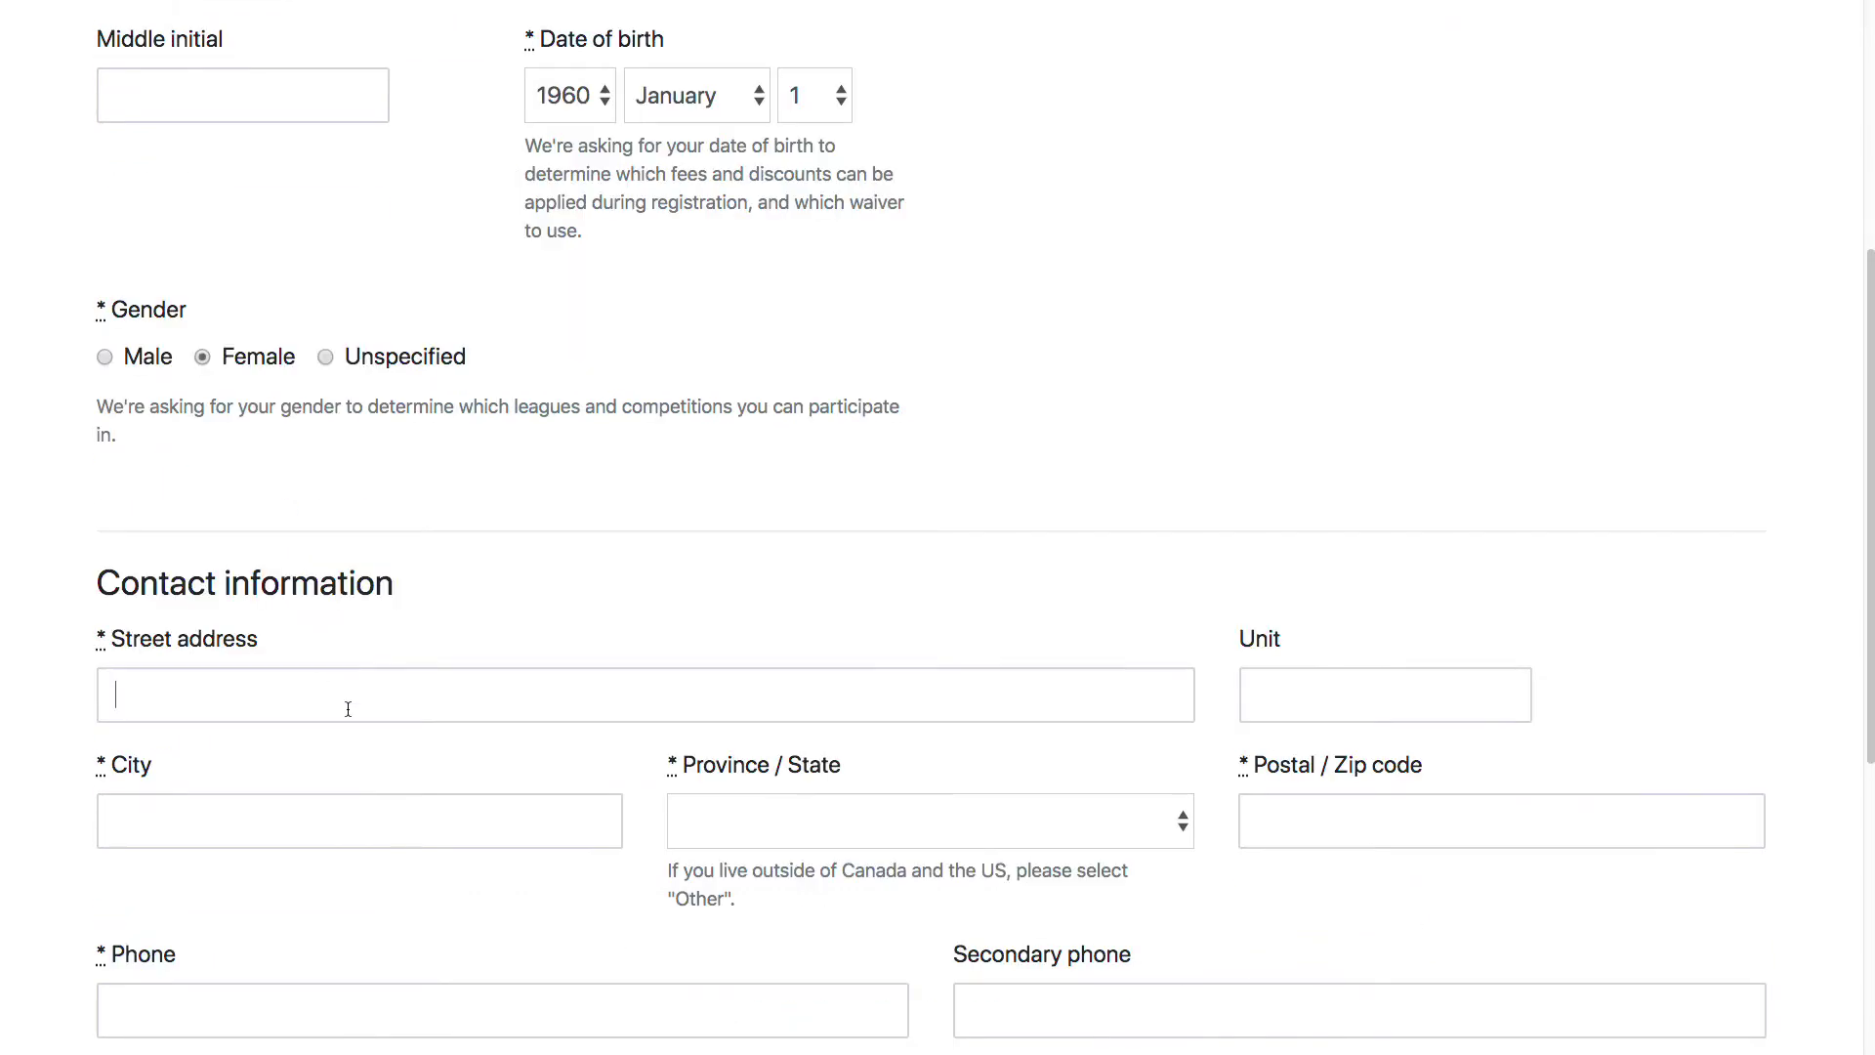
type("123 Some St")
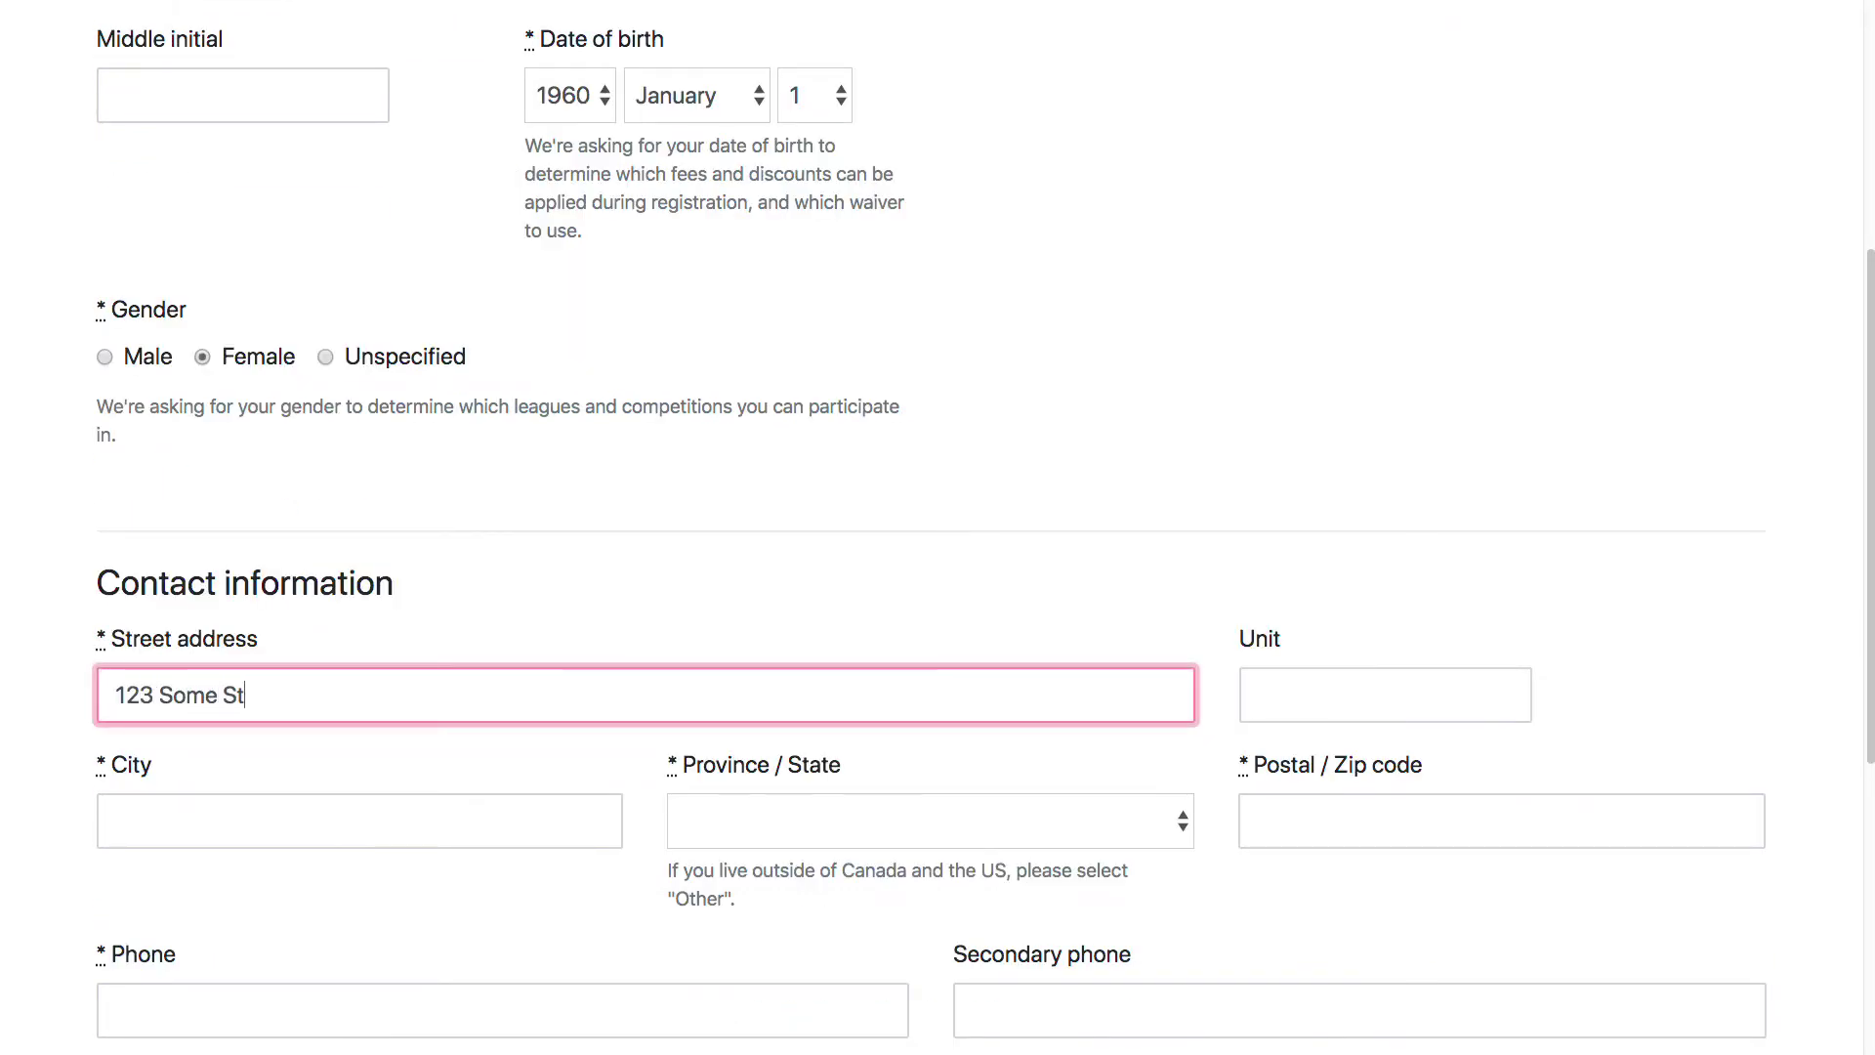
type(".")
key("Tab")
key("Tab")
type("Toronto")
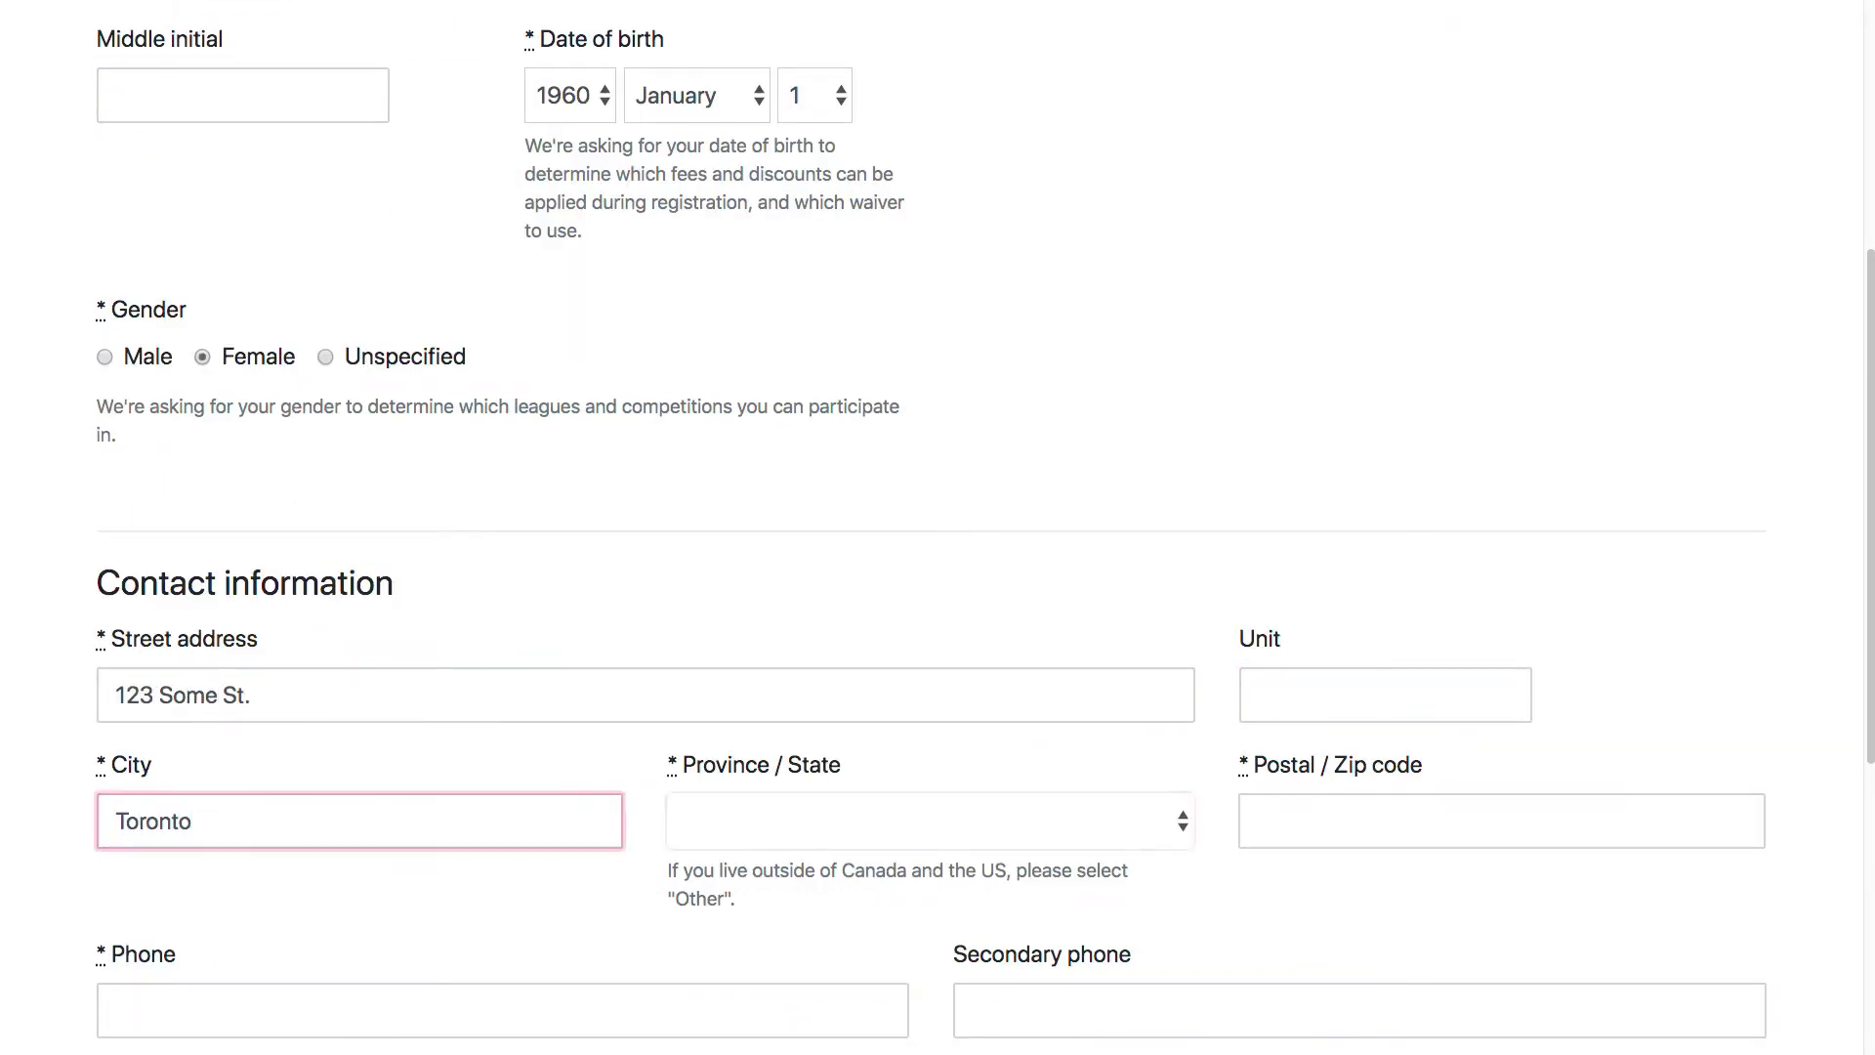
key("Tab")
key("o")
key("Tab")
type("N8")
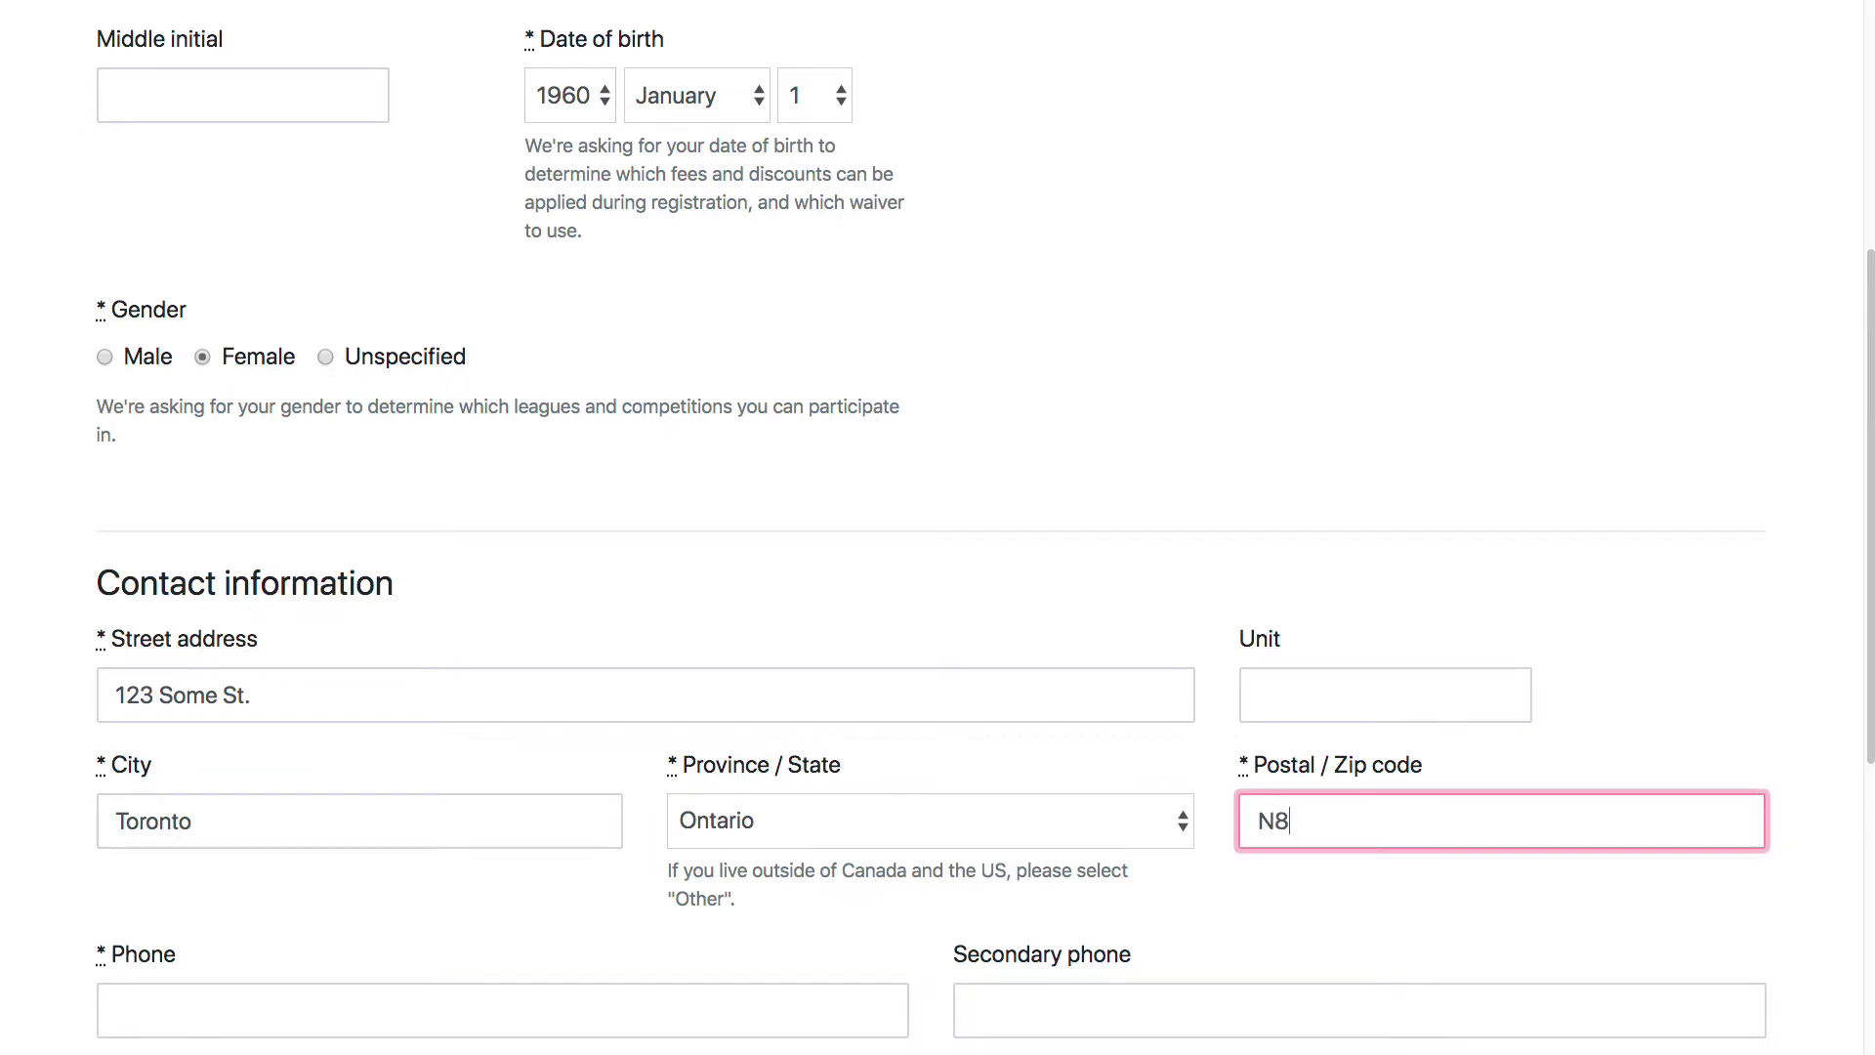
type("V2N4")
key("Tab")
Fill in the primary phone, email, emergency contact name and emergency phone, leaving secondary phone empty
scroll(310, 682, "down", 3)
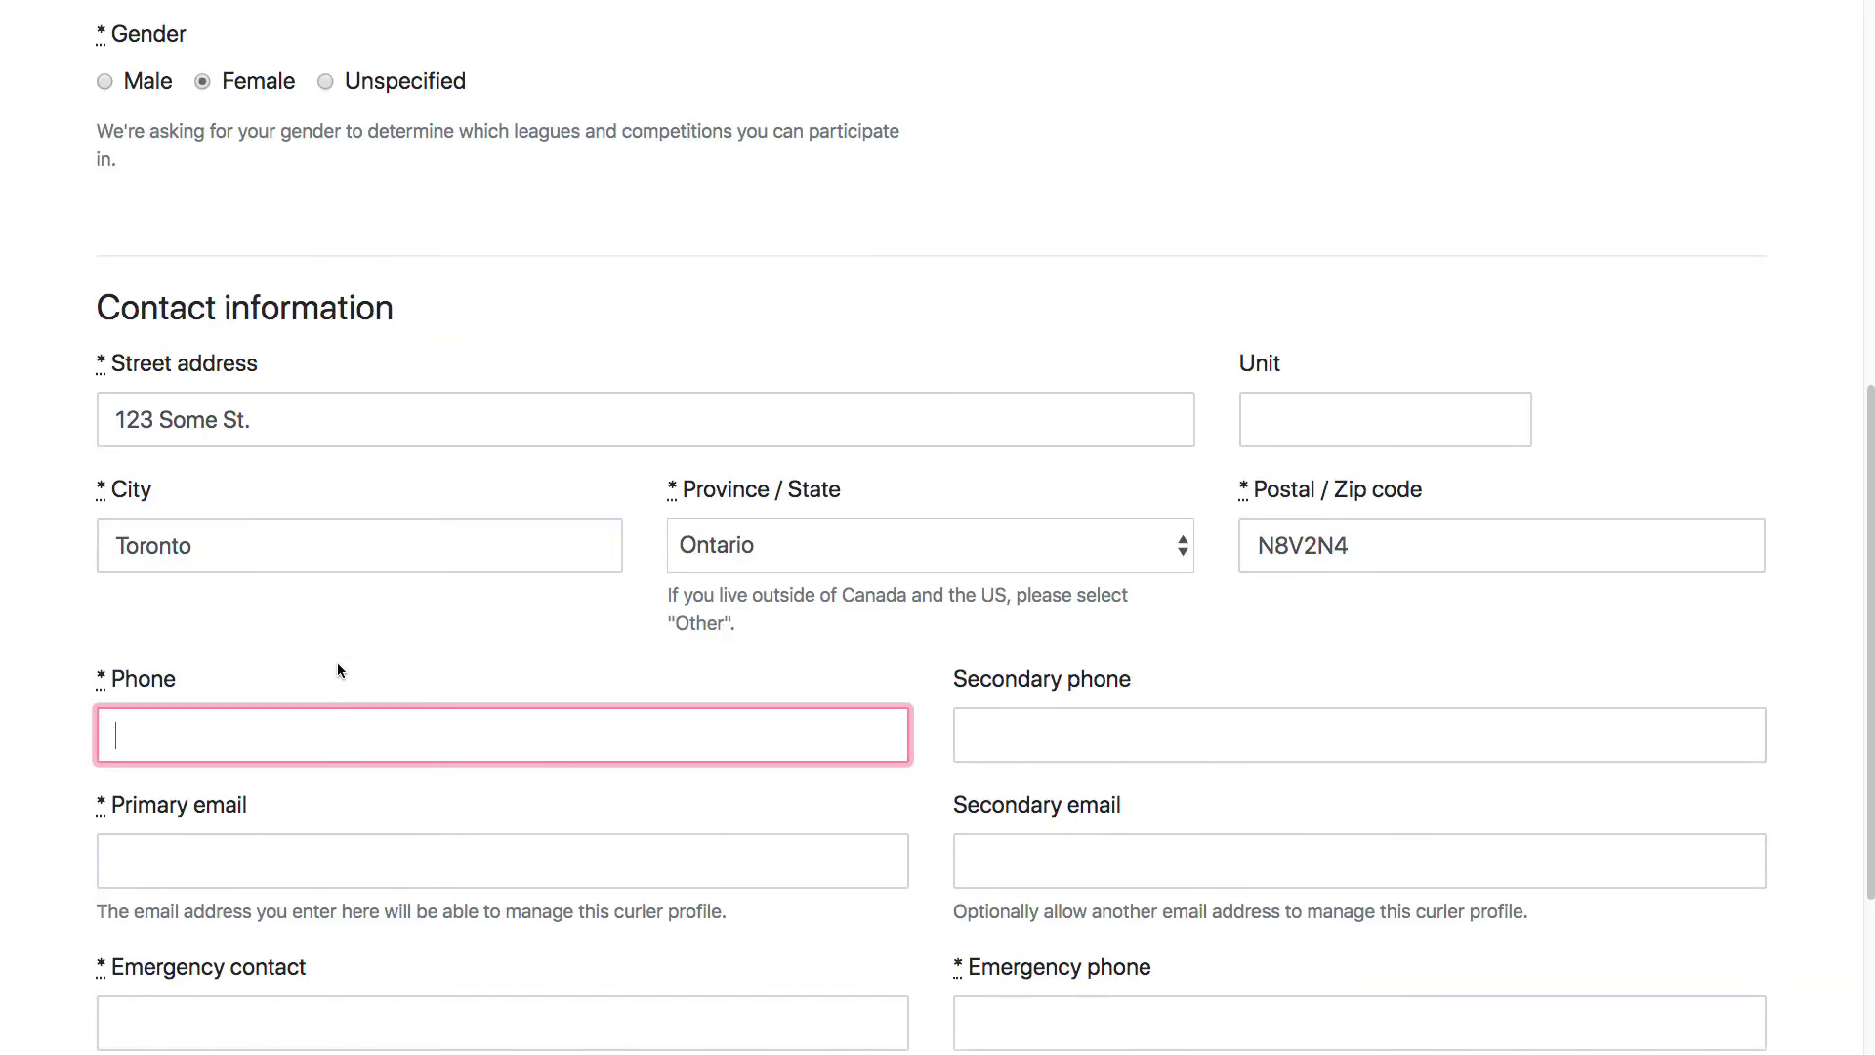
type("416-123-1234")
key("Tab")
type("416")
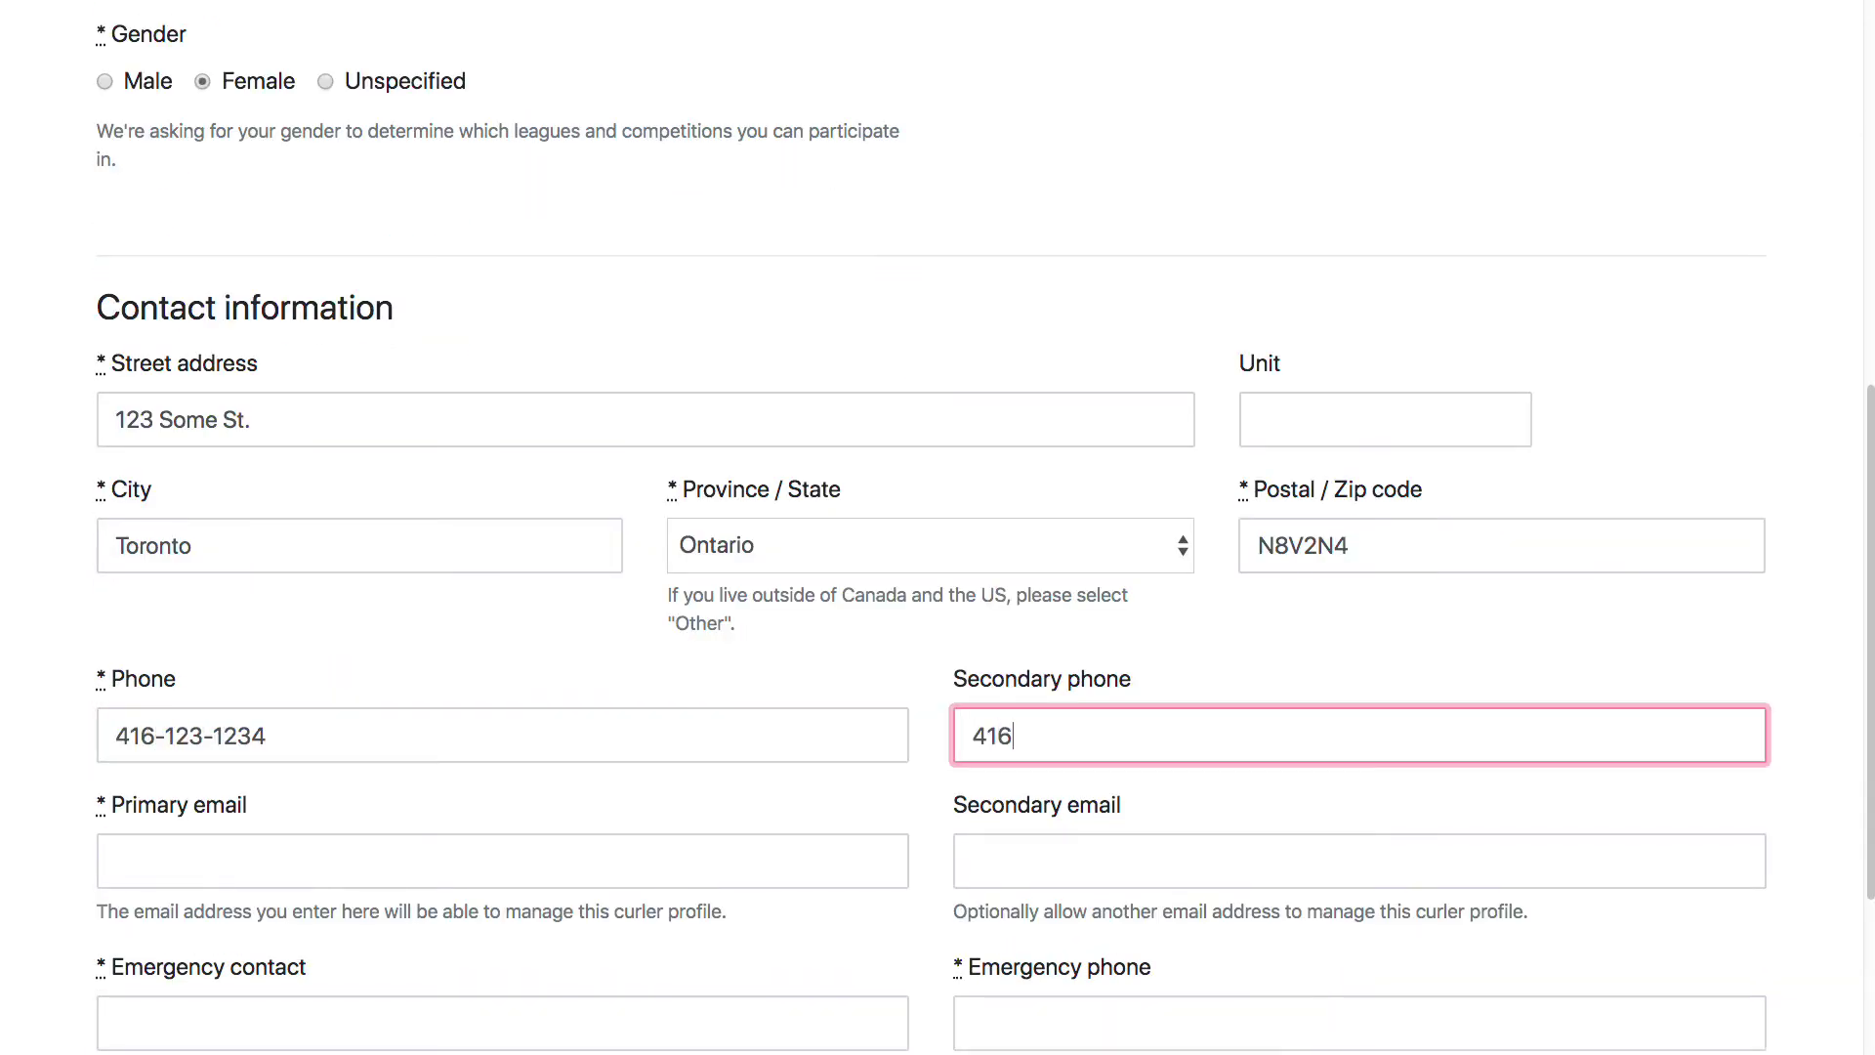
key("BackSpace")
key("BackSpace")
key("BackSpace")
key("Tab")
type("m")
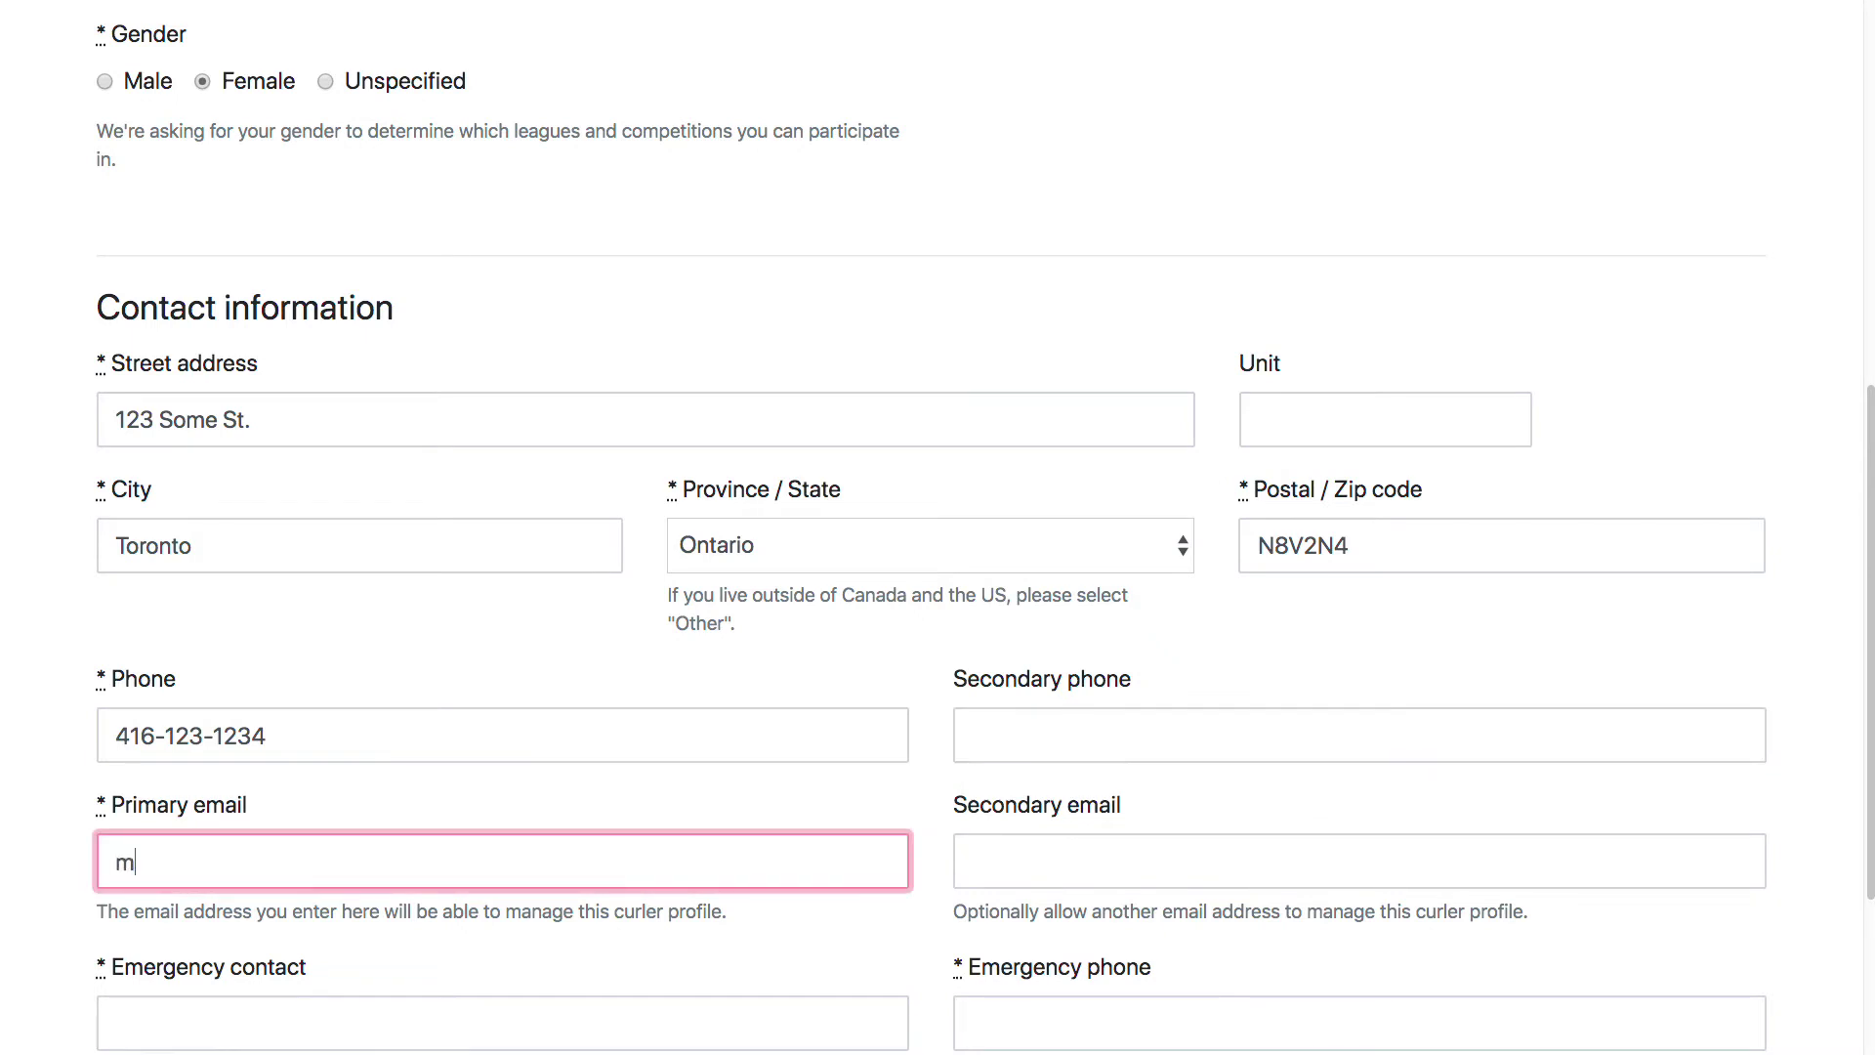
type("arge@simpson.com")
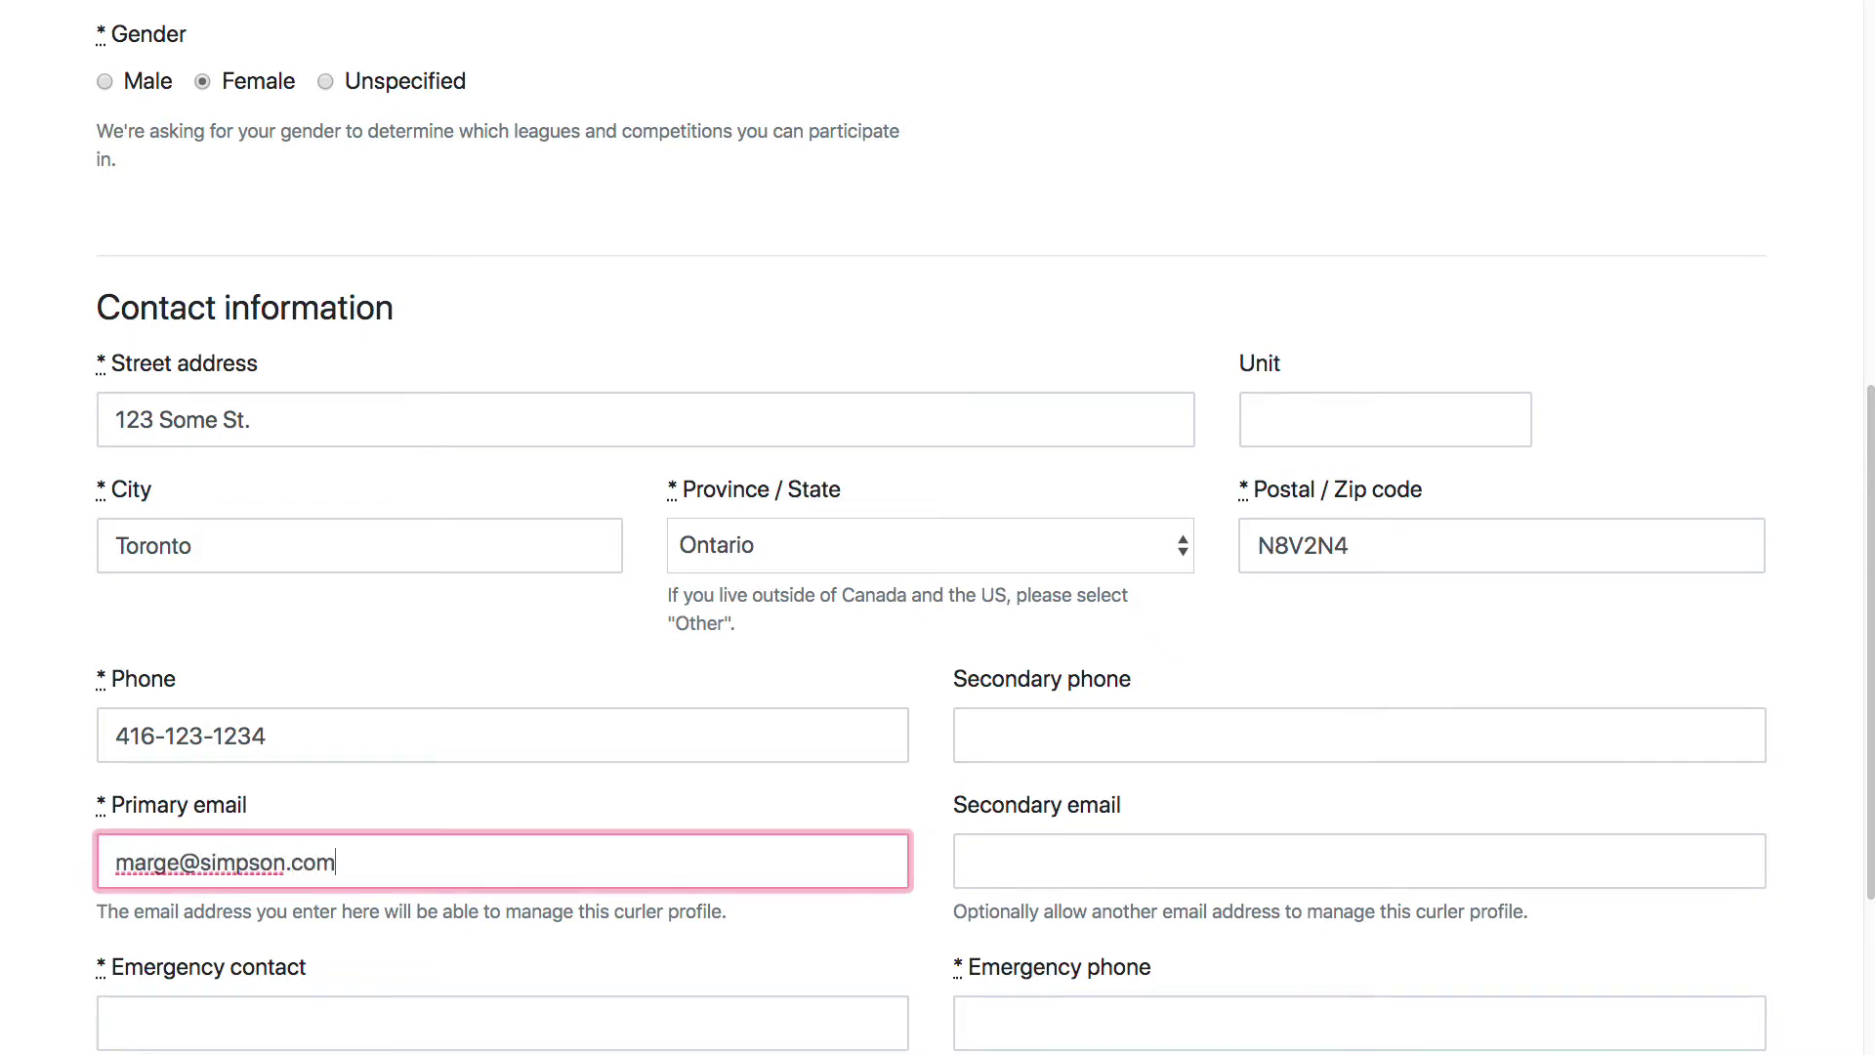
key("Tab")
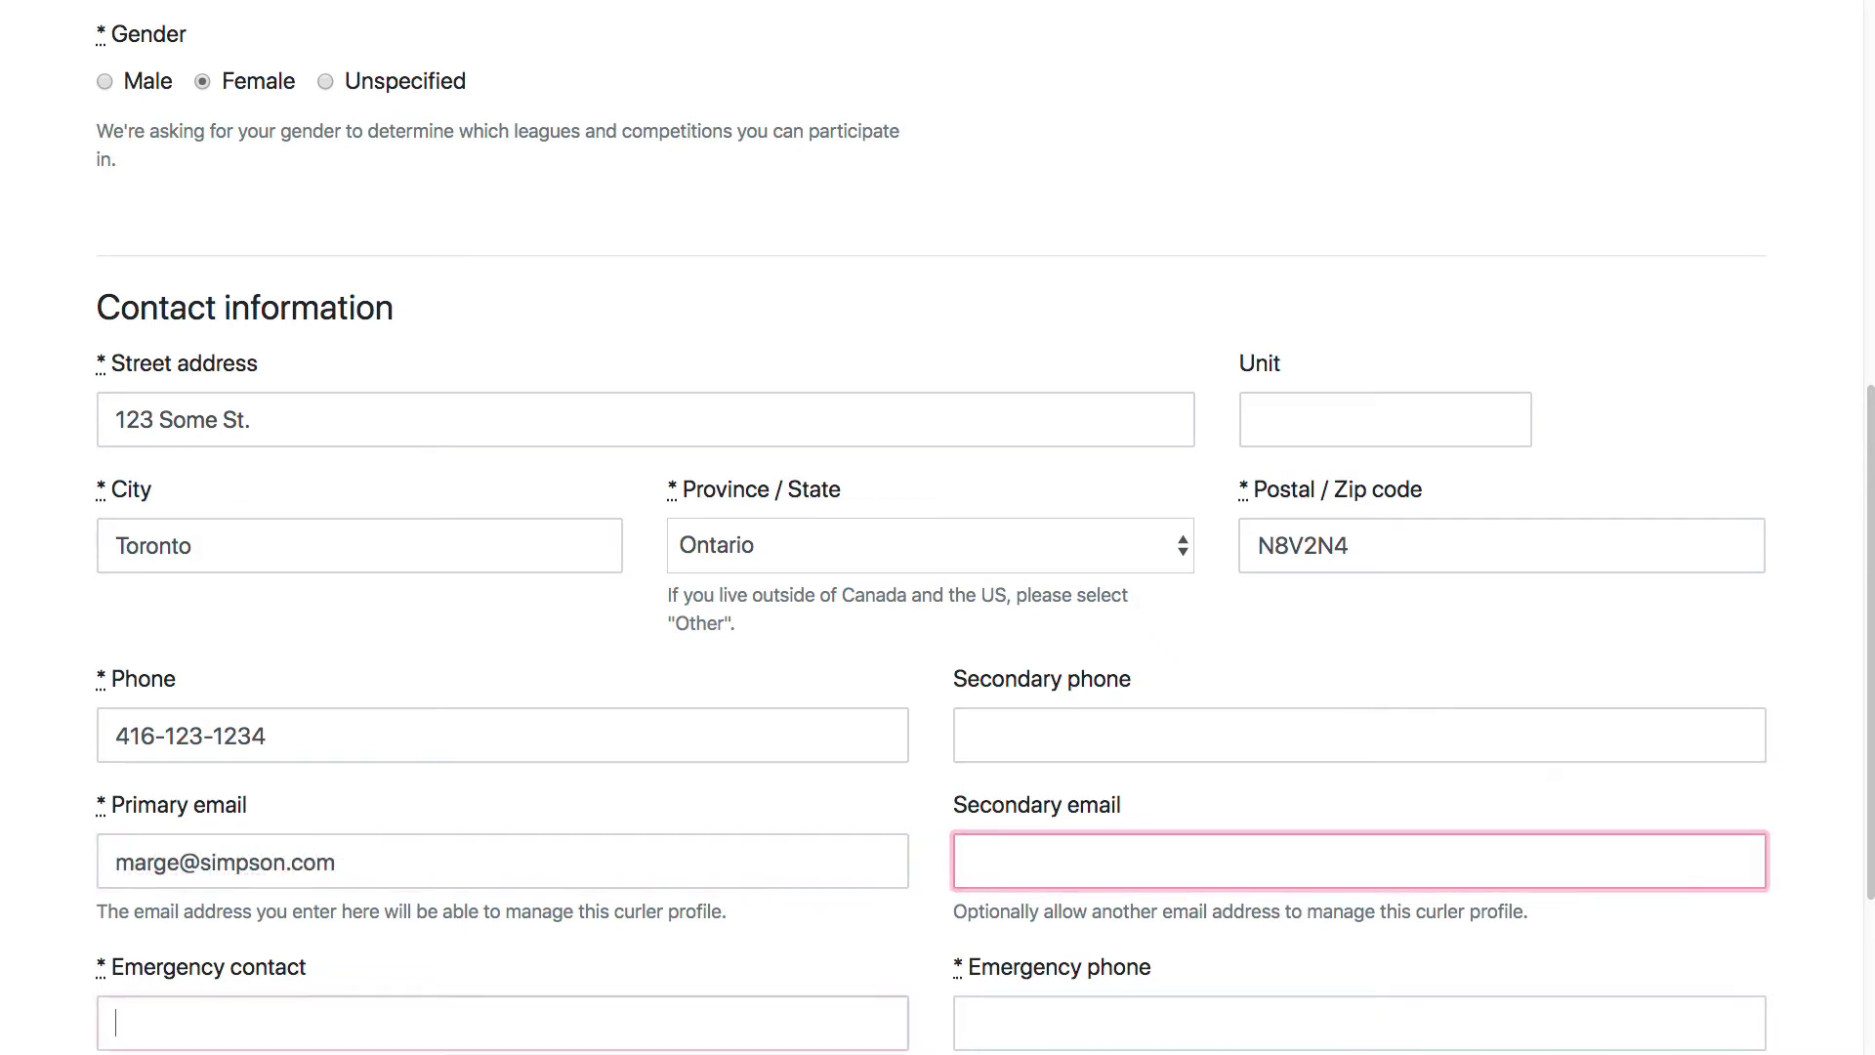
key("Tab")
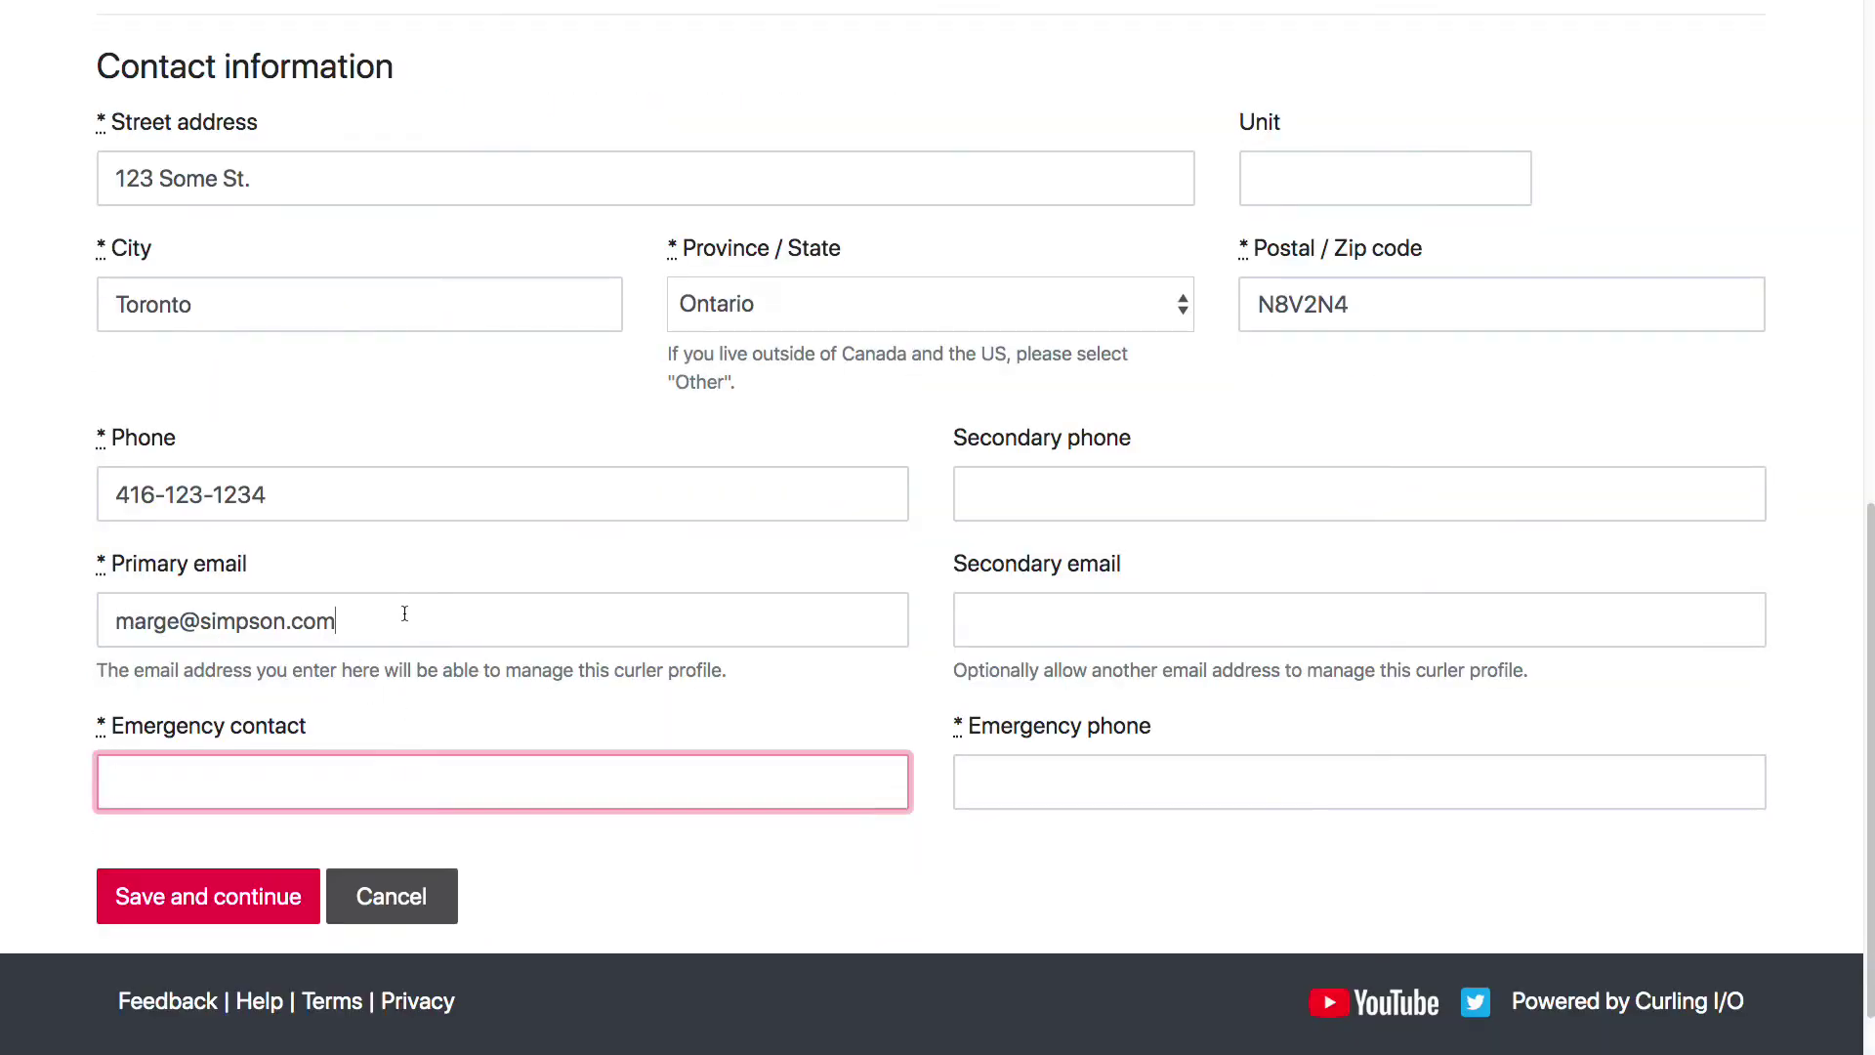
triple_click(404, 613)
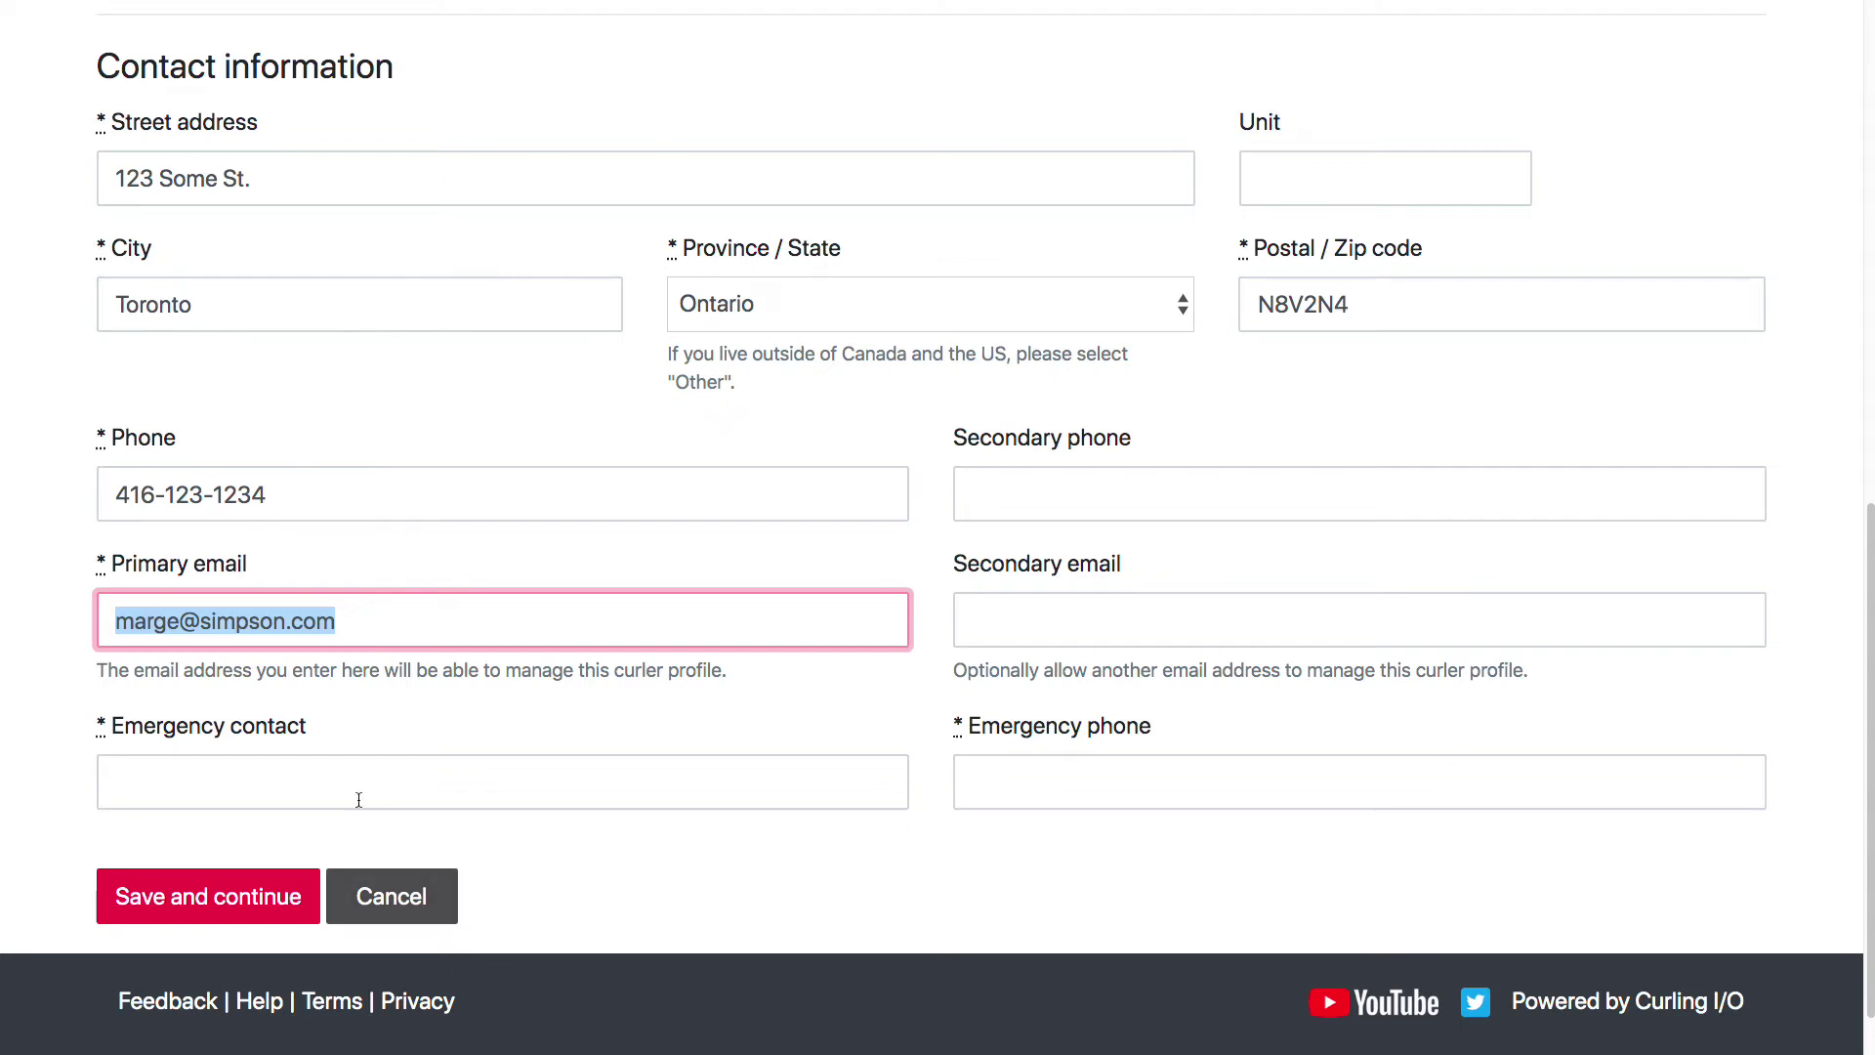
left_click(302, 758)
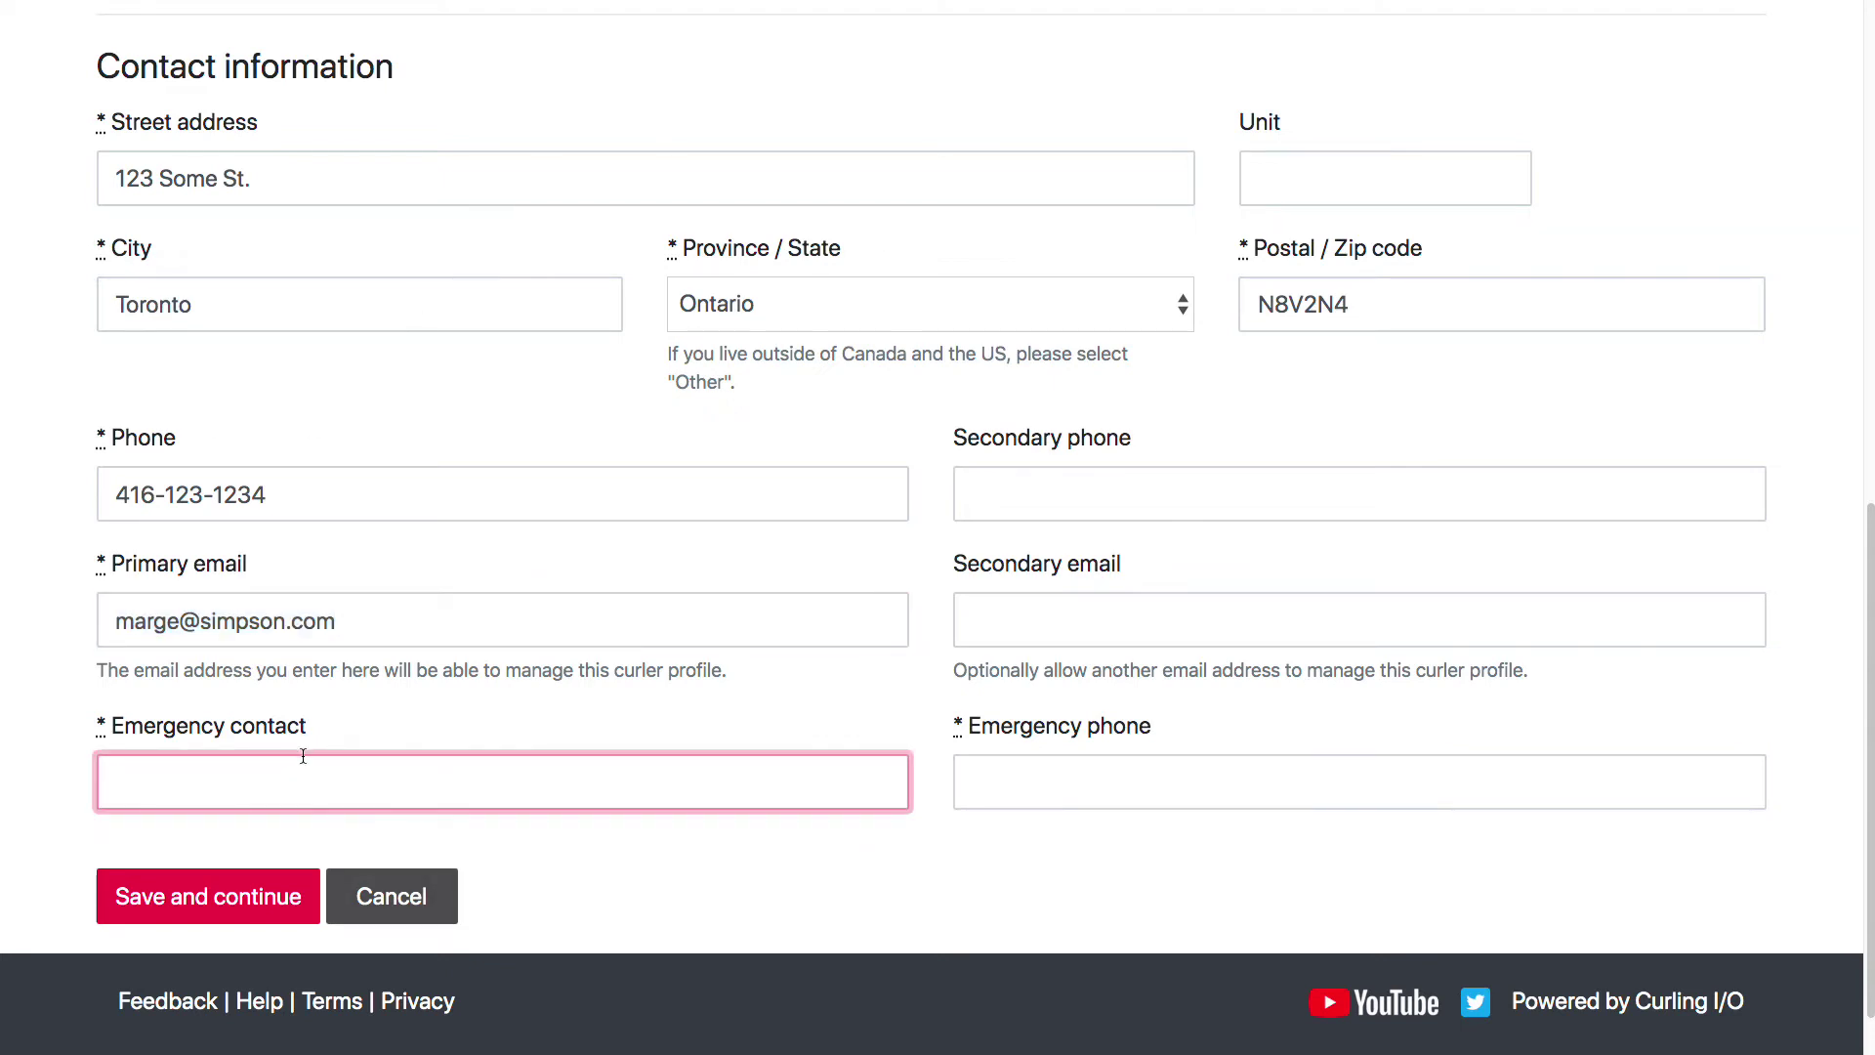
type("Homer")
key("Tab")
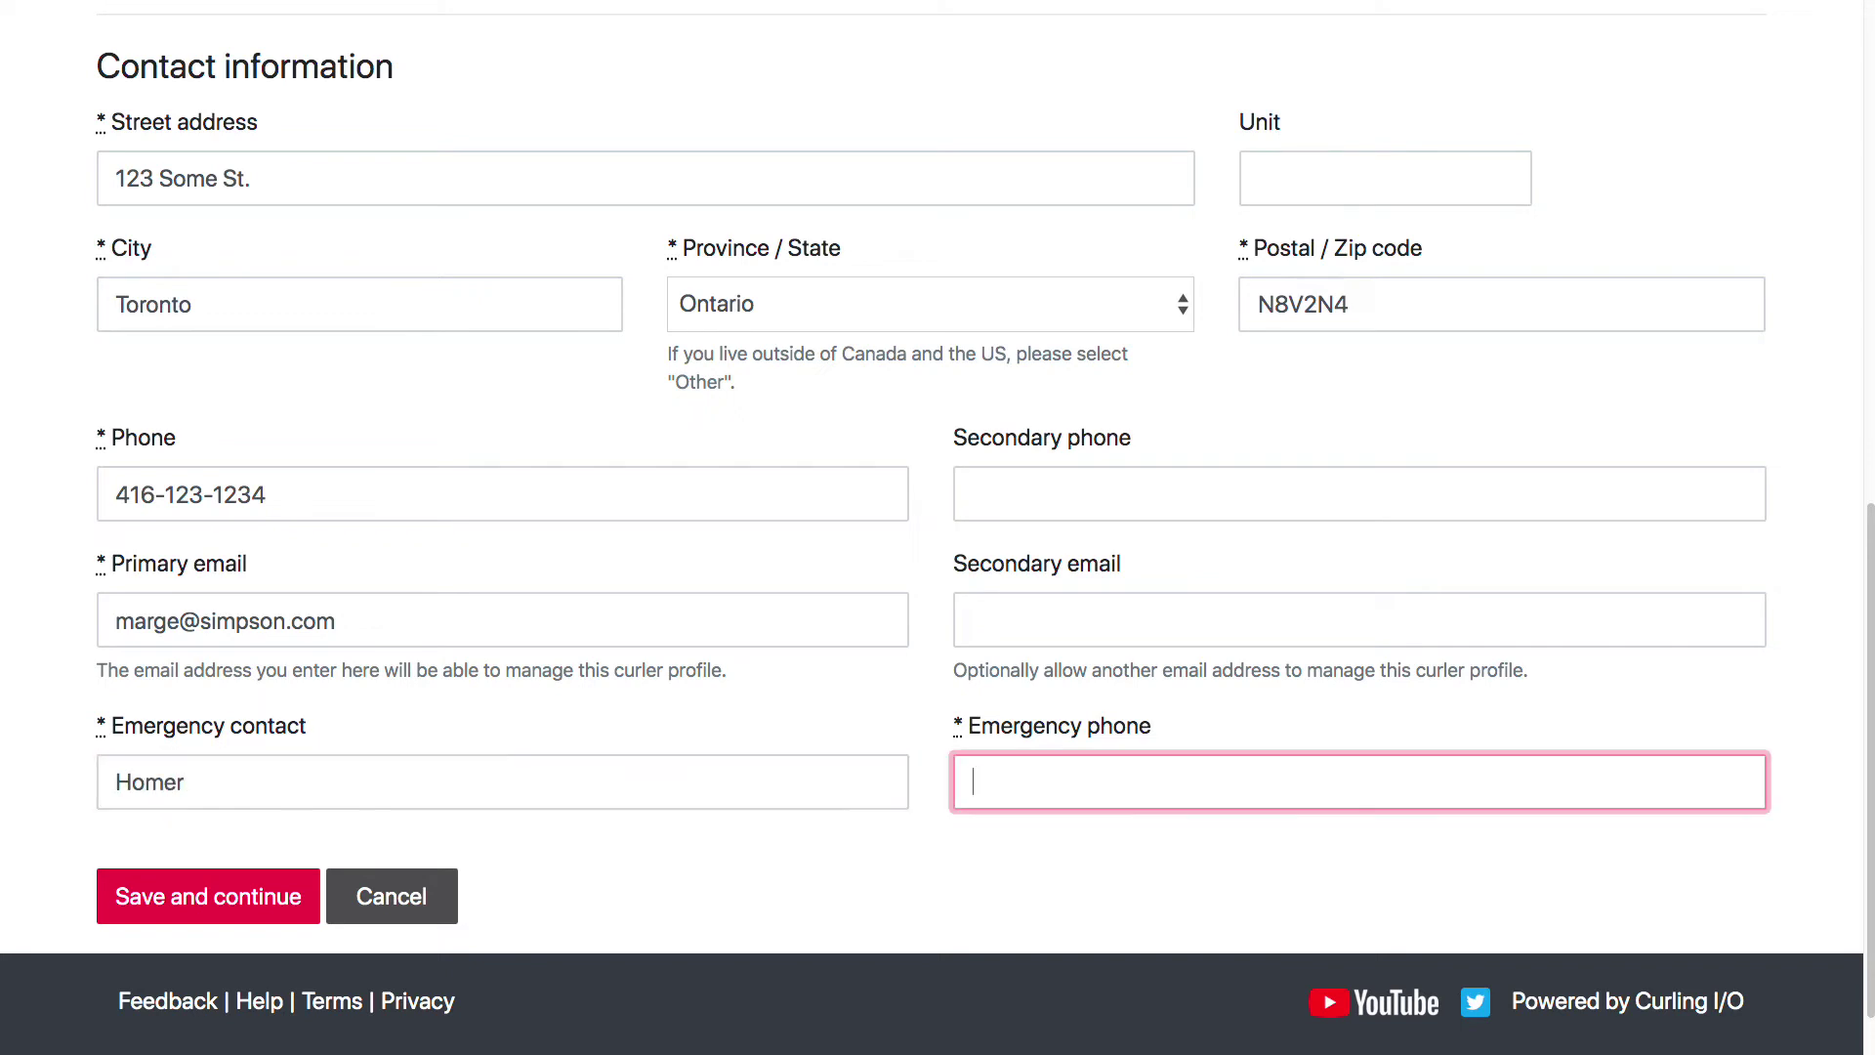
type("416-123-1234")
Save the new profile and accept the liability waiver by entering 'I agree'
left_click(127, 882)
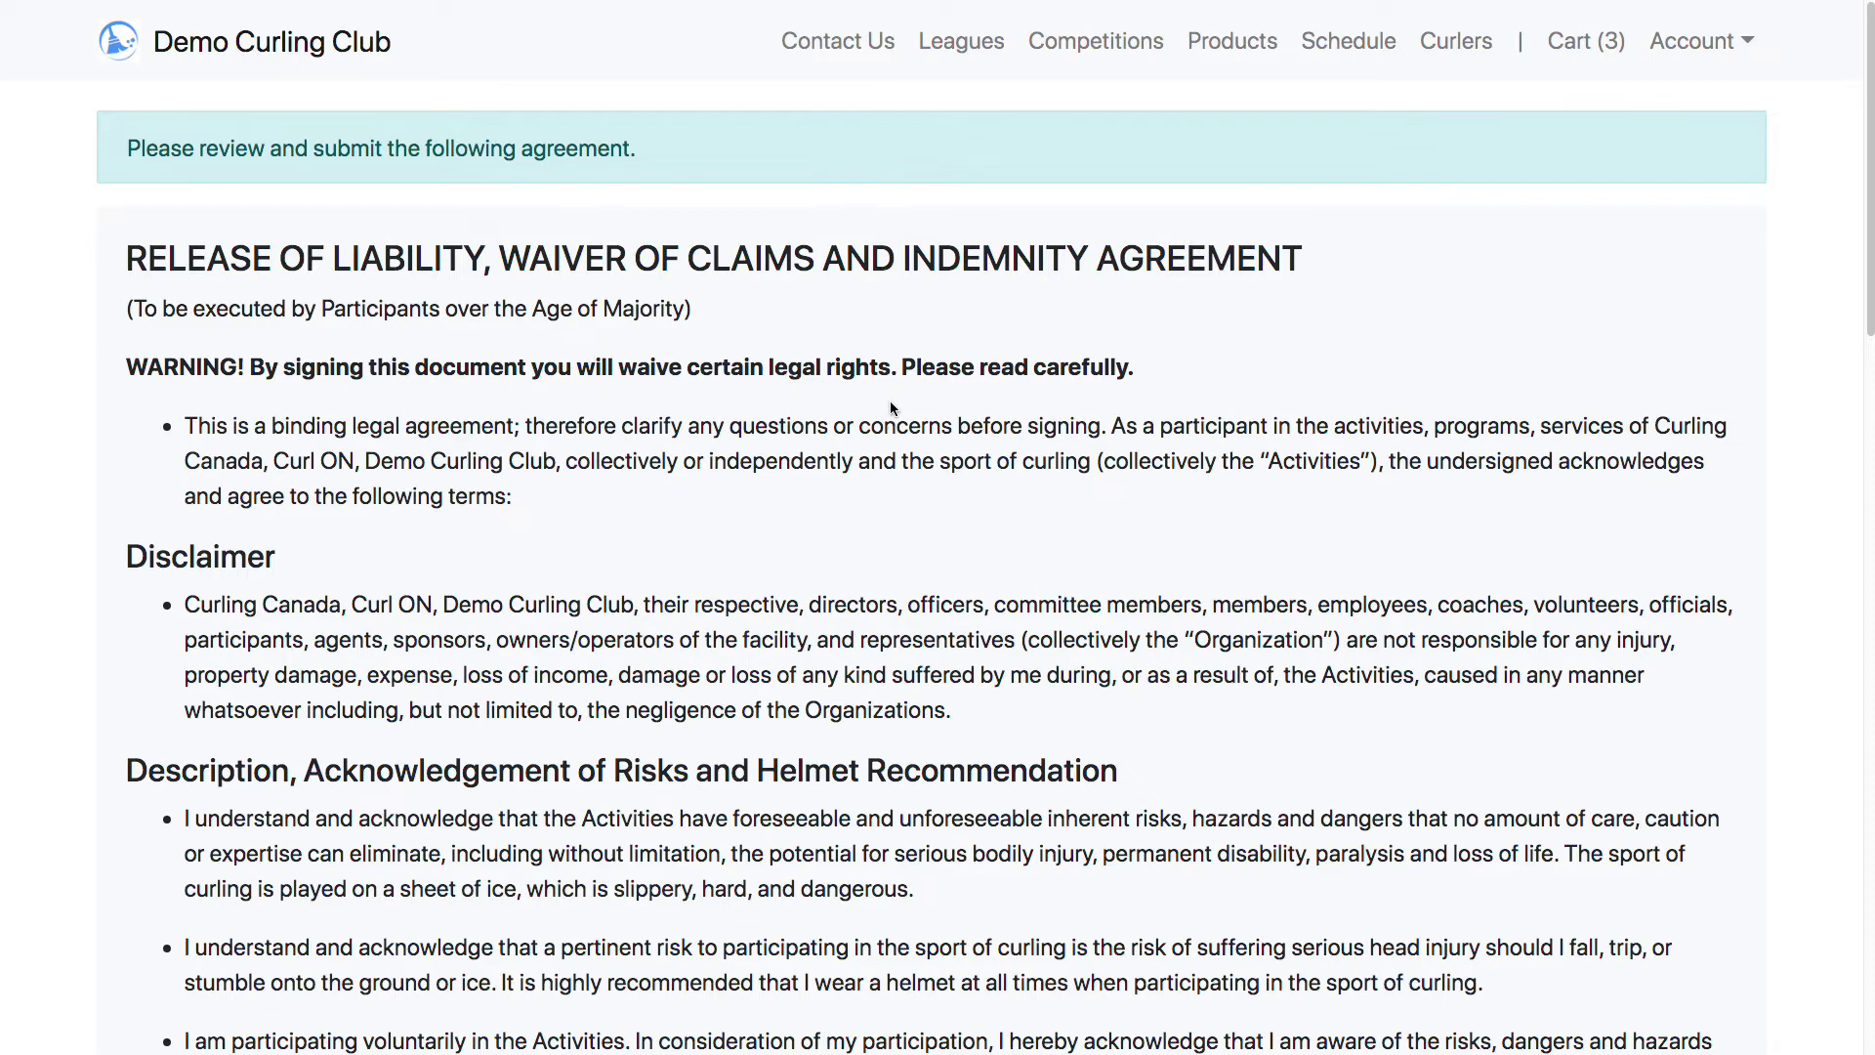
scroll(1000, 586, "down", 15)
scroll(1000, 594, "down", 5)
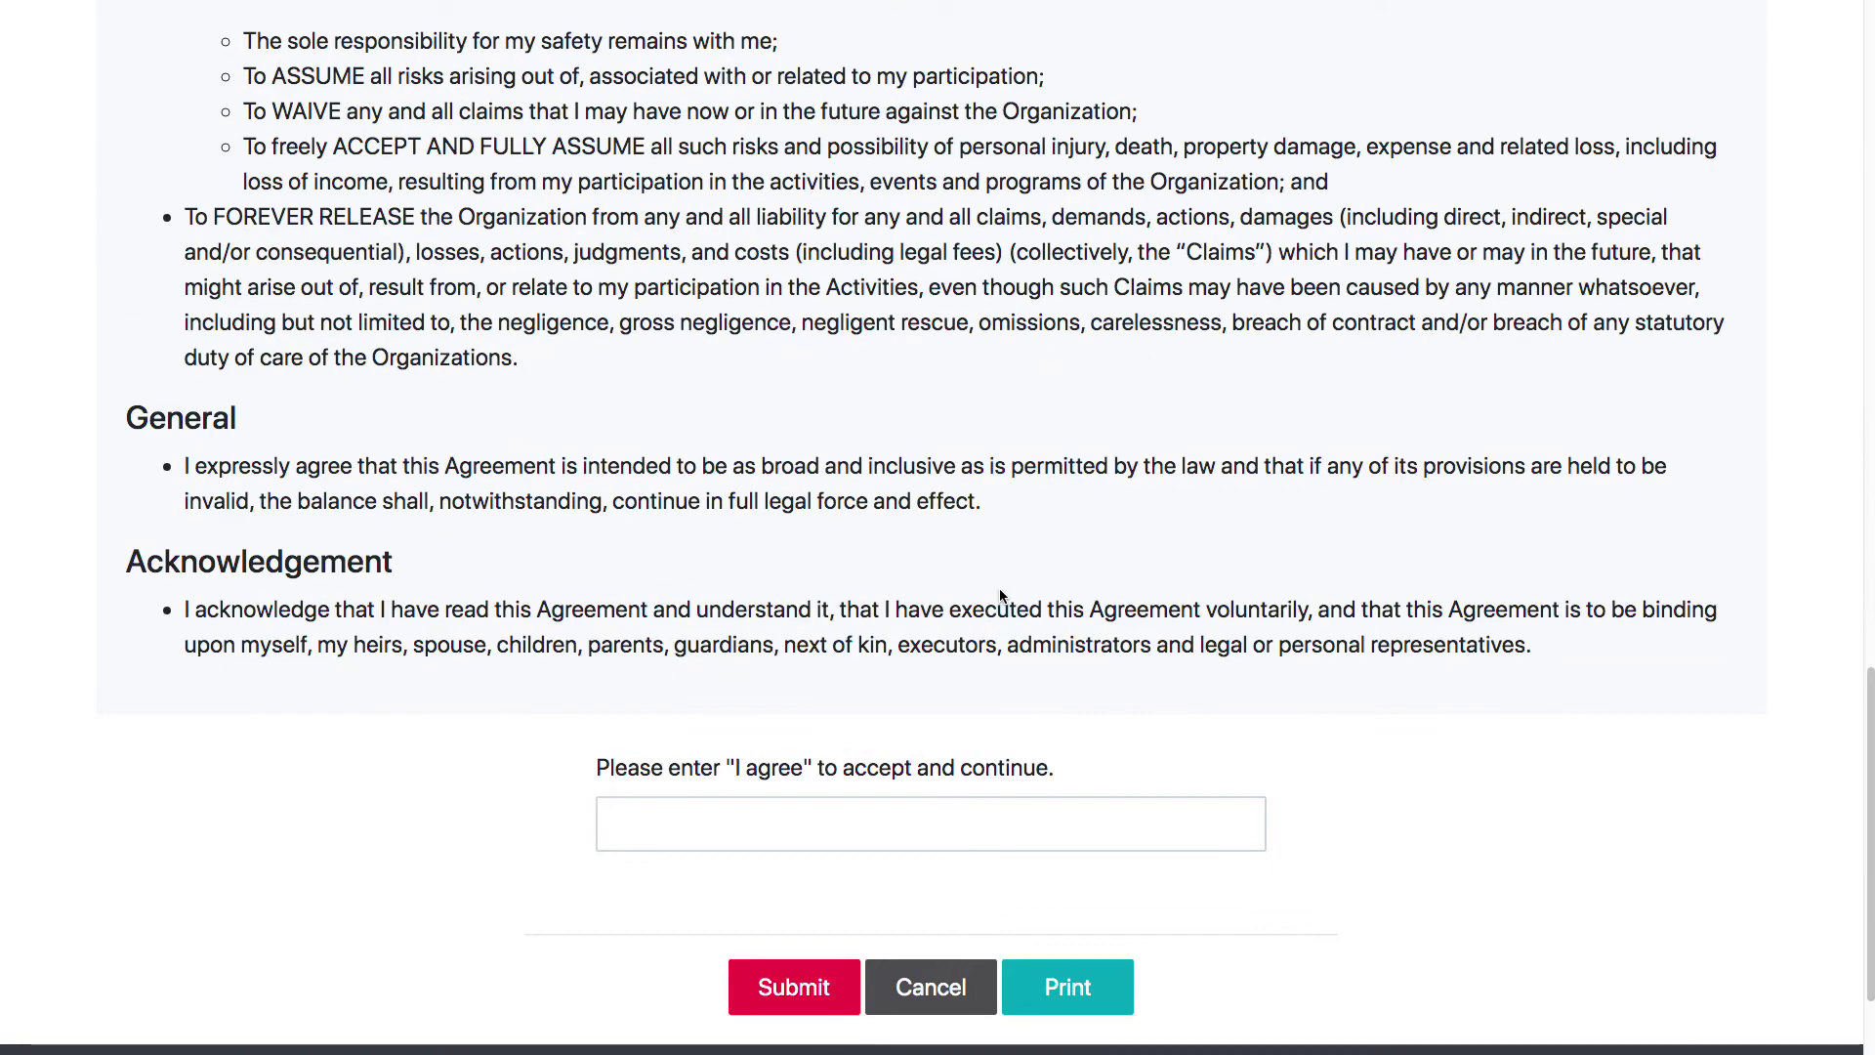
left_click(776, 808)
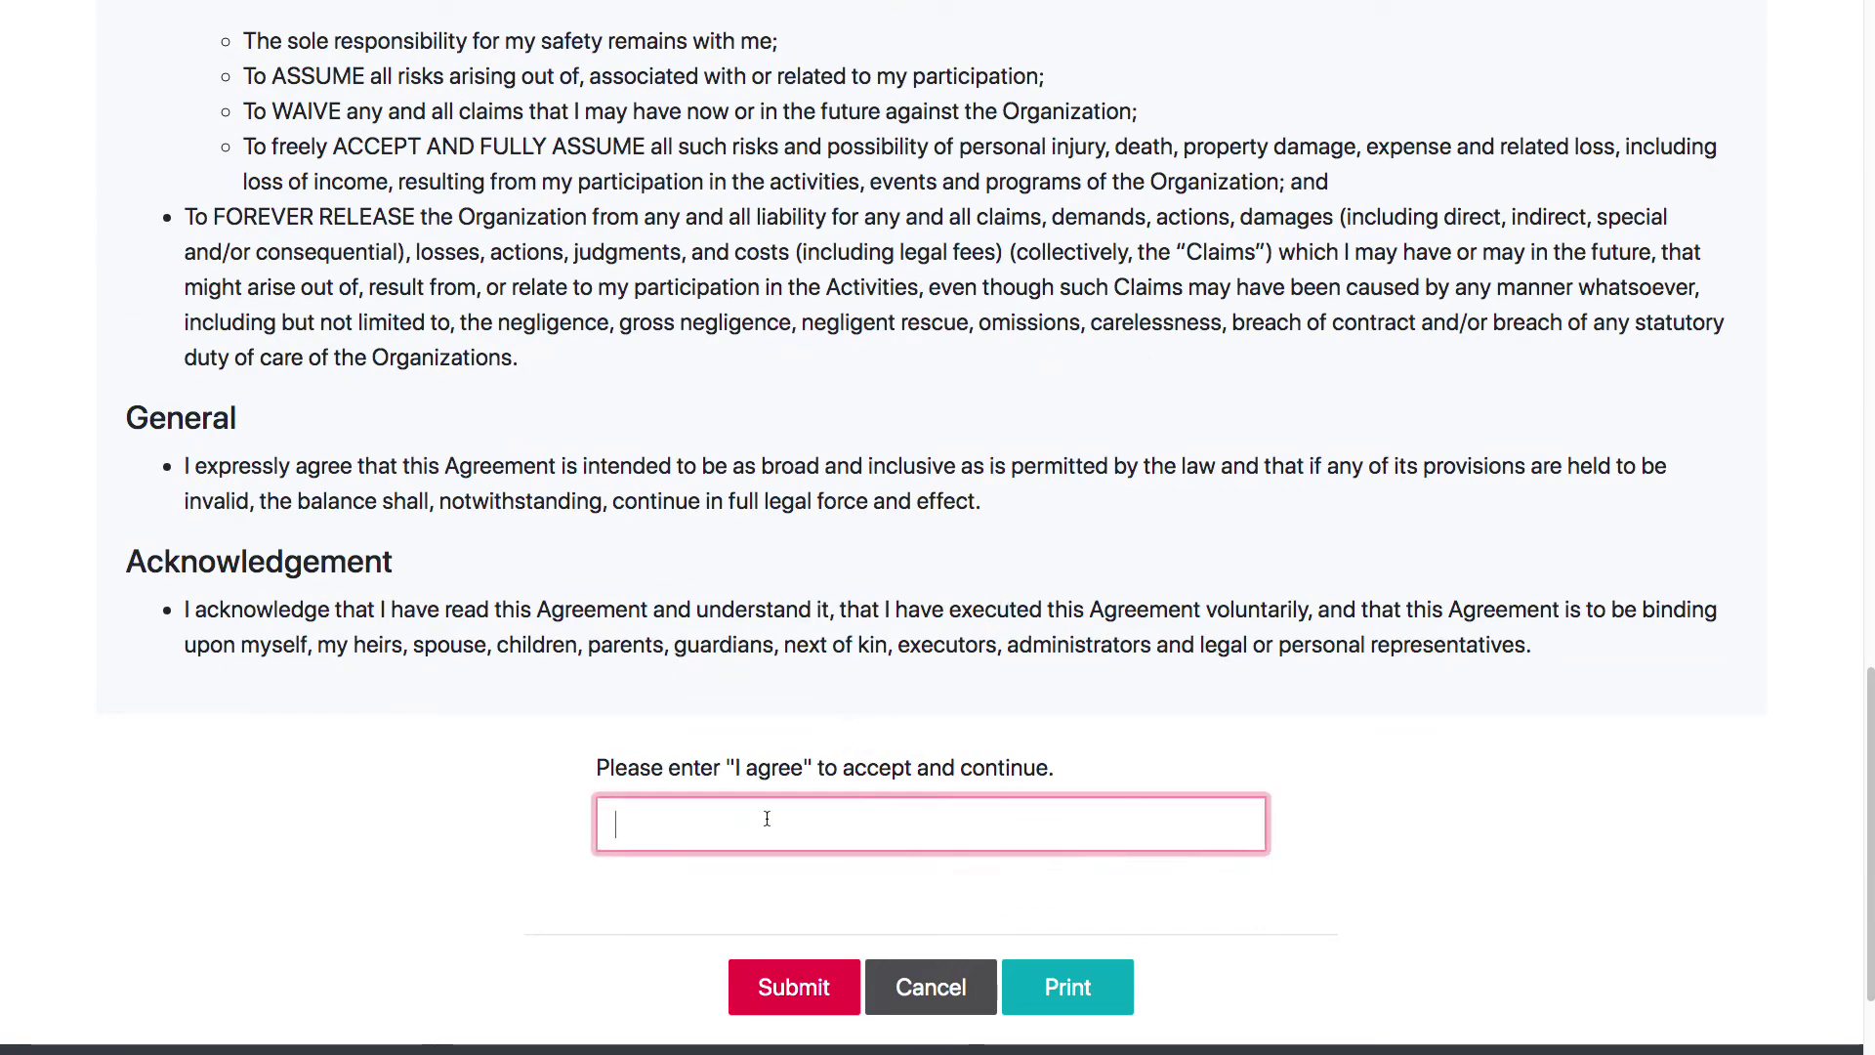
type("I agree")
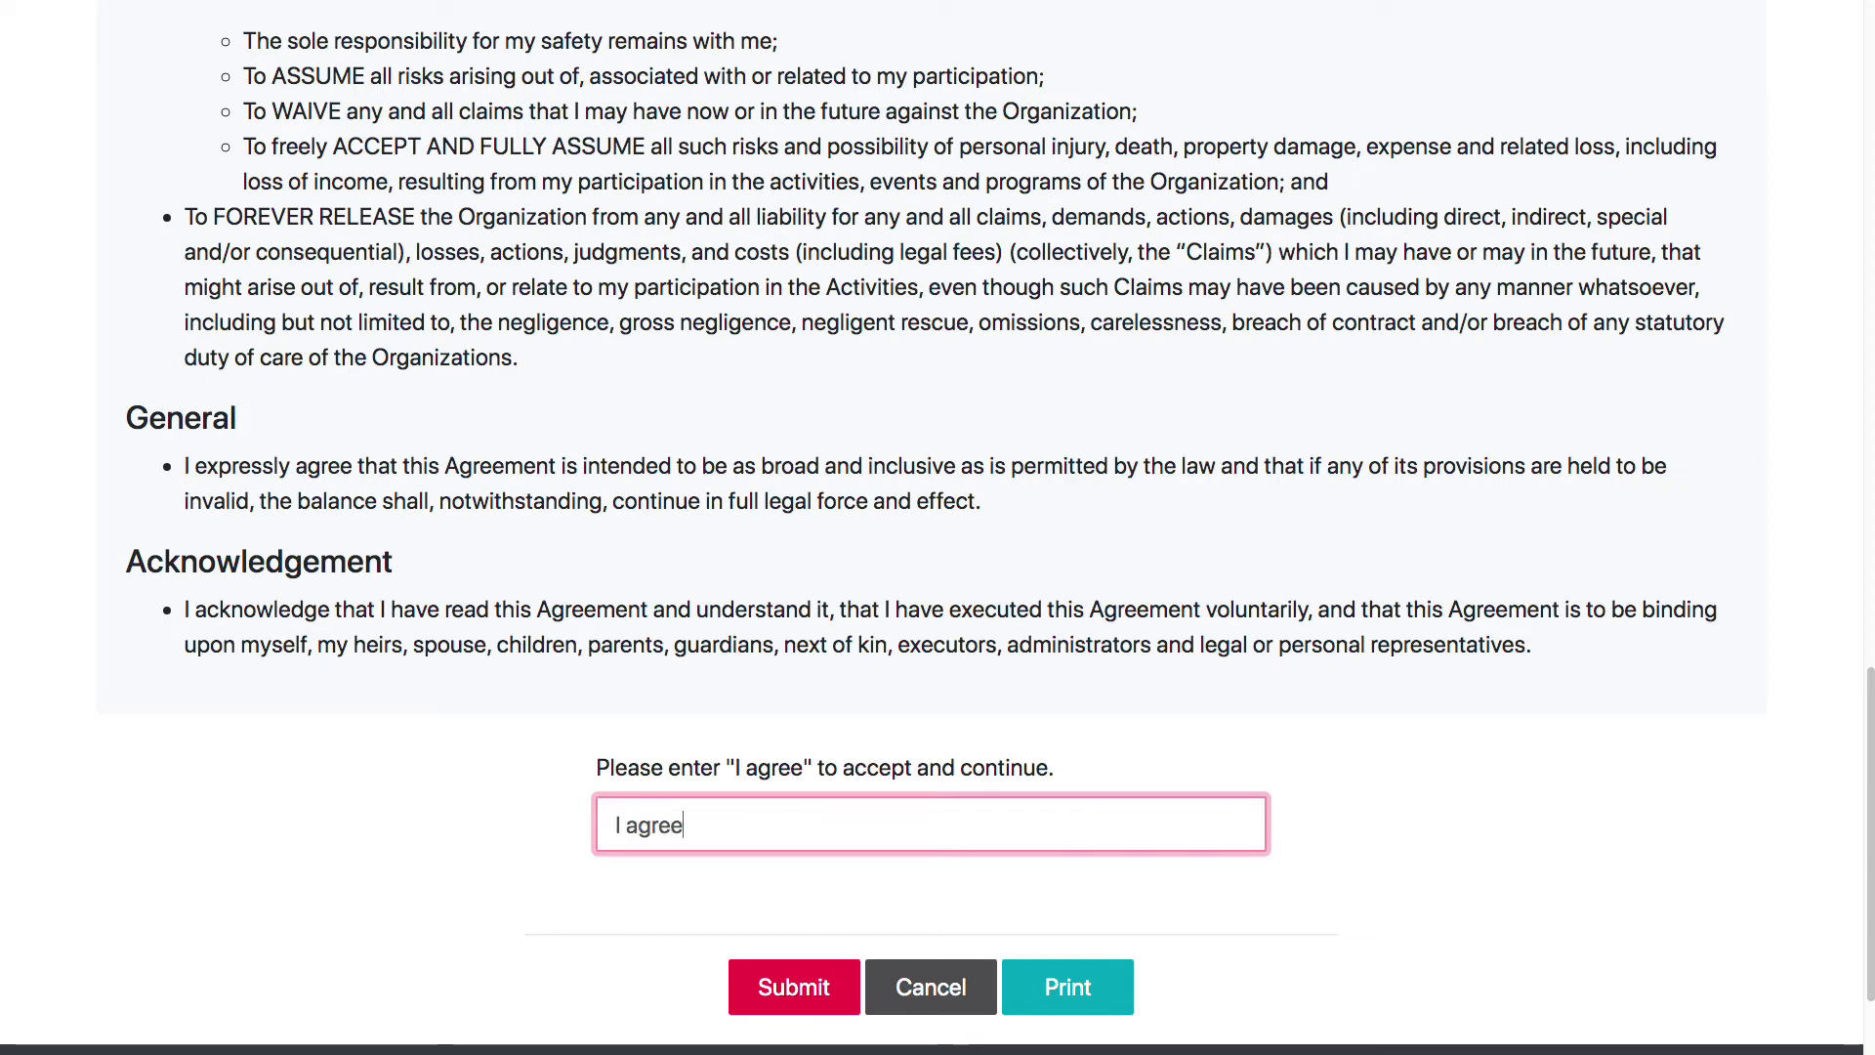
left_click(793, 1001)
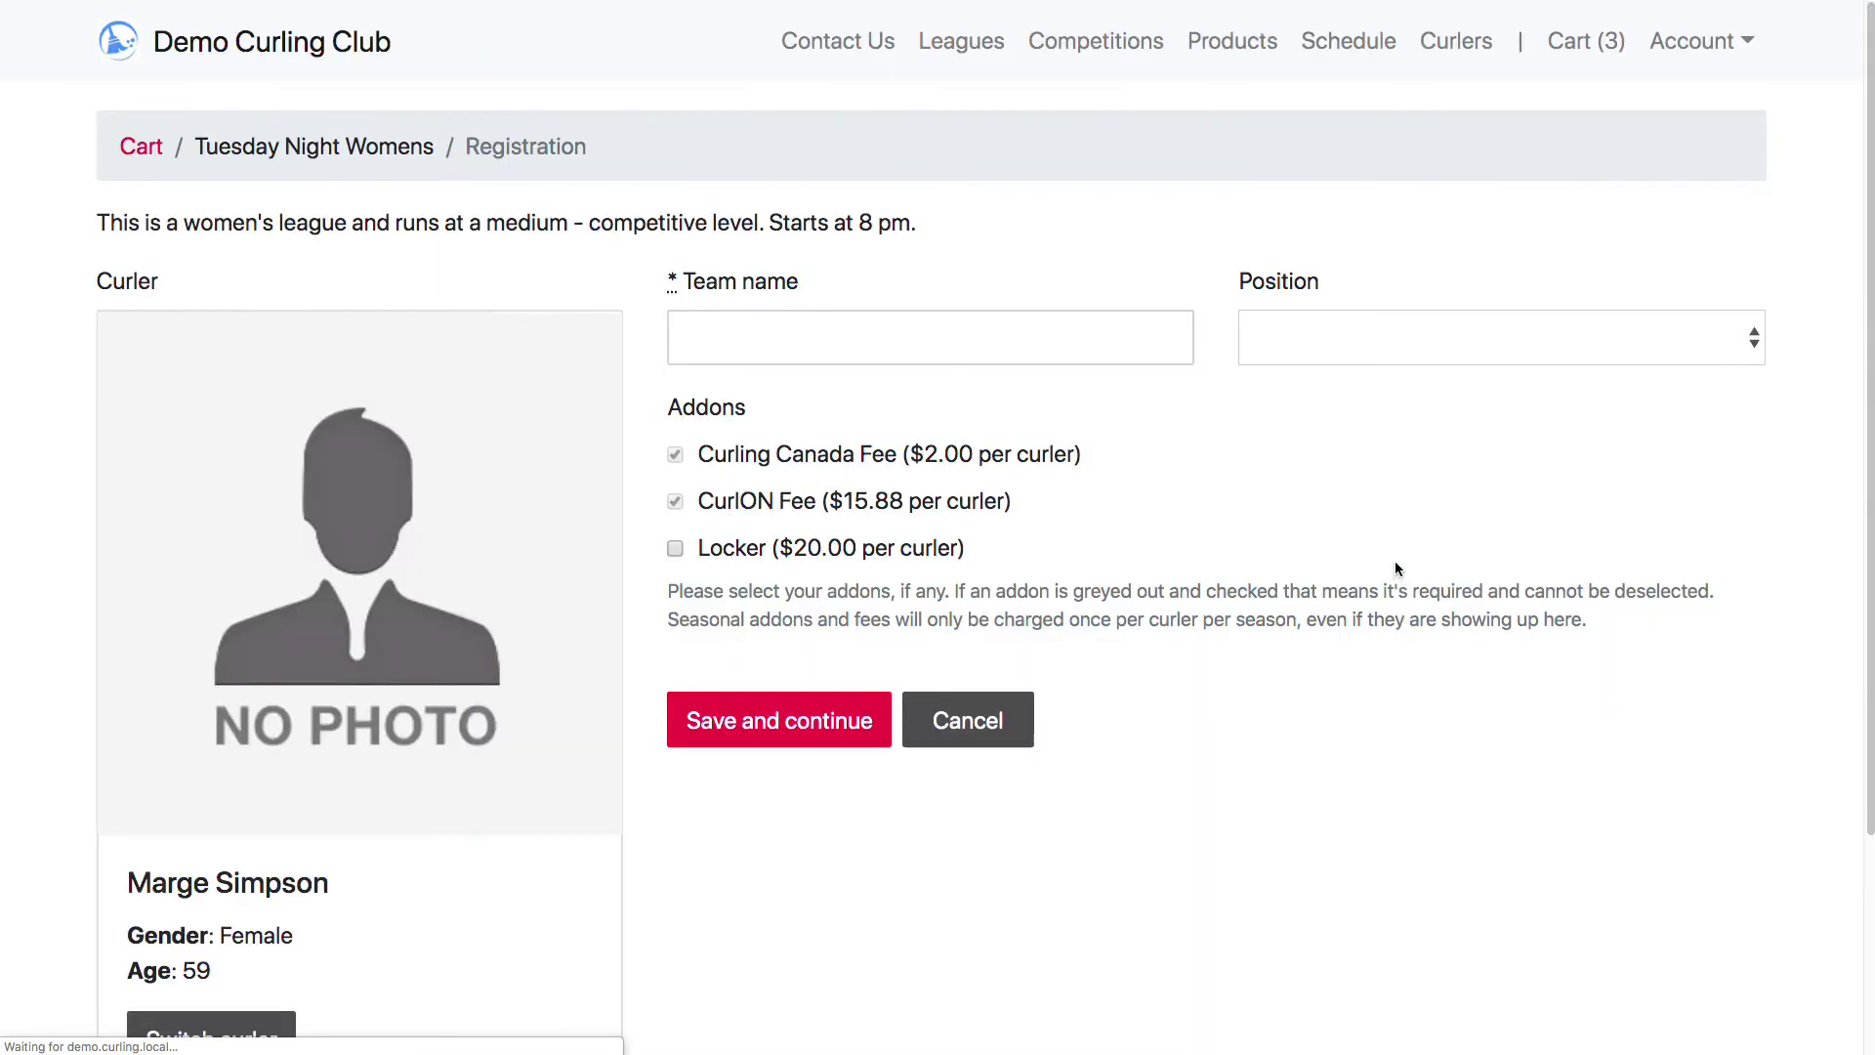
Register her on 'Team Simpson' as Third with no locker, and save
left_click(834, 312)
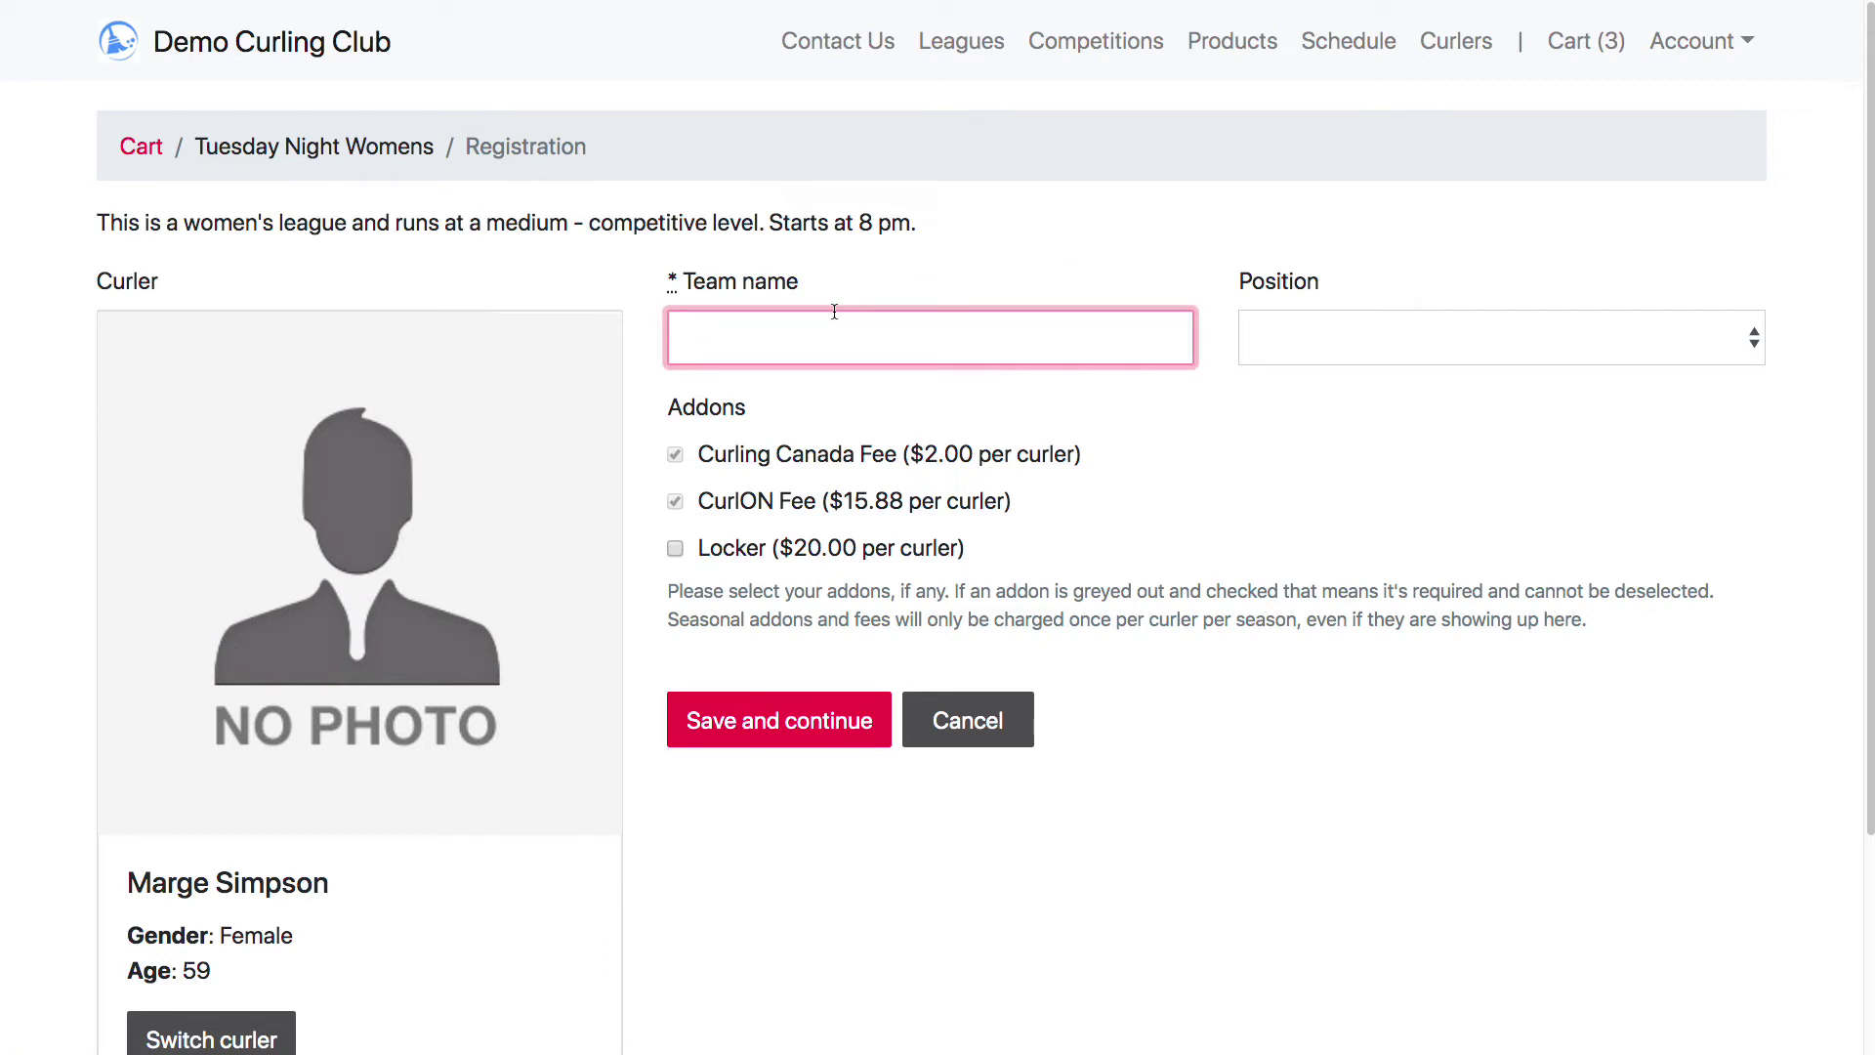
type("Team Simpson")
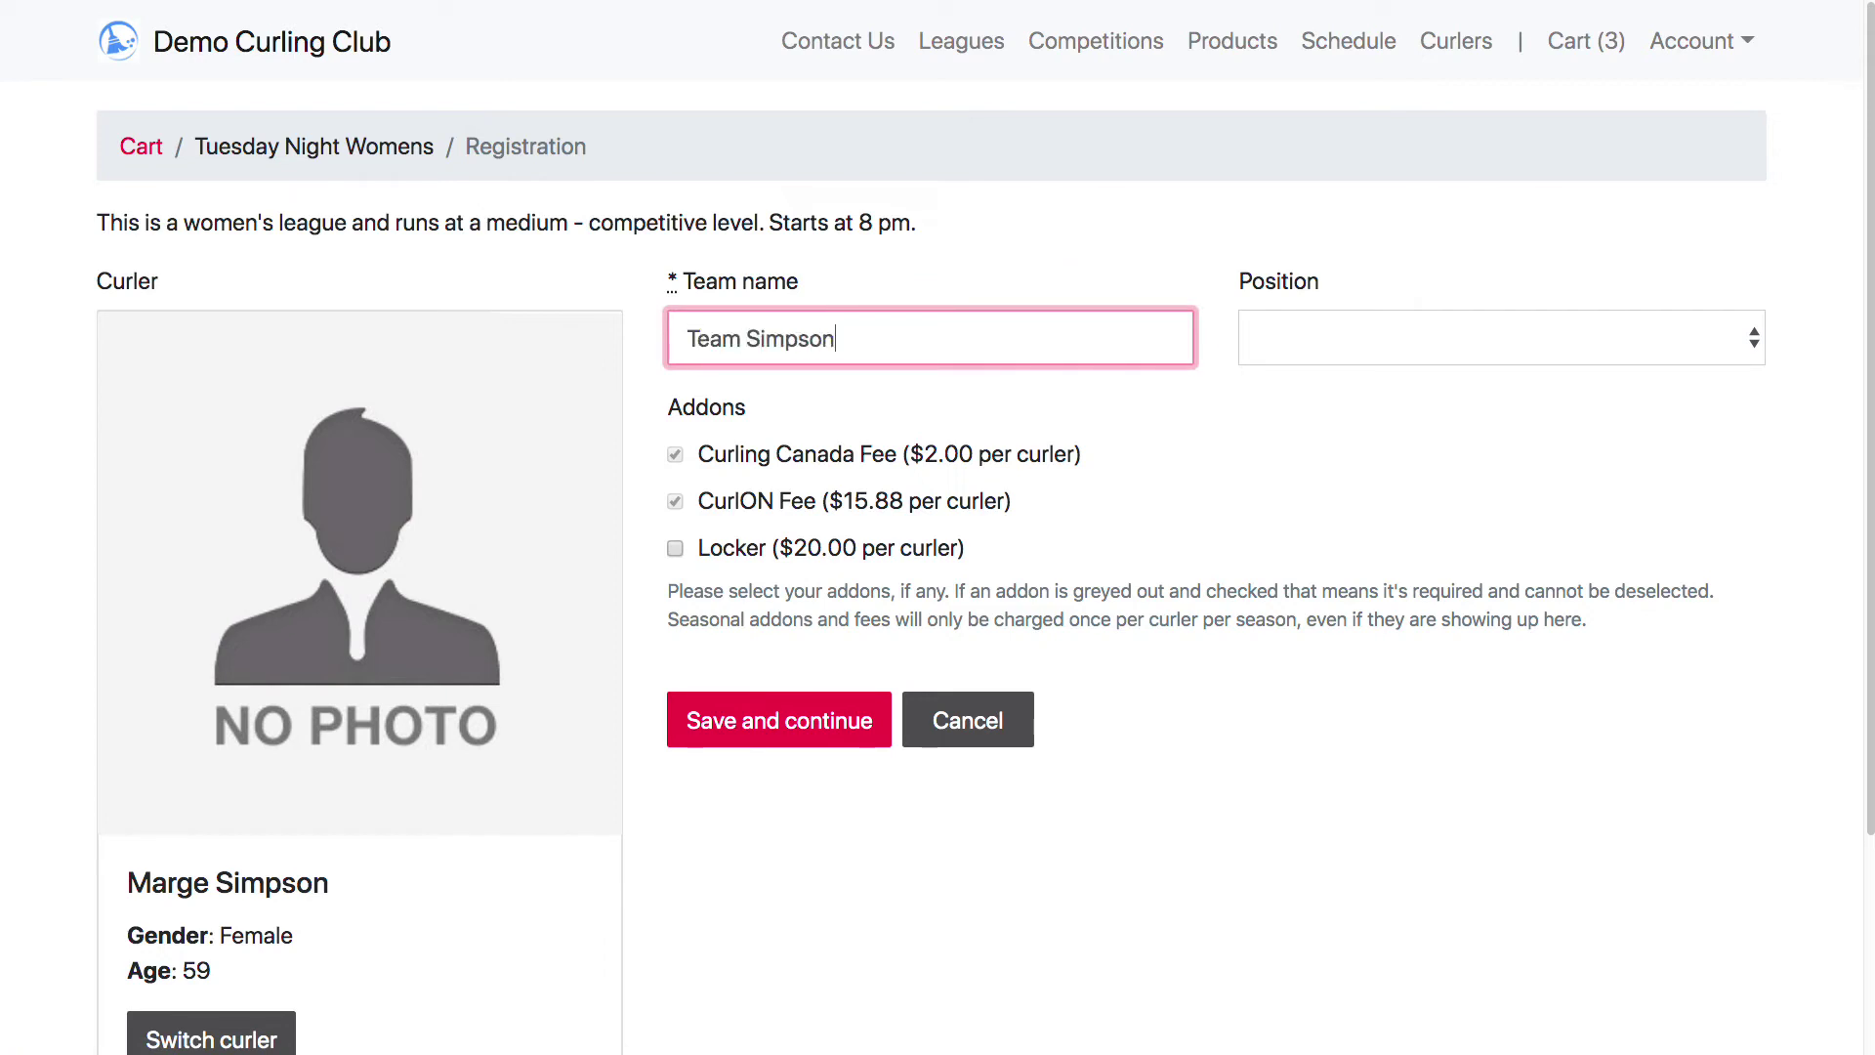
left_click(1244, 315)
left_click(1346, 383)
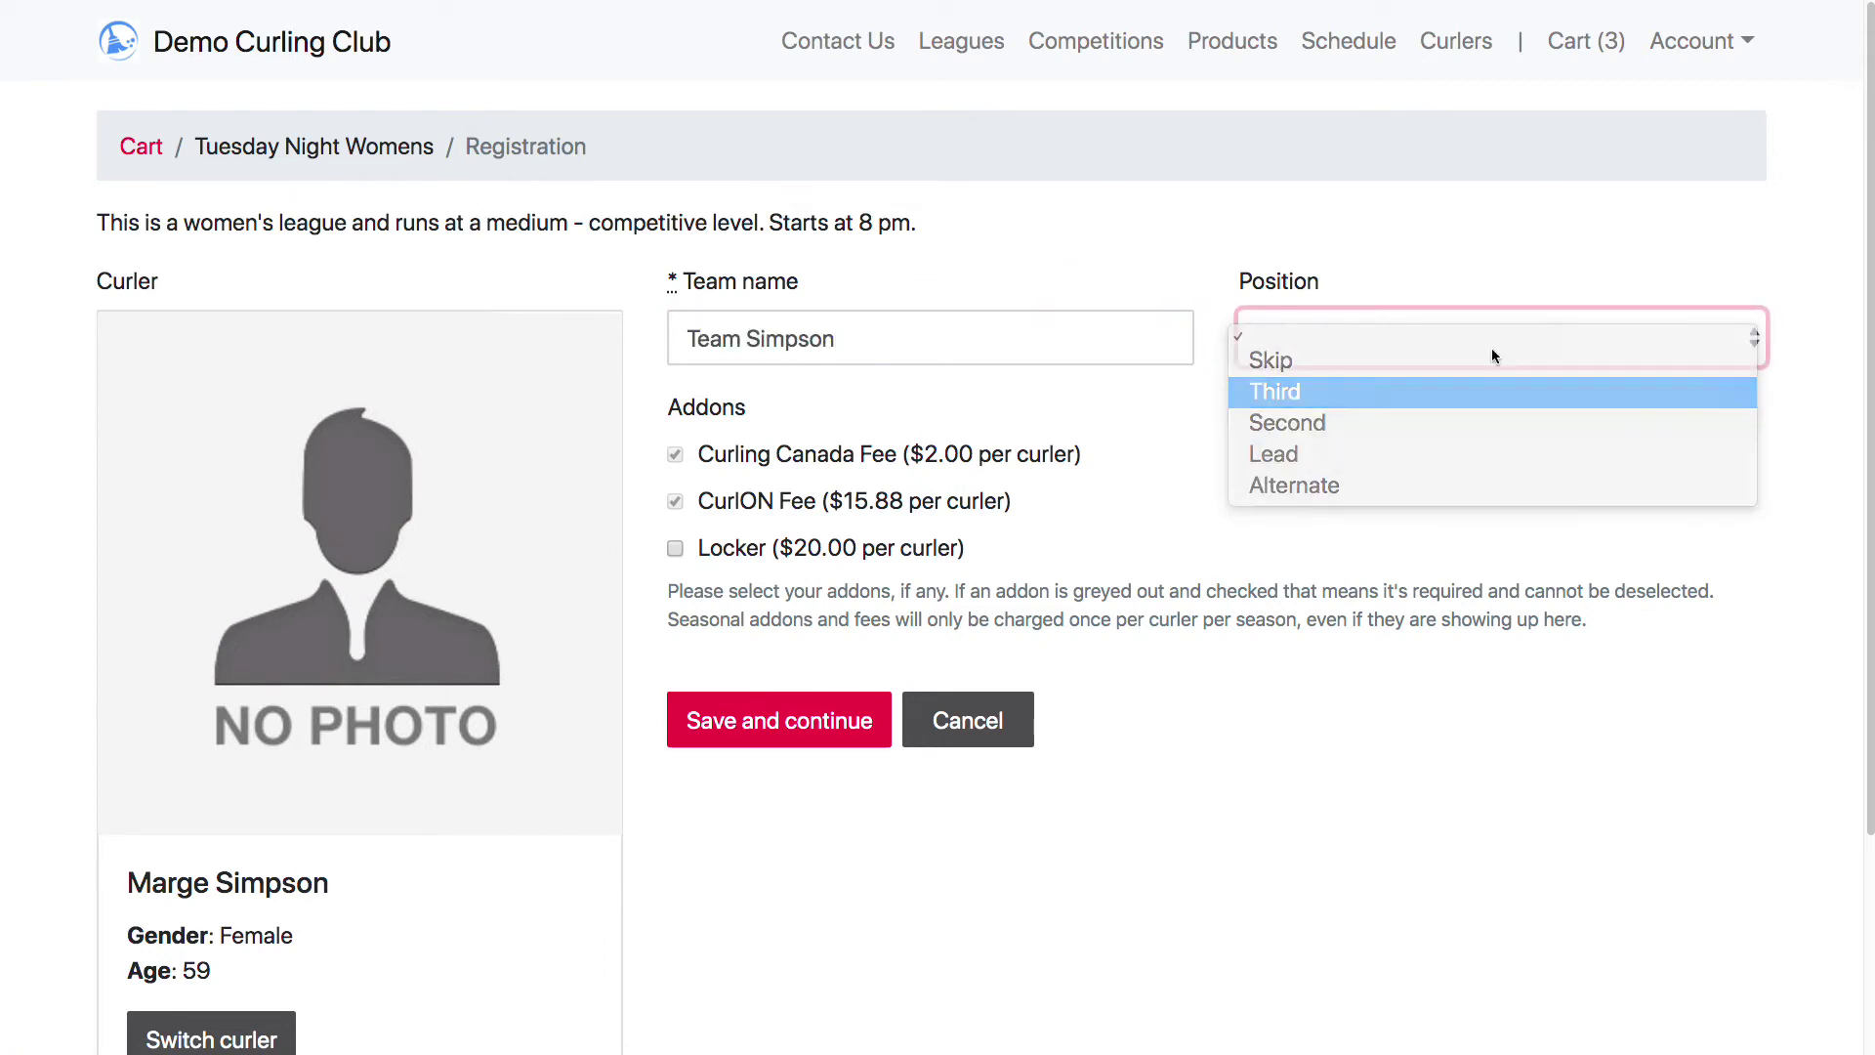
left_click(675, 548)
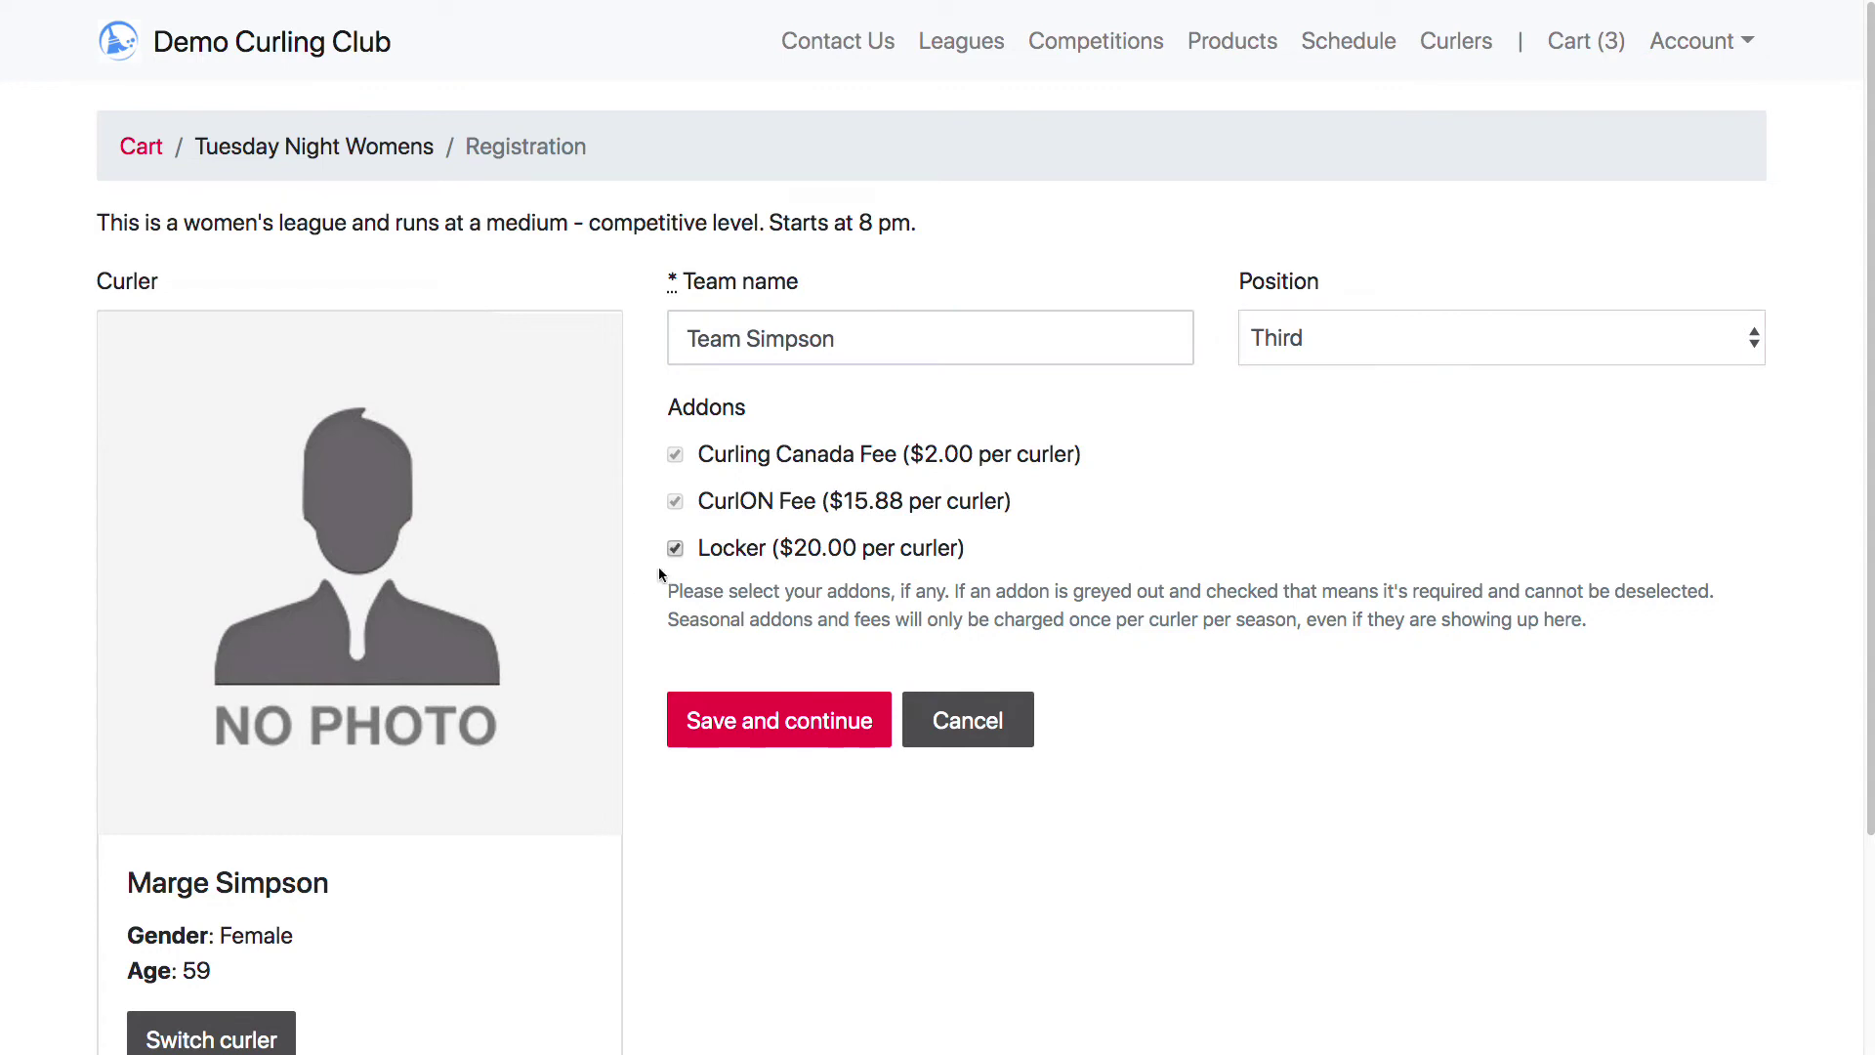
left_click(734, 551)
left_click(779, 718)
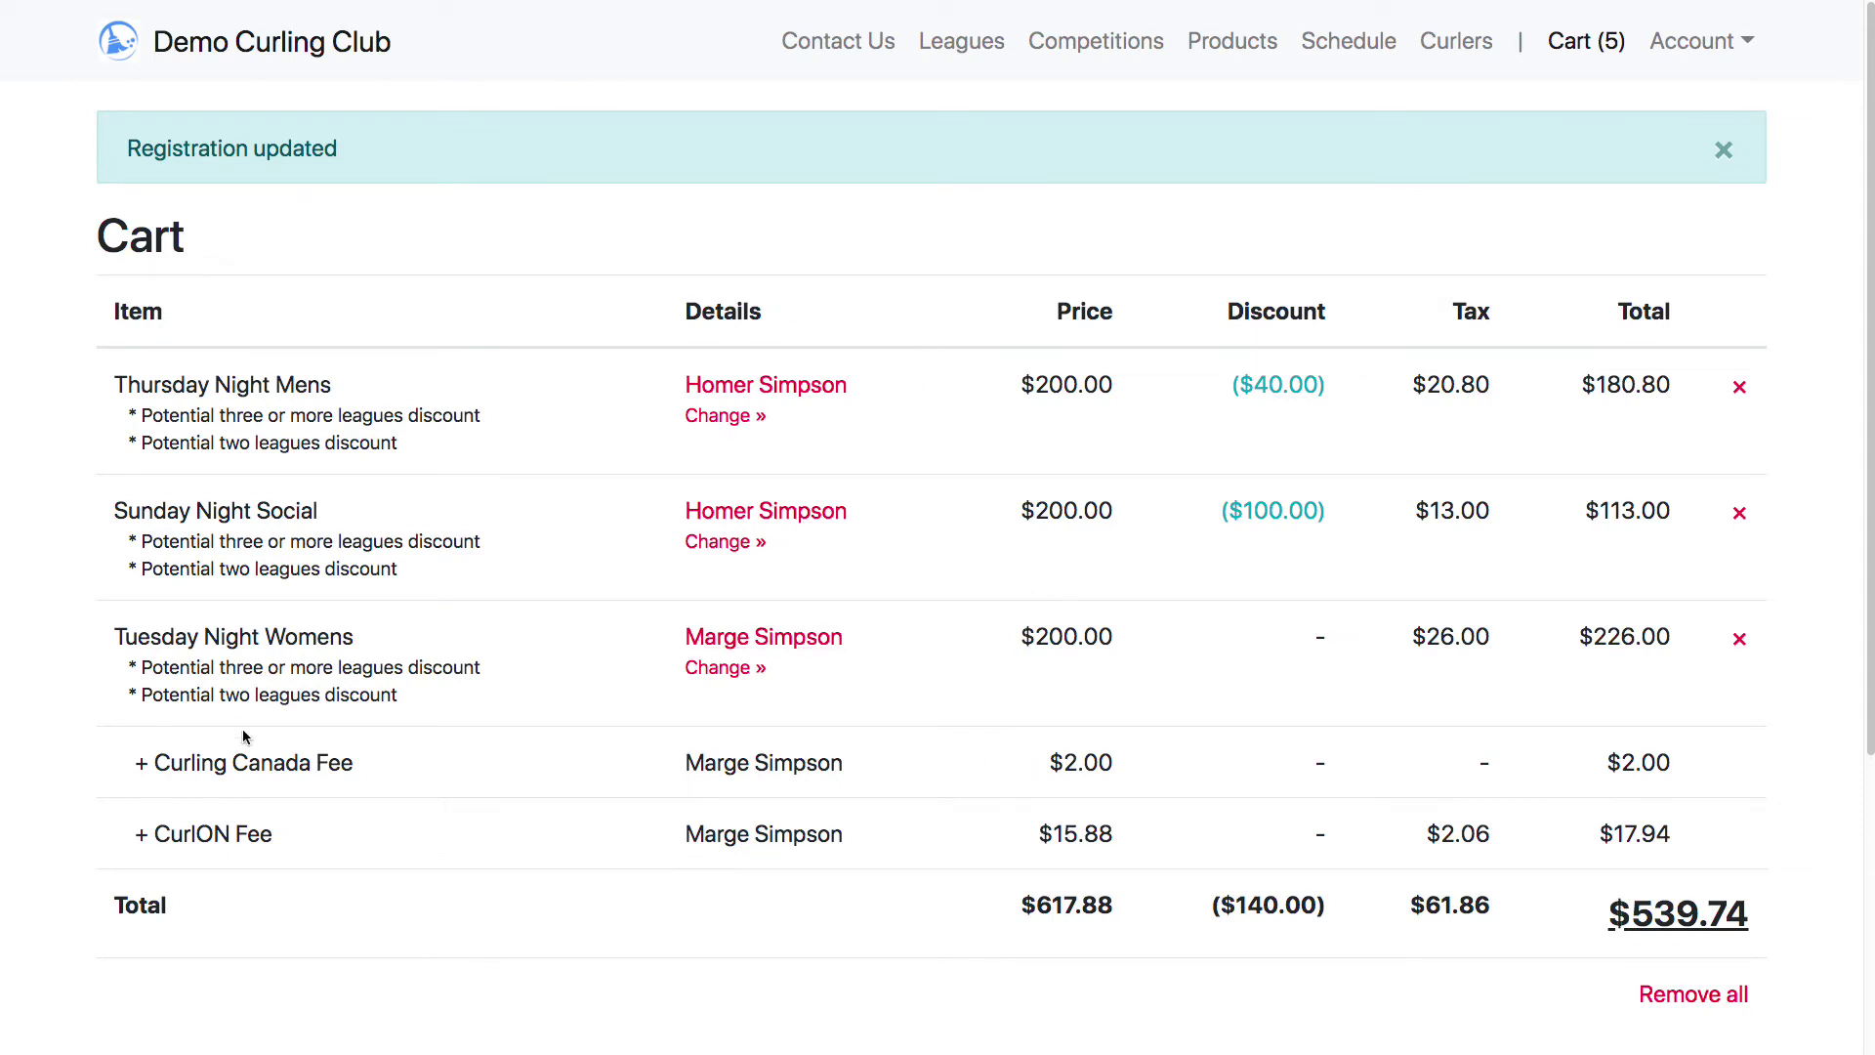
left_click_drag(190, 764, 353, 766)
left_click_drag(191, 835, 232, 835)
left_click_drag(705, 765, 874, 767)
left_click_drag(724, 835, 822, 832)
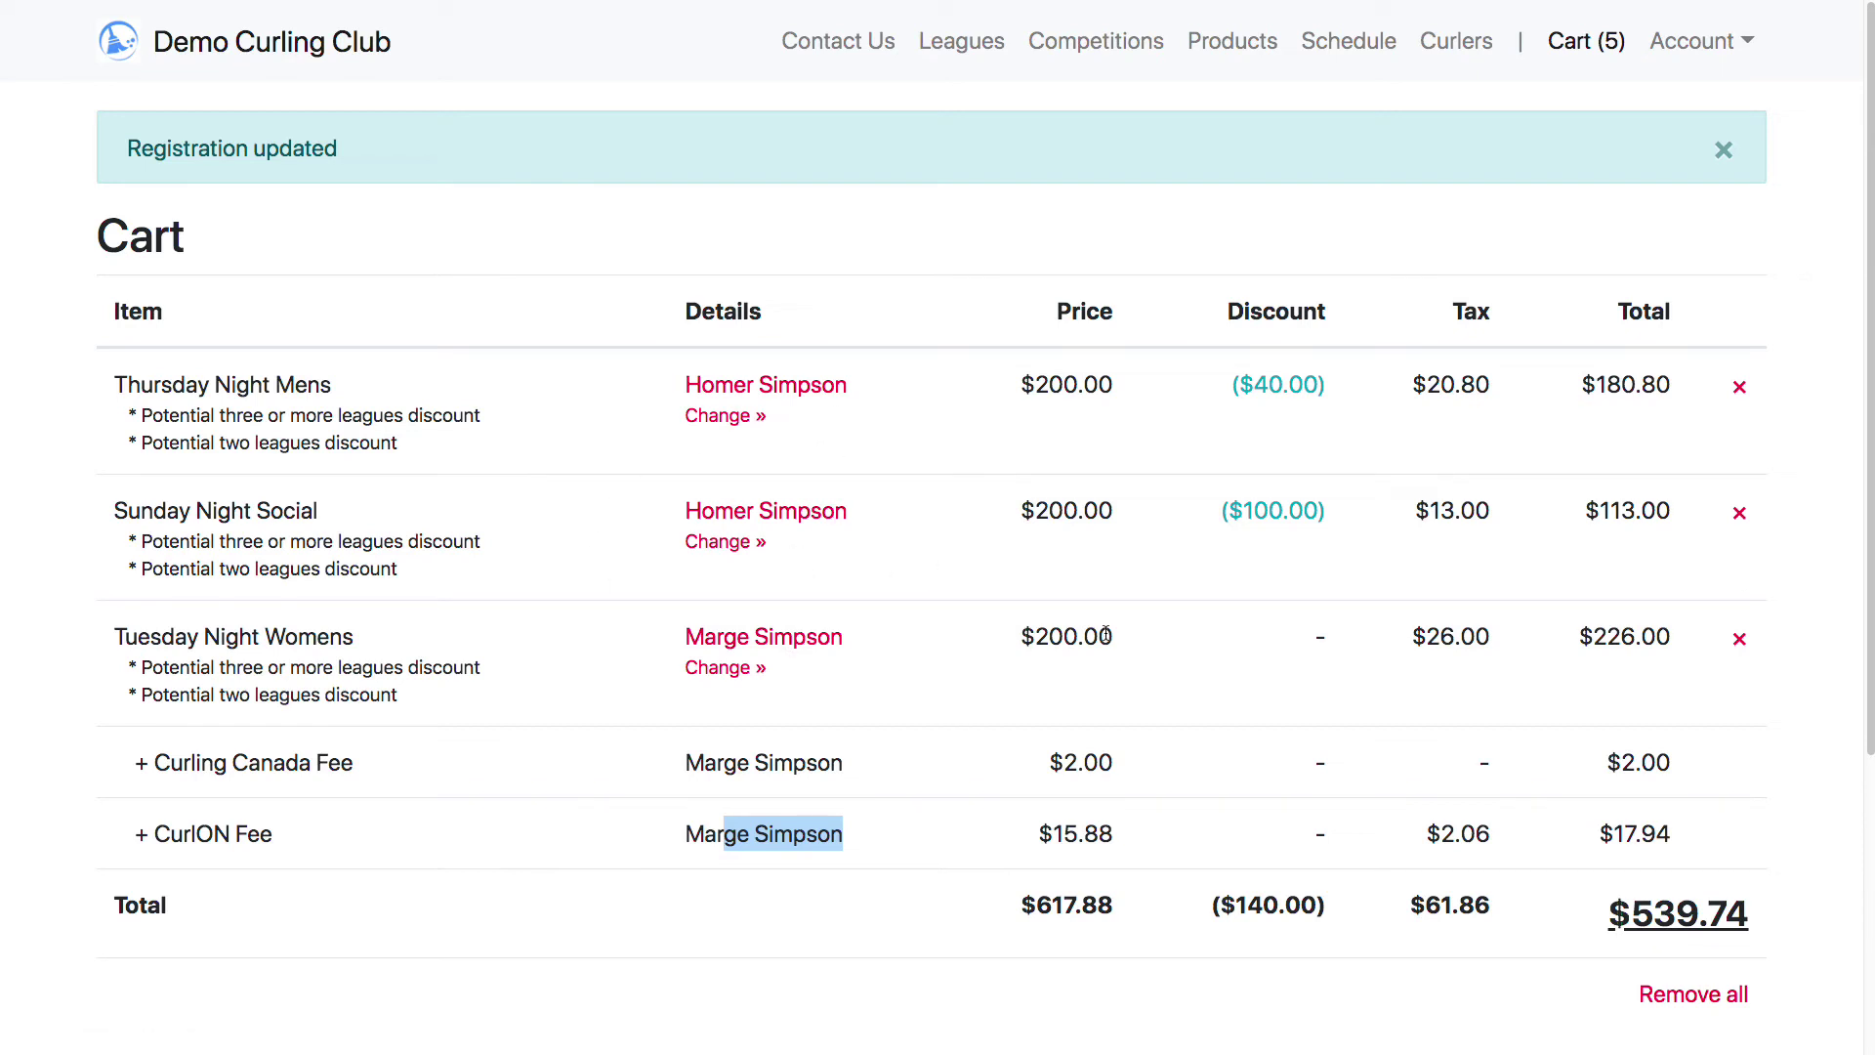
left_click(1131, 735)
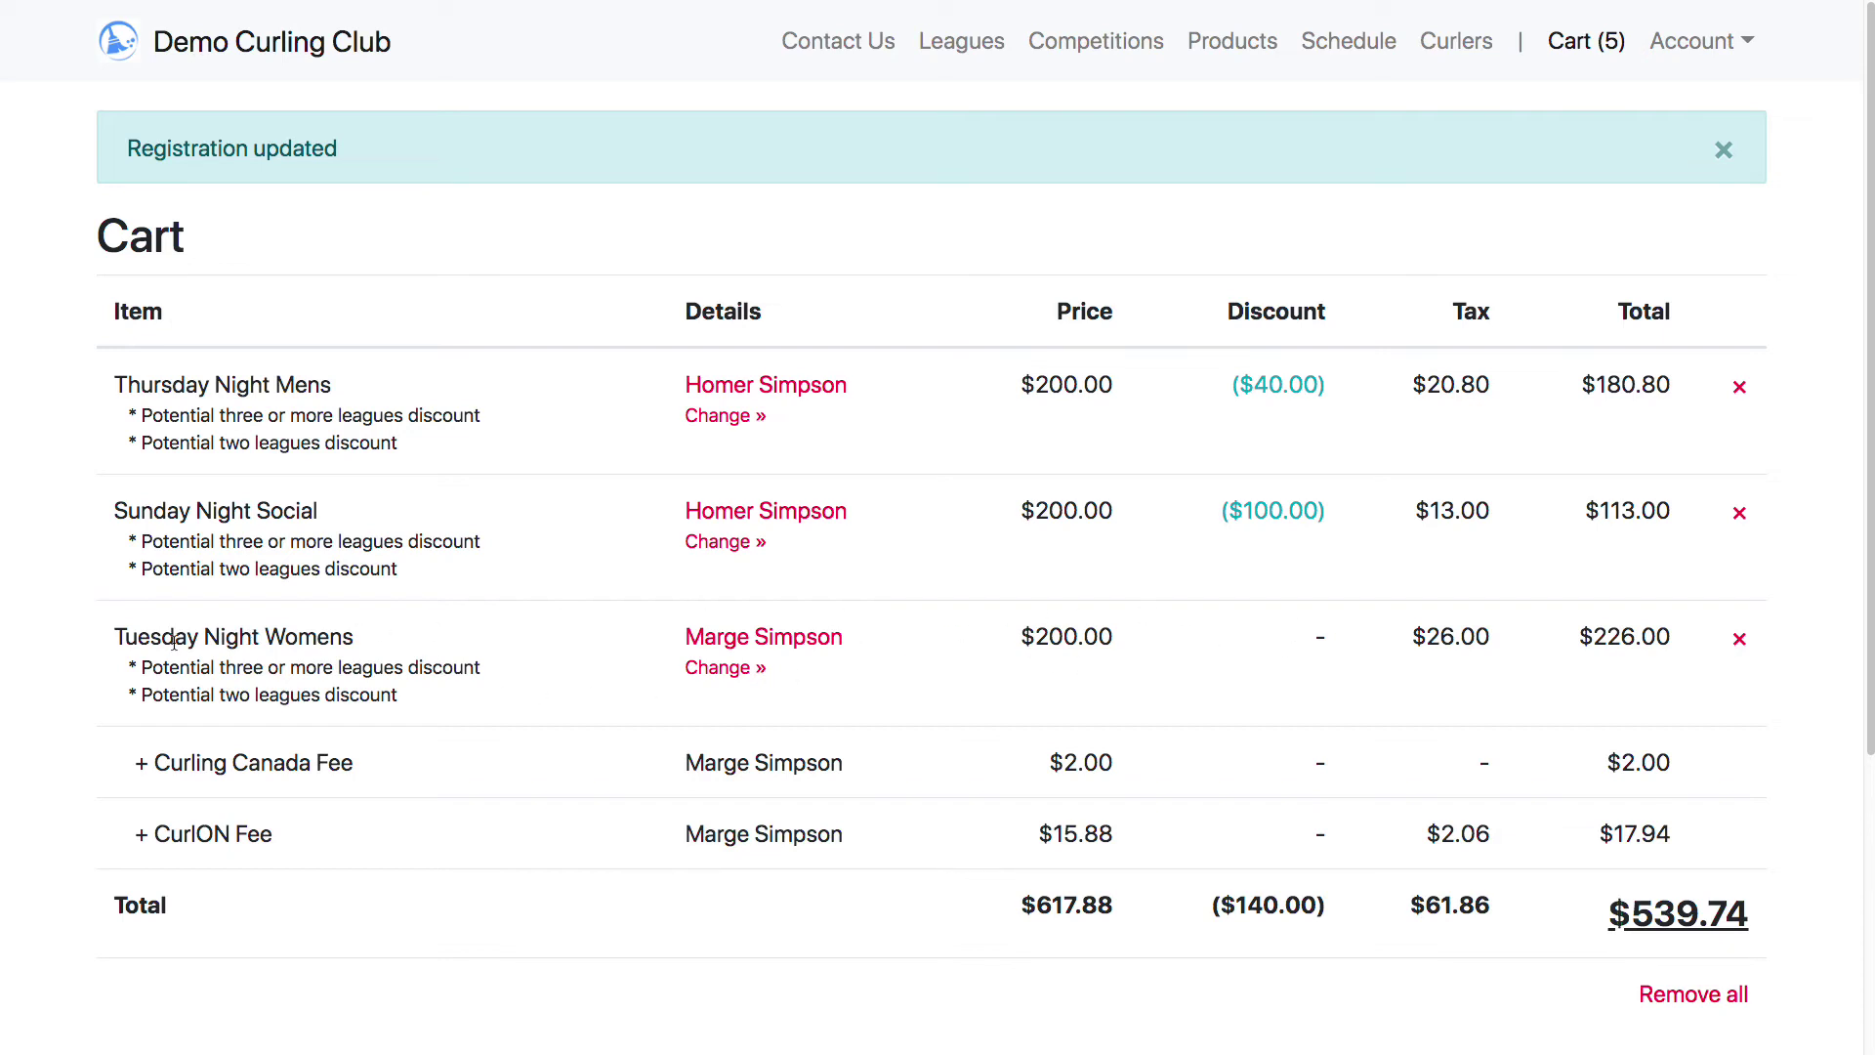
left_click_drag(173, 641, 329, 642)
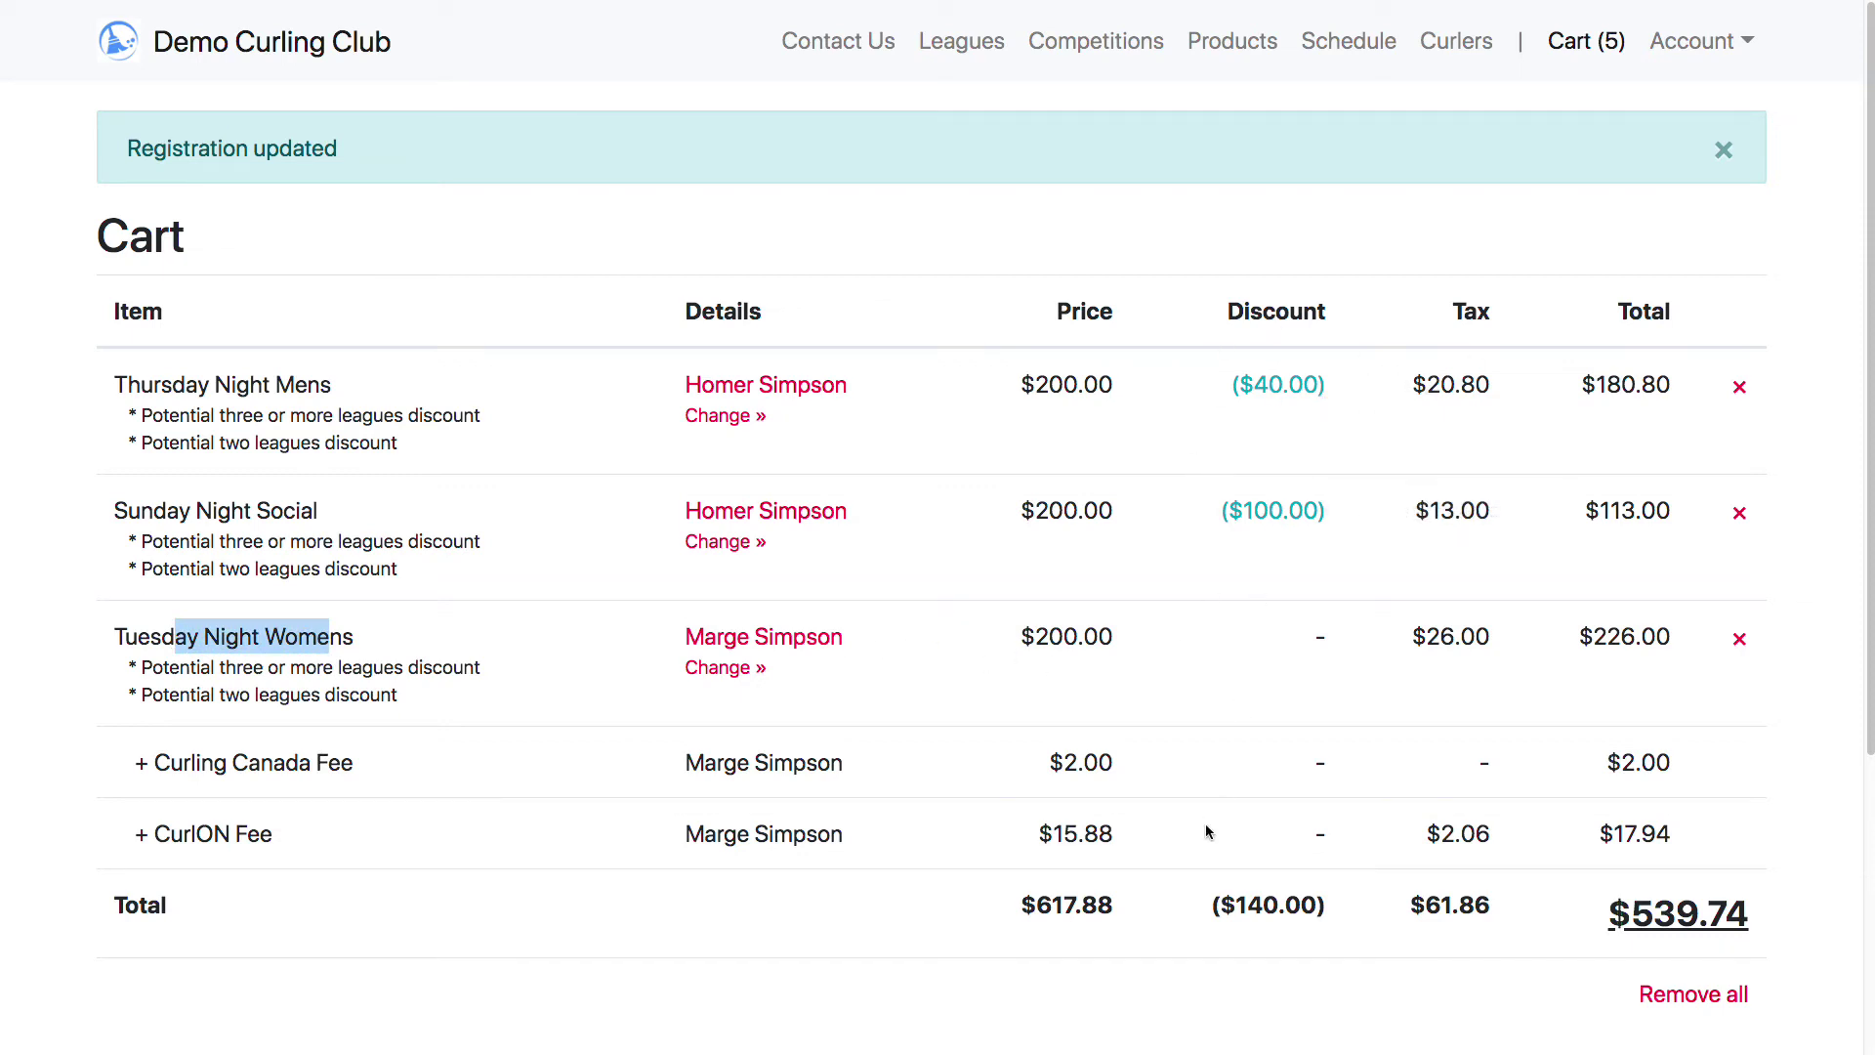
left_click(683, 925)
scroll(1045, 772, "down", 2)
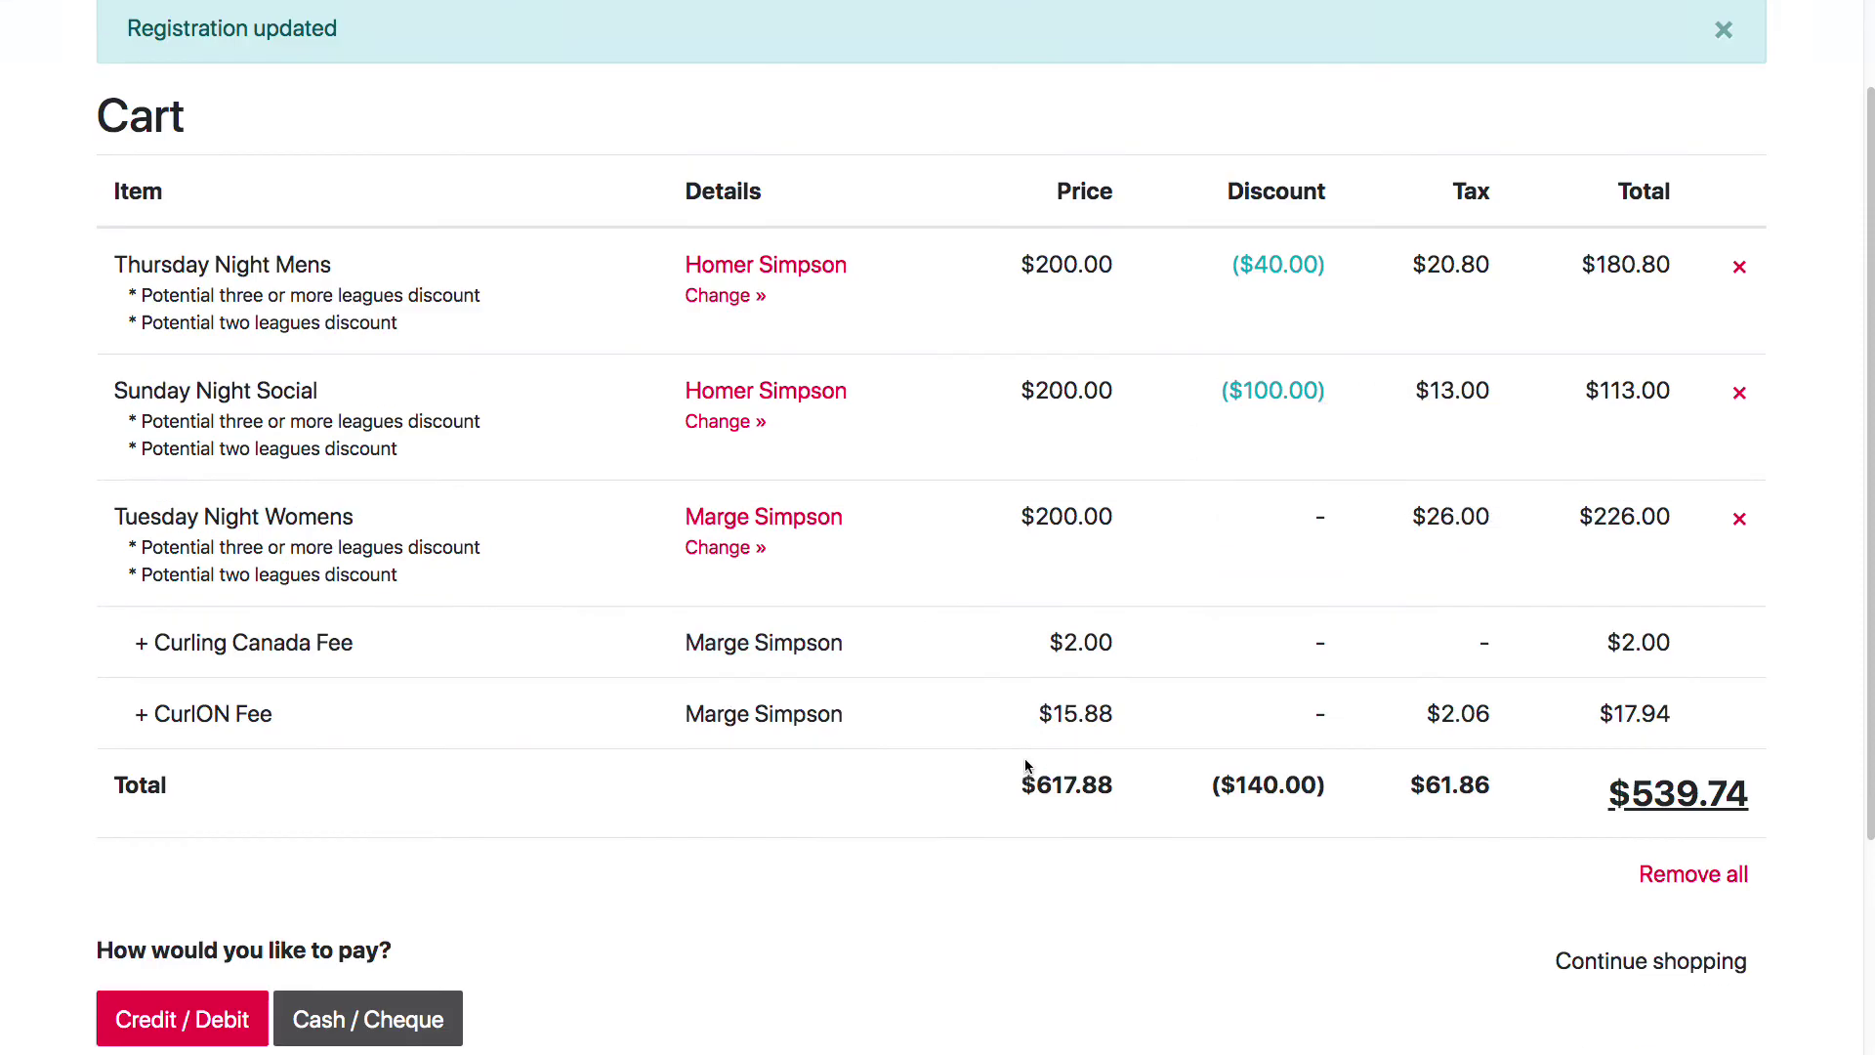
Submit the order with Cash / Cheque payment and go to My orders
left_click(429, 1018)
left_click(1195, 298)
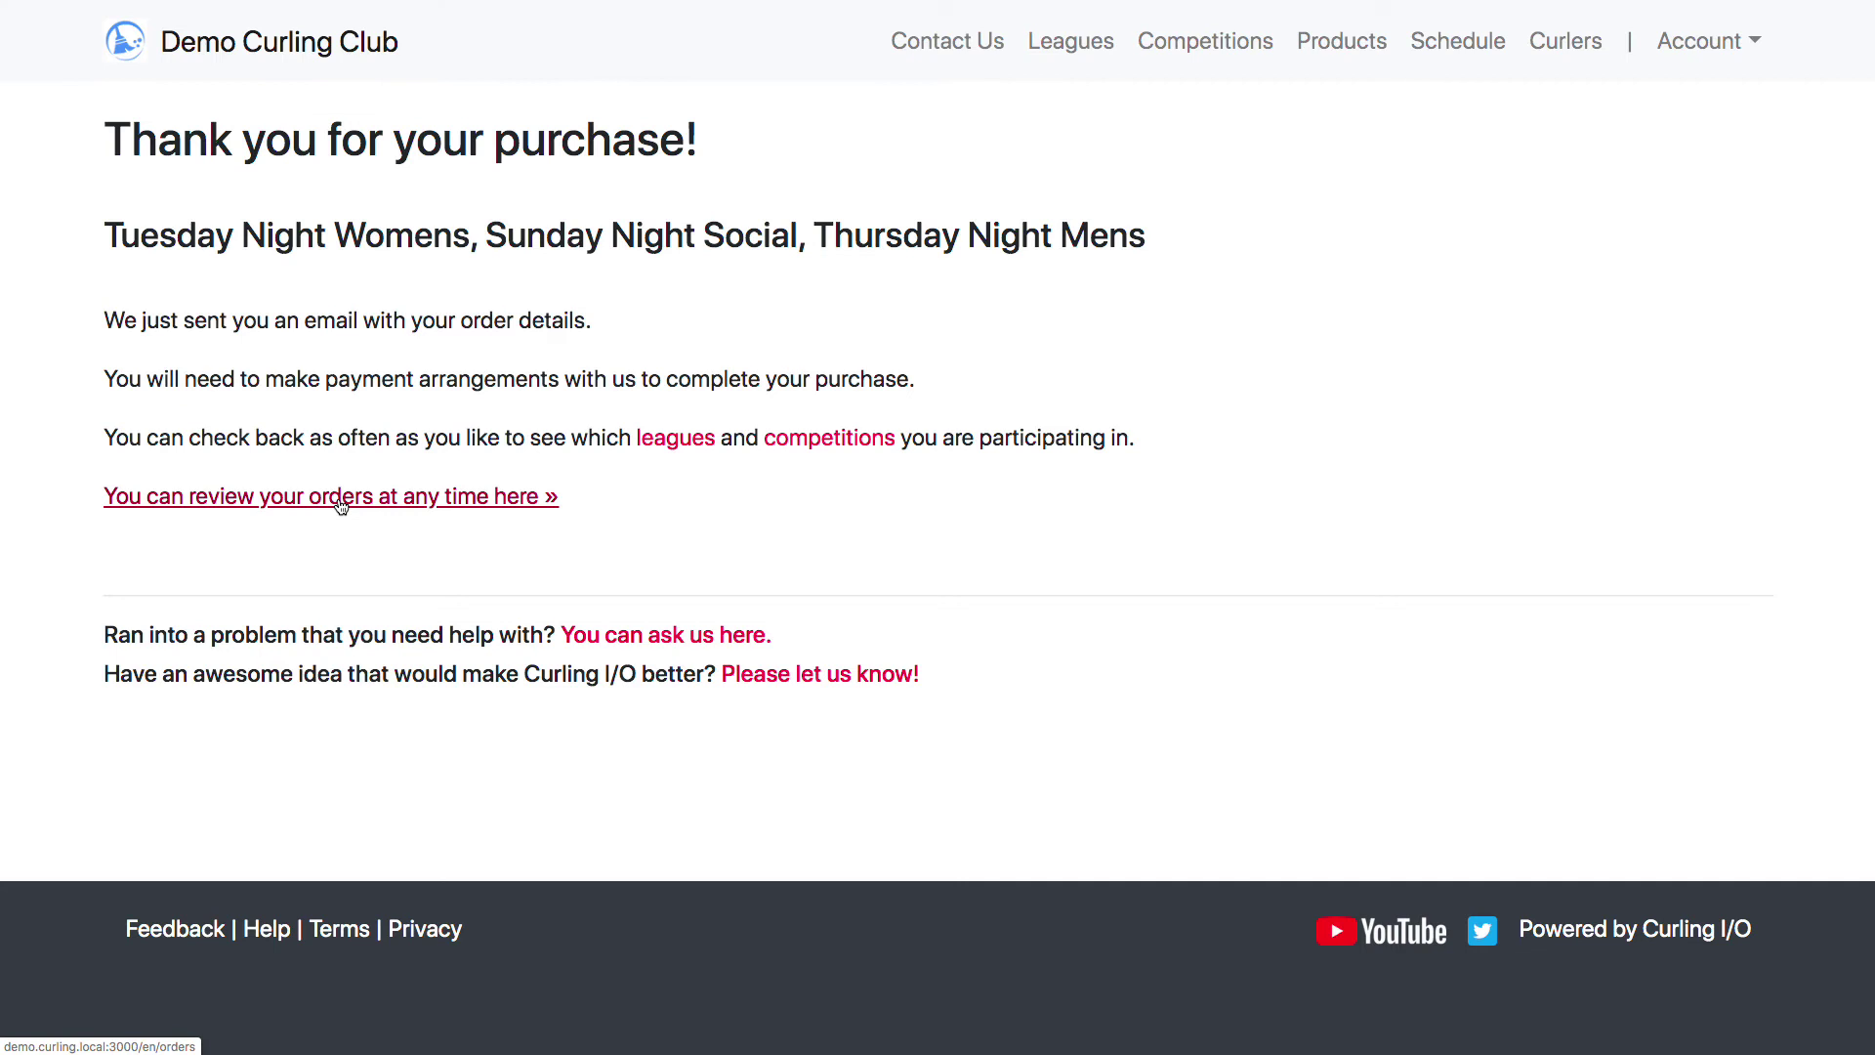
left_click(195, 498)
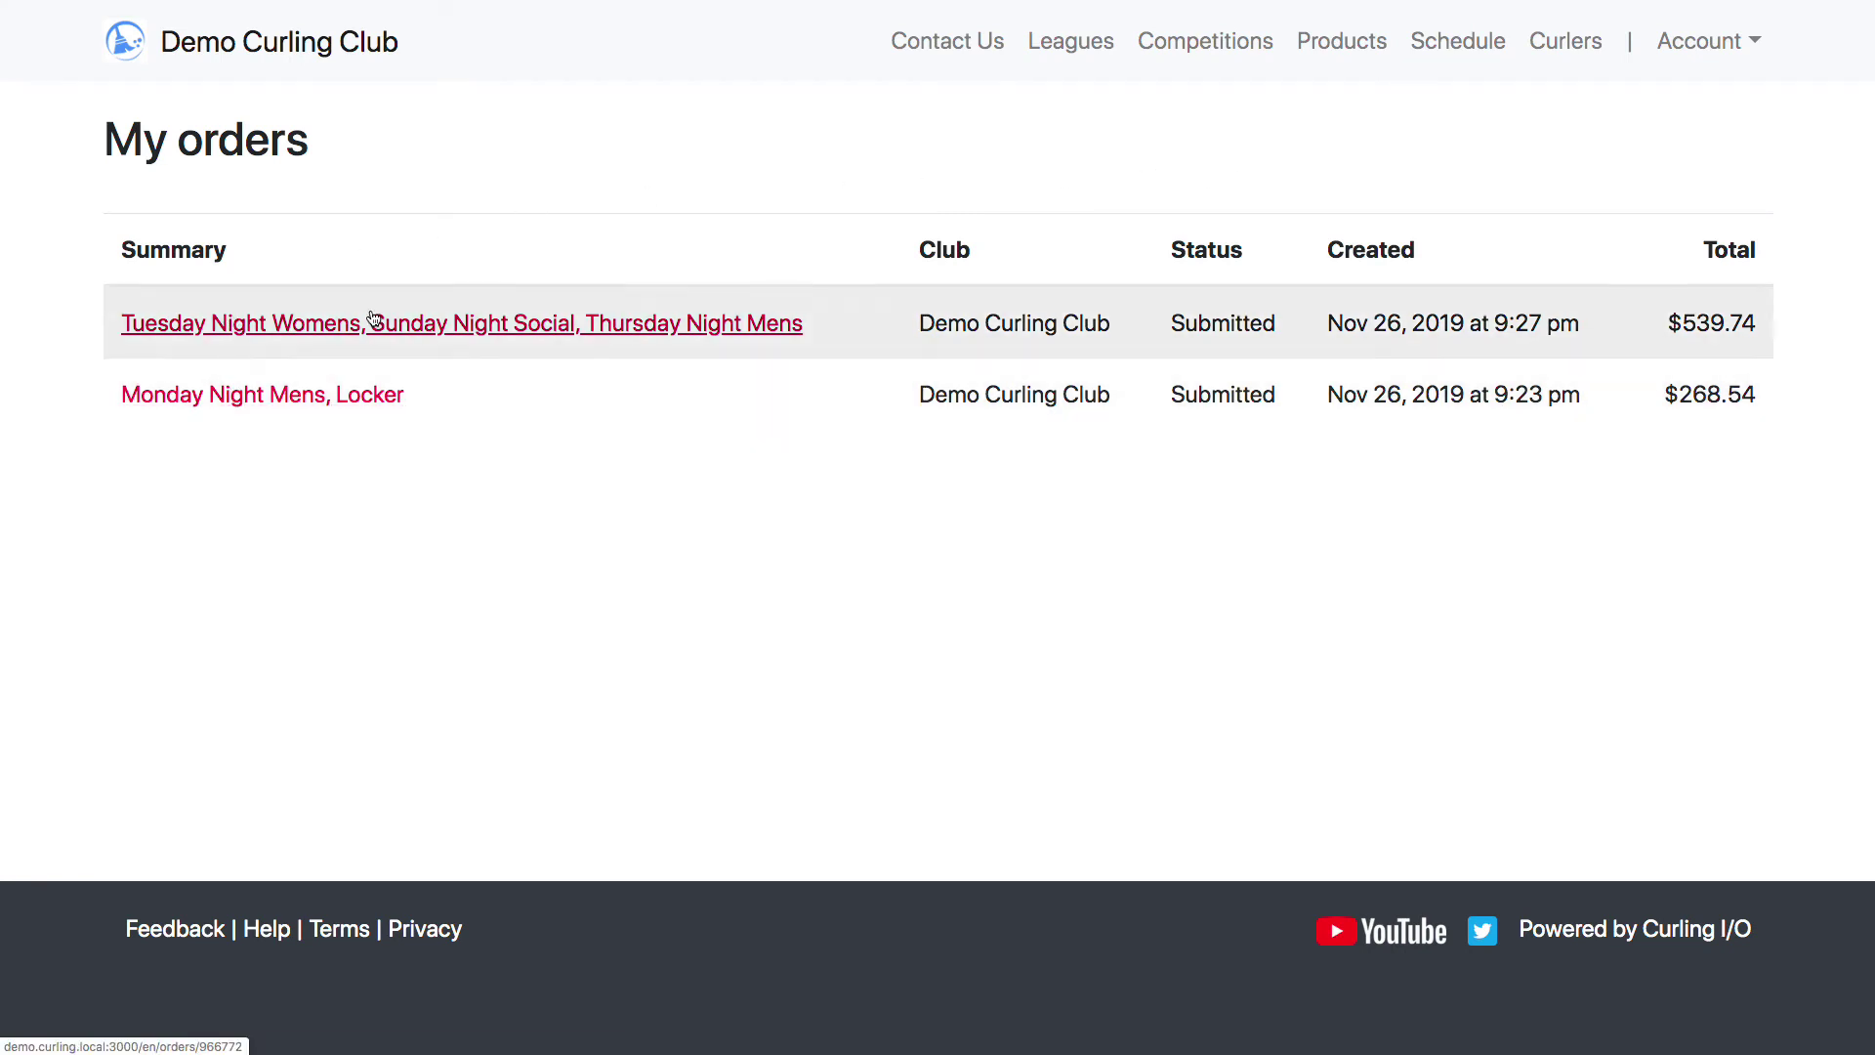
Rename the Monday Night Mens registration's team to 'Team Simpsons'
left_click(259, 397)
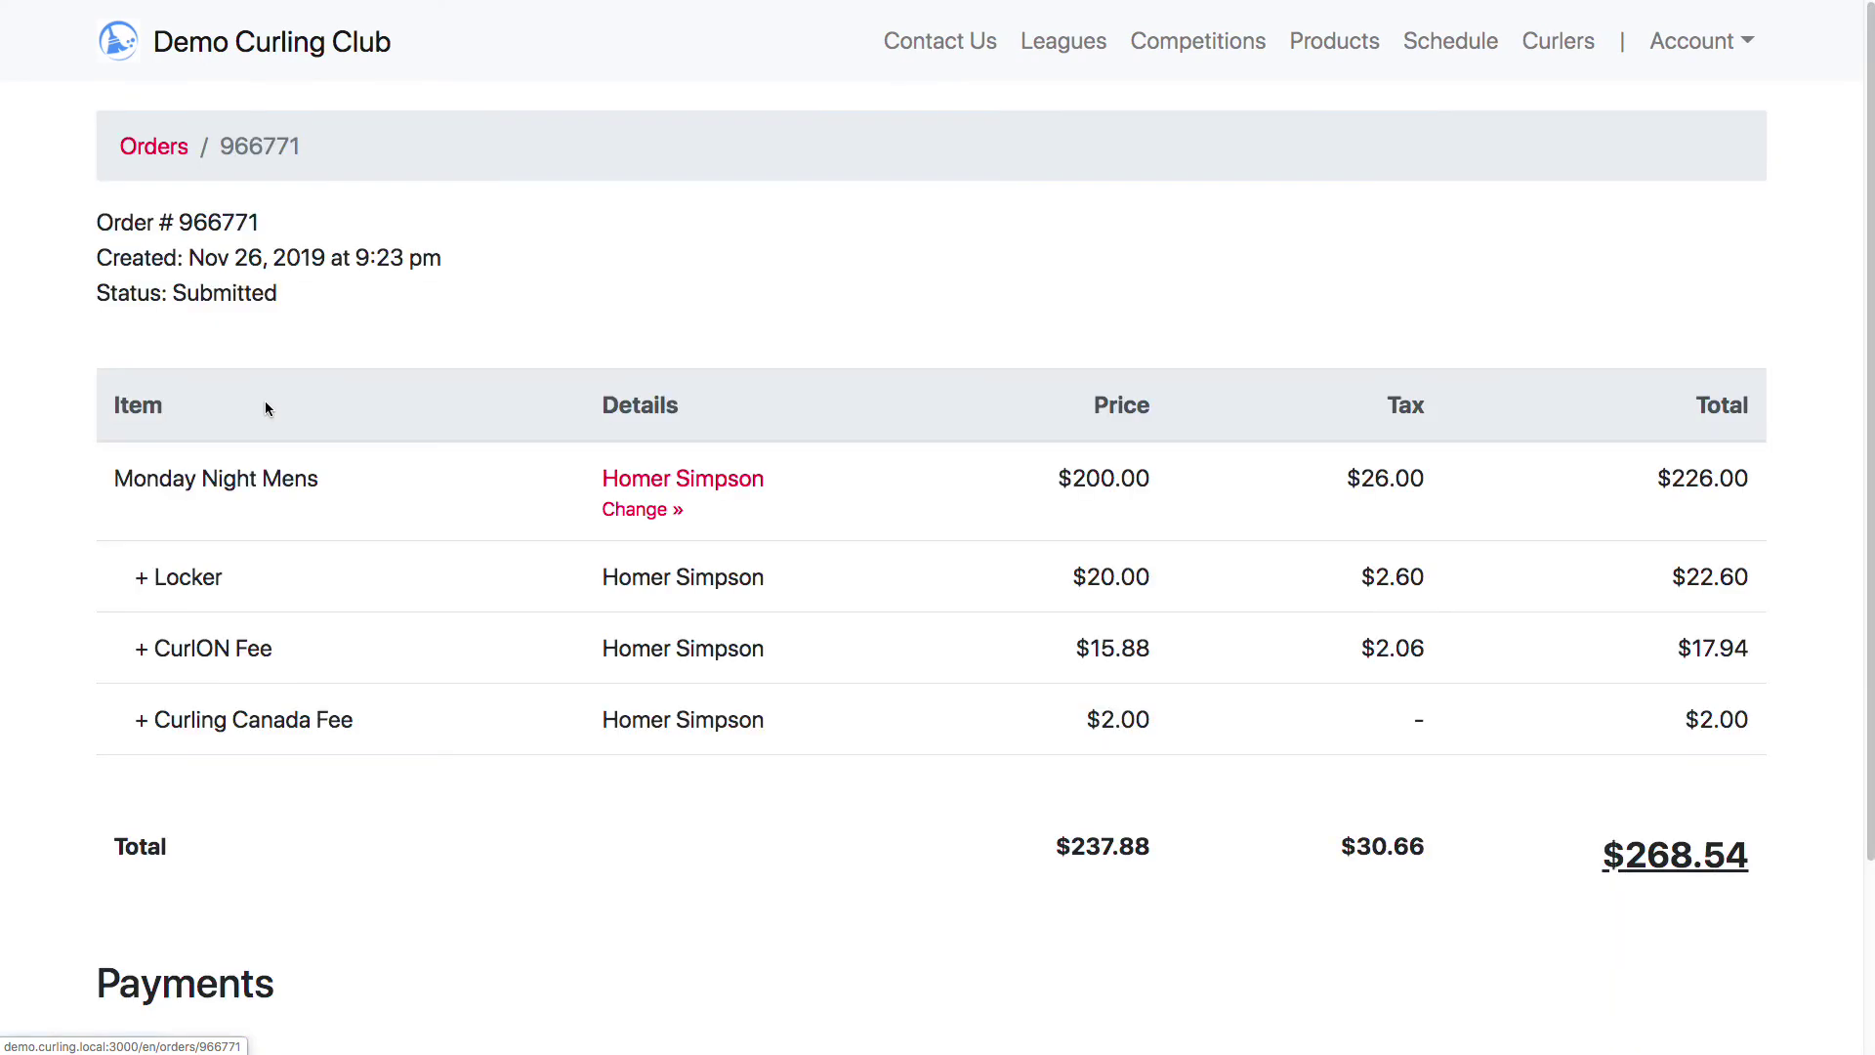
left_click(610, 512)
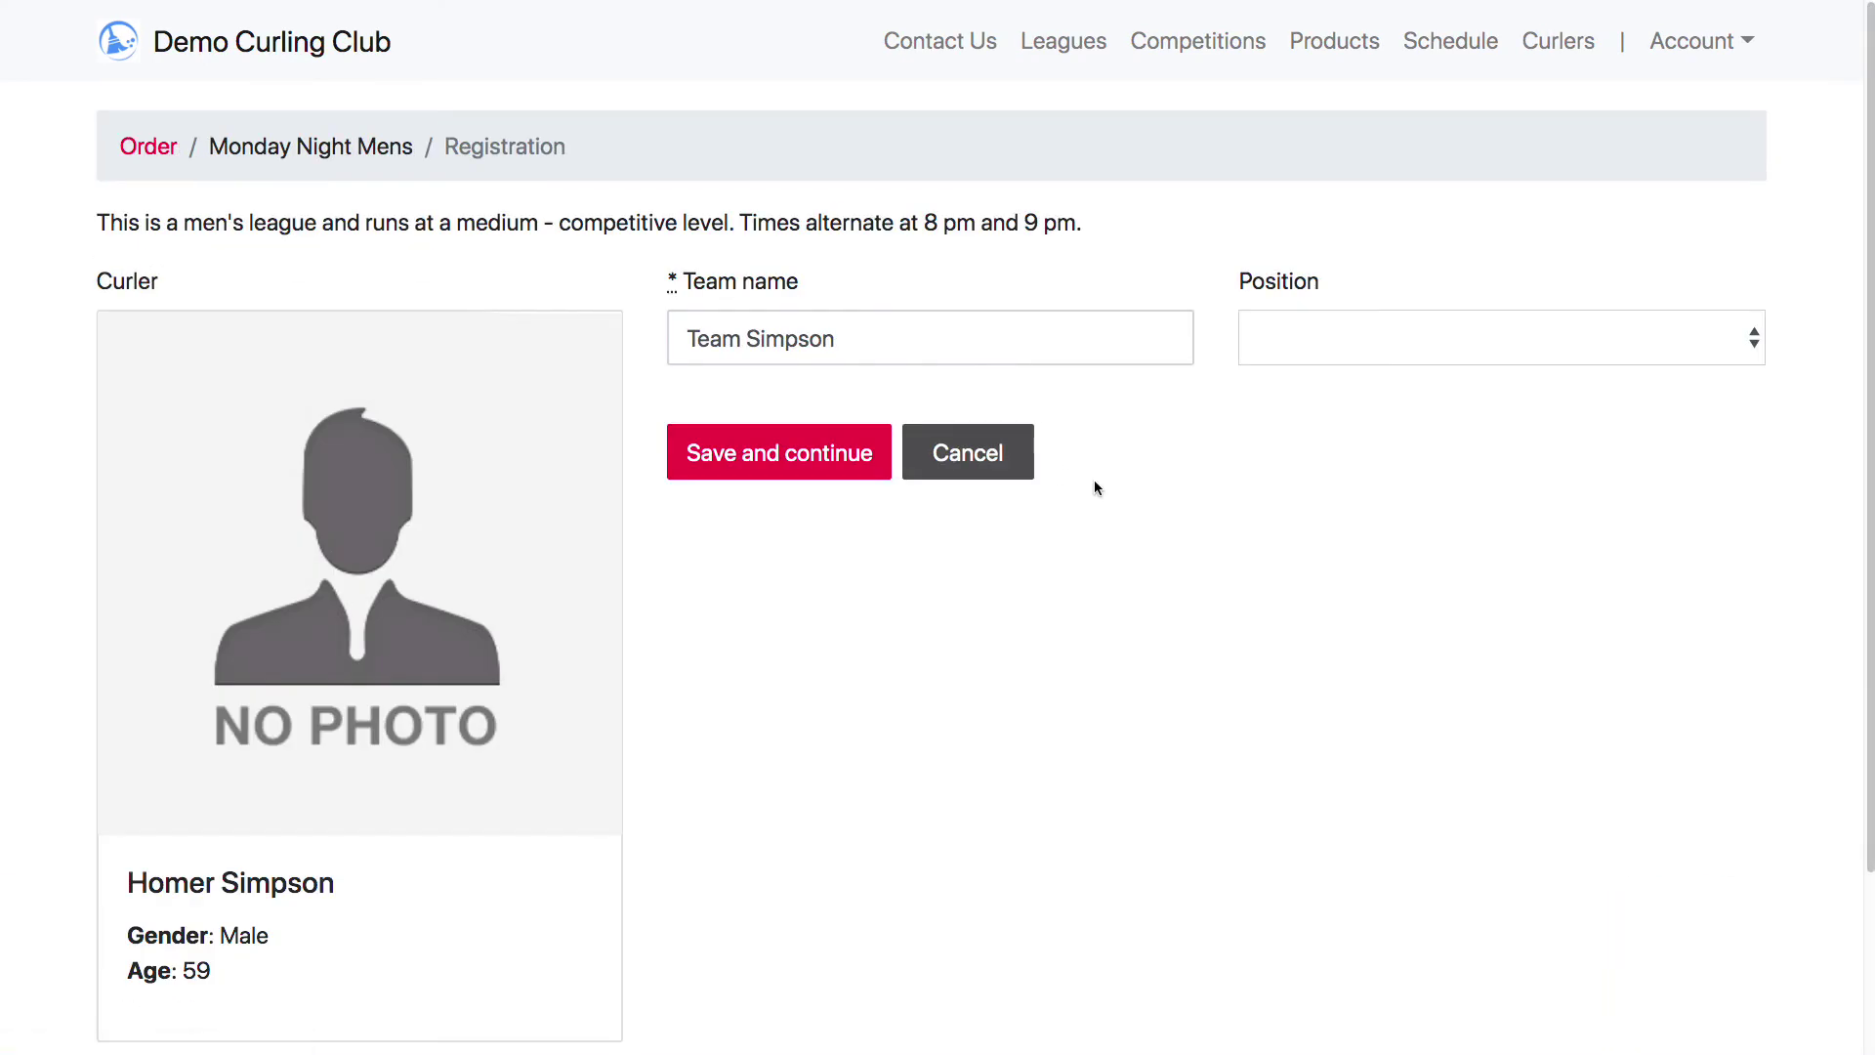
left_click(953, 335)
type("s")
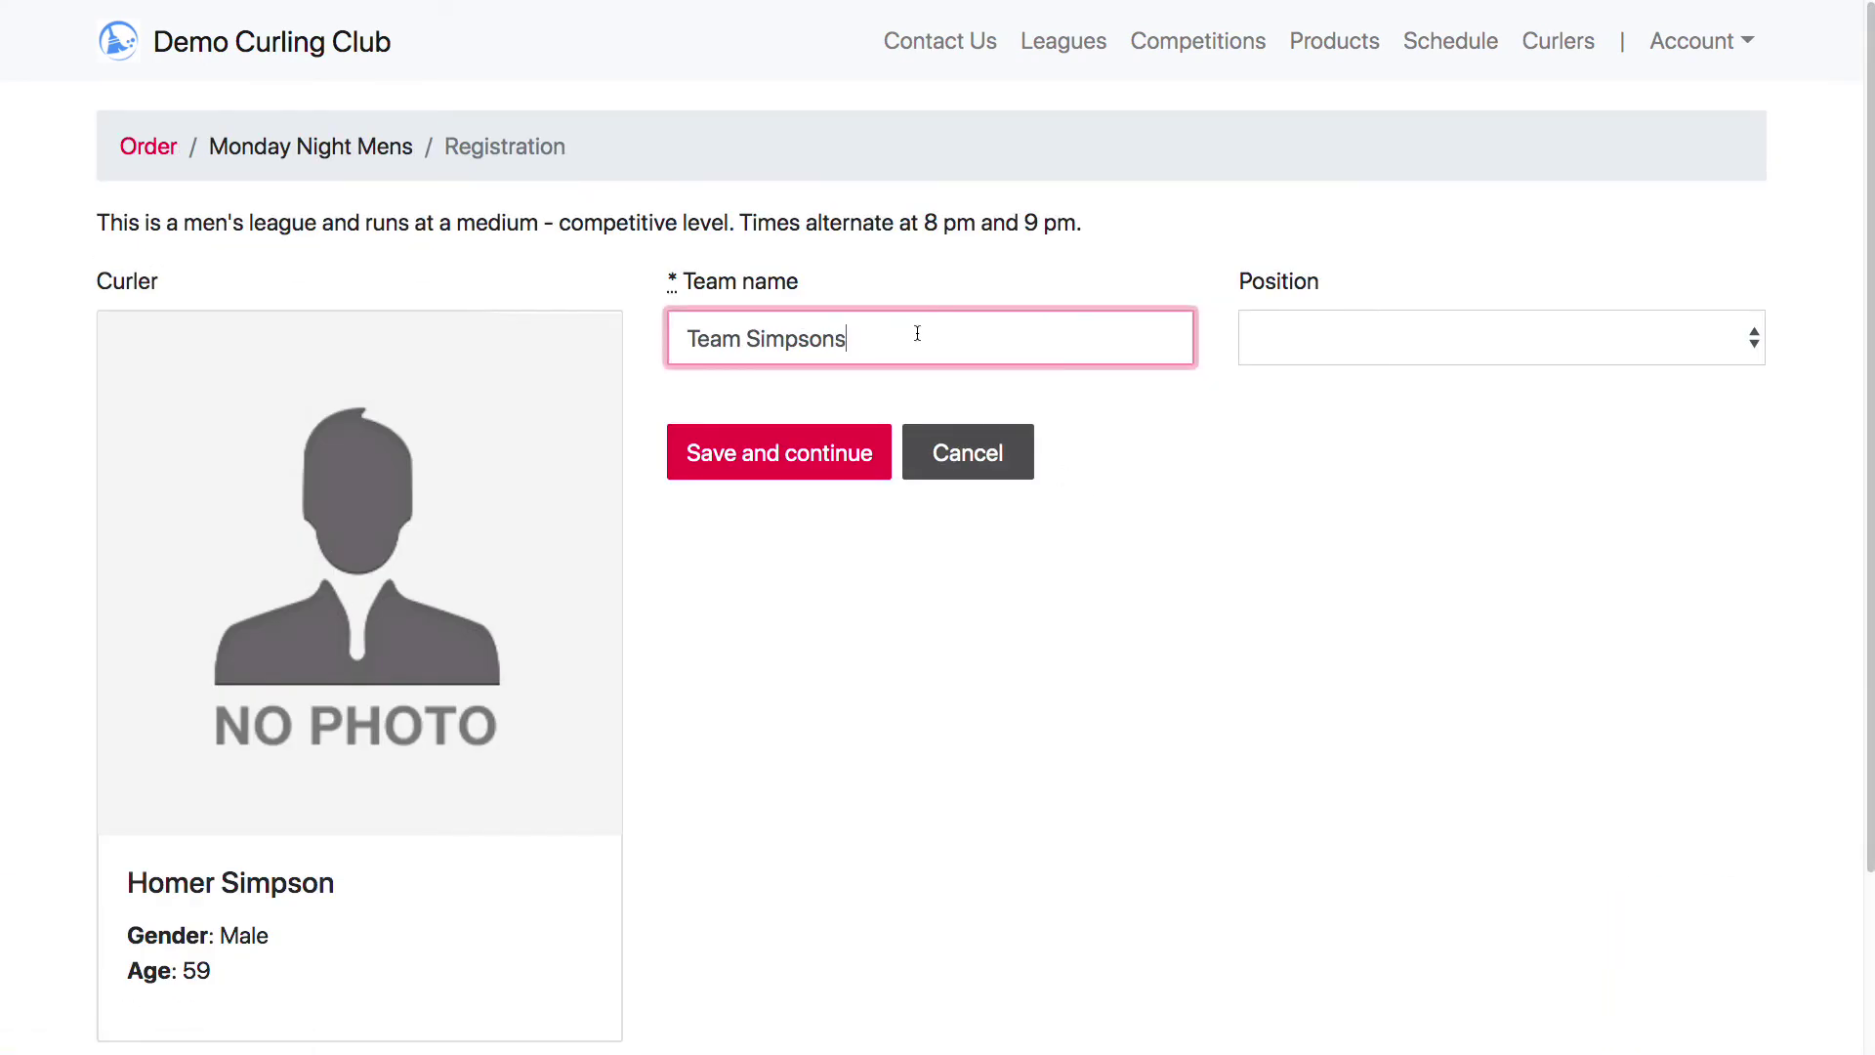
left_click(795, 460)
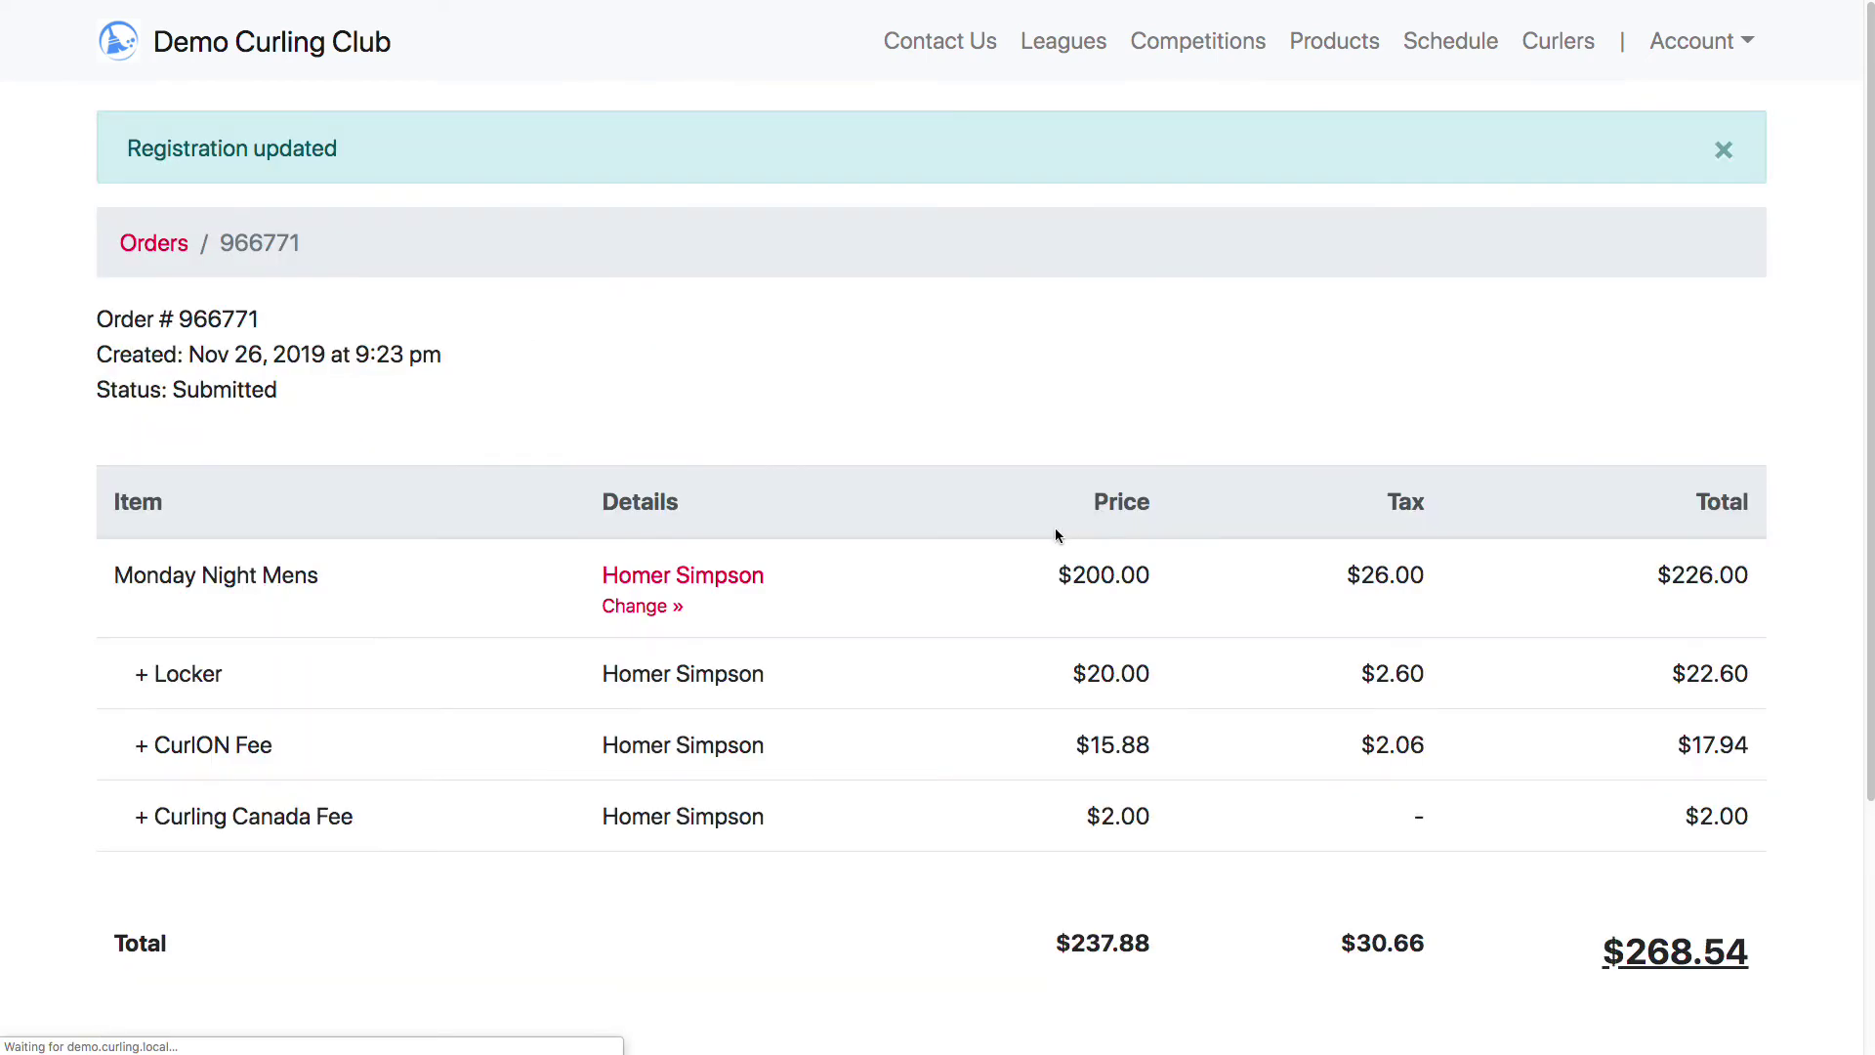
left_click(1724, 150)
In the three-league order, rename the Sunday Night Social team to 'Team Simpsons'
left_click(1699, 41)
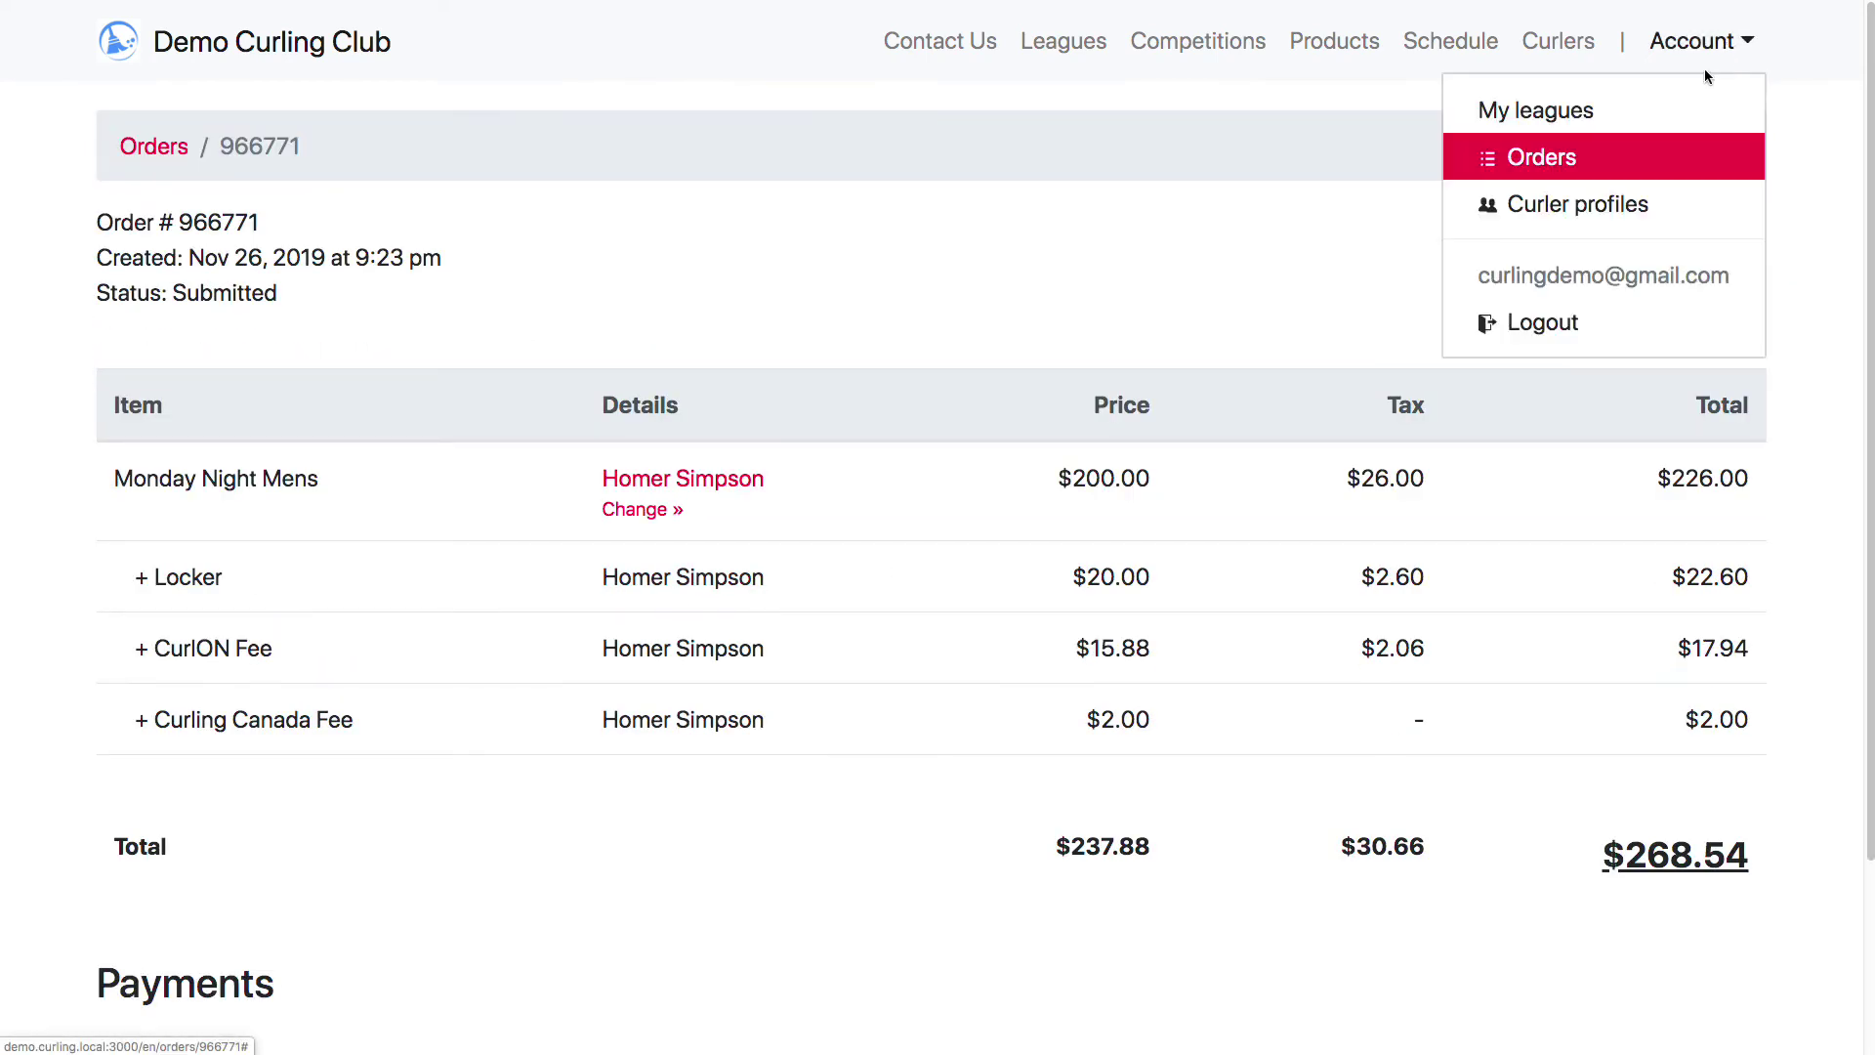
left_click(1672, 158)
left_click(1704, 41)
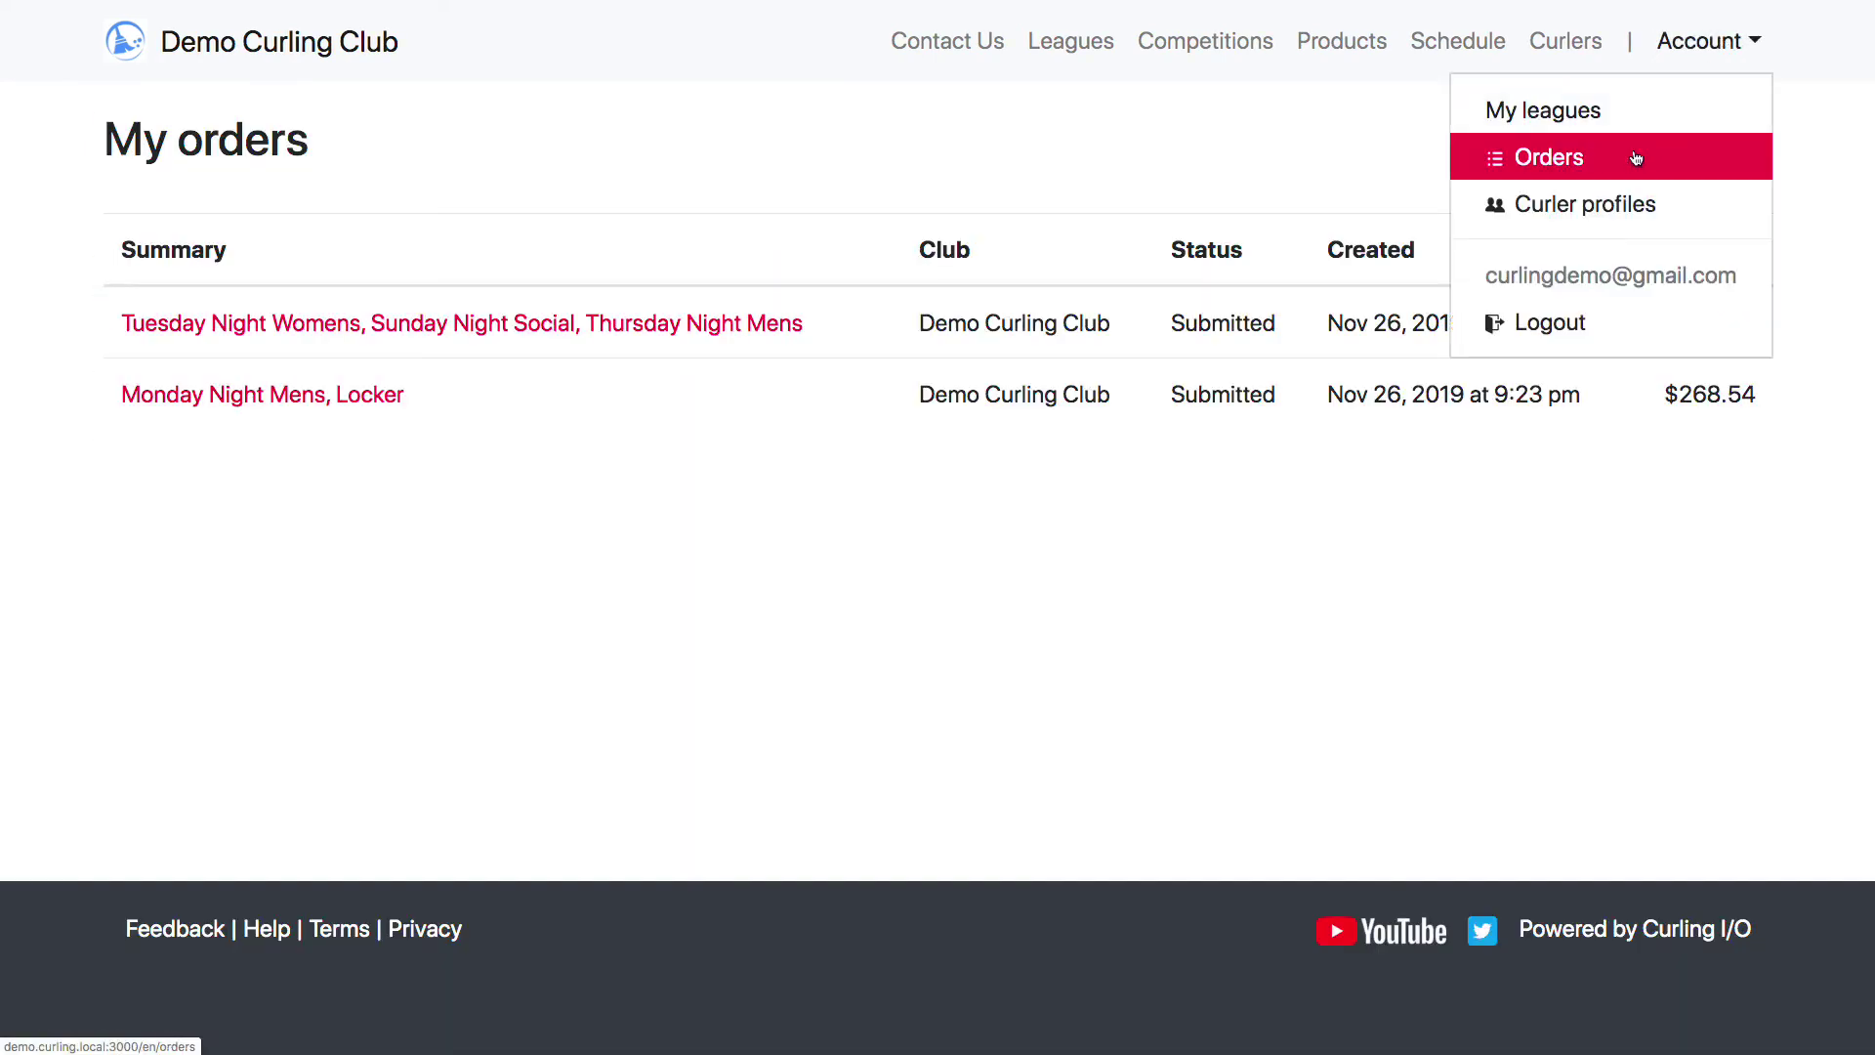
left_click(1707, 44)
left_click(1707, 44)
left_click(1535, 166)
left_click(475, 322)
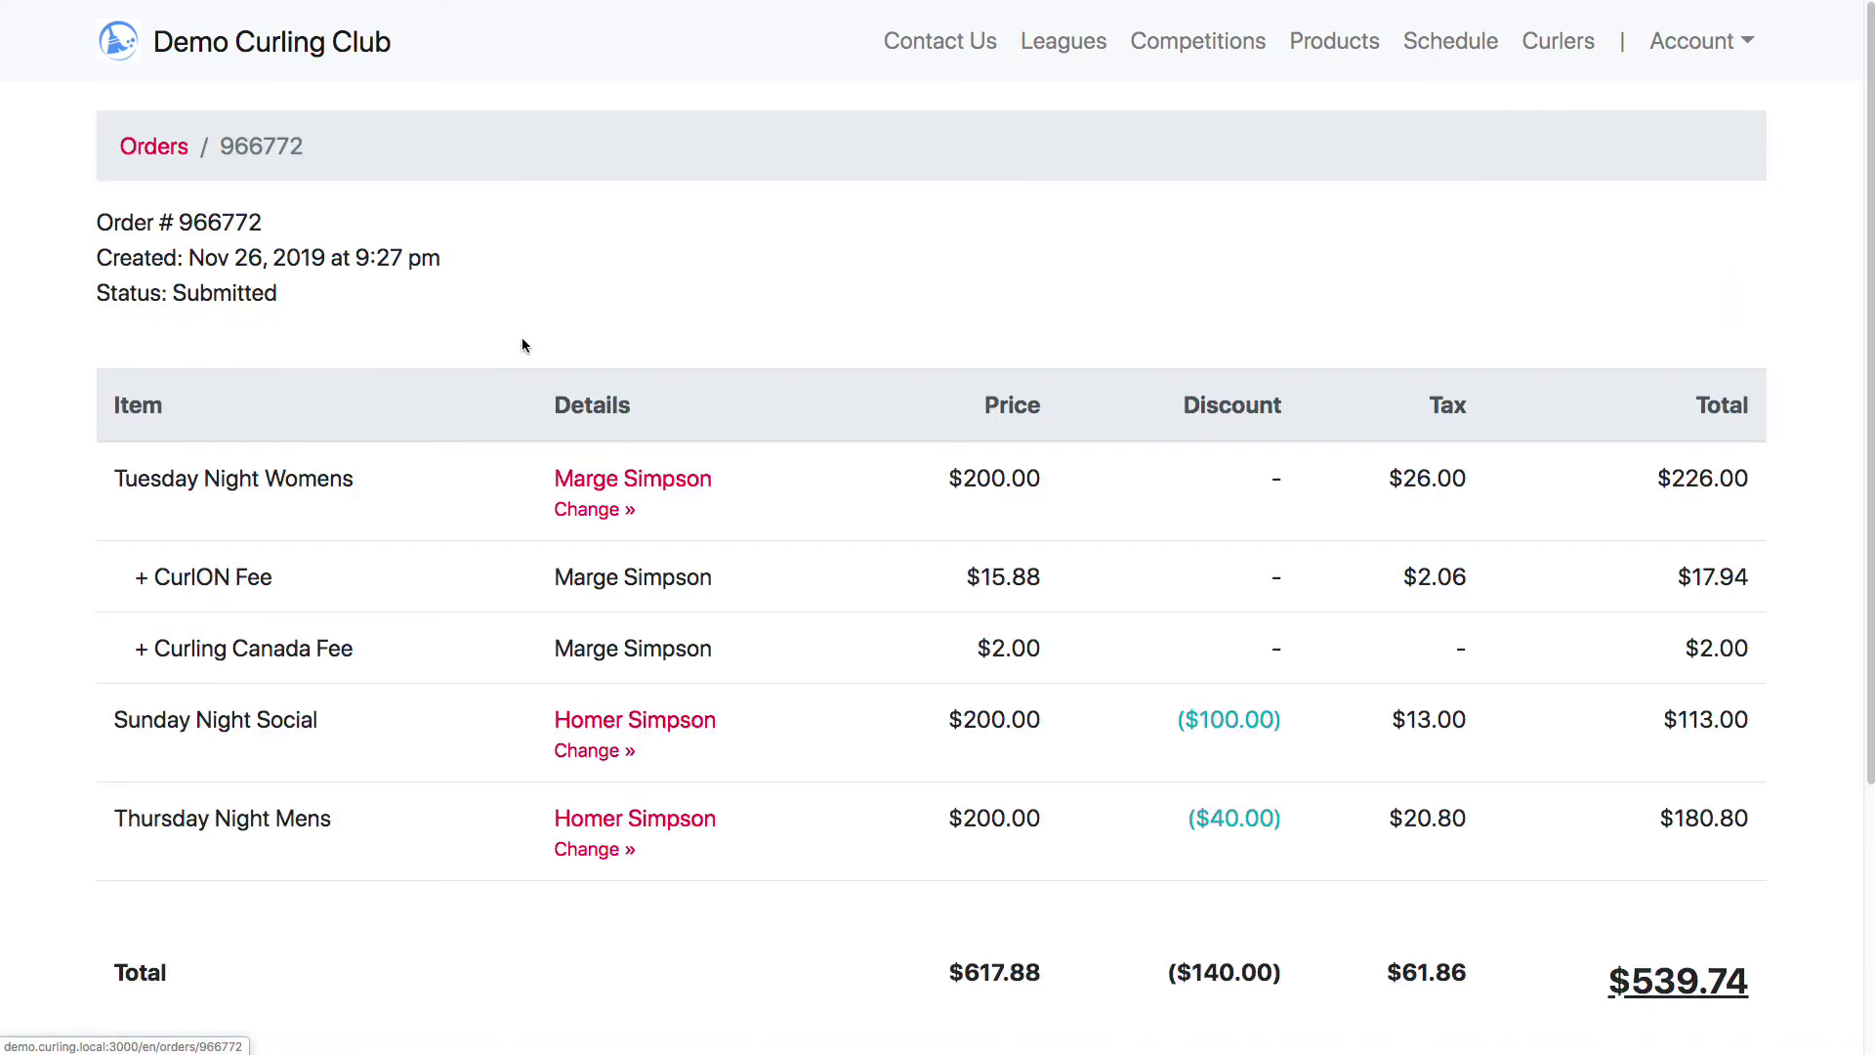
left_click(598, 754)
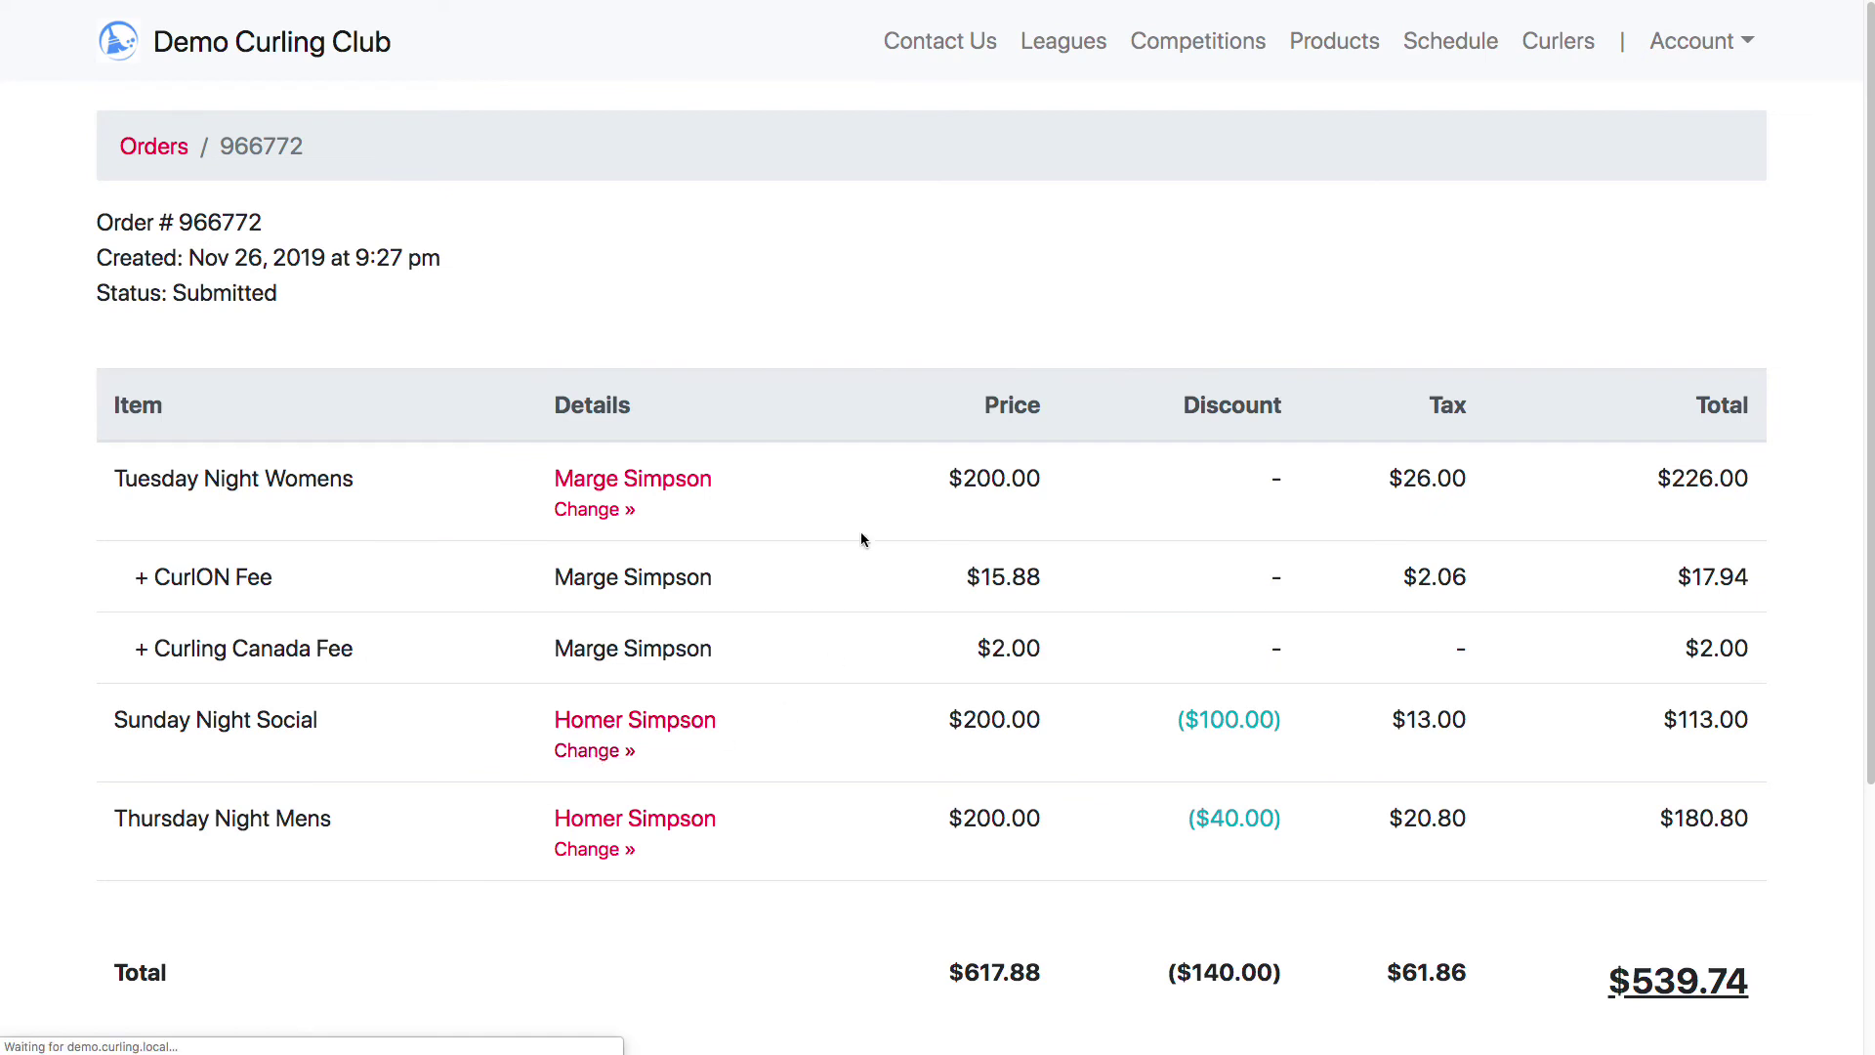
left_click(835, 340)
type("sons")
left_click(818, 449)
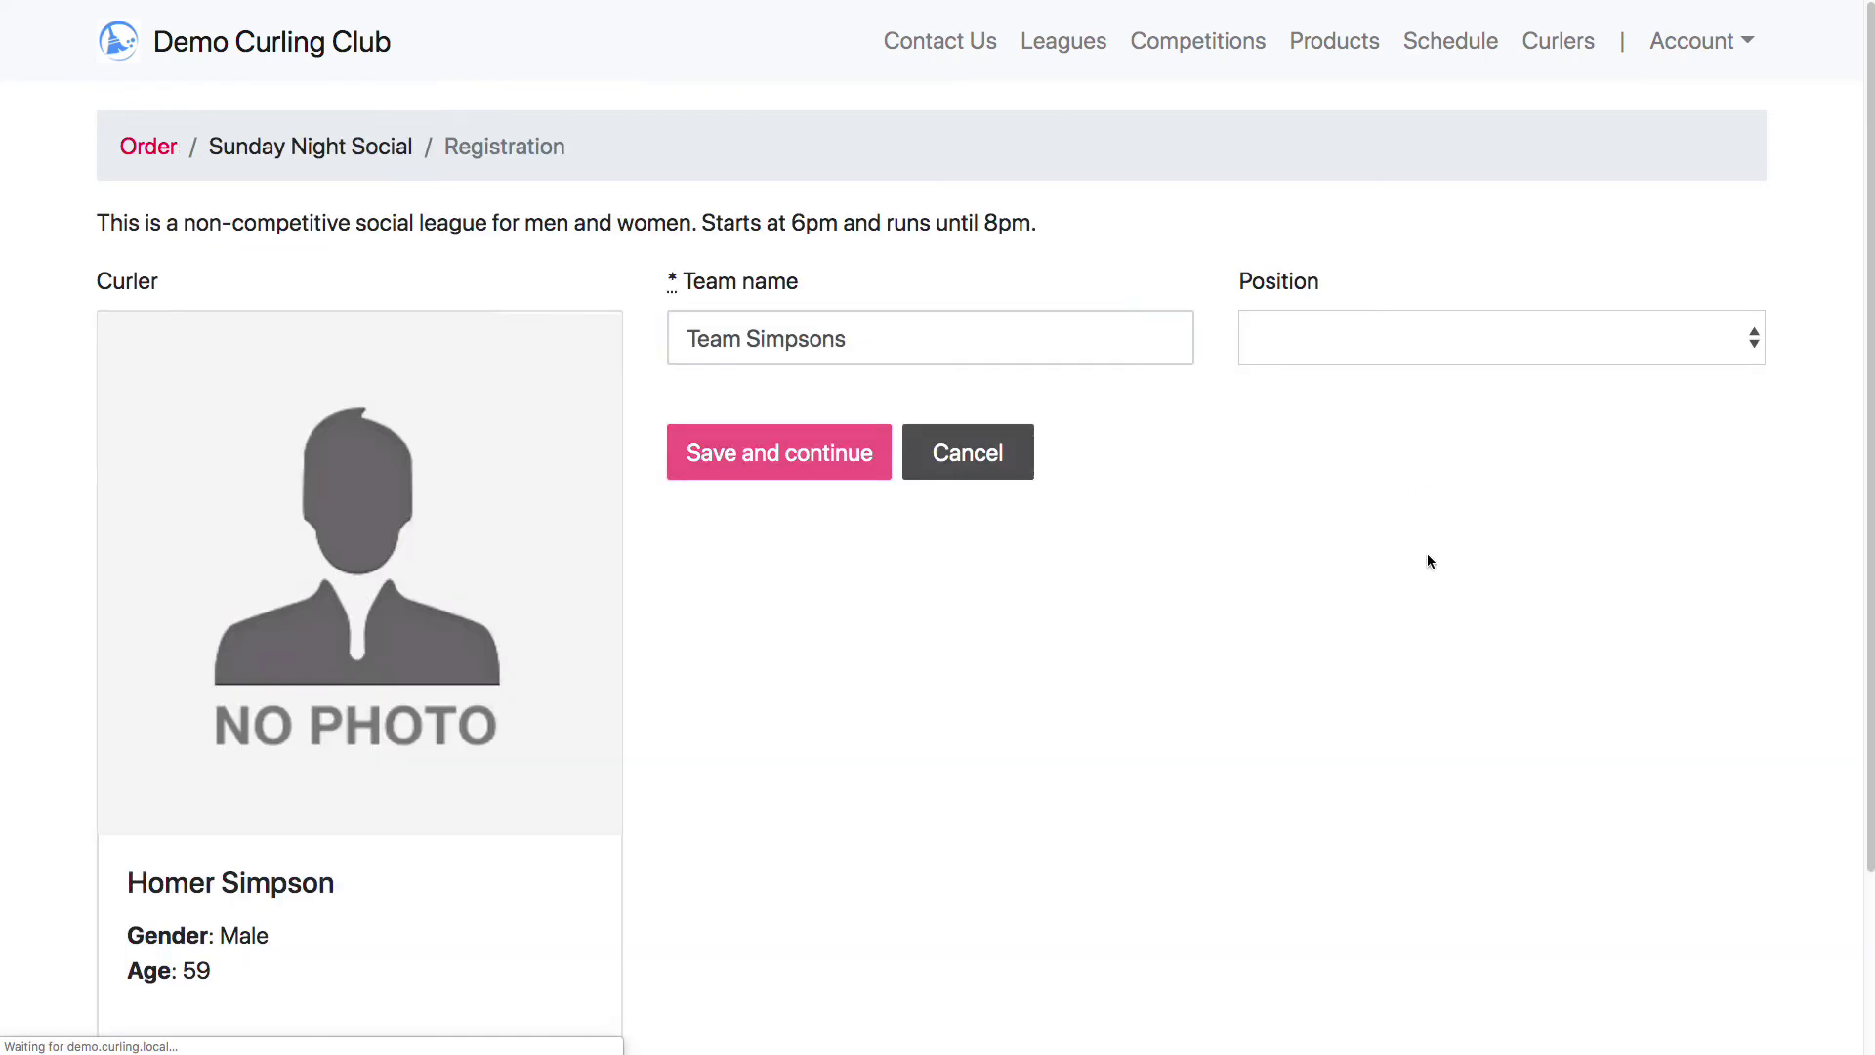
scroll(789, 339, "down", 4)
Rename the Thursday Night Mens and Tuesday Night Womens teams to 'Team Simpsons'
left_click(603, 543)
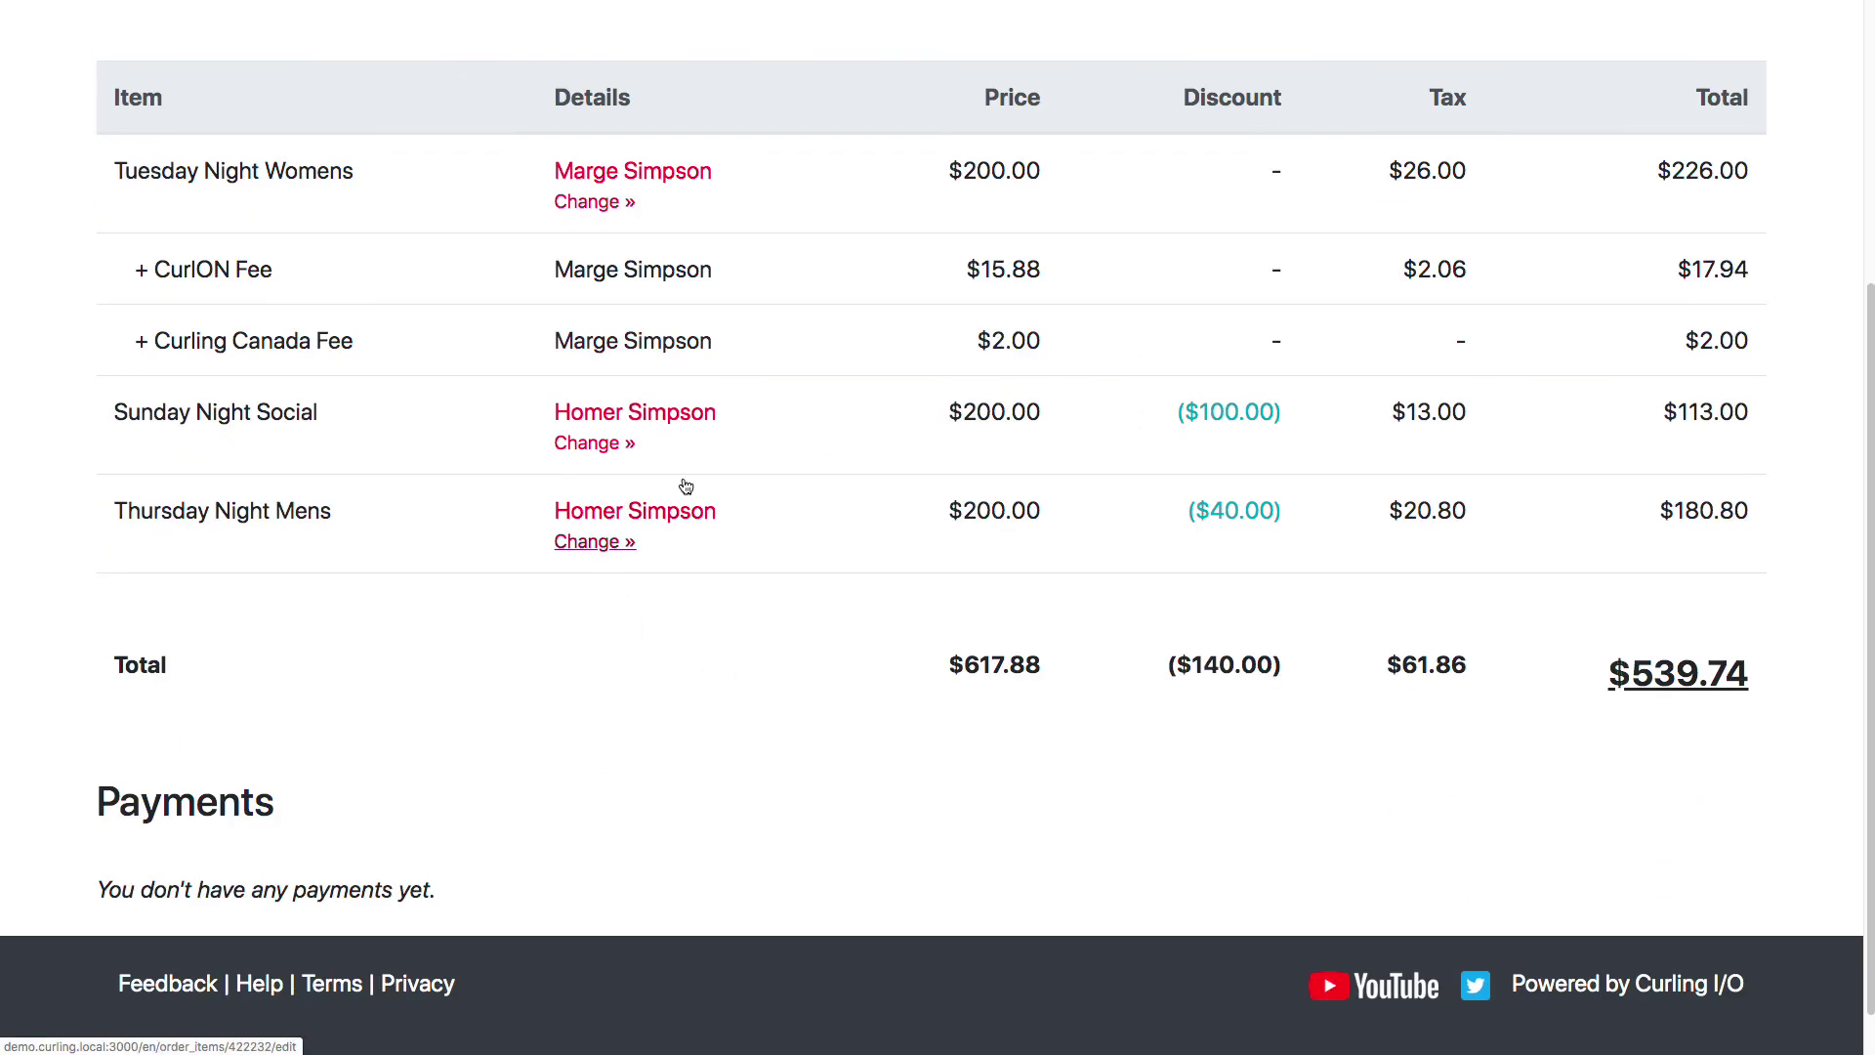
left_click(844, 363)
type("son")
left_click(823, 448)
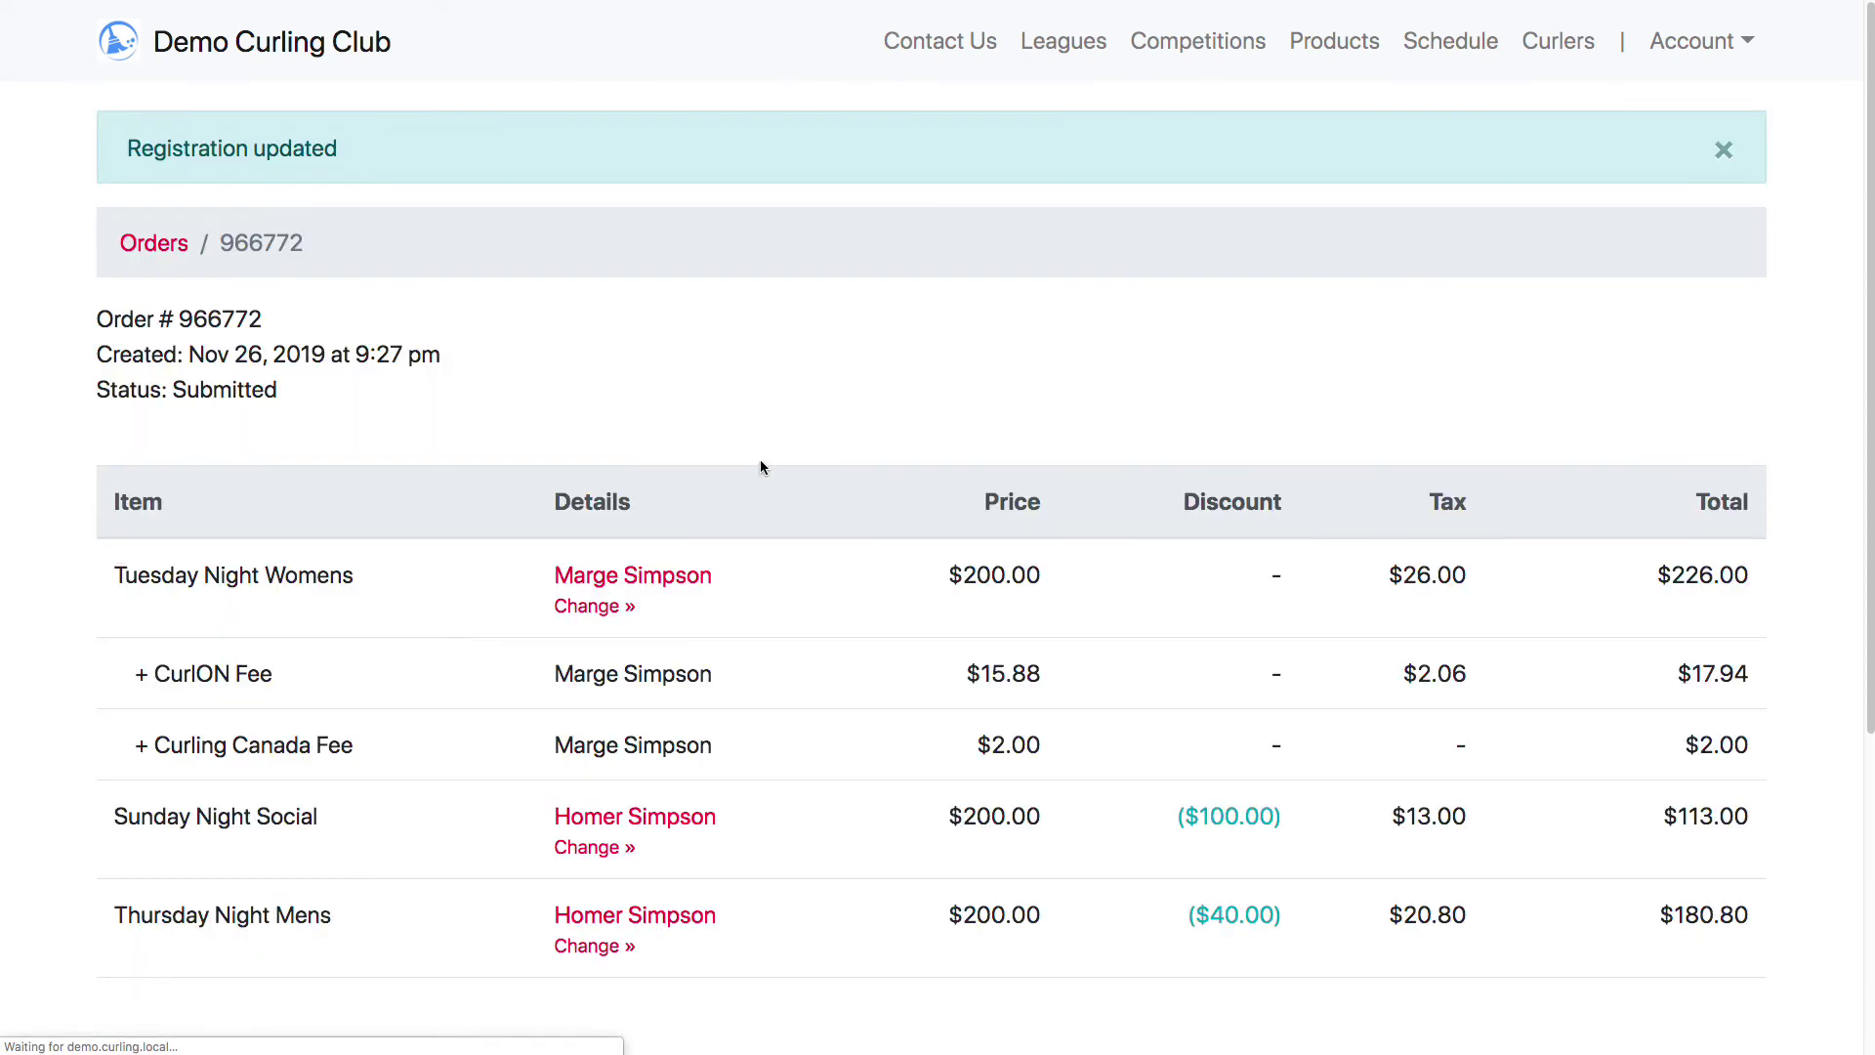
left_click(585, 486)
left_click(899, 334)
type("sons")
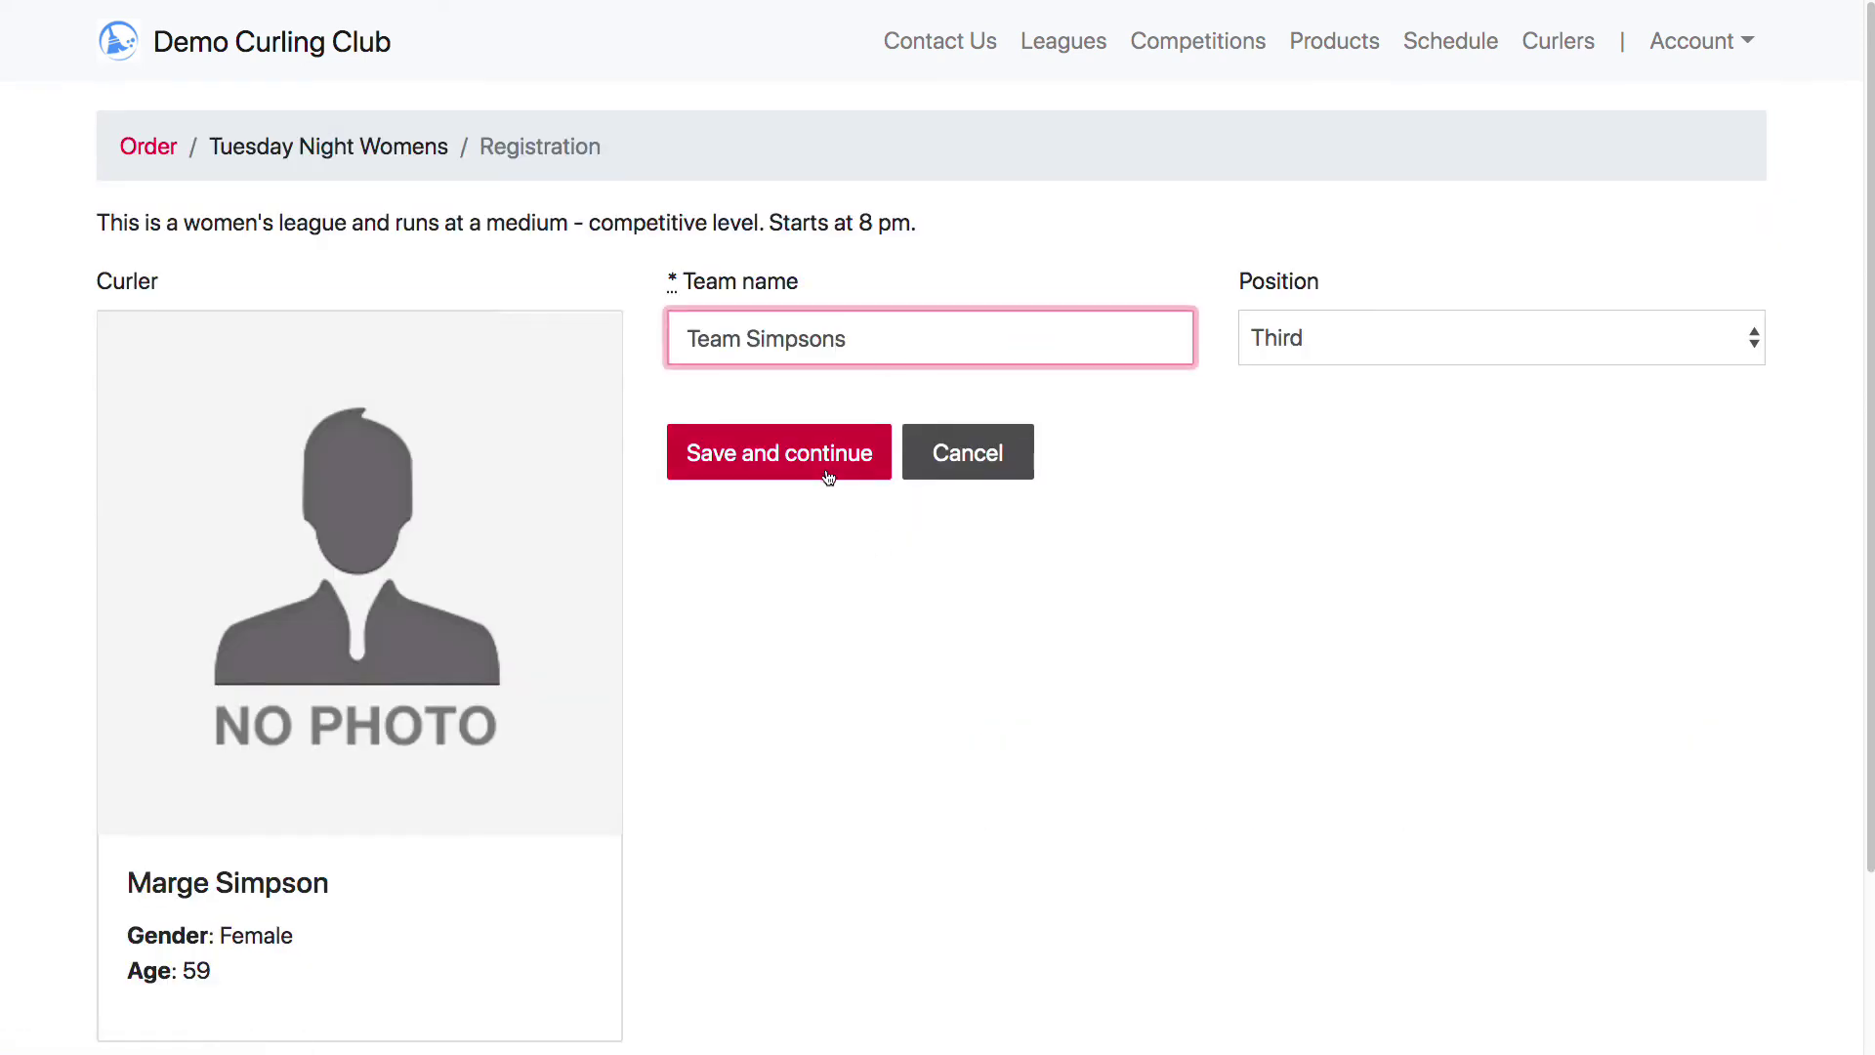
left_click(830, 469)
scroll(1204, 554, "down", 5)
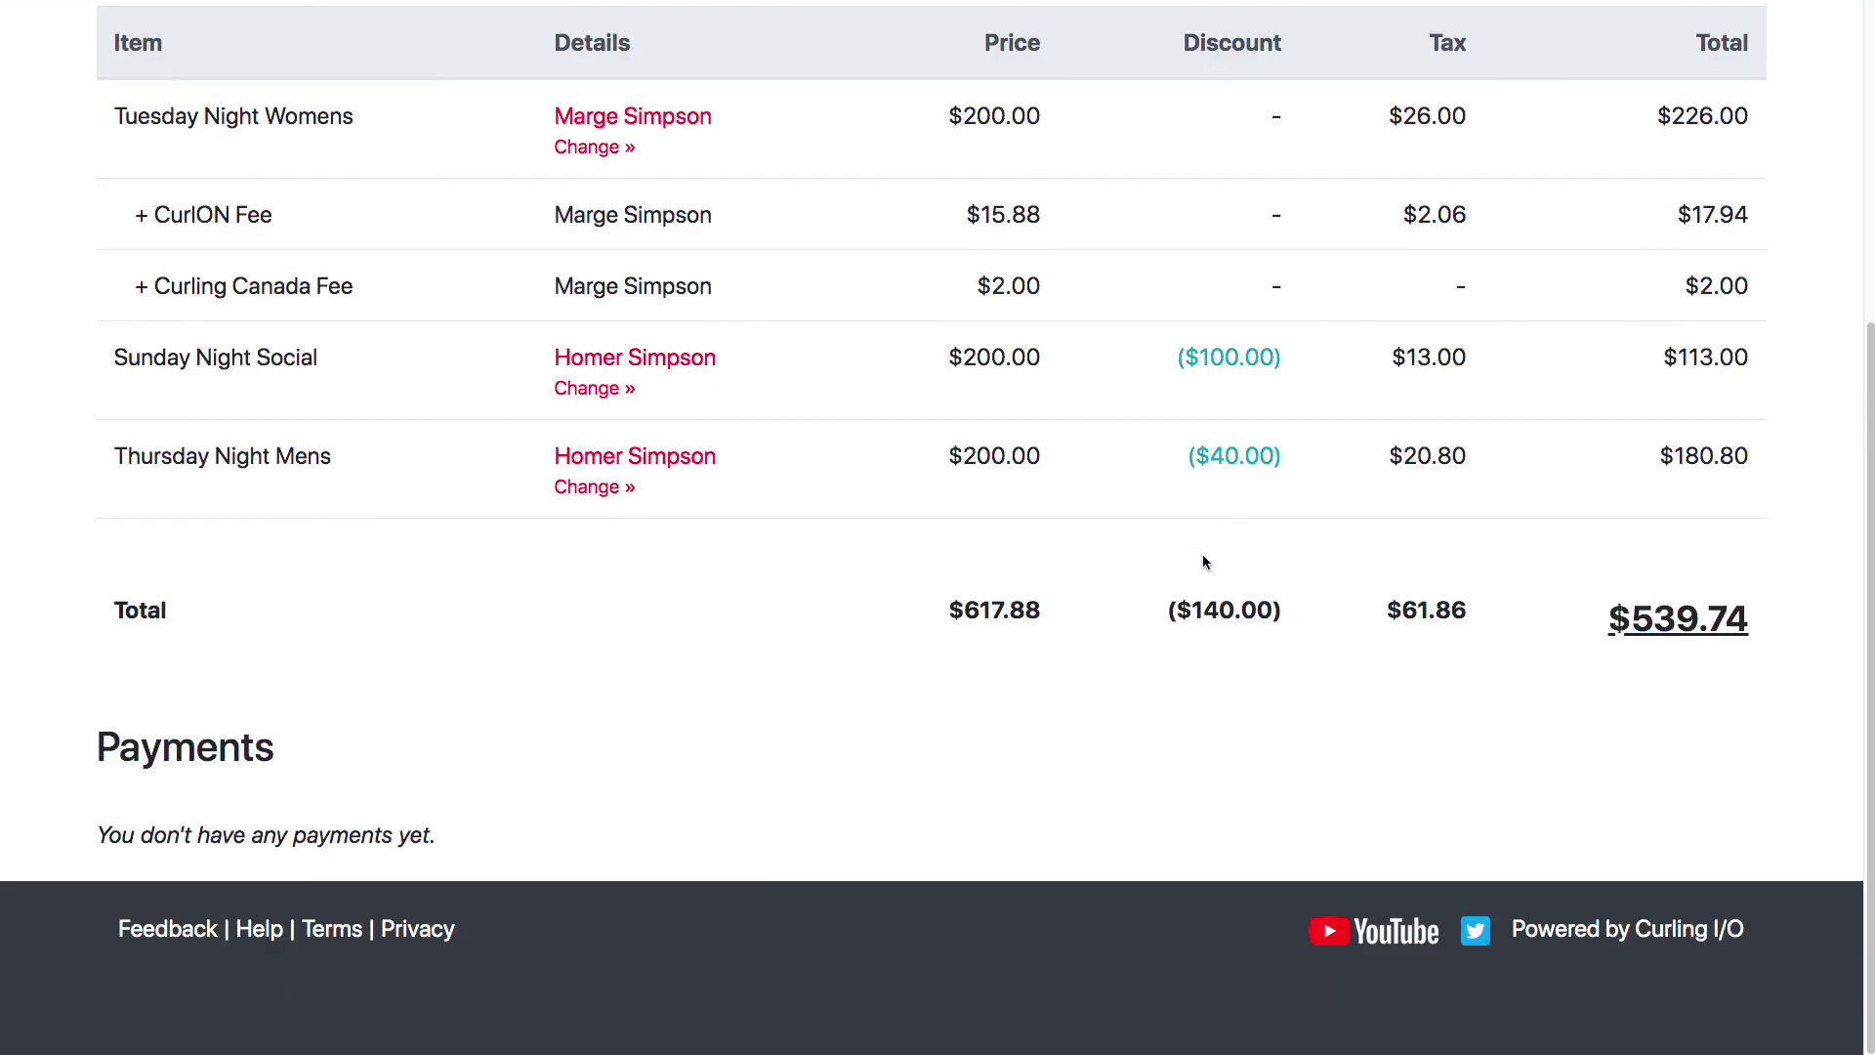
scroll(1203, 554, "up", 5)
left_click(1694, 44)
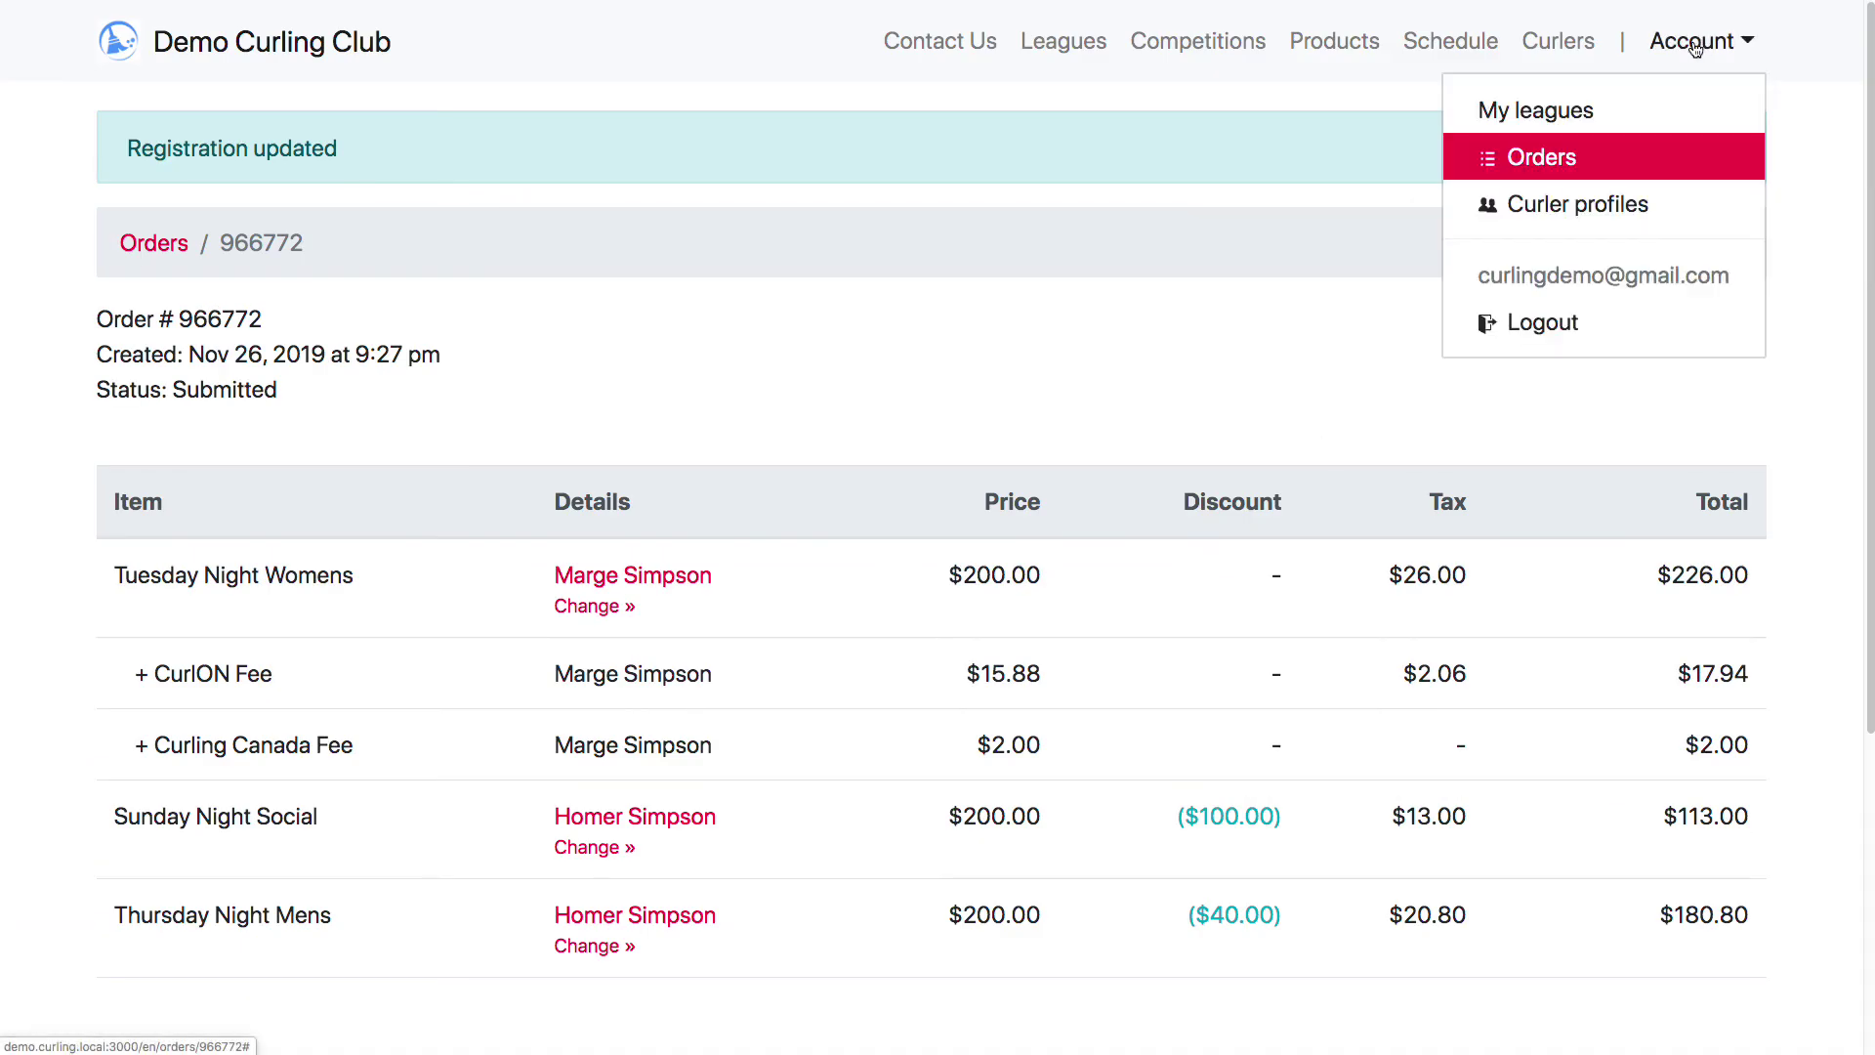
Browse Monday Night Mens' registrations, spares, schedule and teams, then return to My leagues
left_click(1541, 113)
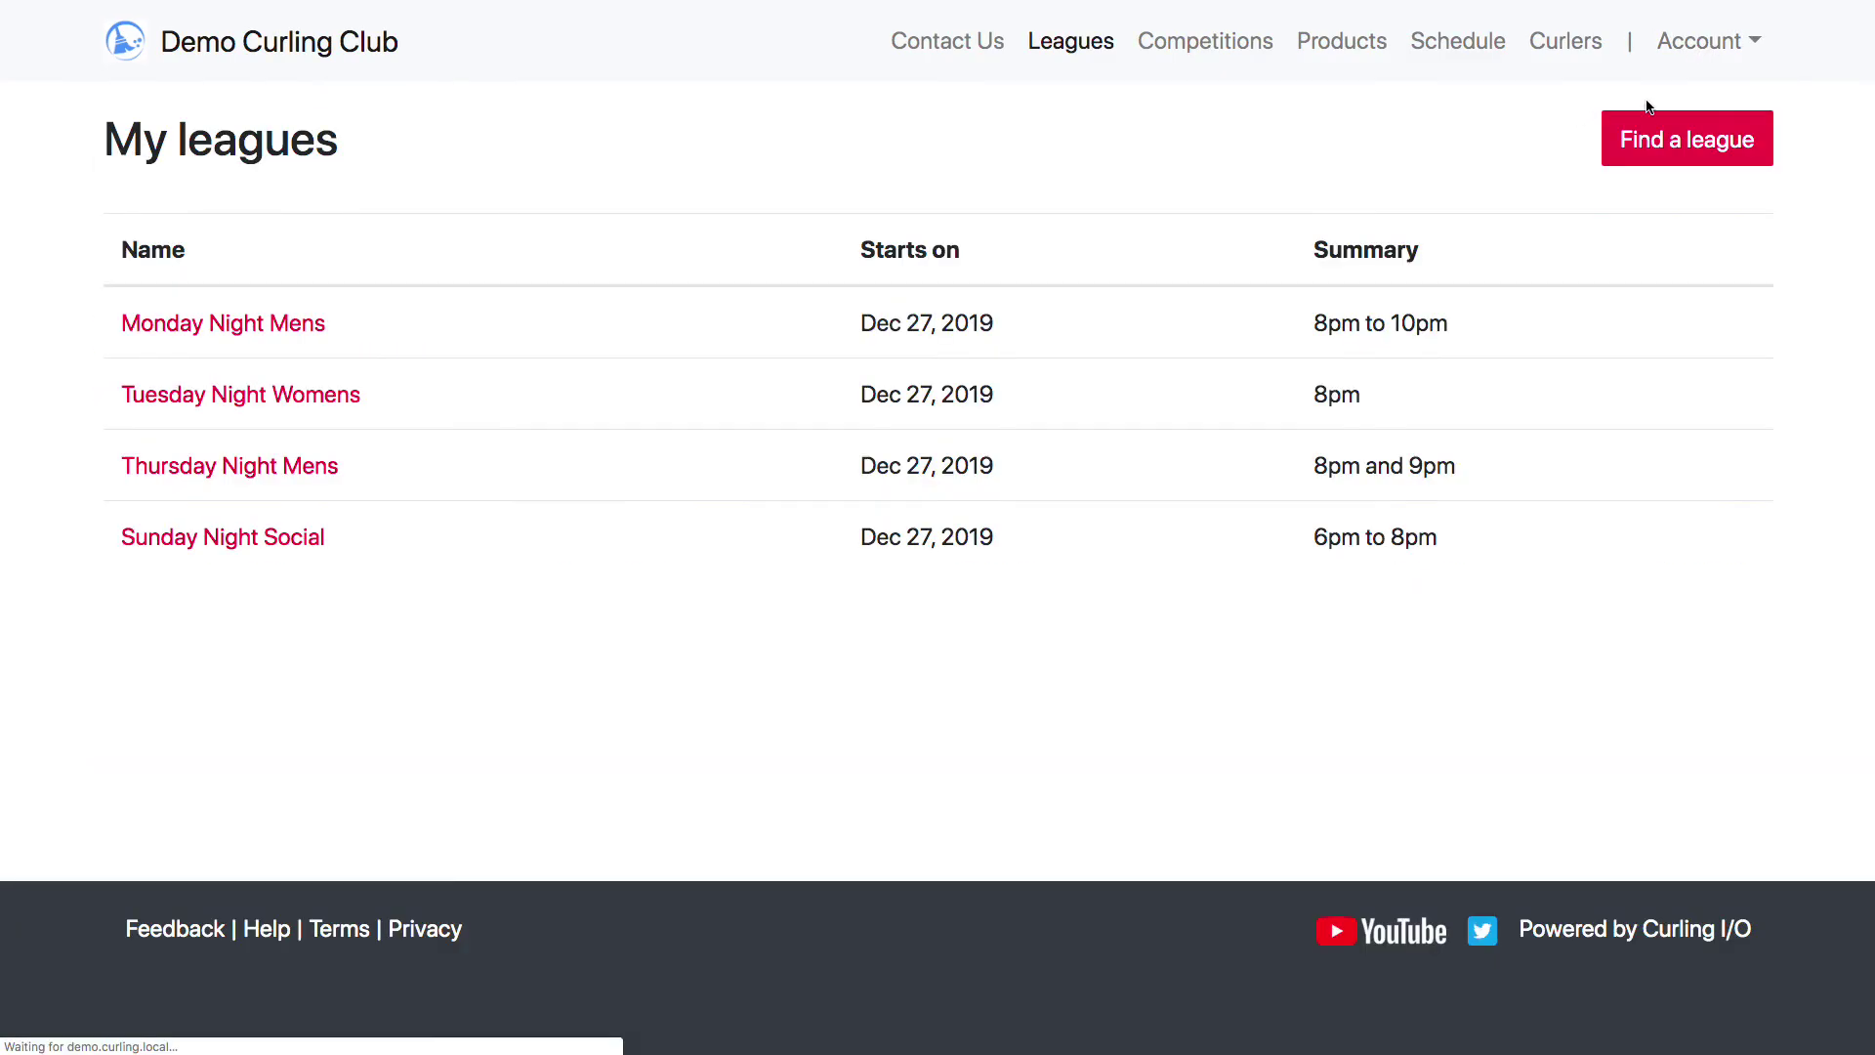
left_click(1699, 44)
left_click(1643, 114)
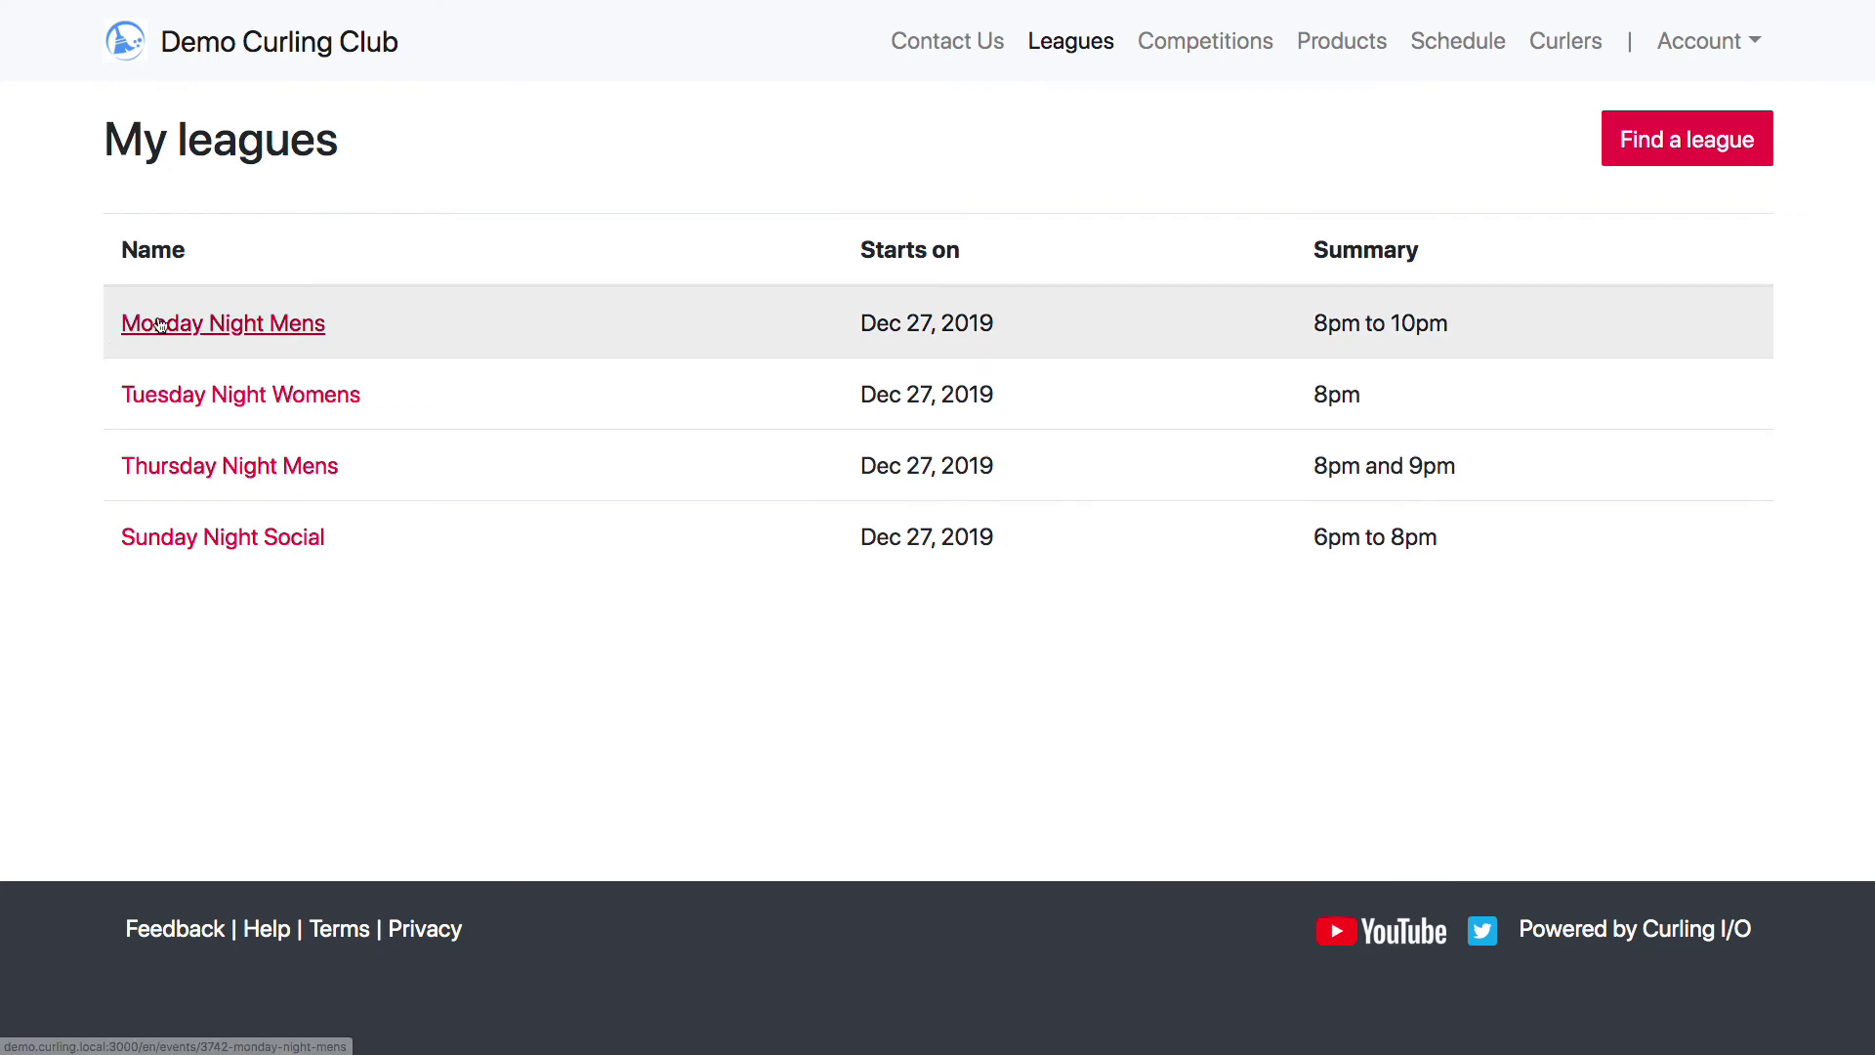
left_click(293, 326)
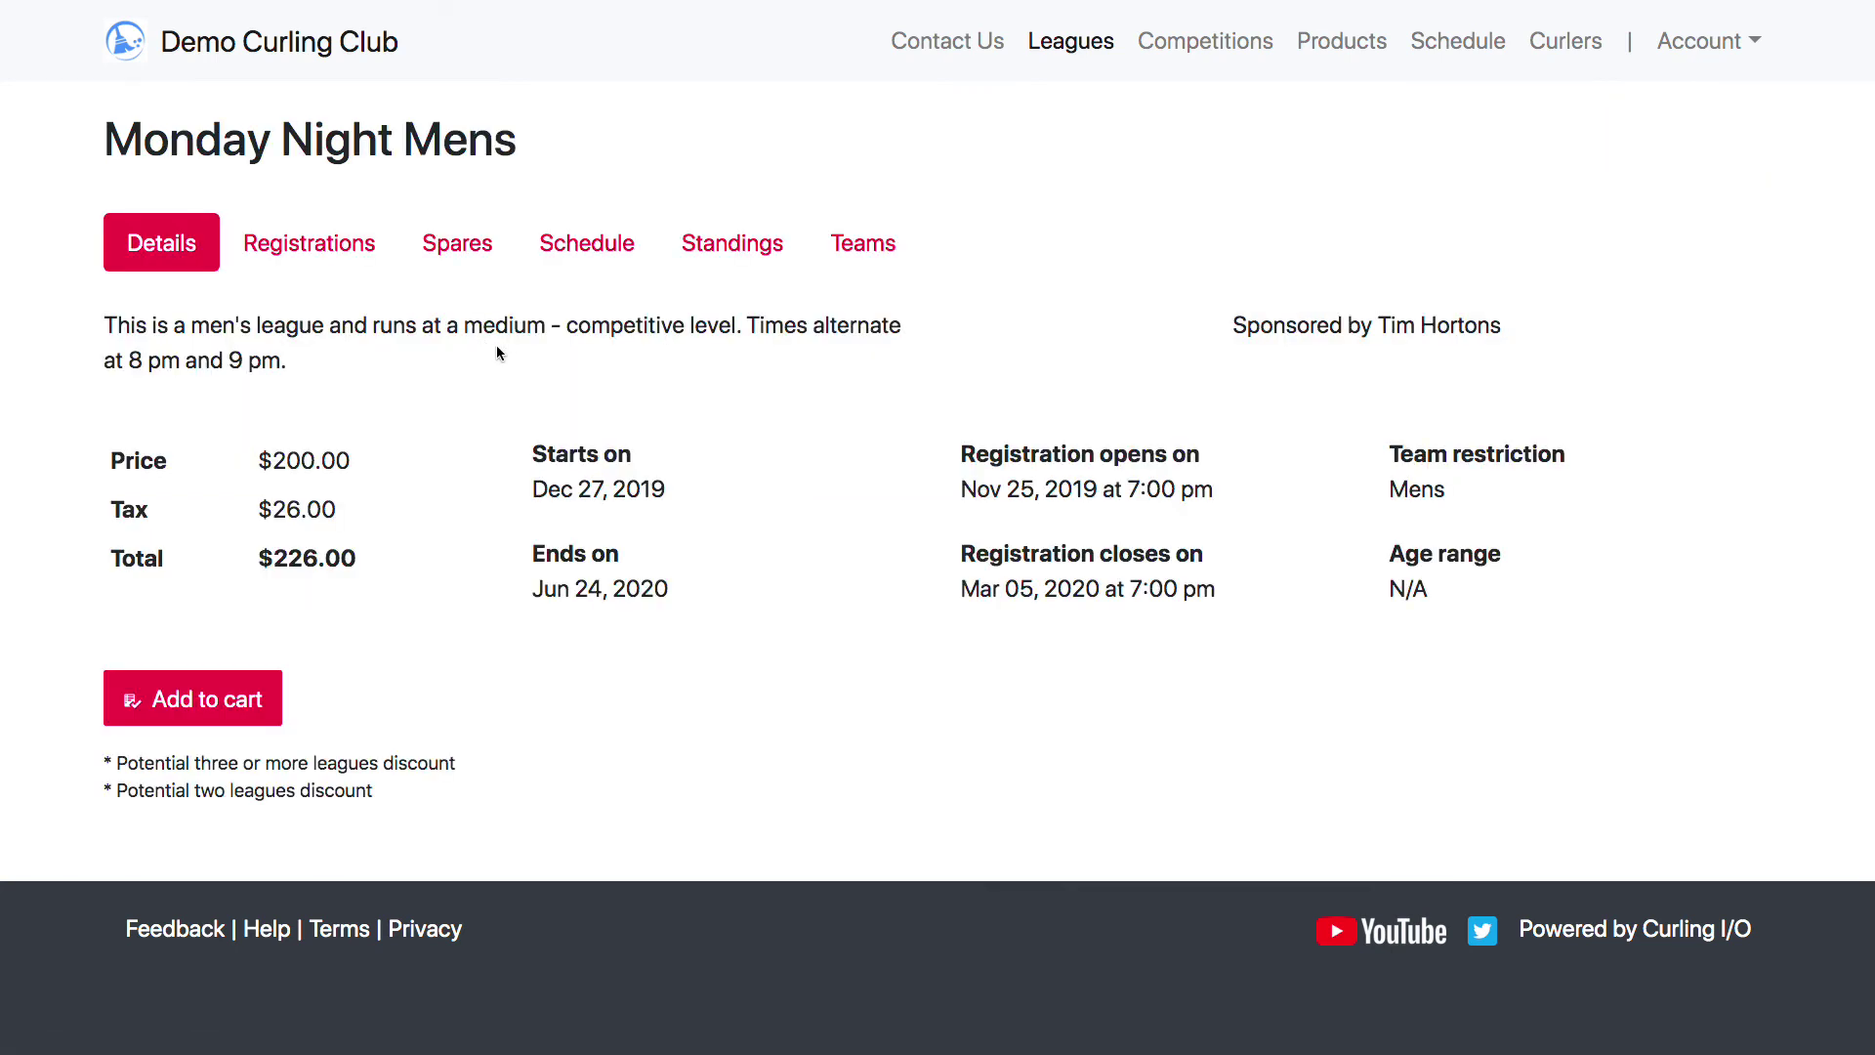
left_click(328, 239)
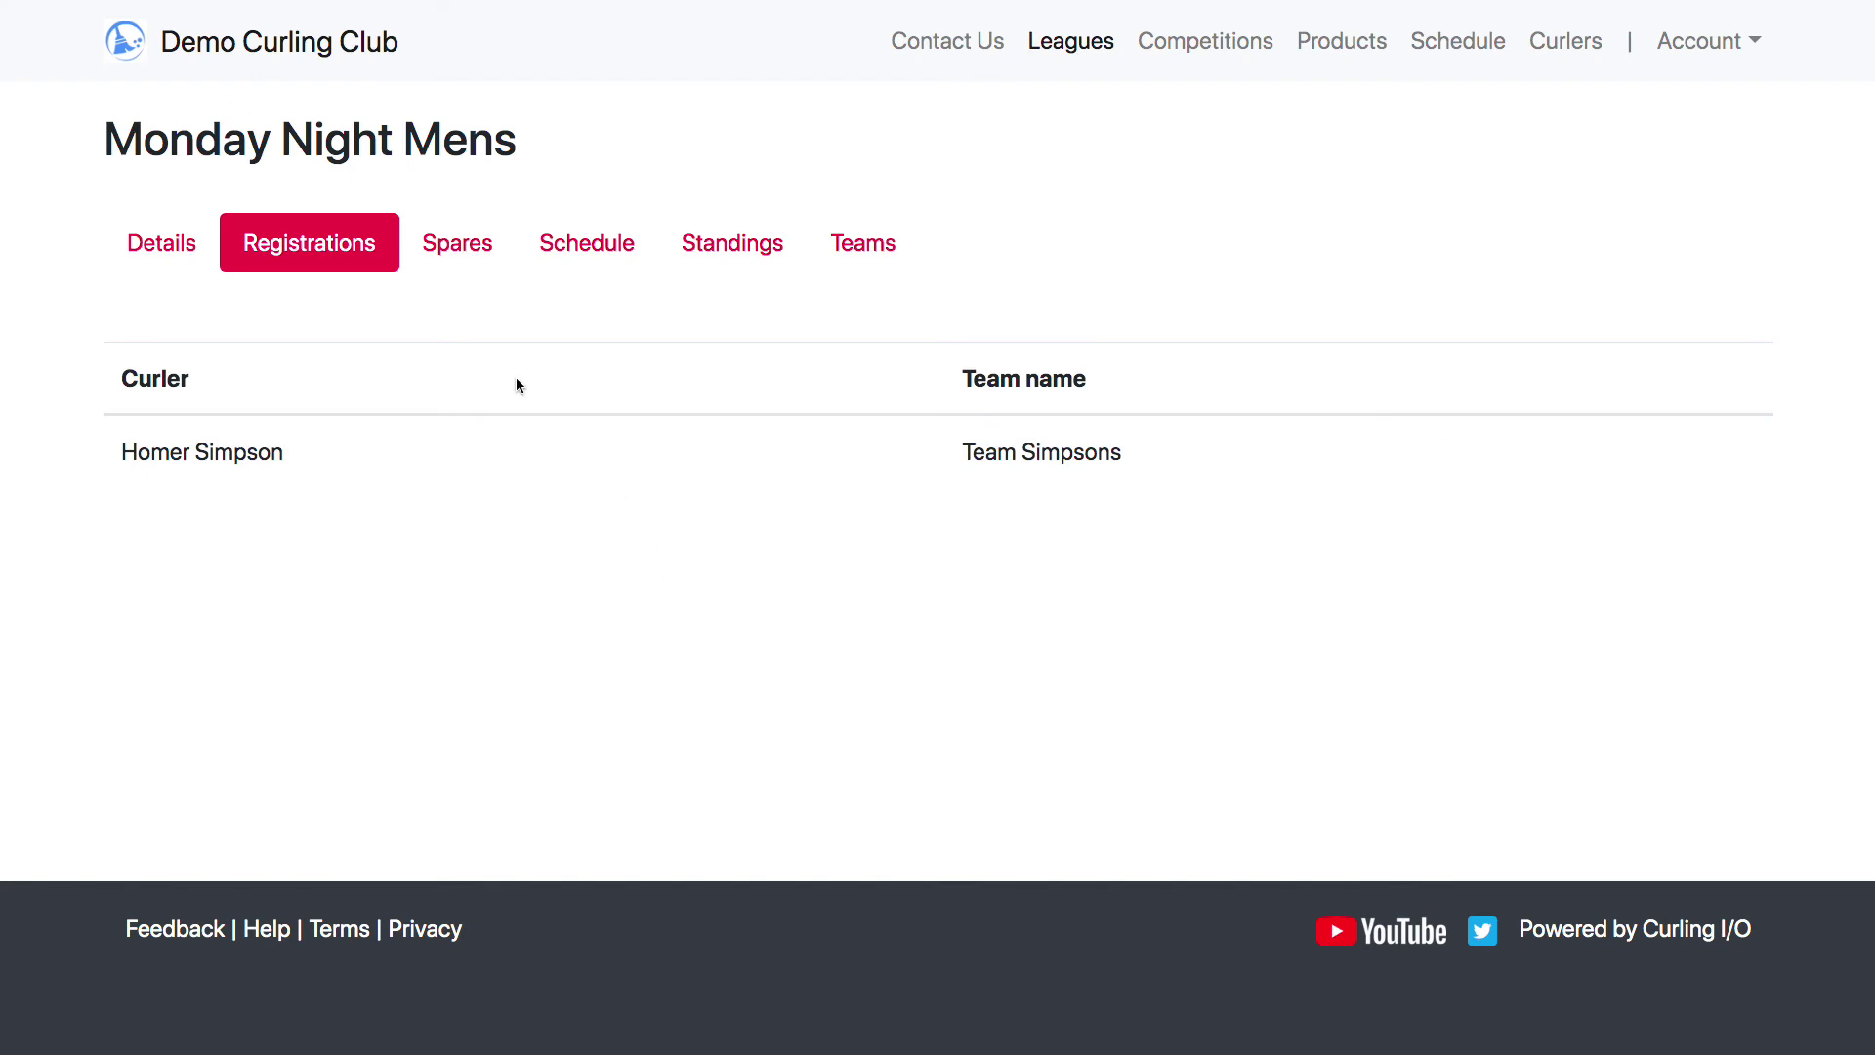
left_click(477, 250)
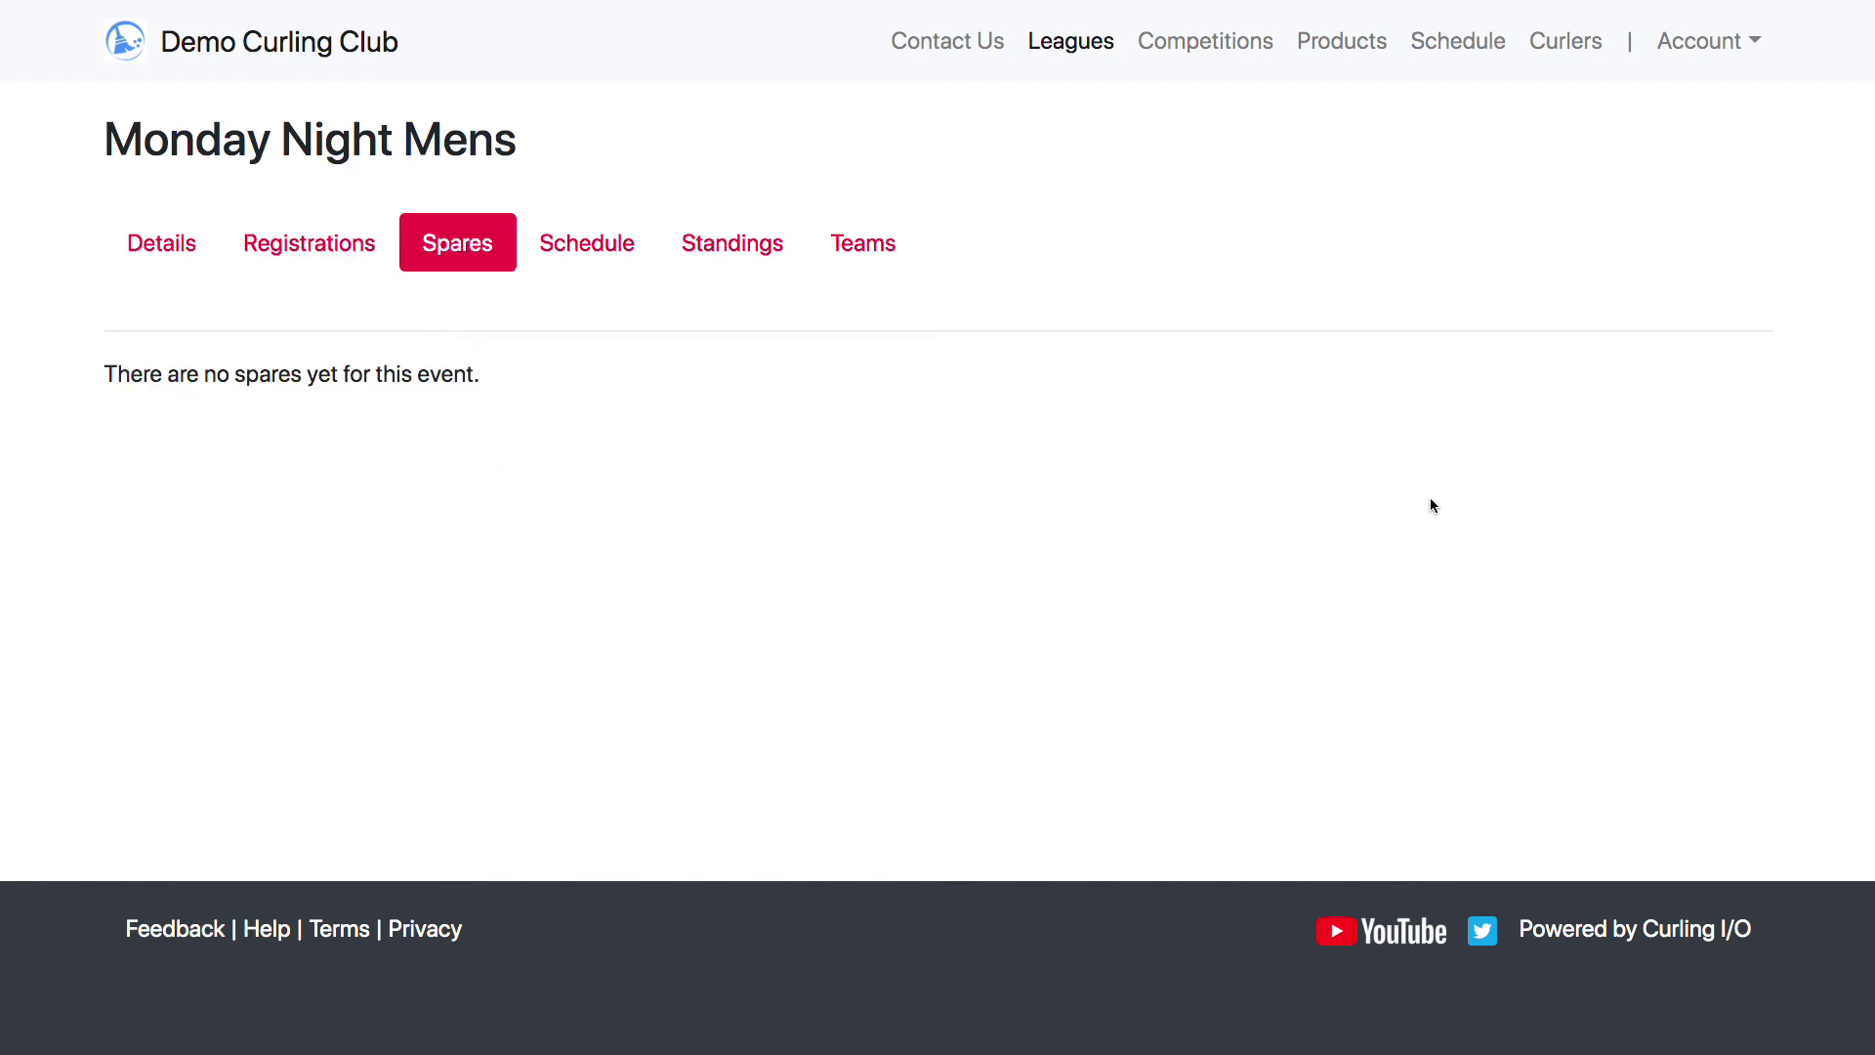
left_click(584, 250)
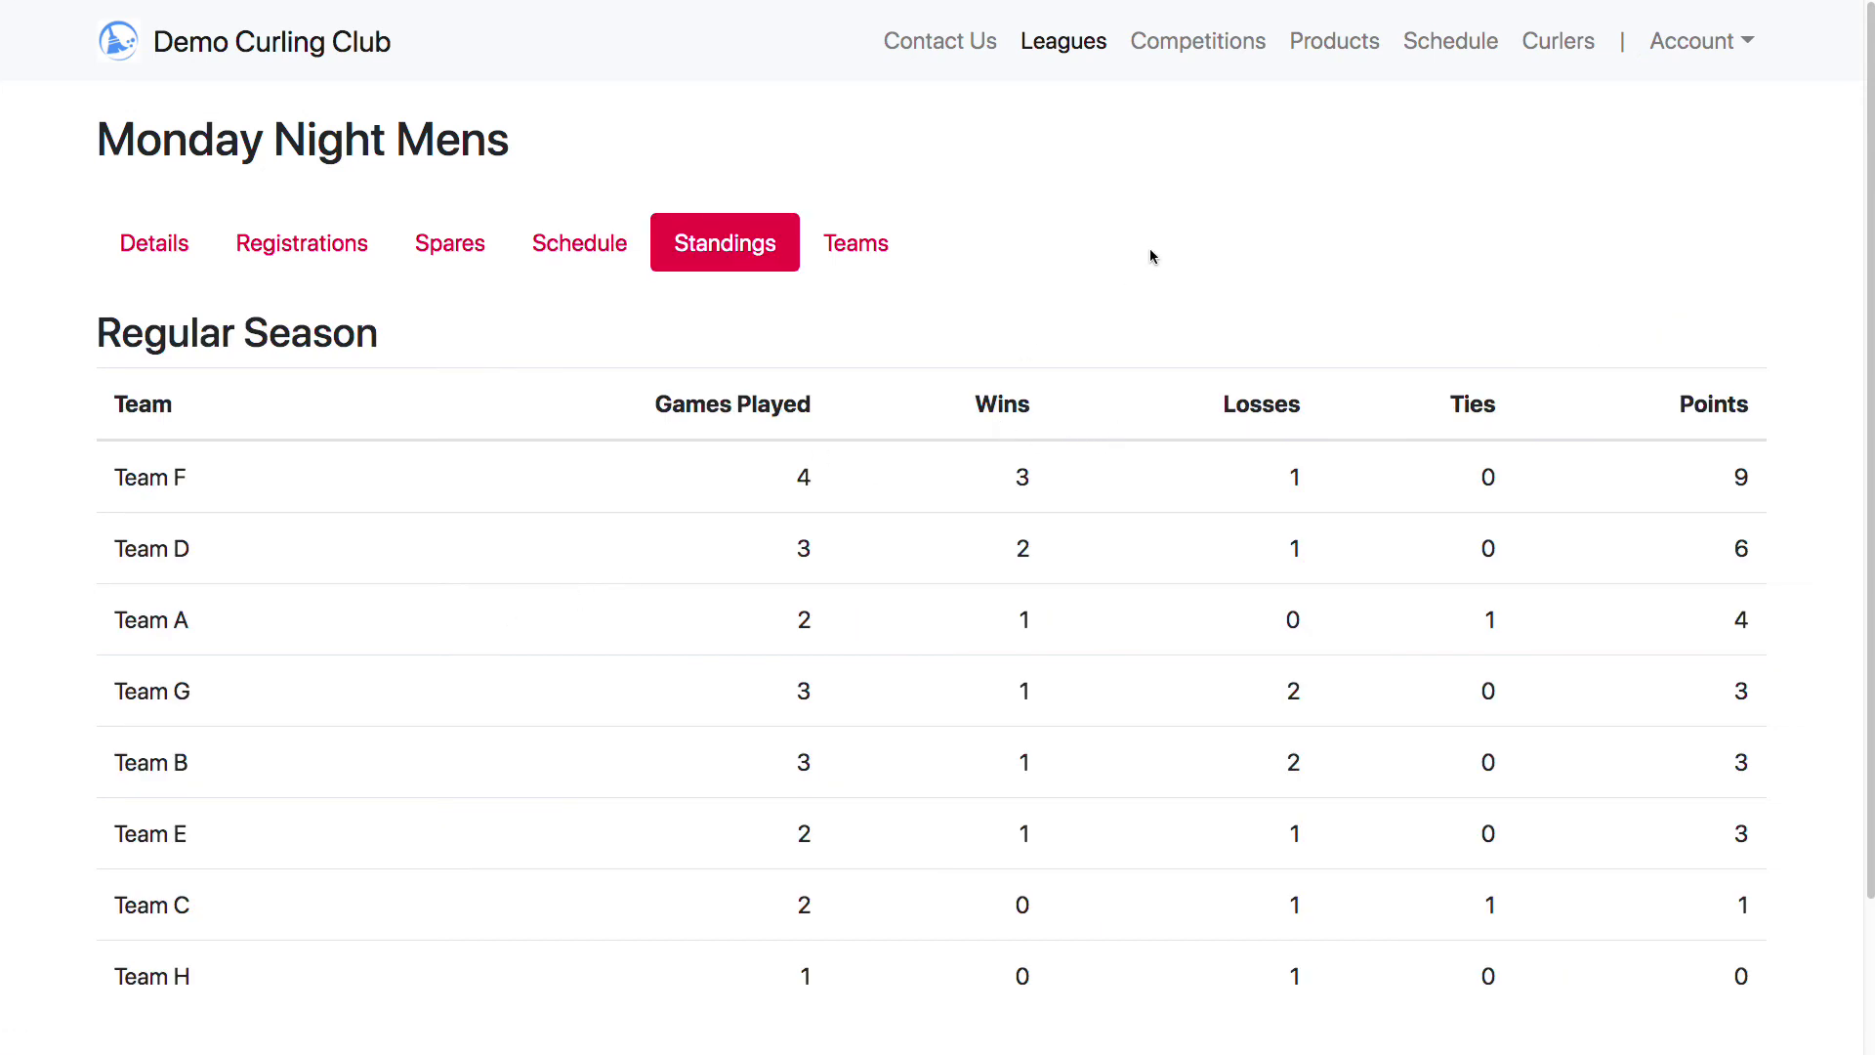
left_click(885, 236)
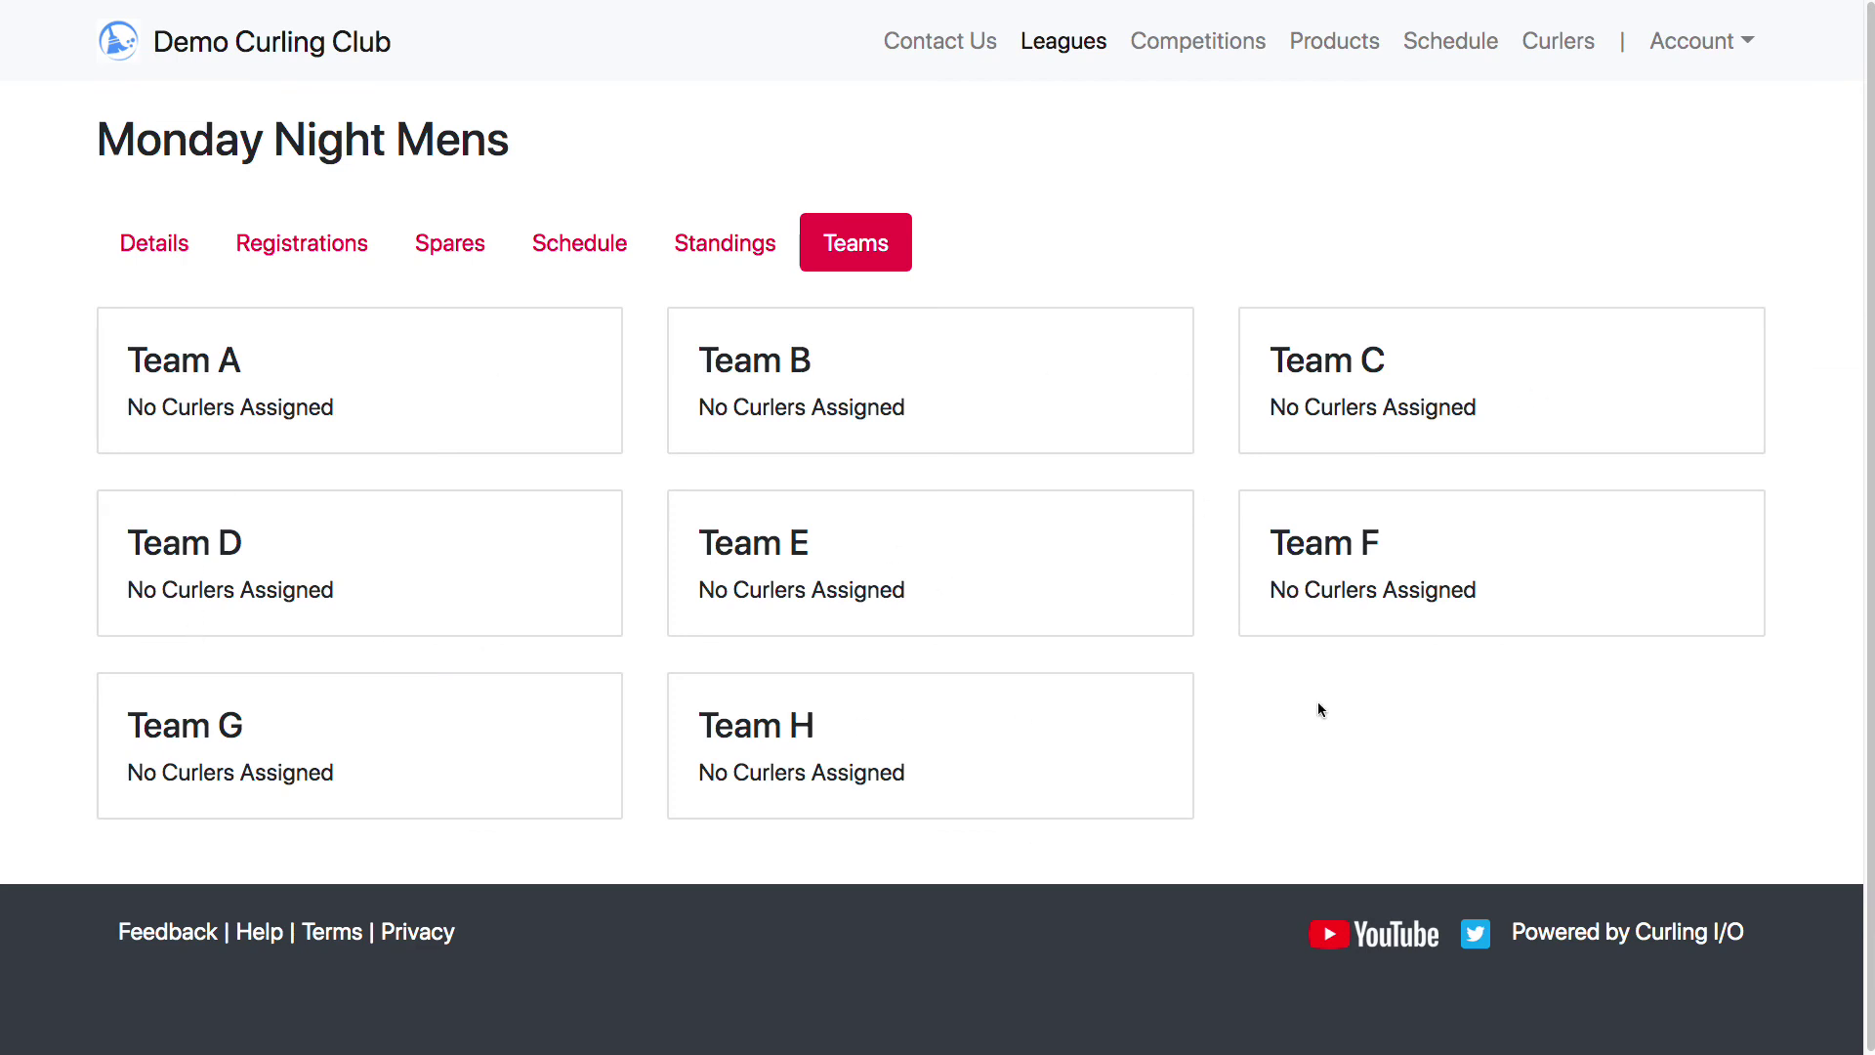
left_click(1697, 41)
left_click(1522, 112)
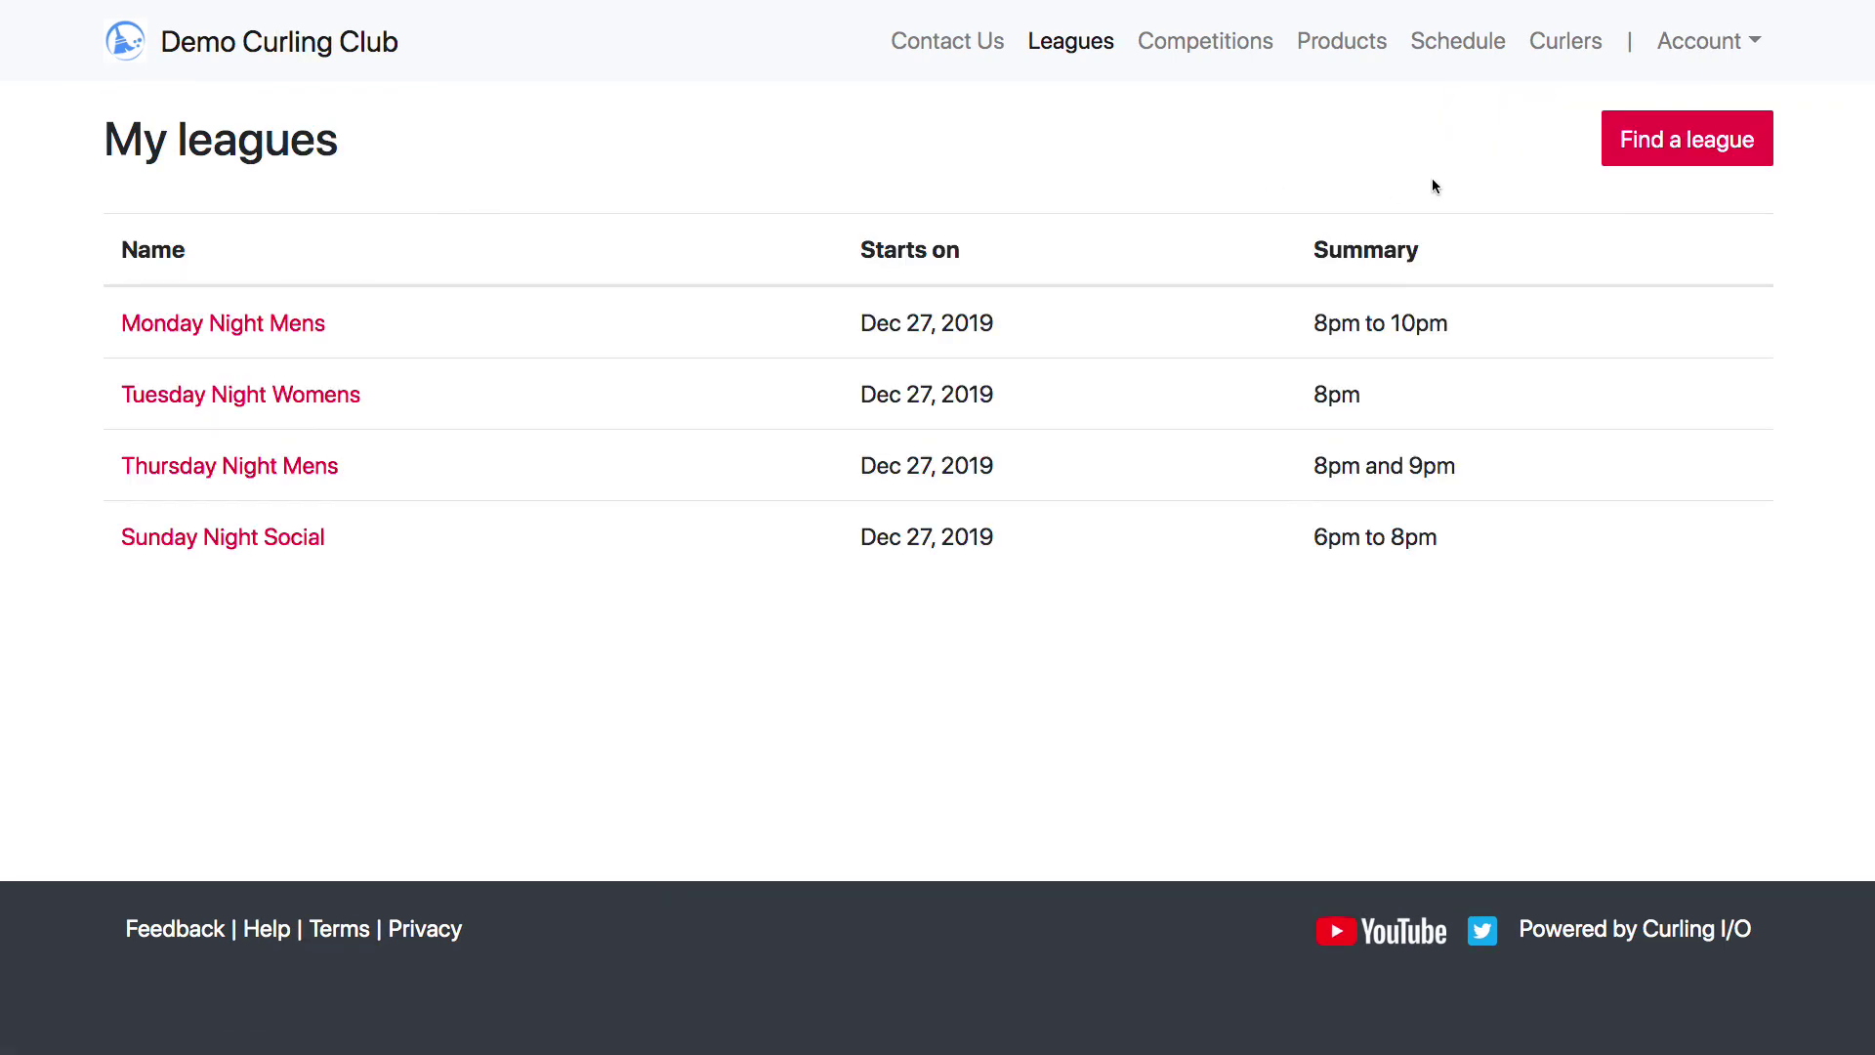
Review the first curler's edit and optional info forms from My curlers without saving
left_click(1565, 45)
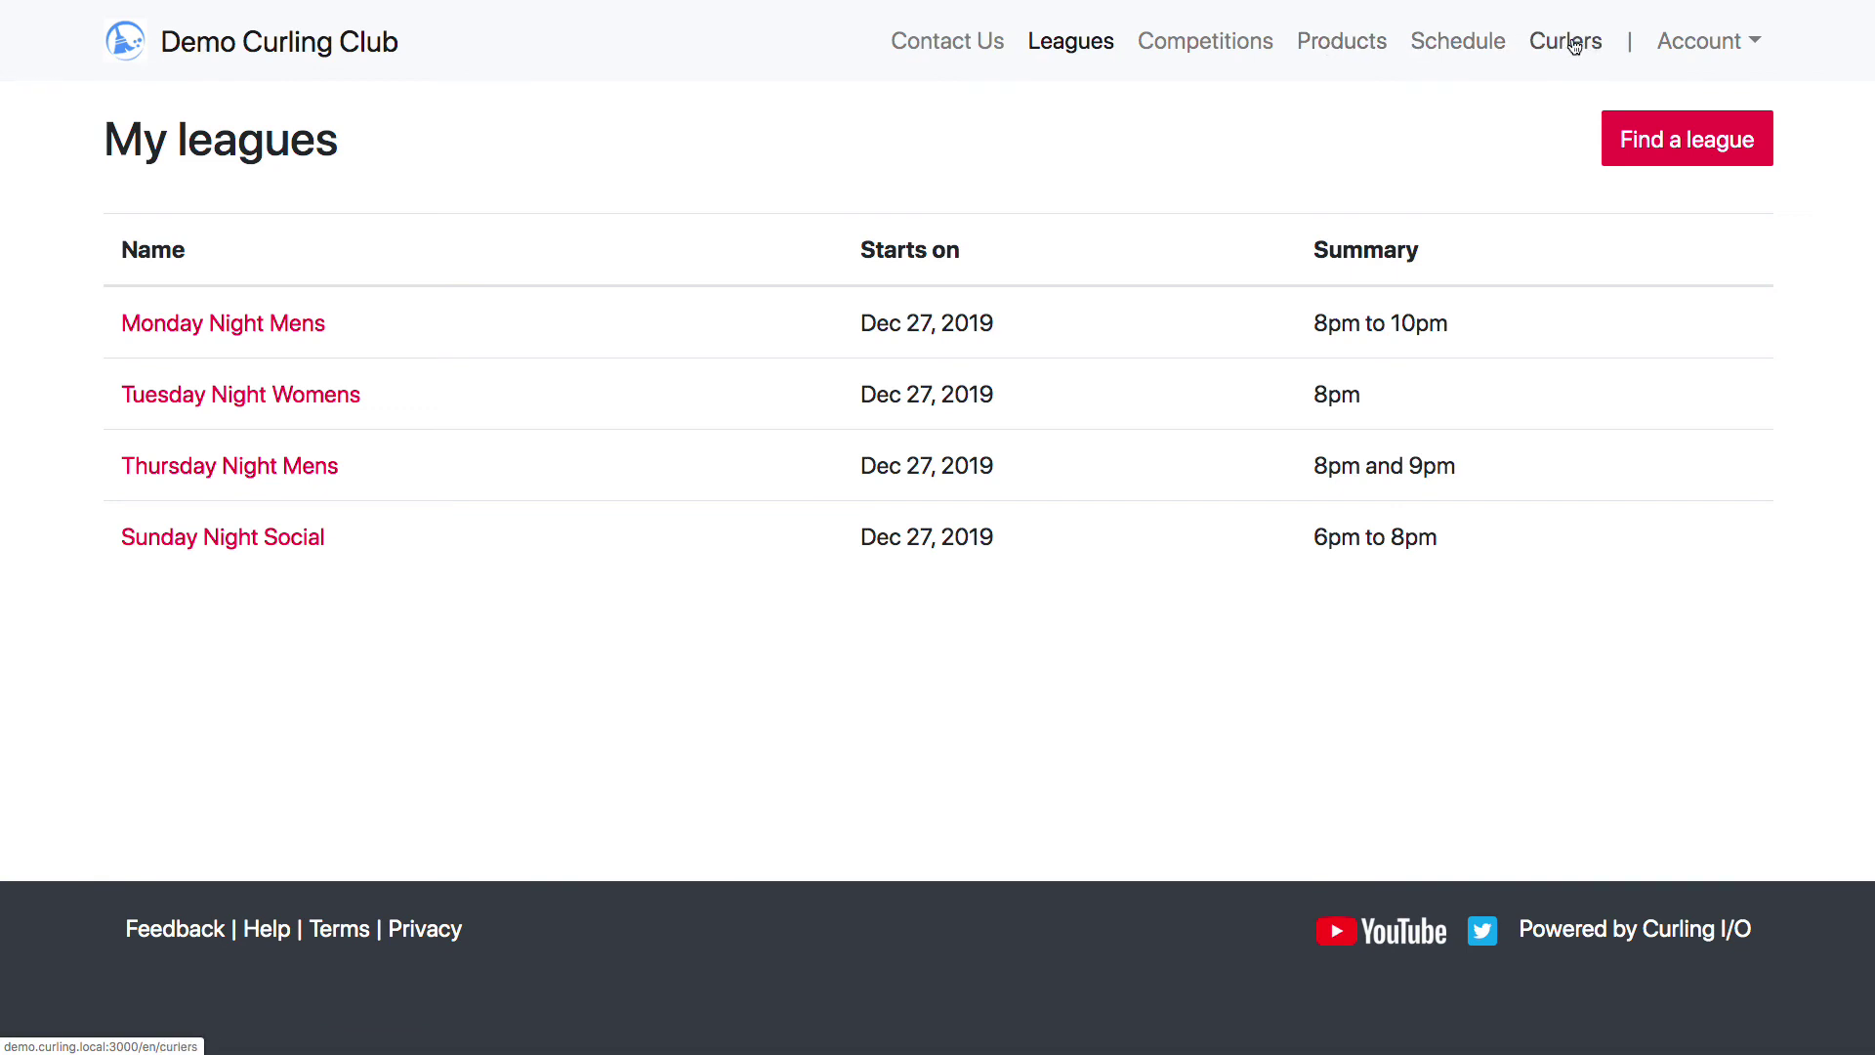
left_click(1737, 51)
left_click(1566, 203)
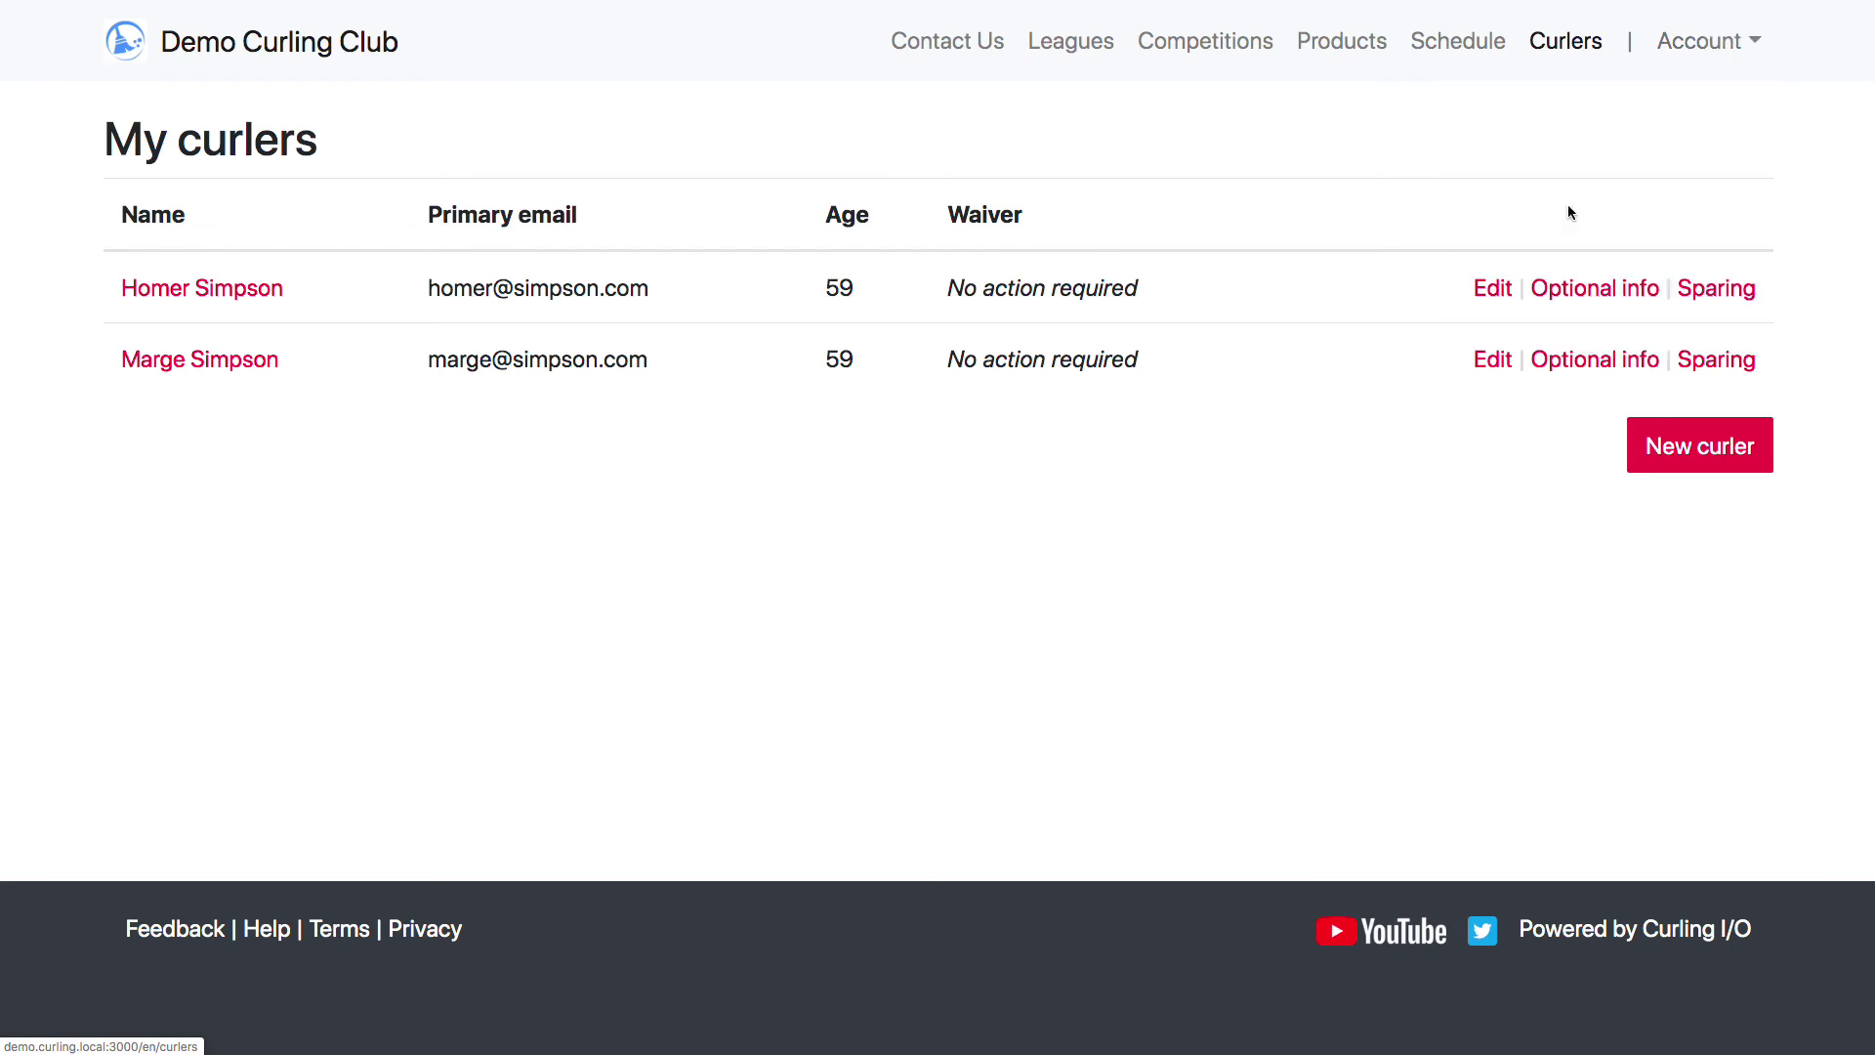
left_click(1718, 51)
left_click(1251, 162)
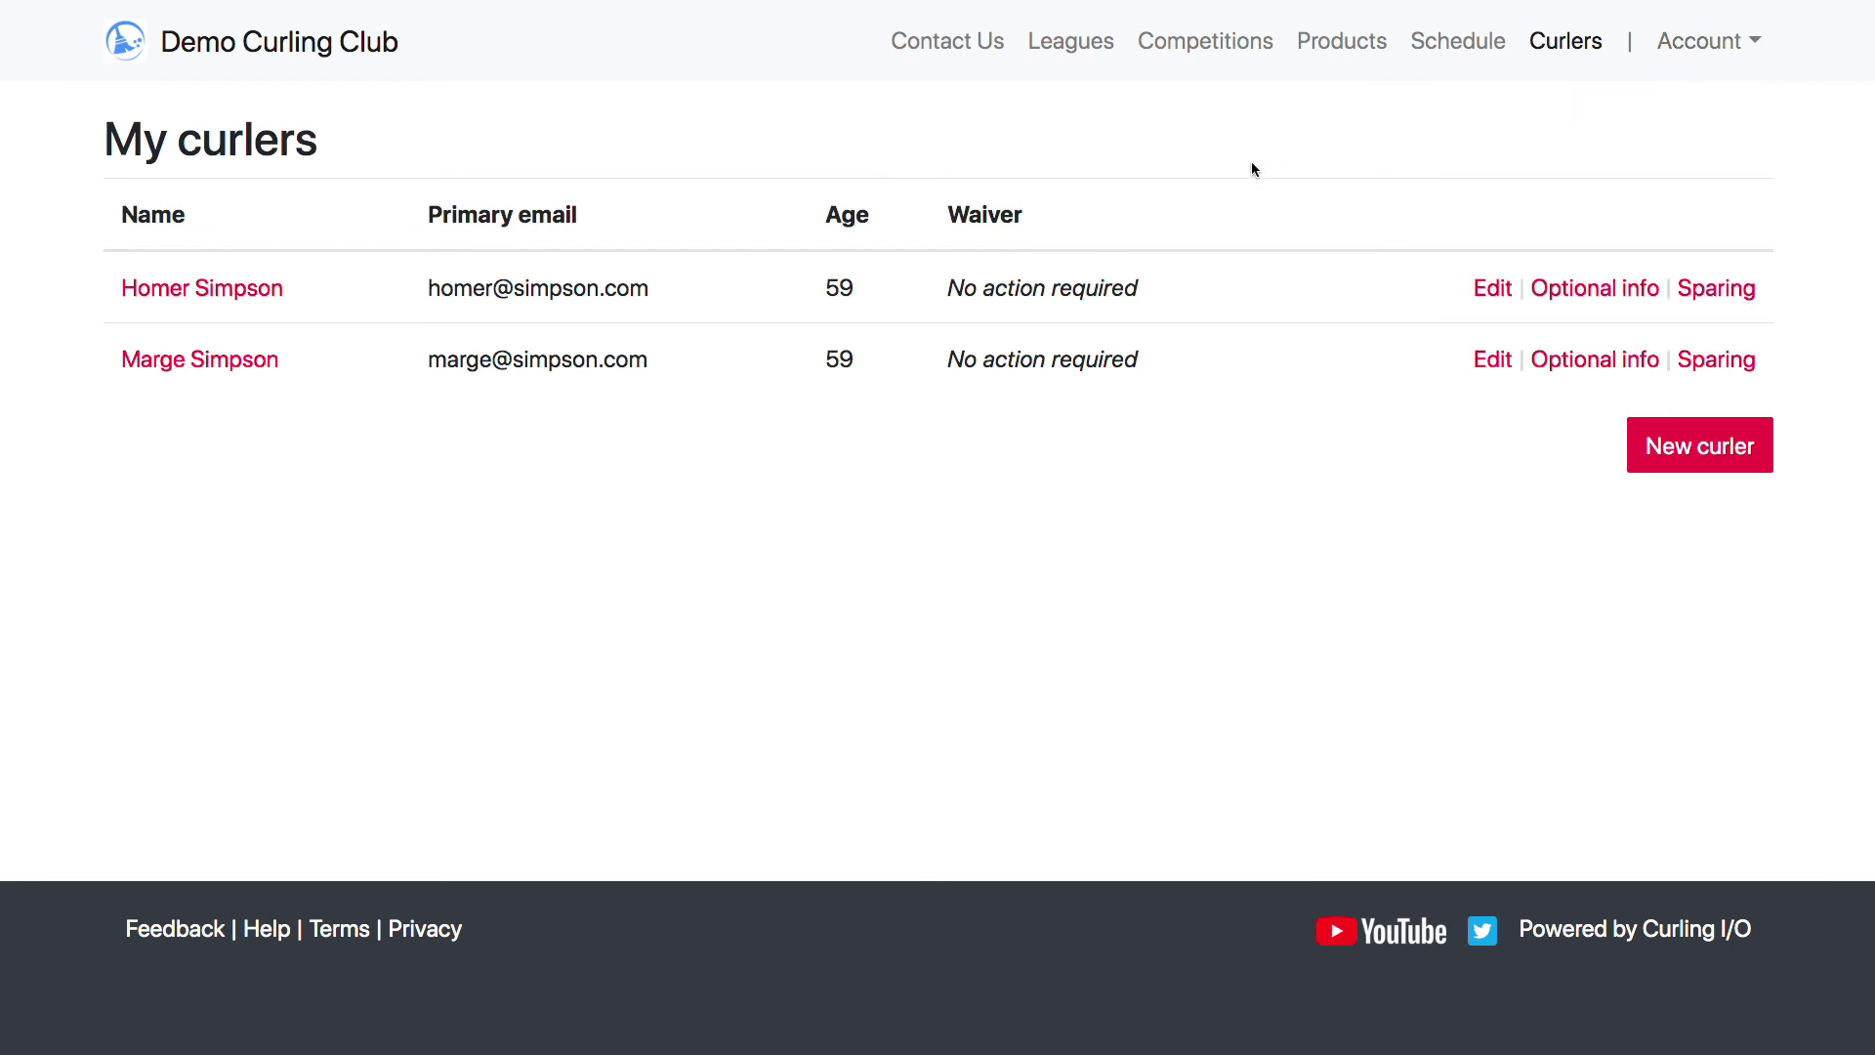
left_click(1488, 290)
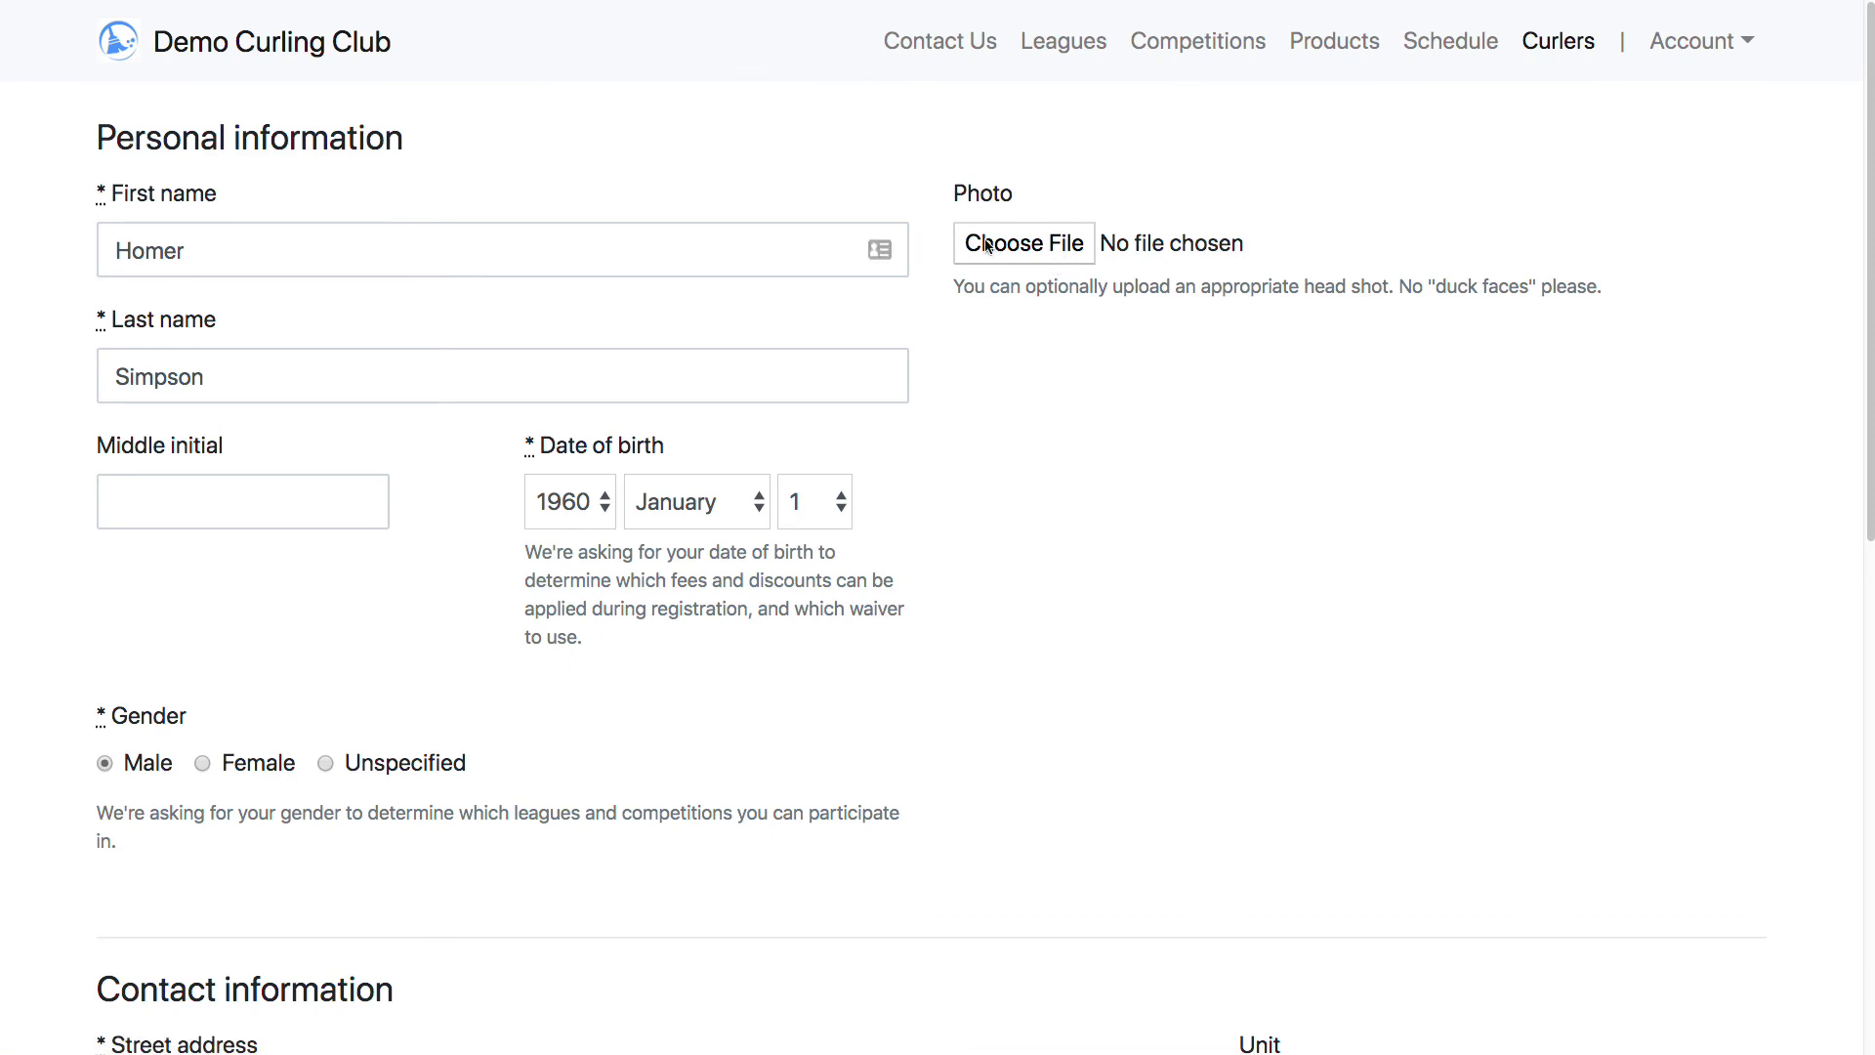
scroll(410, 488, "down", 6)
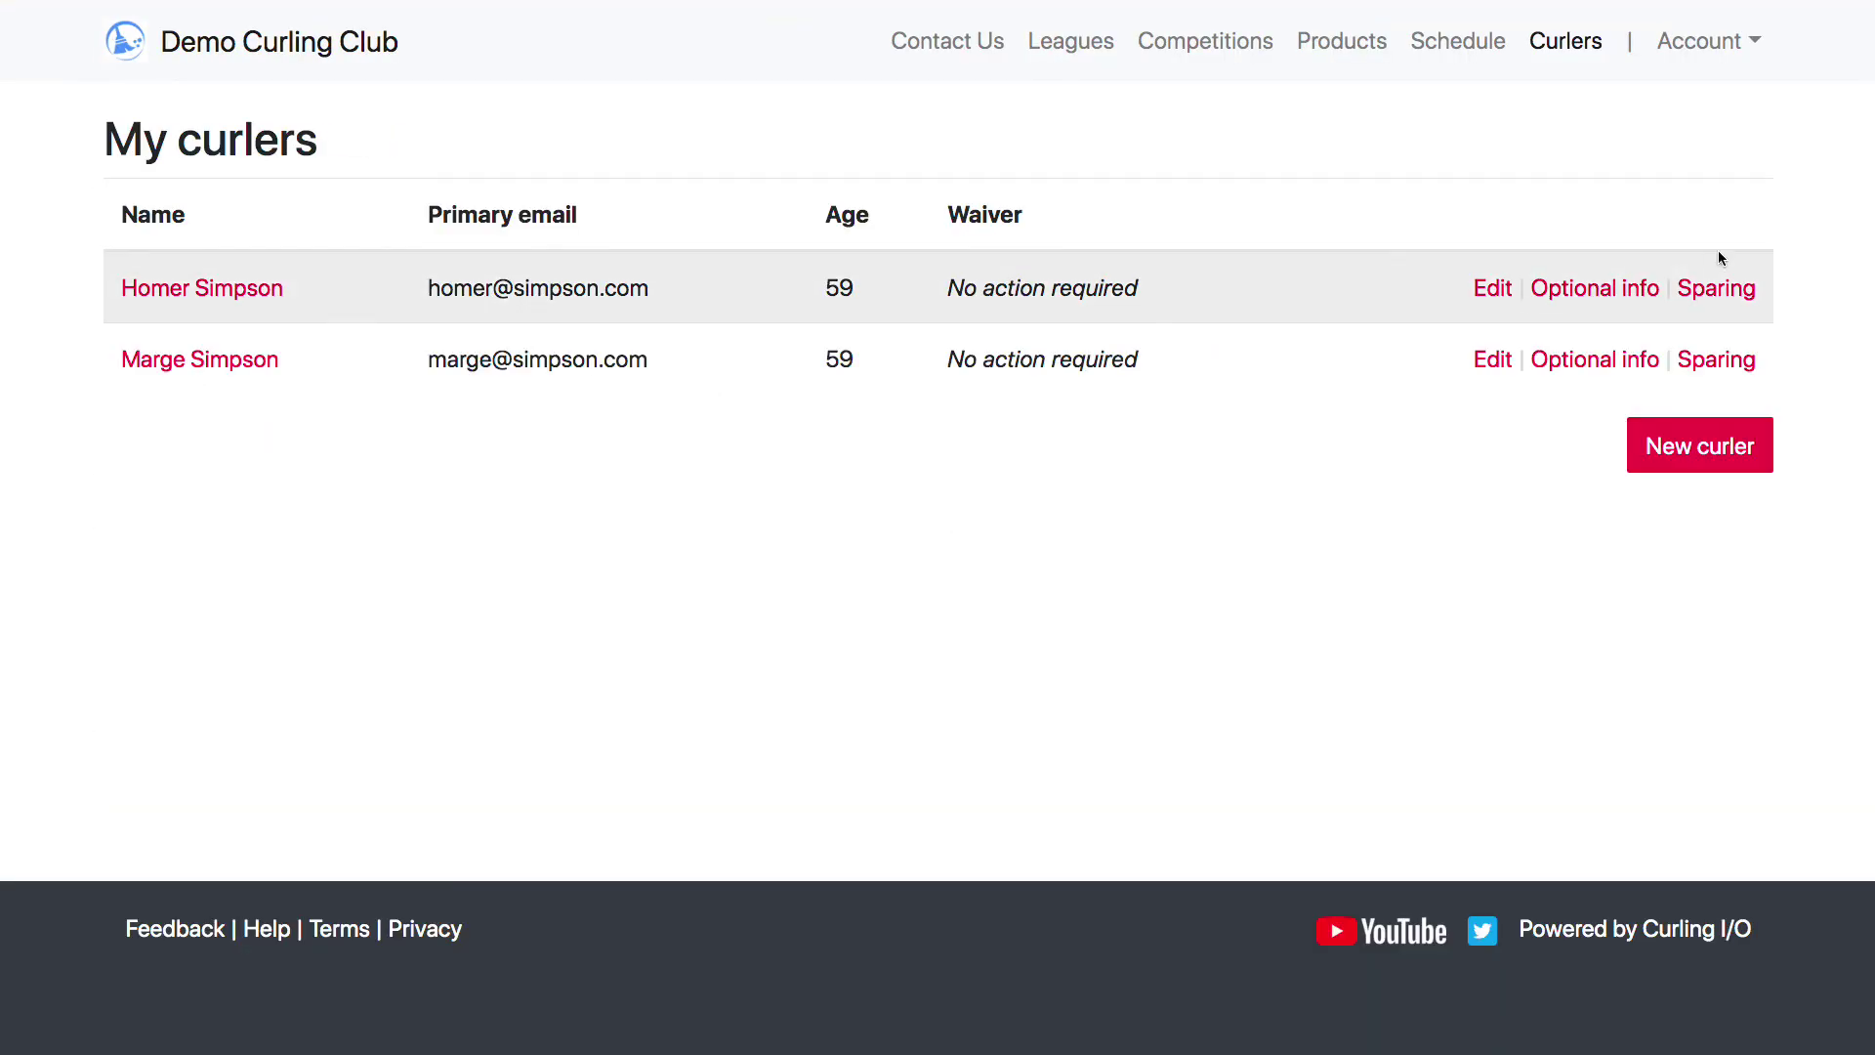
left_click(1598, 301)
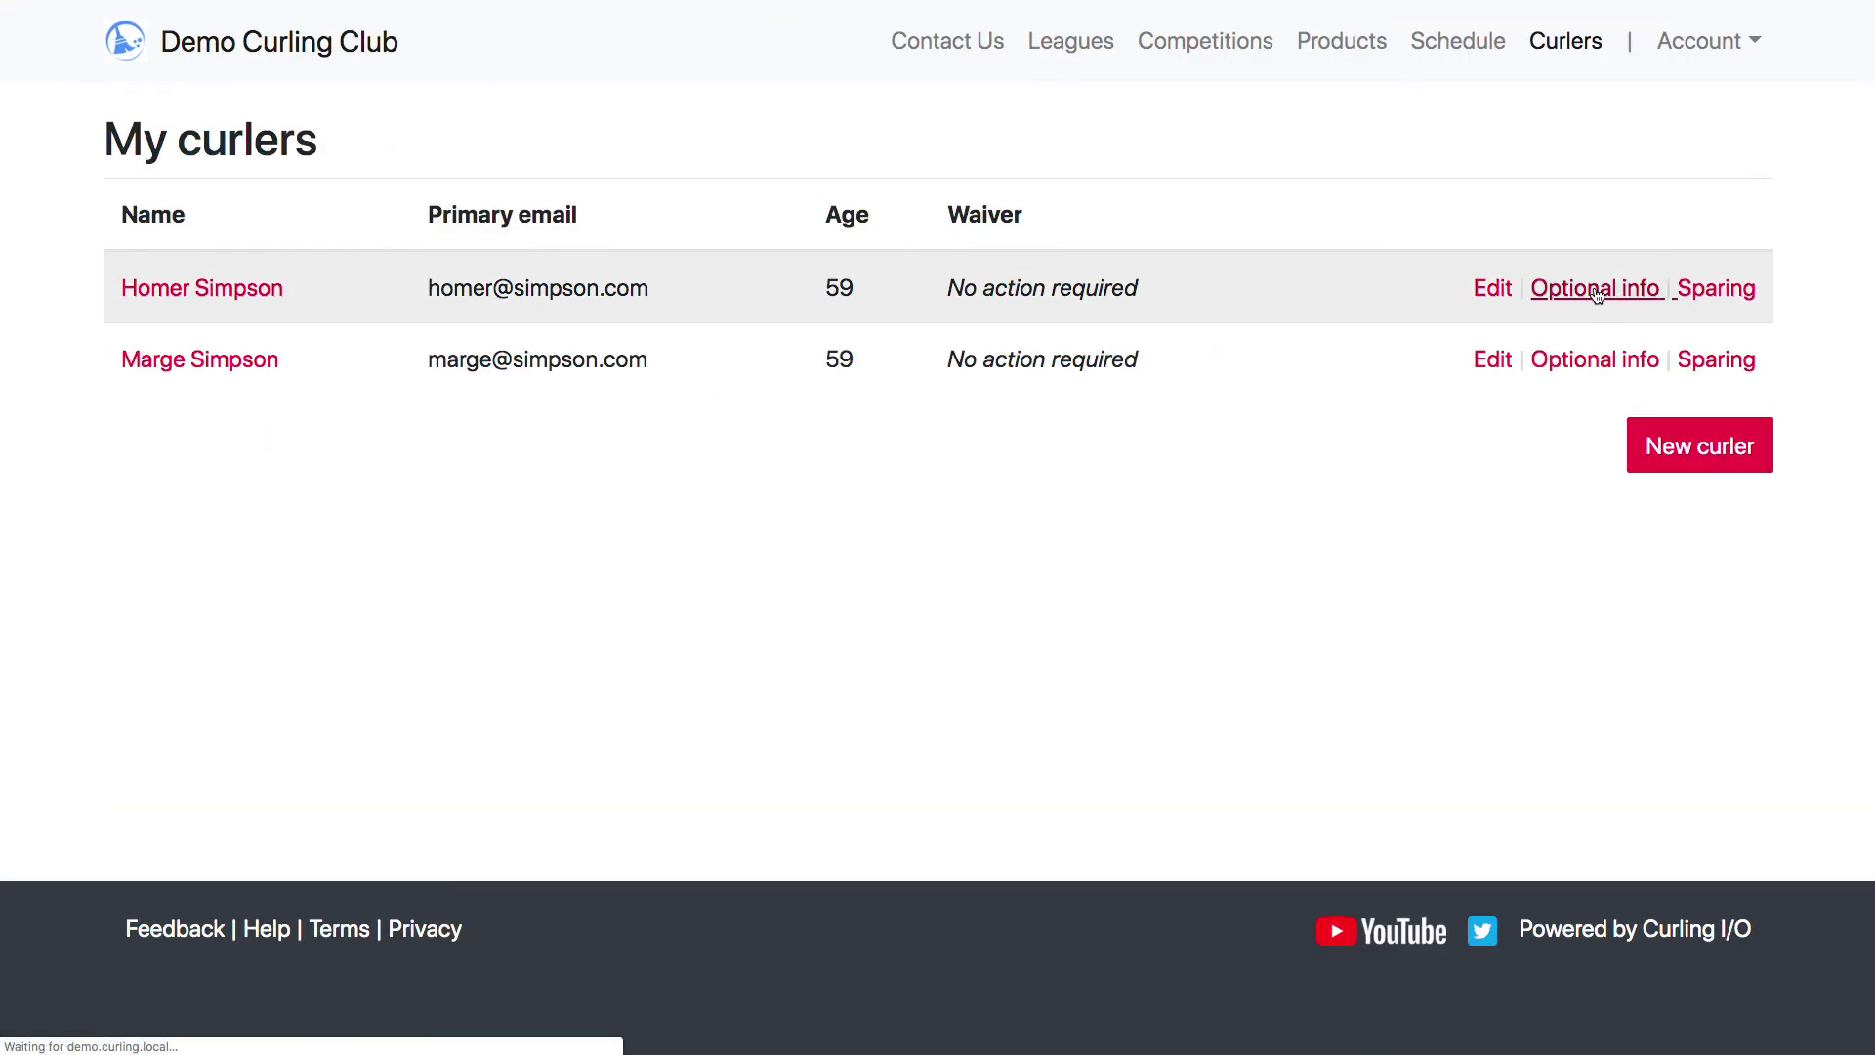
scroll(1176, 395, "down", 8)
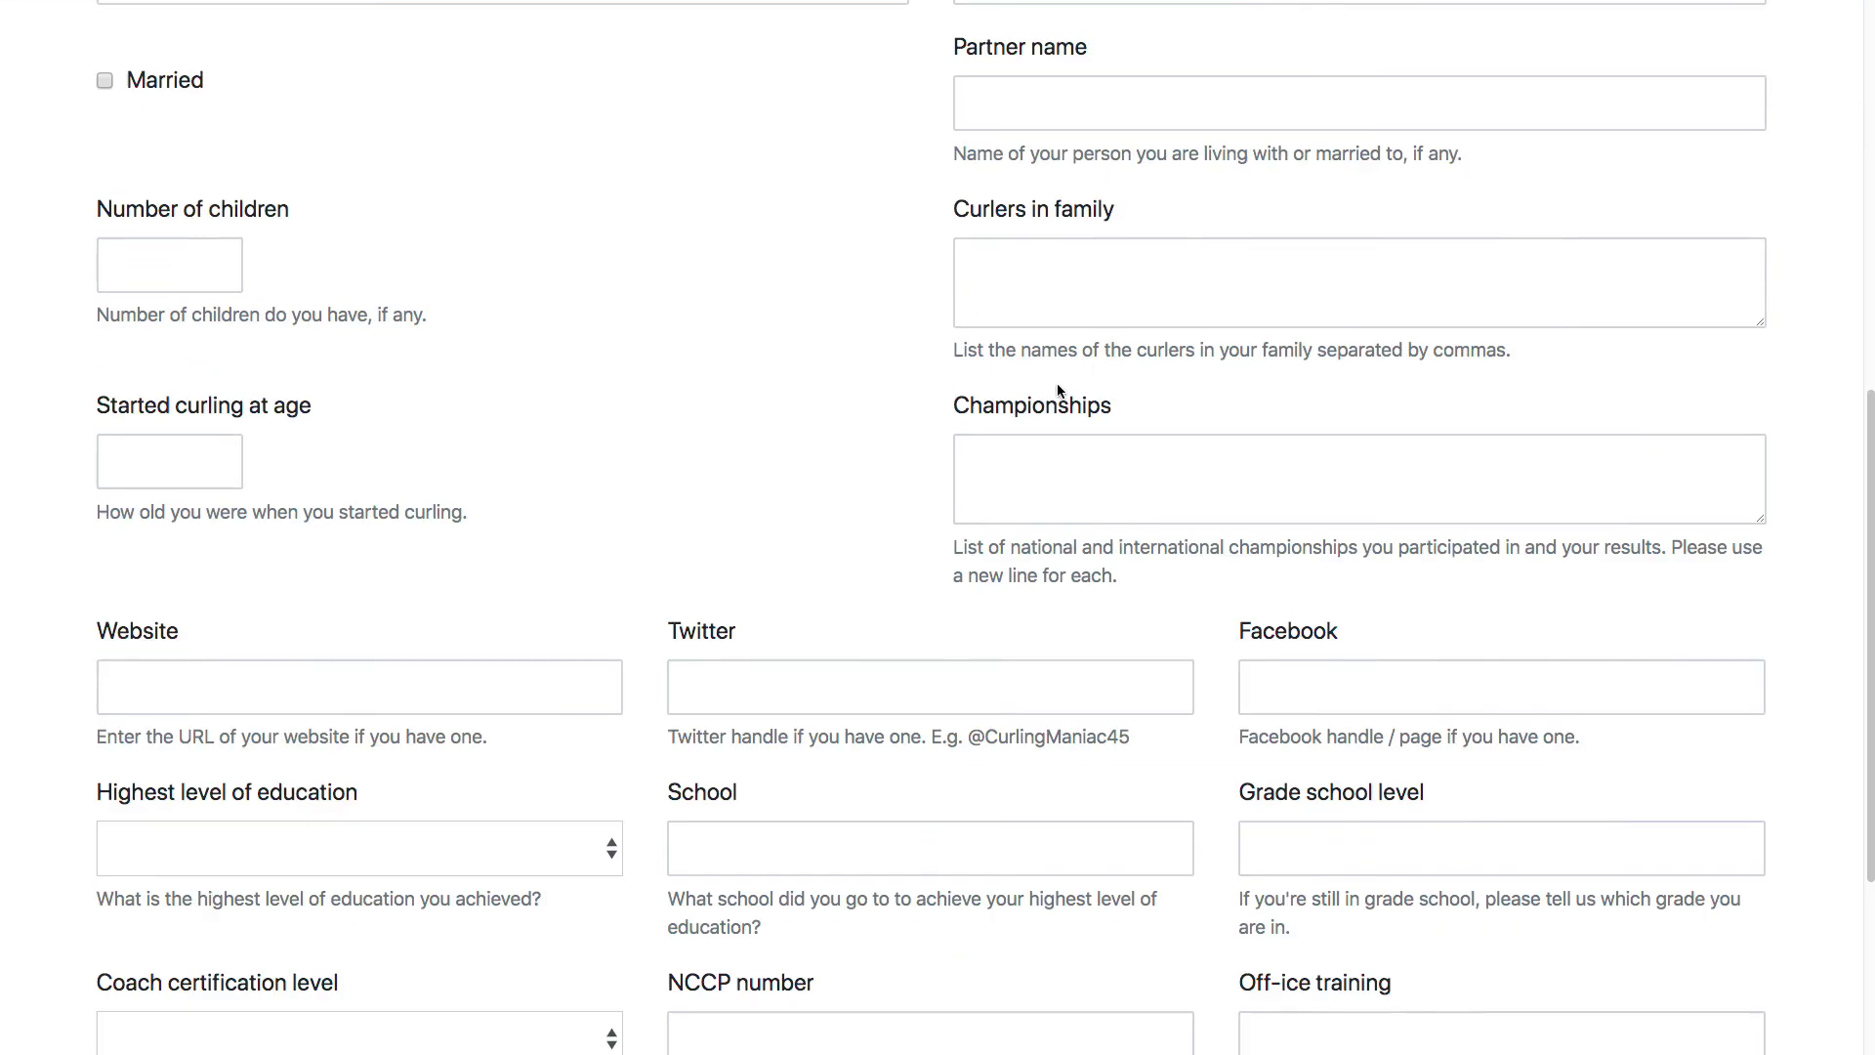
scroll(654, 734, "down", 4)
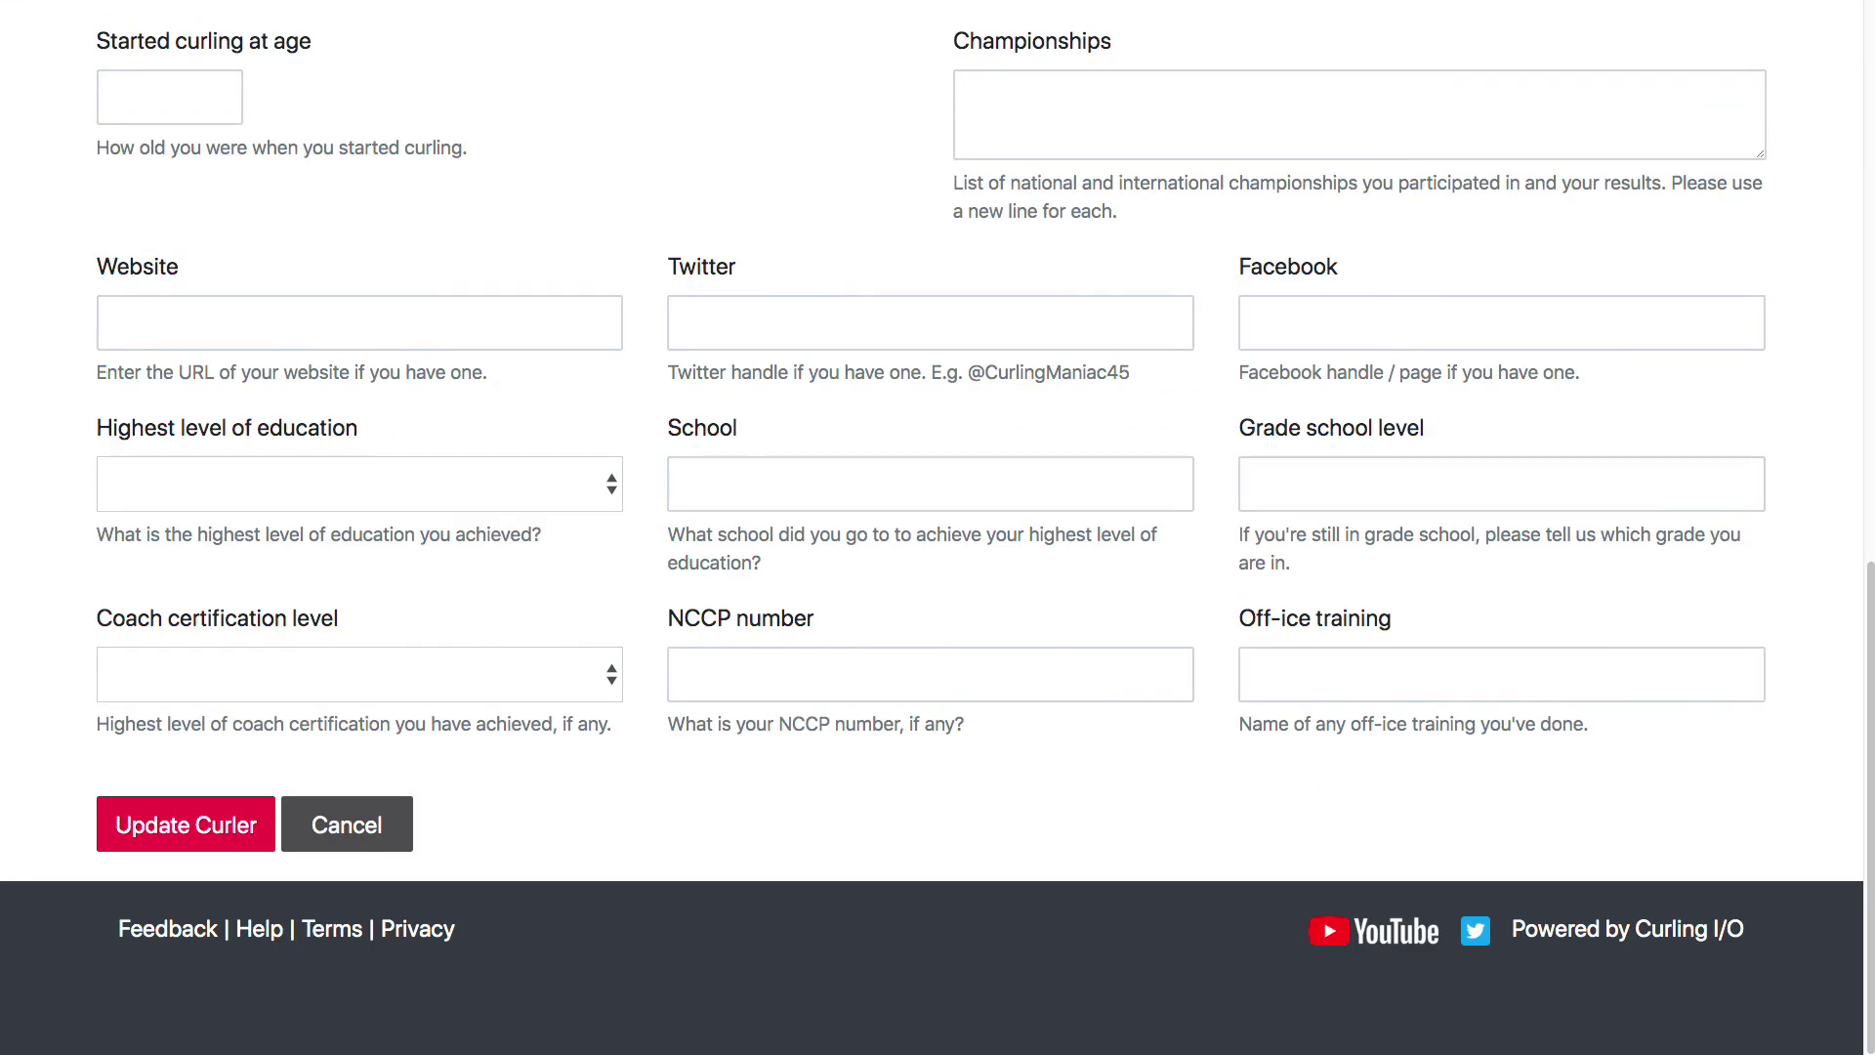
key("super+bracketleft")
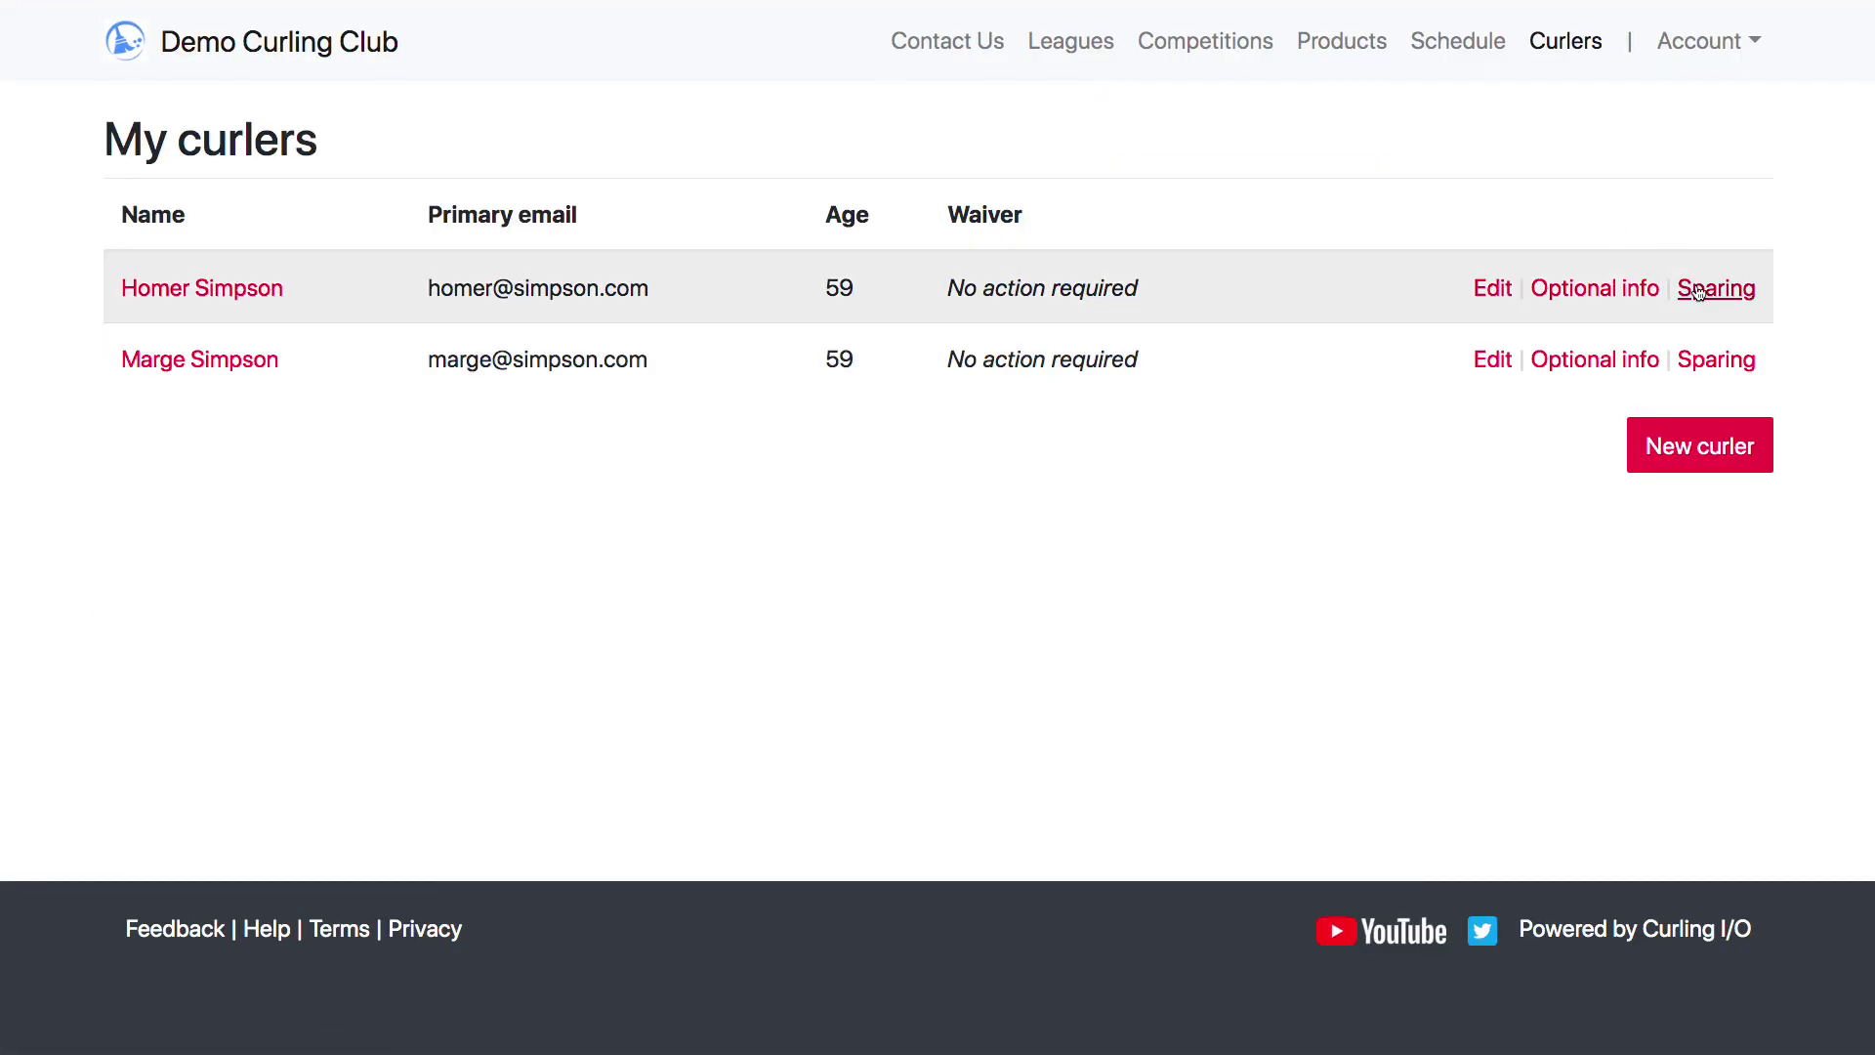
Spare for Sunday Seniors and Sunday Night Social as Fourth, noting 'I can't make draws after 9:00 pm'
left_click(1704, 289)
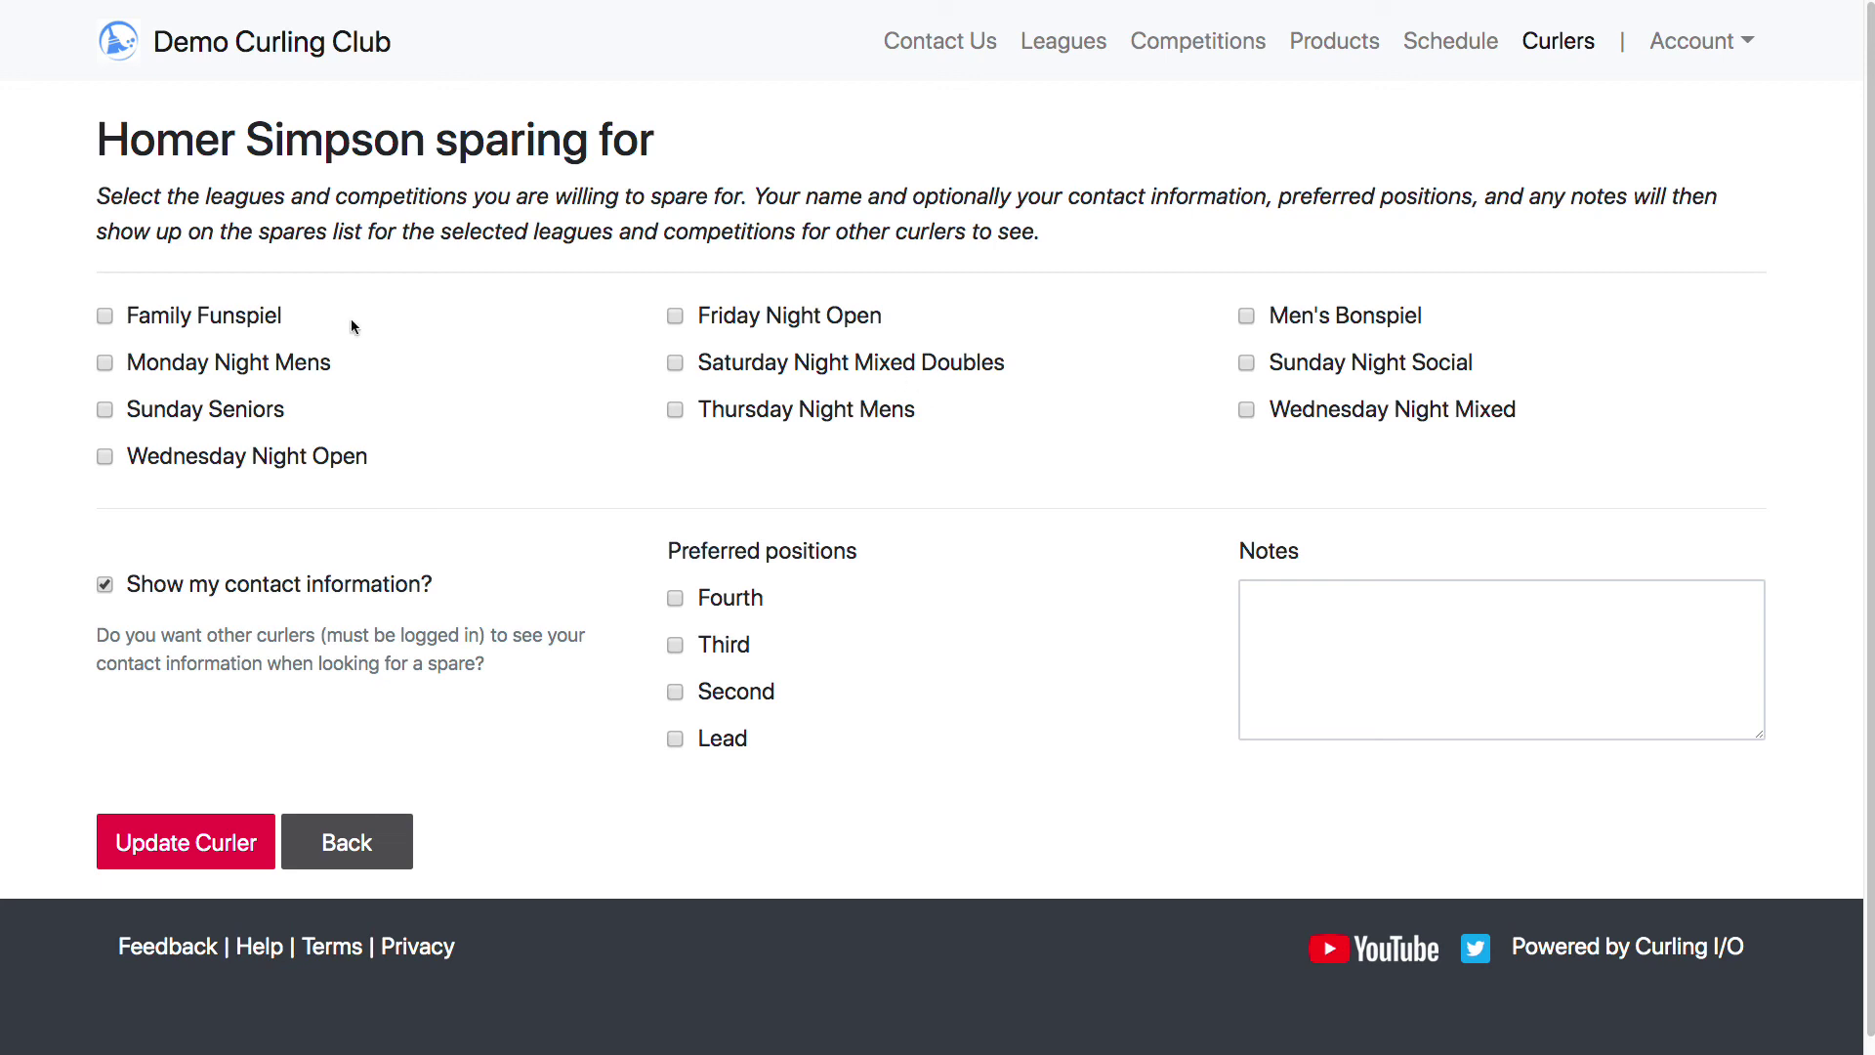
left_click(200, 427)
left_click(1285, 413)
left_click(1285, 413)
left_click(1319, 366)
left_click(735, 599)
left_click(1397, 609)
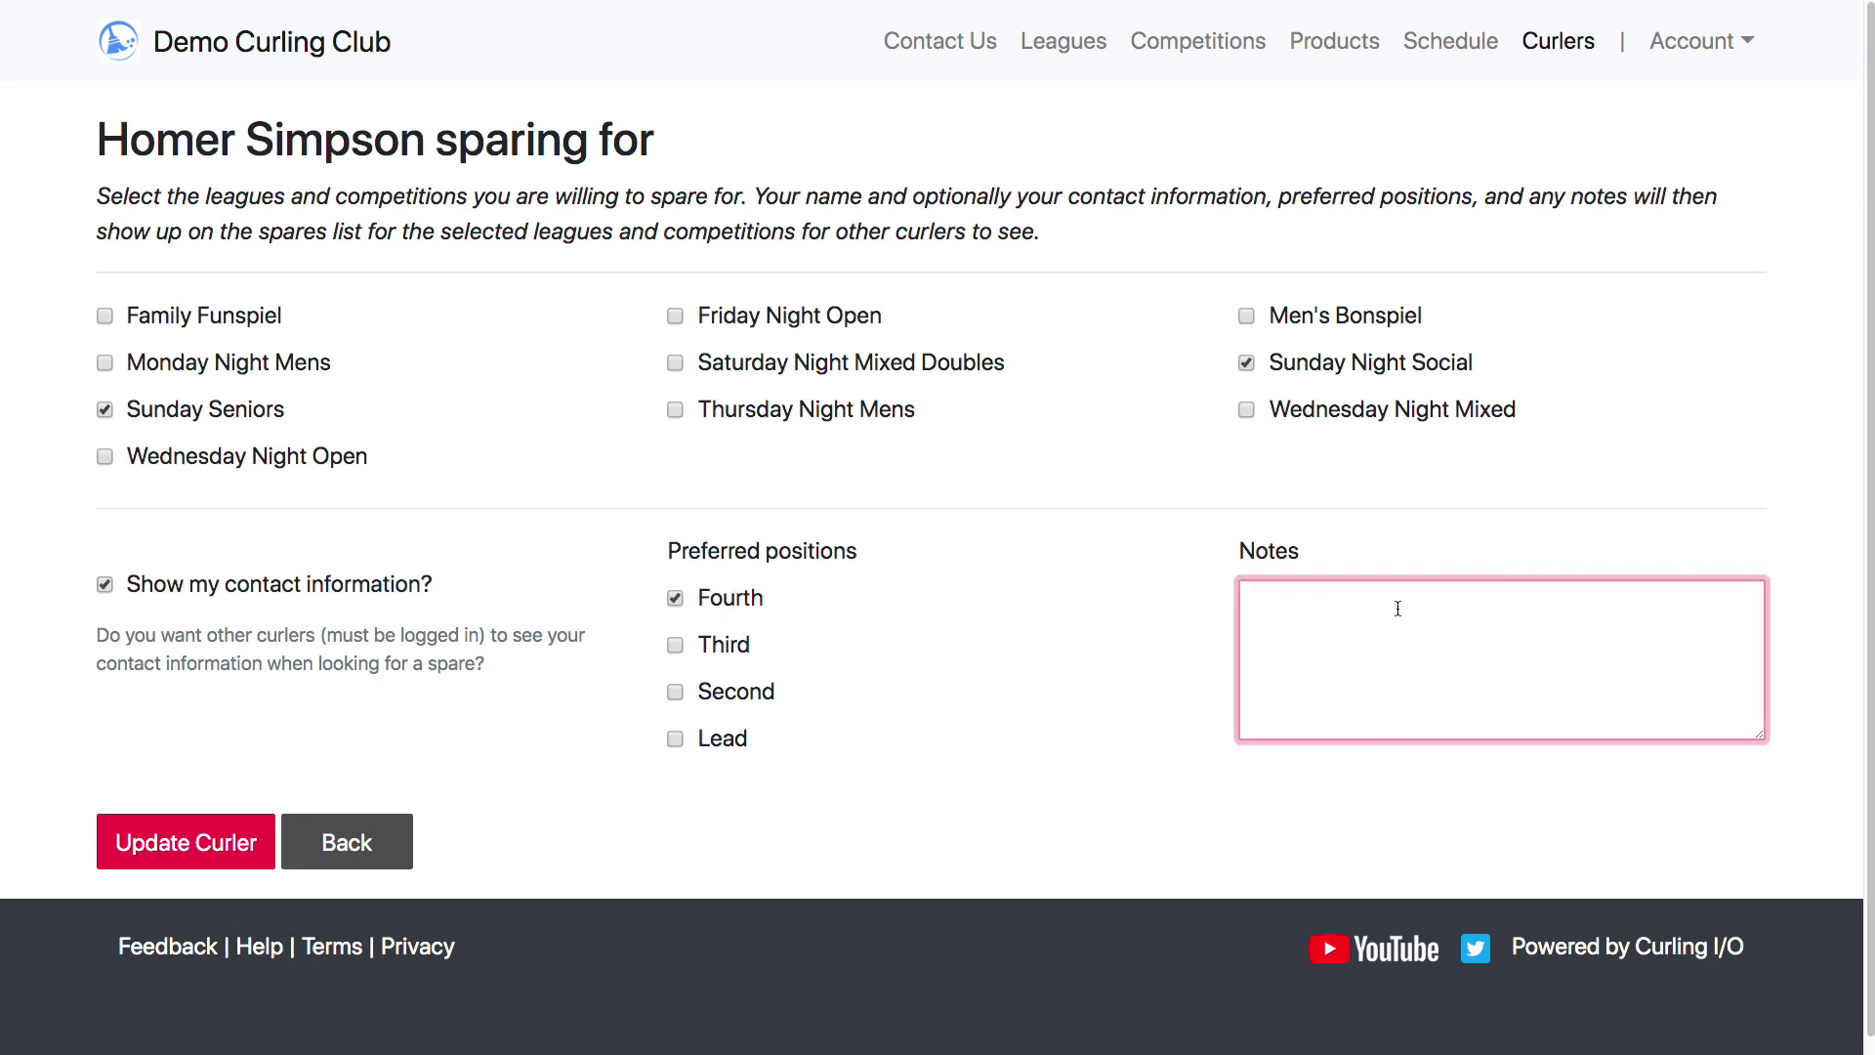
type("I can't make draws after ")
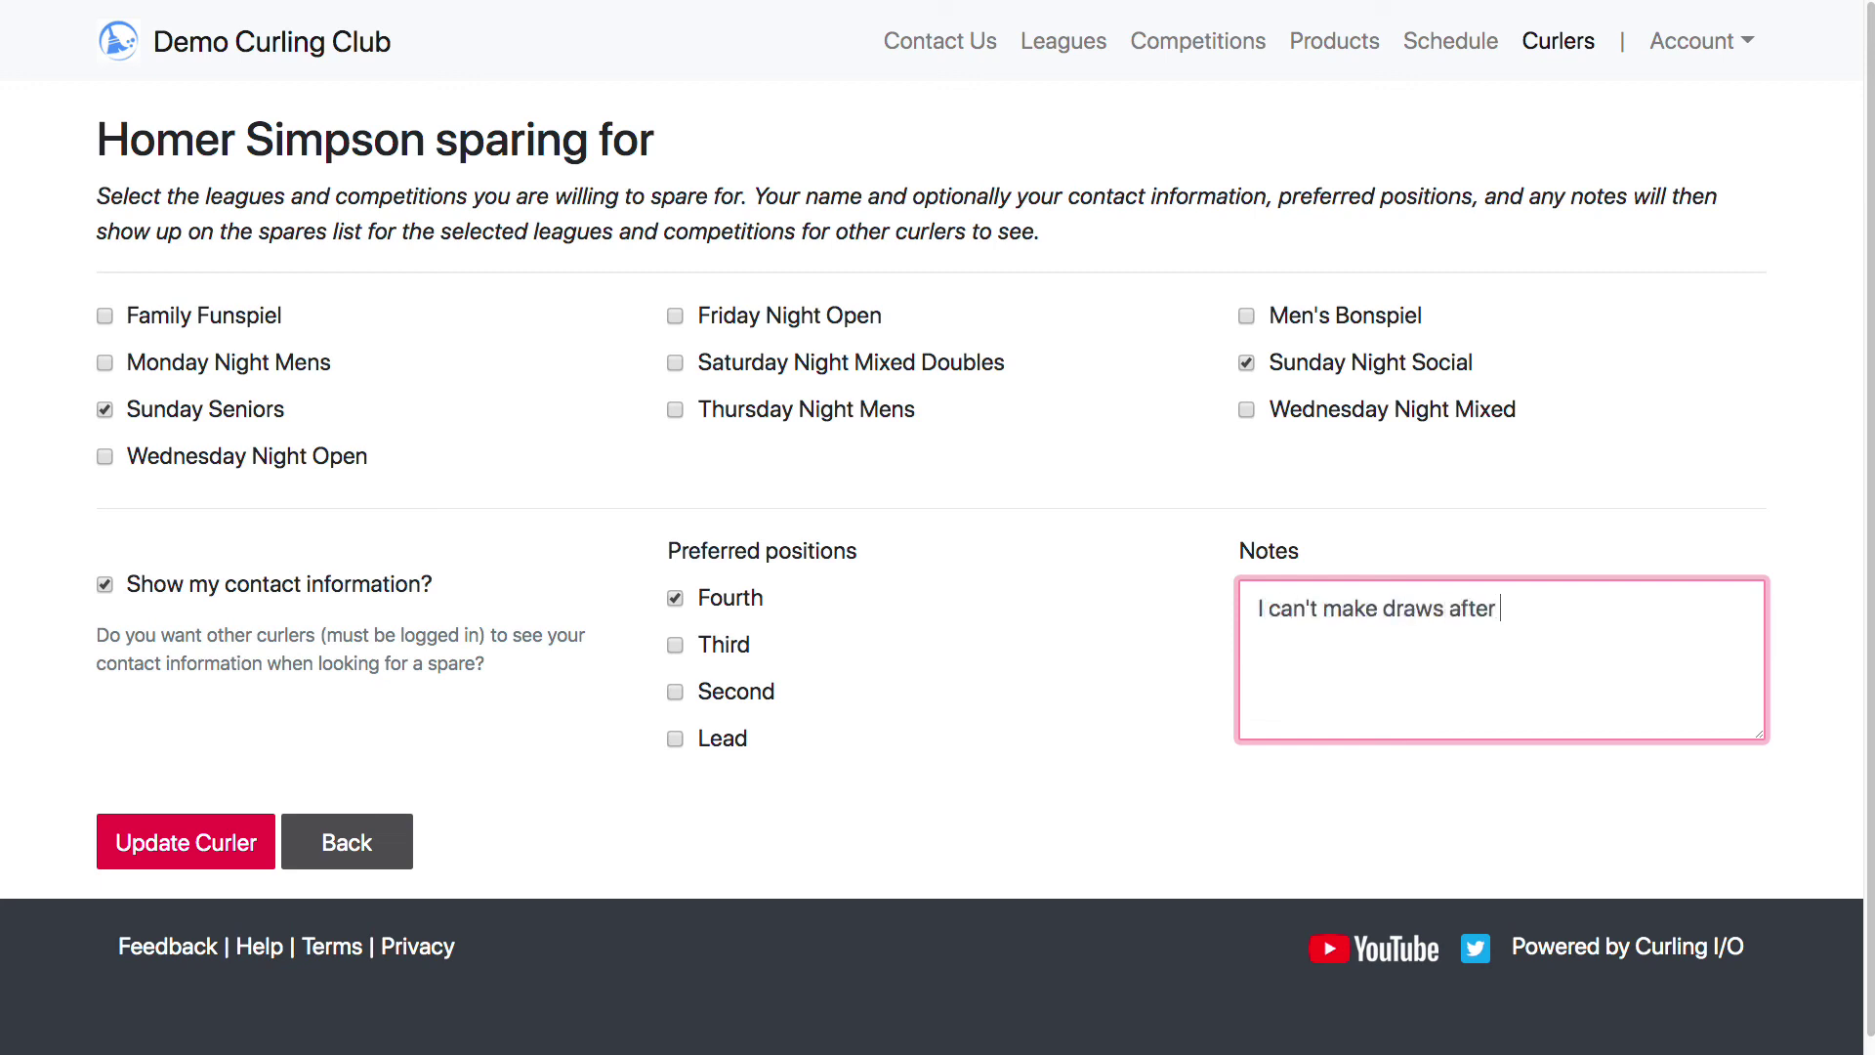
type("9:00 pm")
left_click(126, 838)
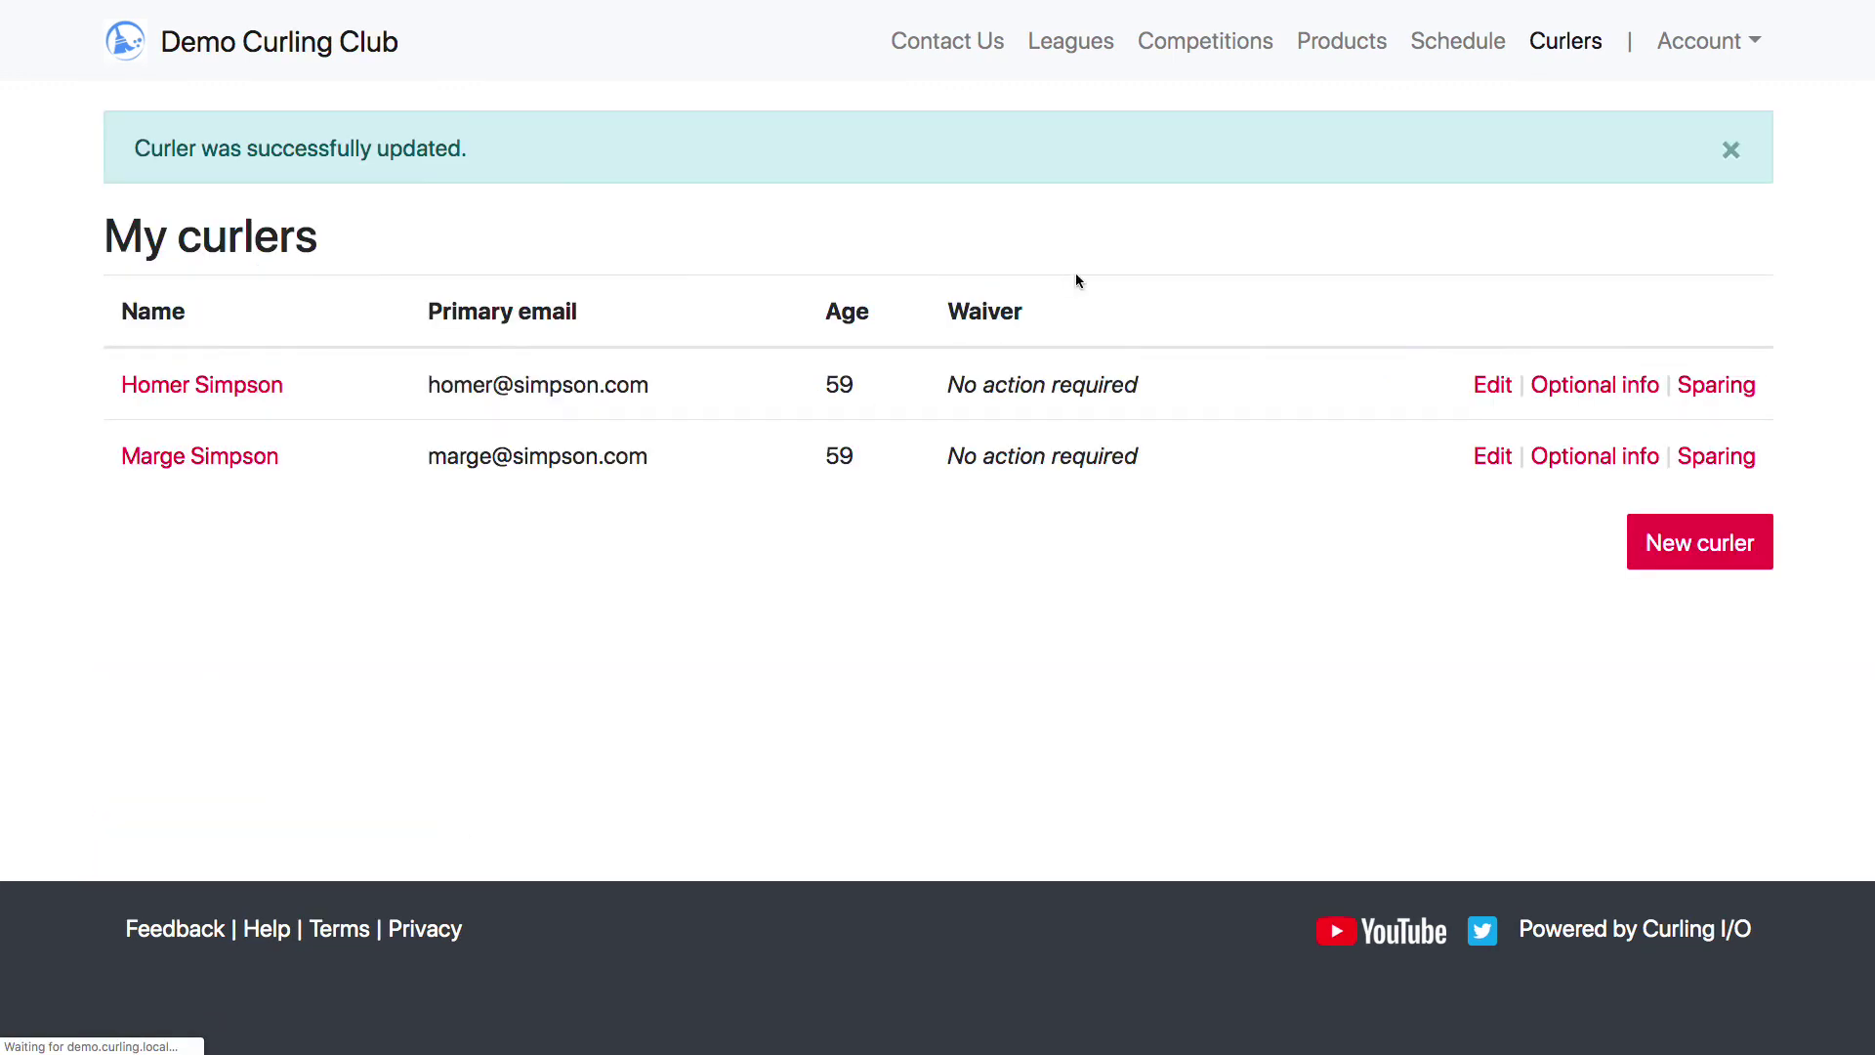
Check Sunday Night Social's spares list for the curler's Fourth position and 9:00 pm note
left_click(1041, 48)
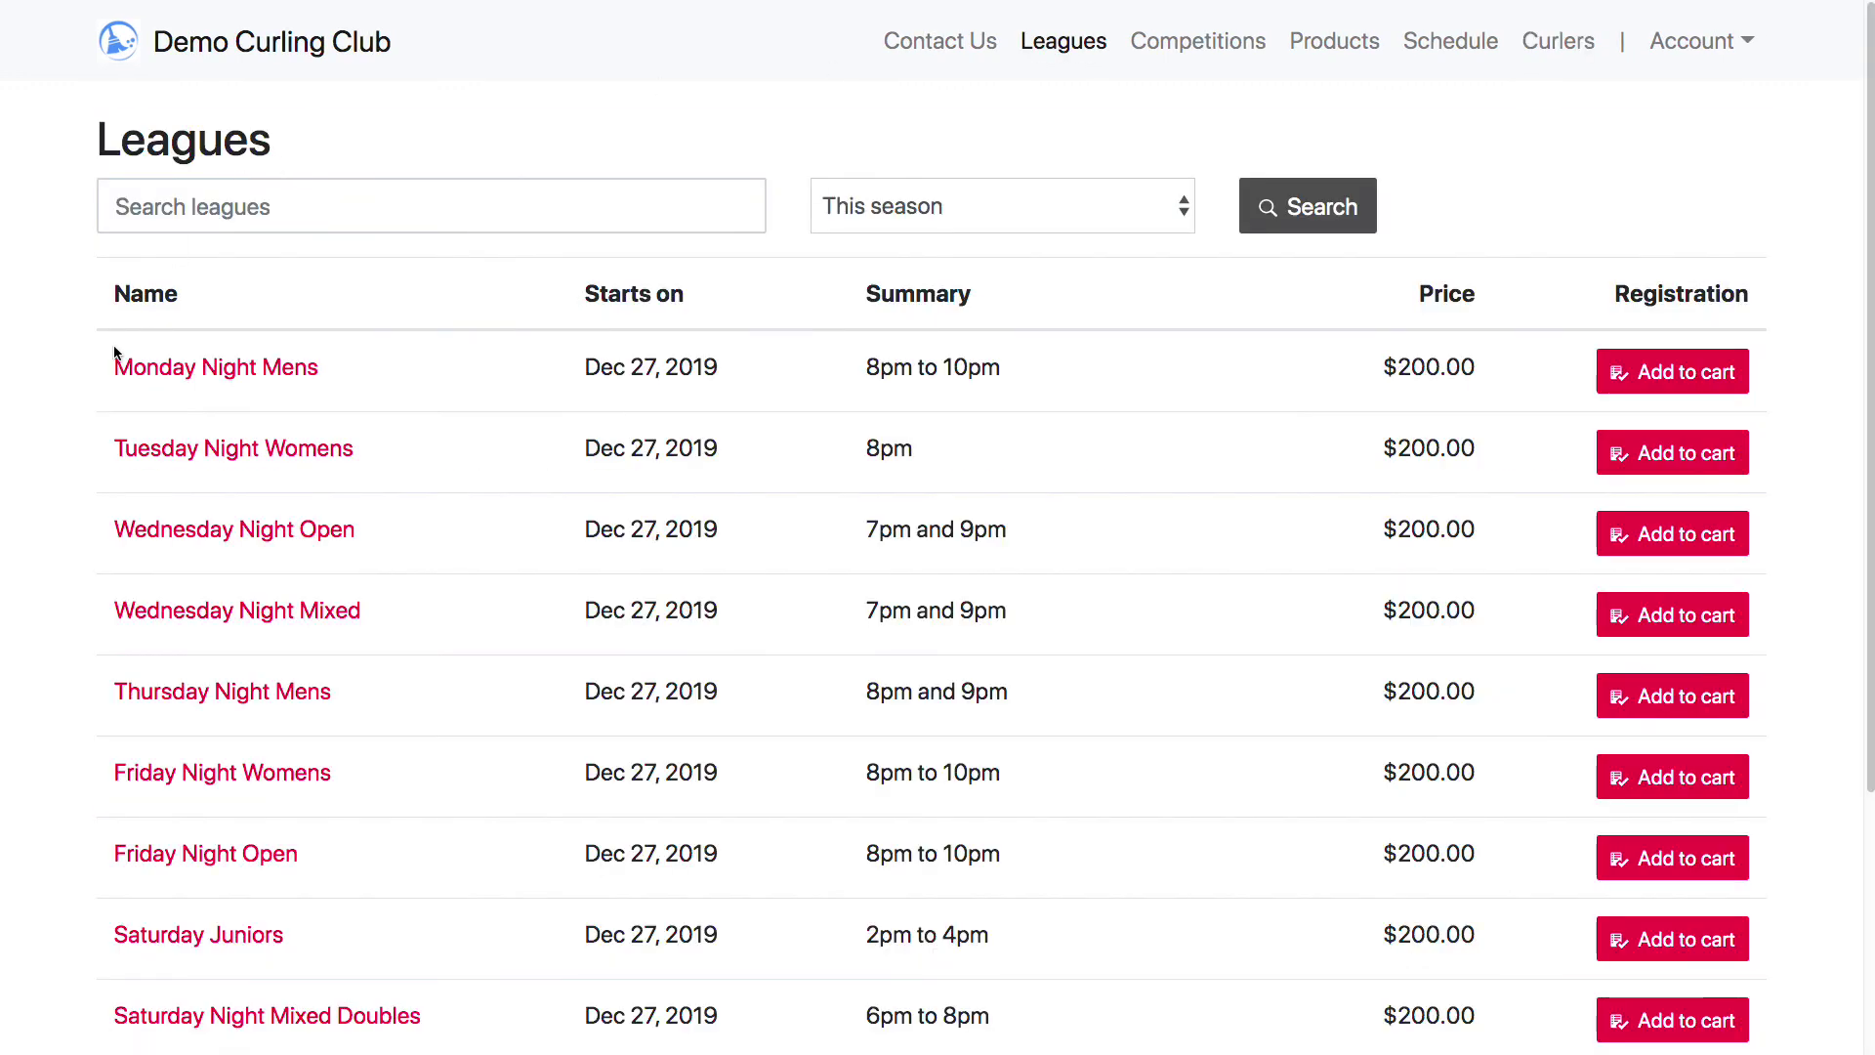
scroll(268, 720, "down", 4)
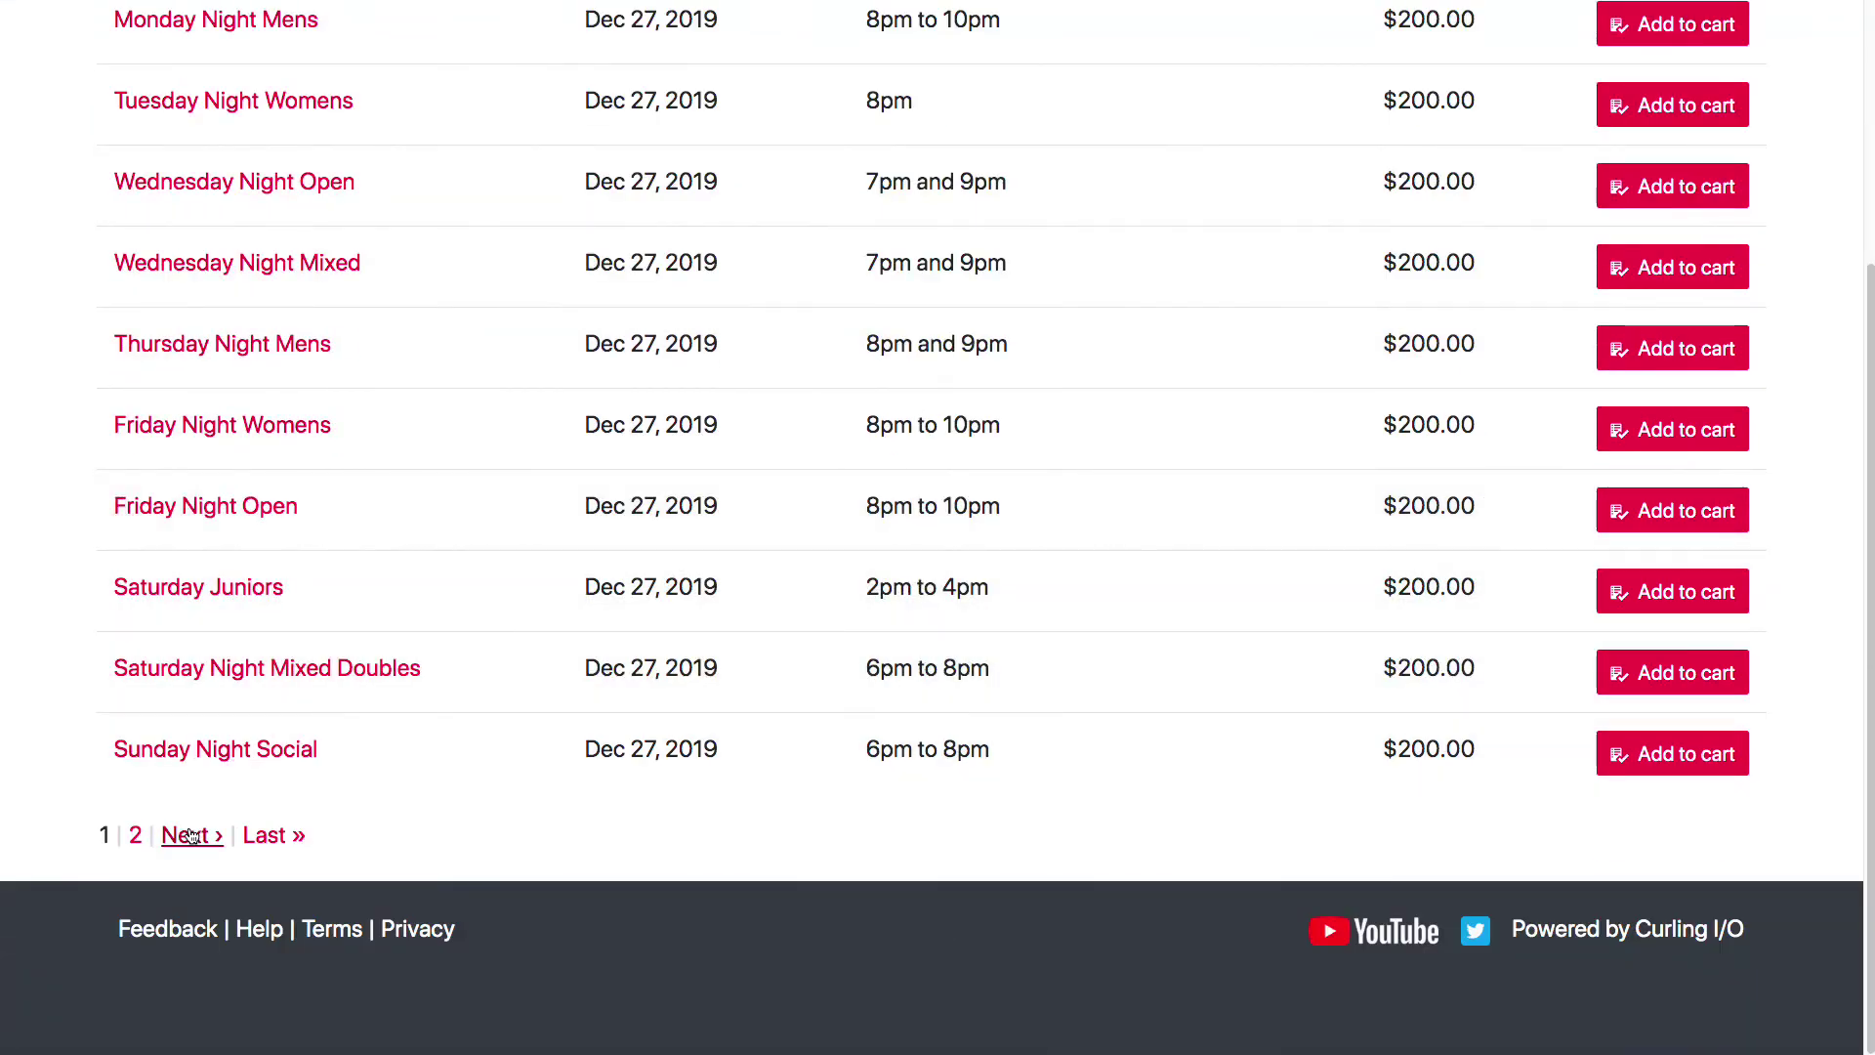
left_click(244, 746)
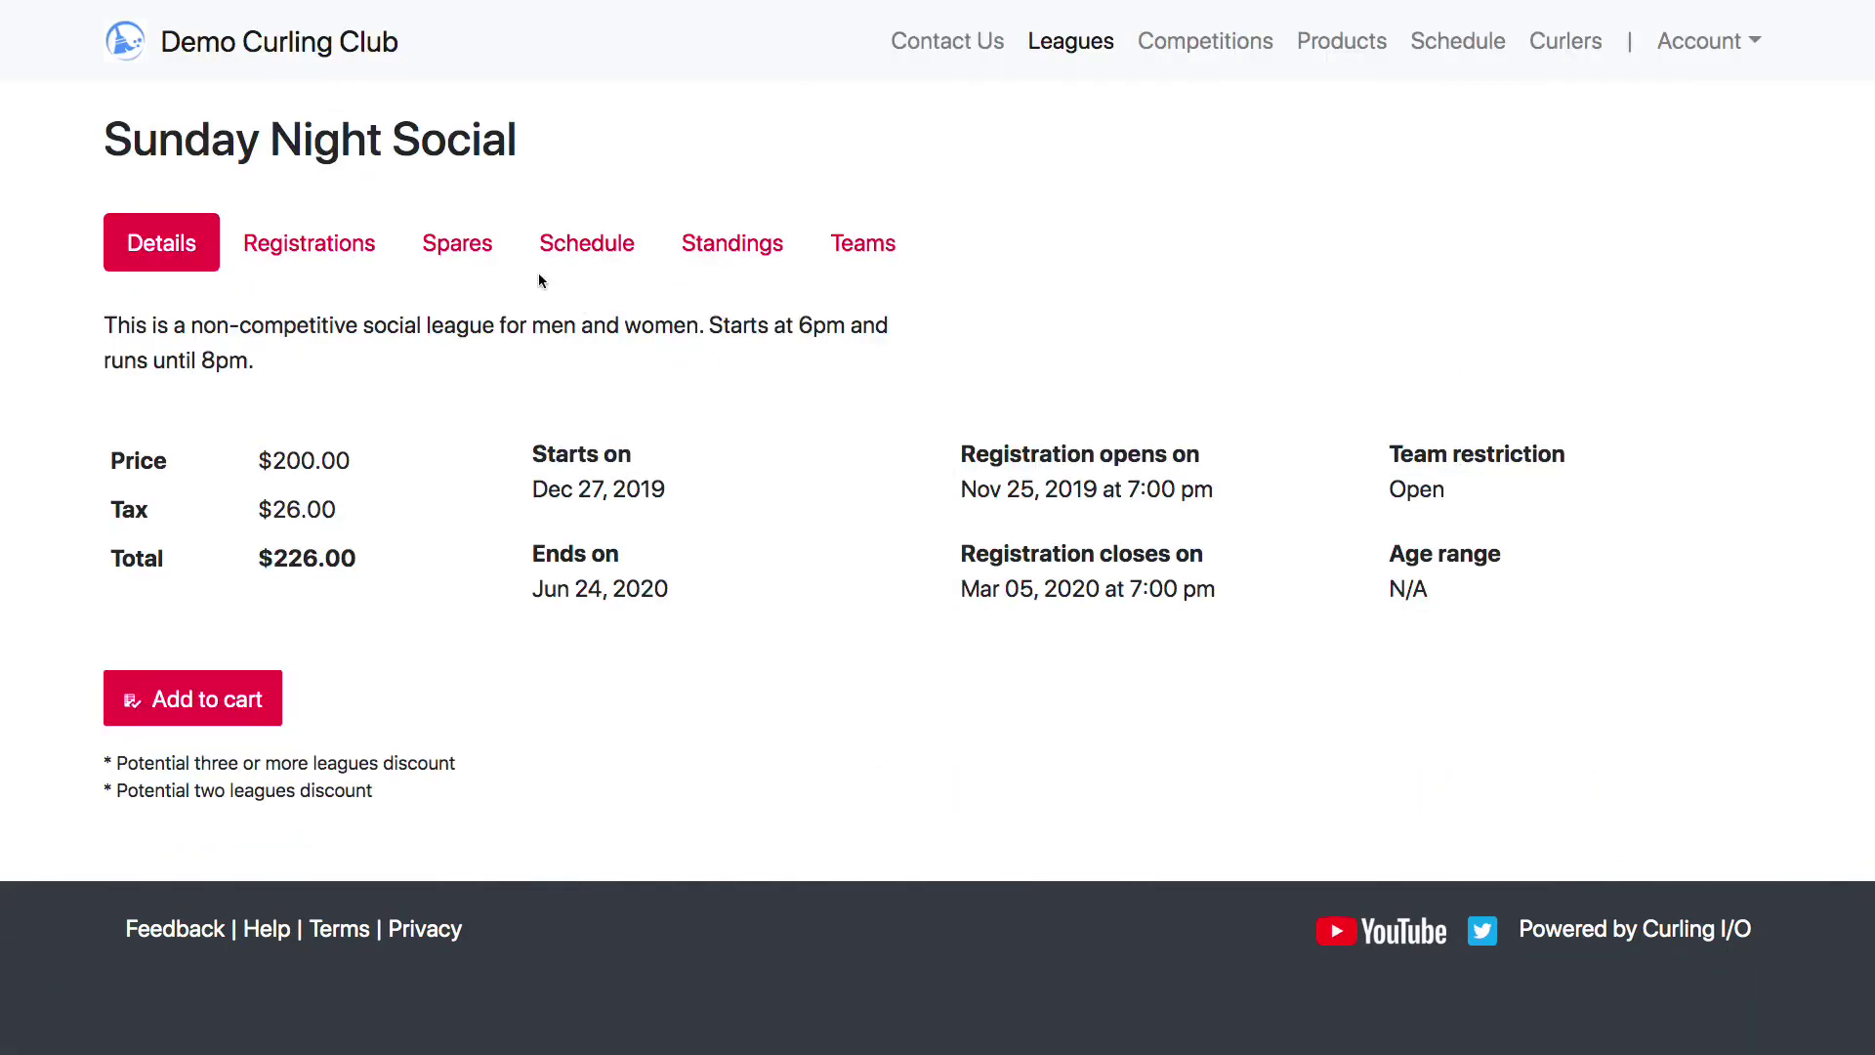
left_click(478, 257)
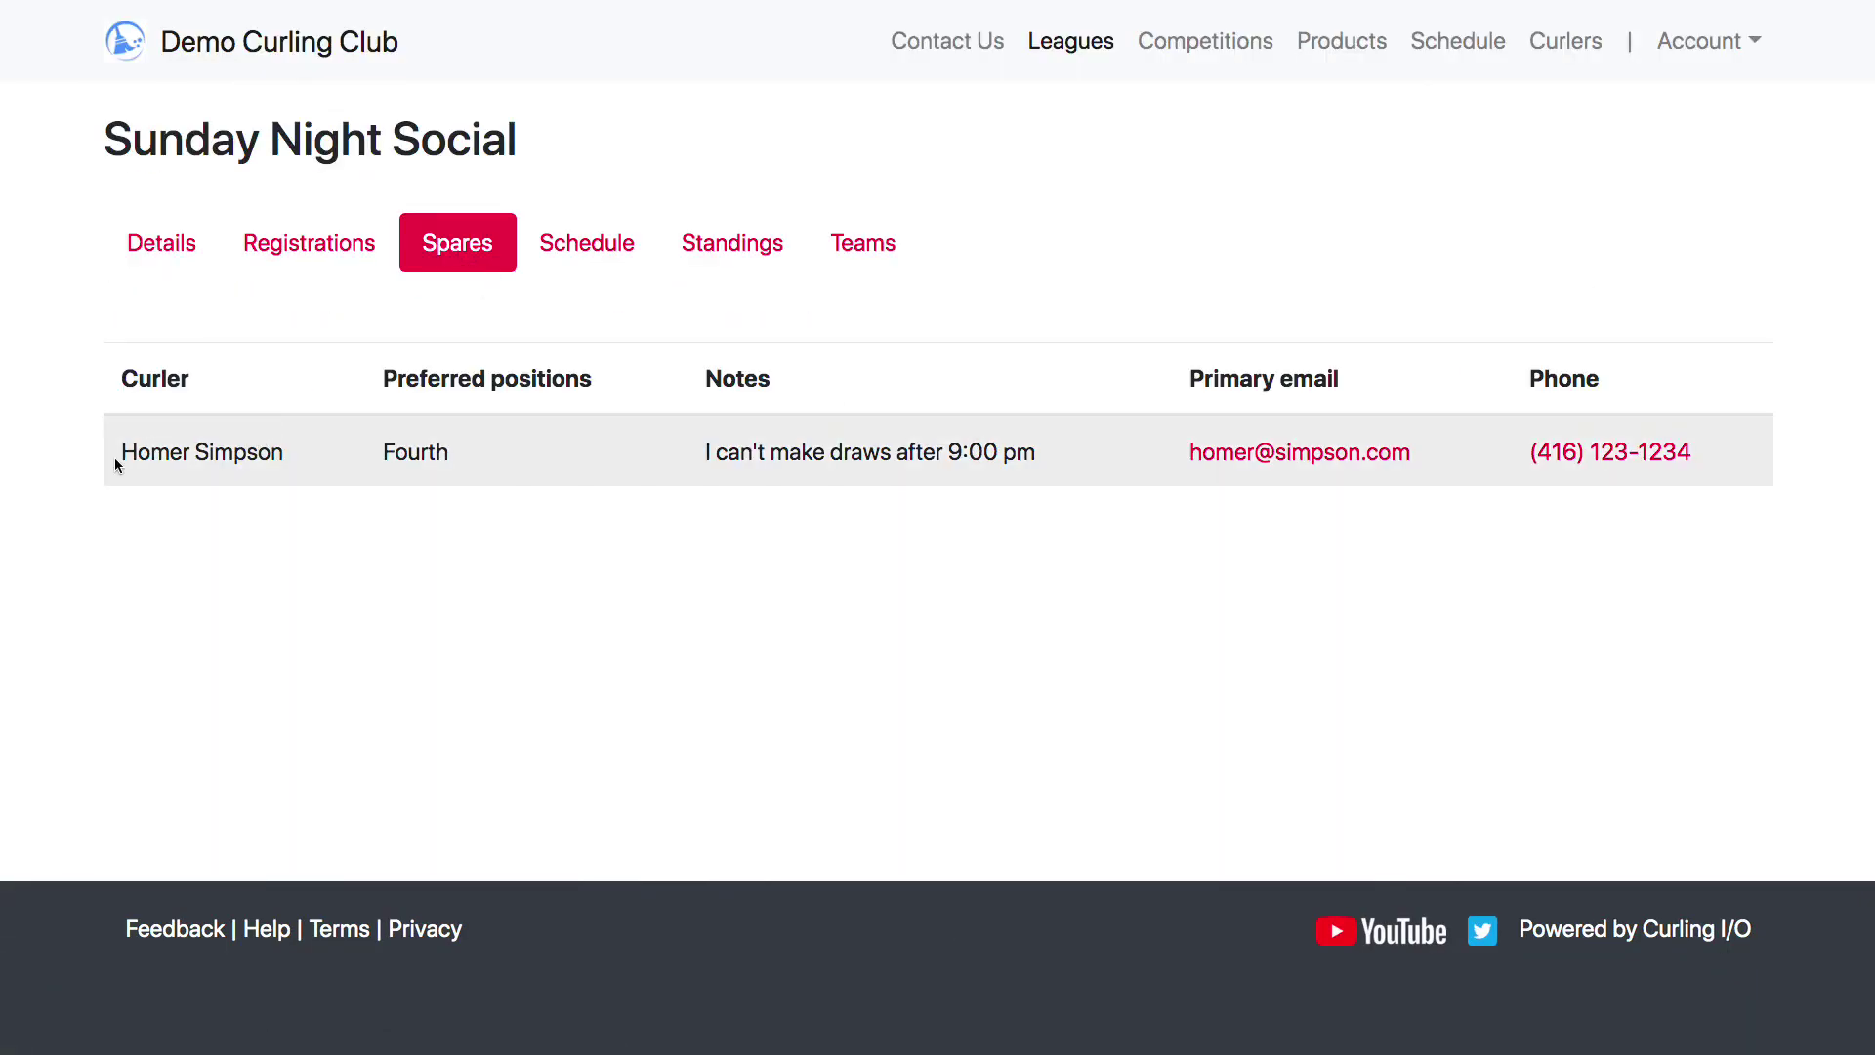
left_click_drag(125, 451, 342, 447)
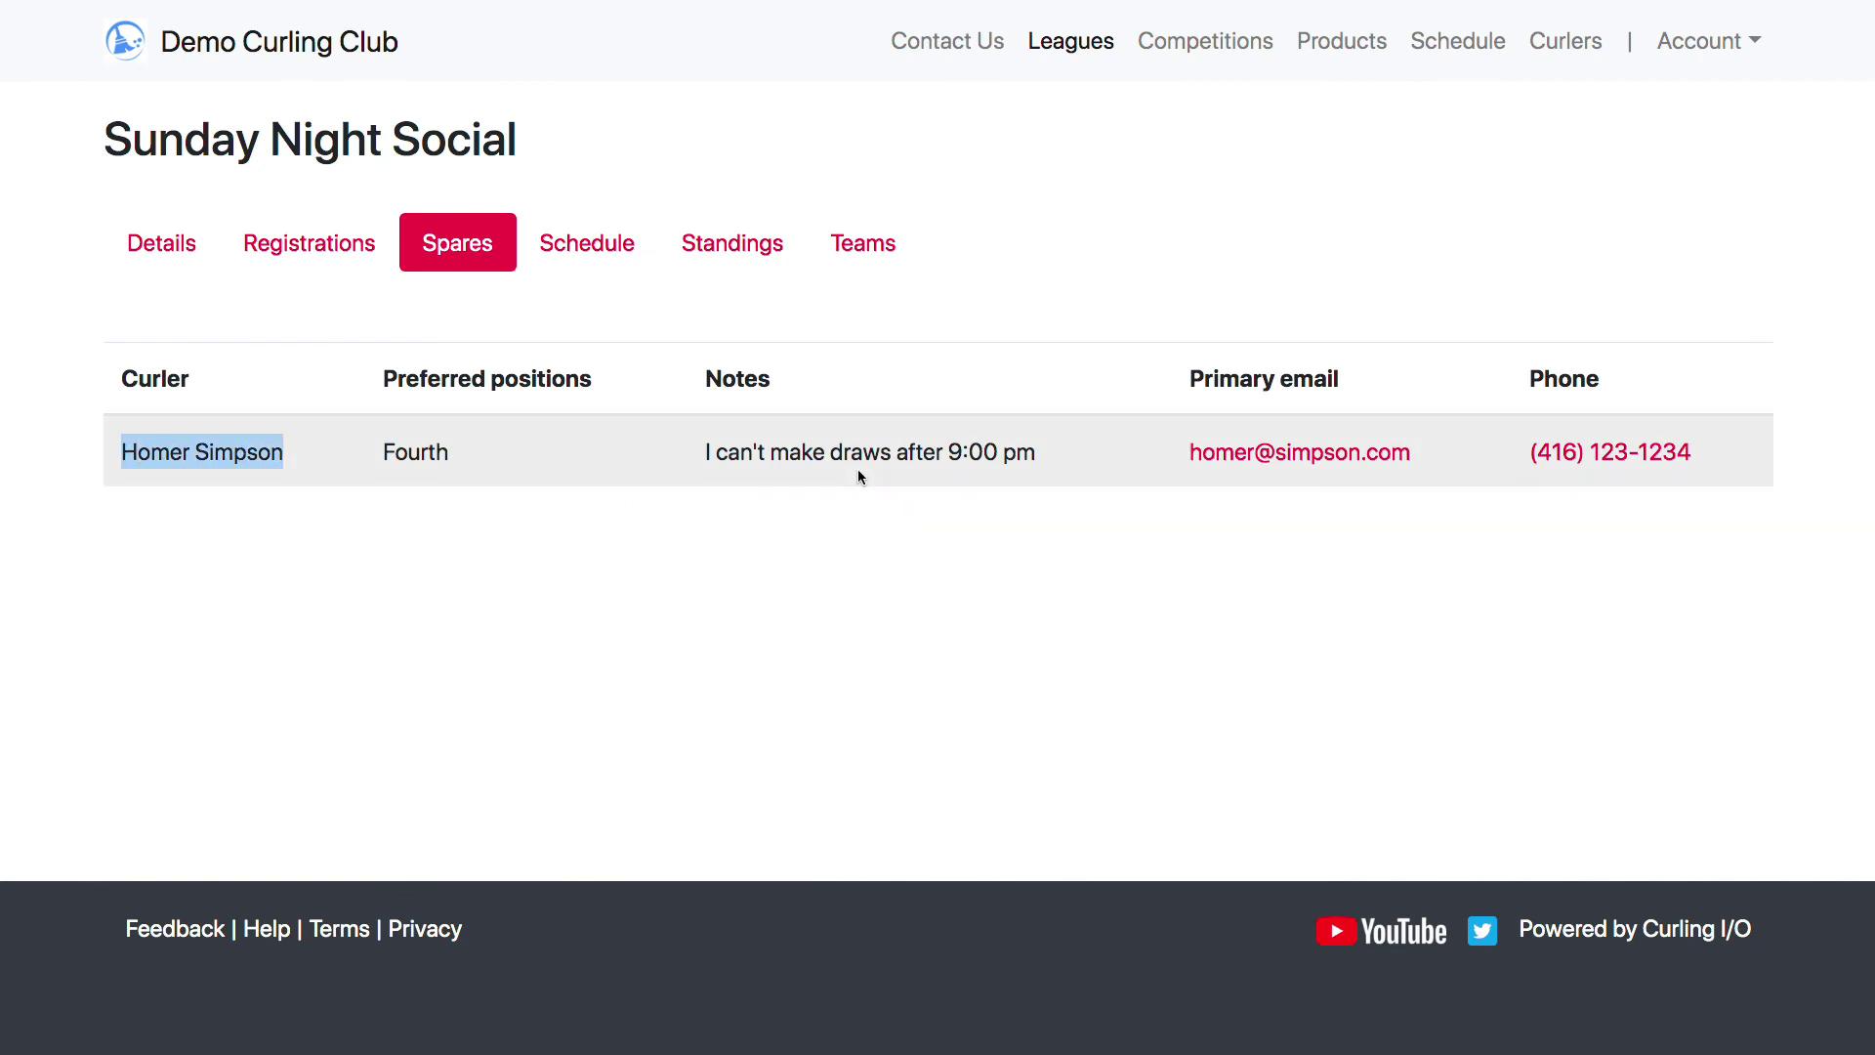
left_click_drag(728, 451, 1037, 451)
left_click(954, 544)
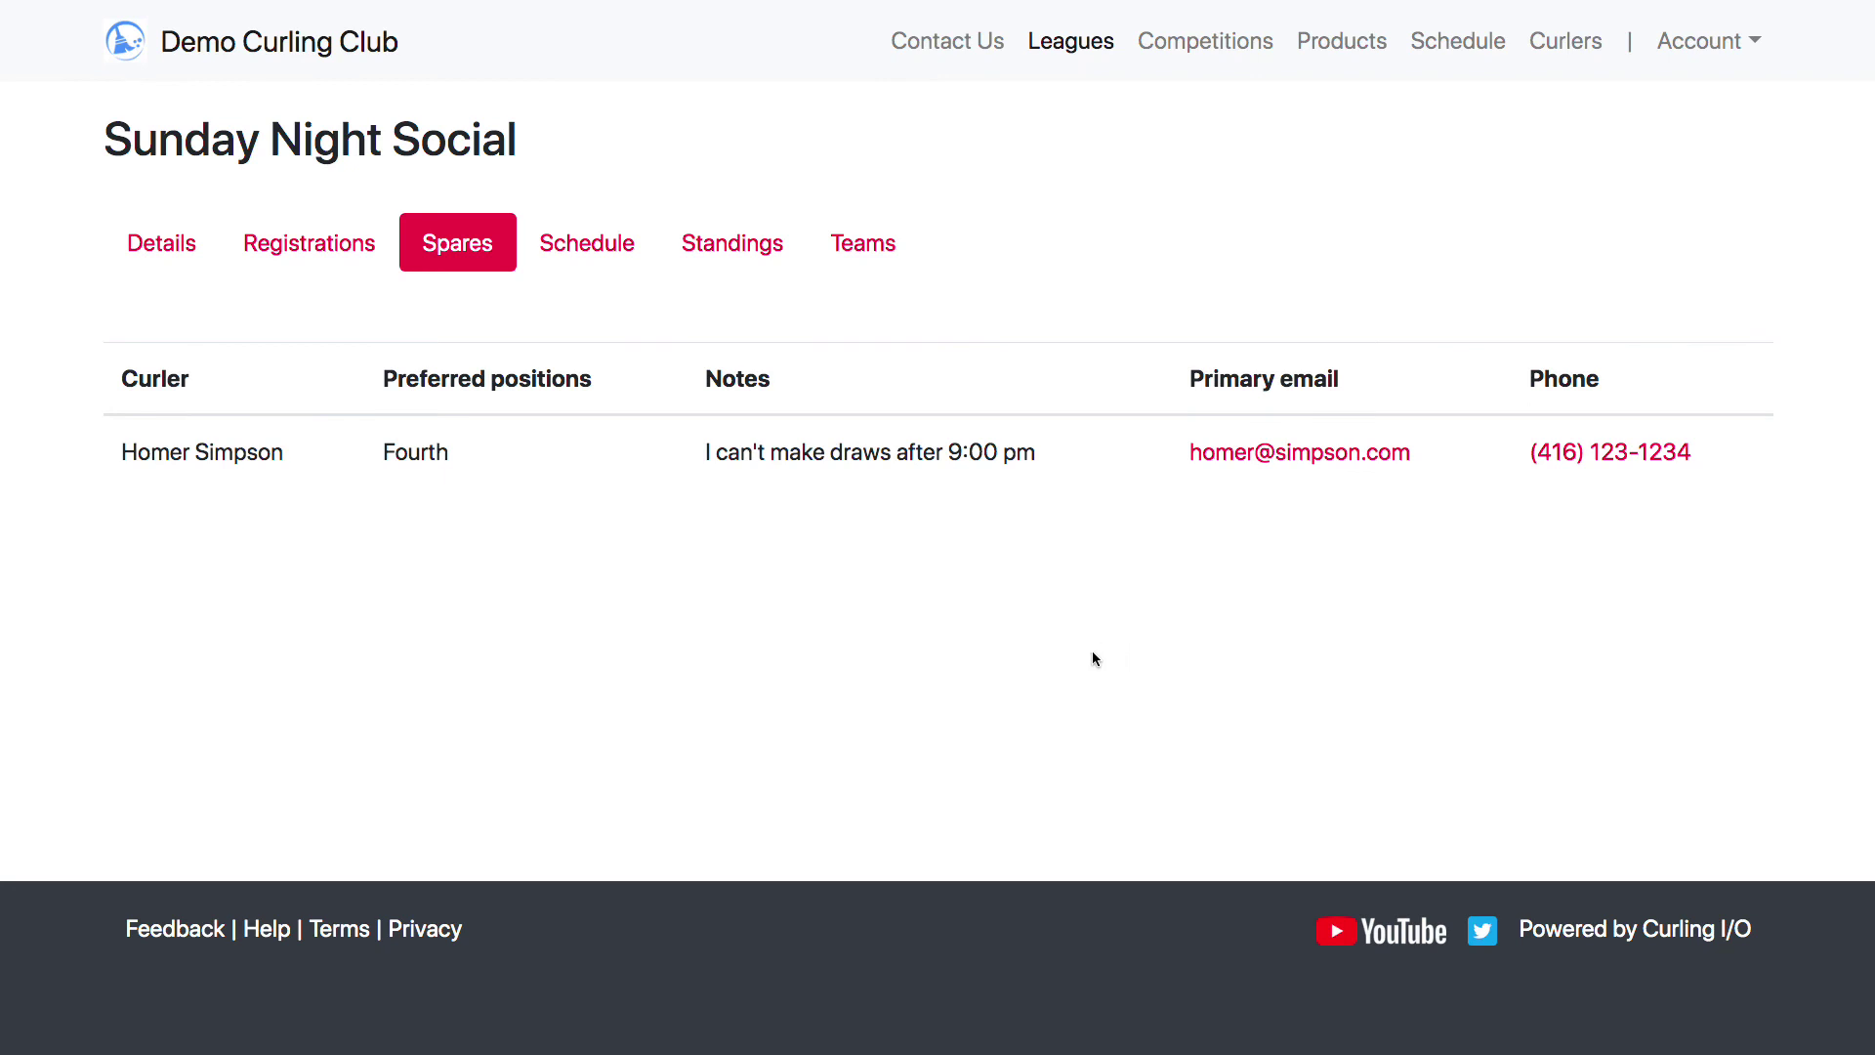
left_click(1734, 44)
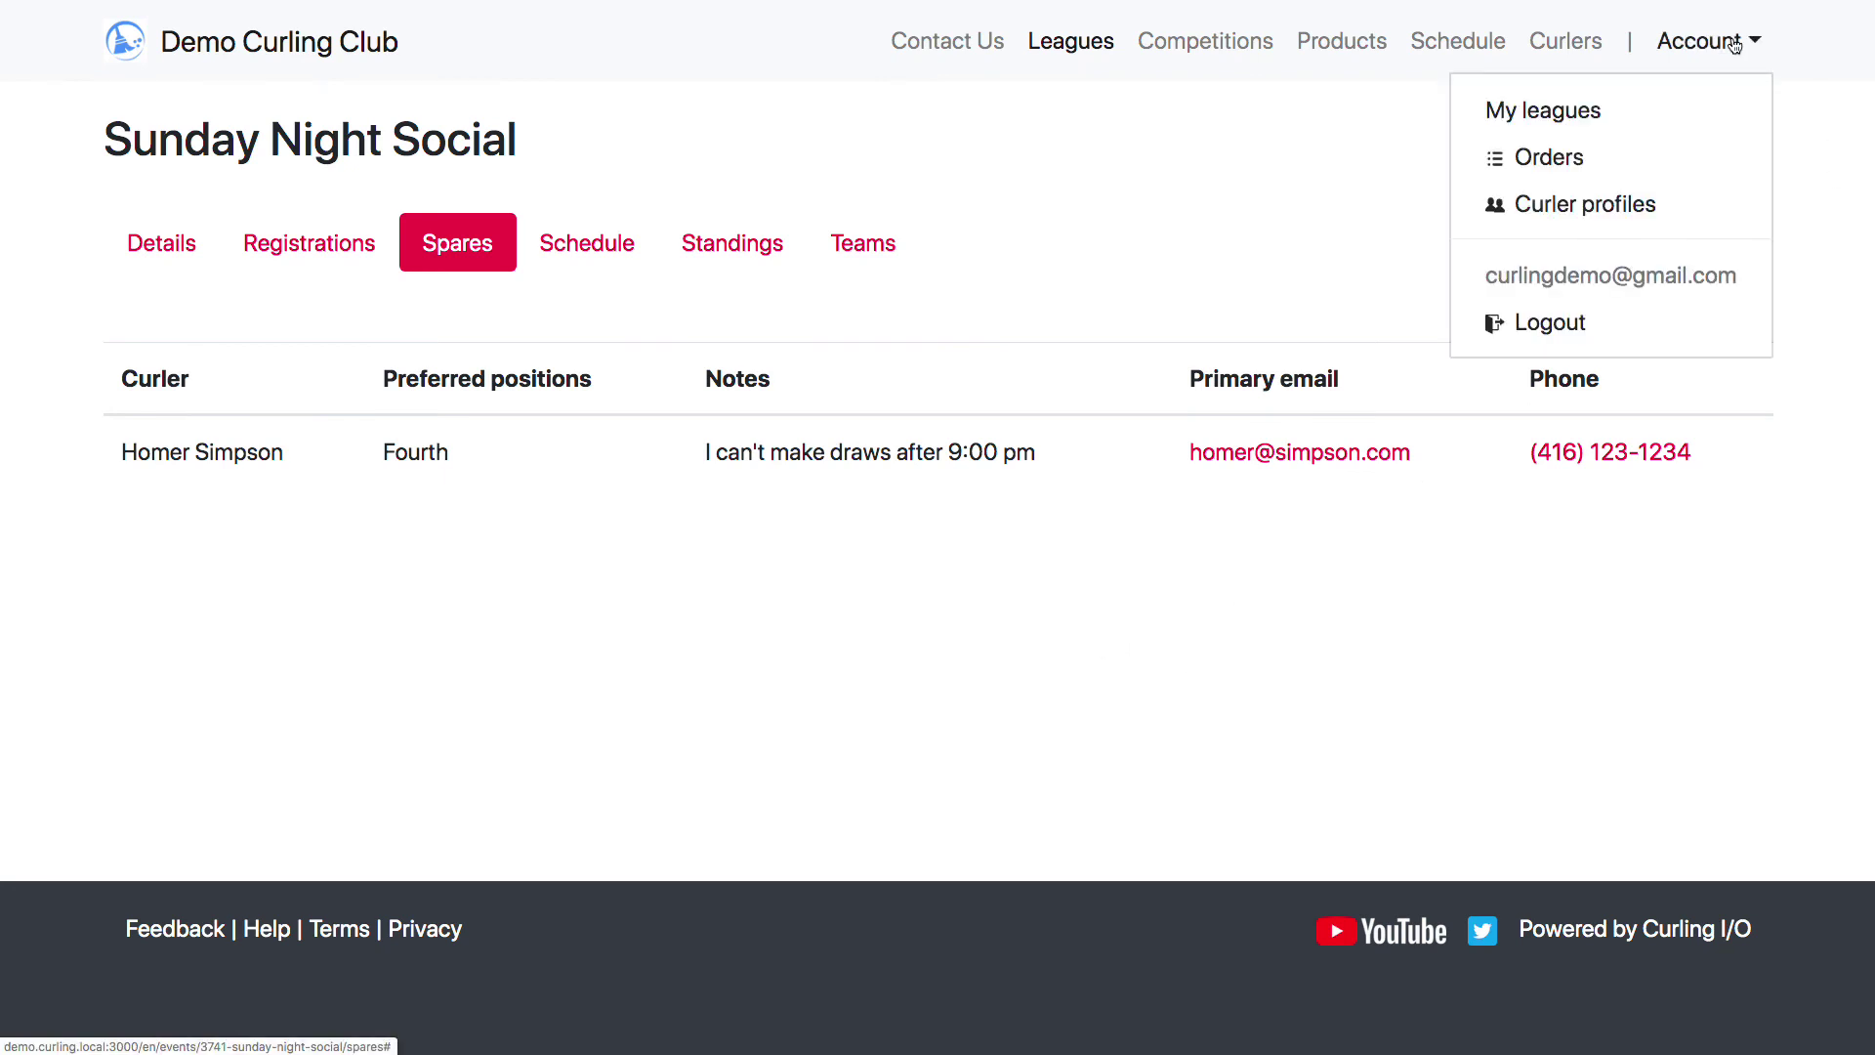
left_click(1129, 252)
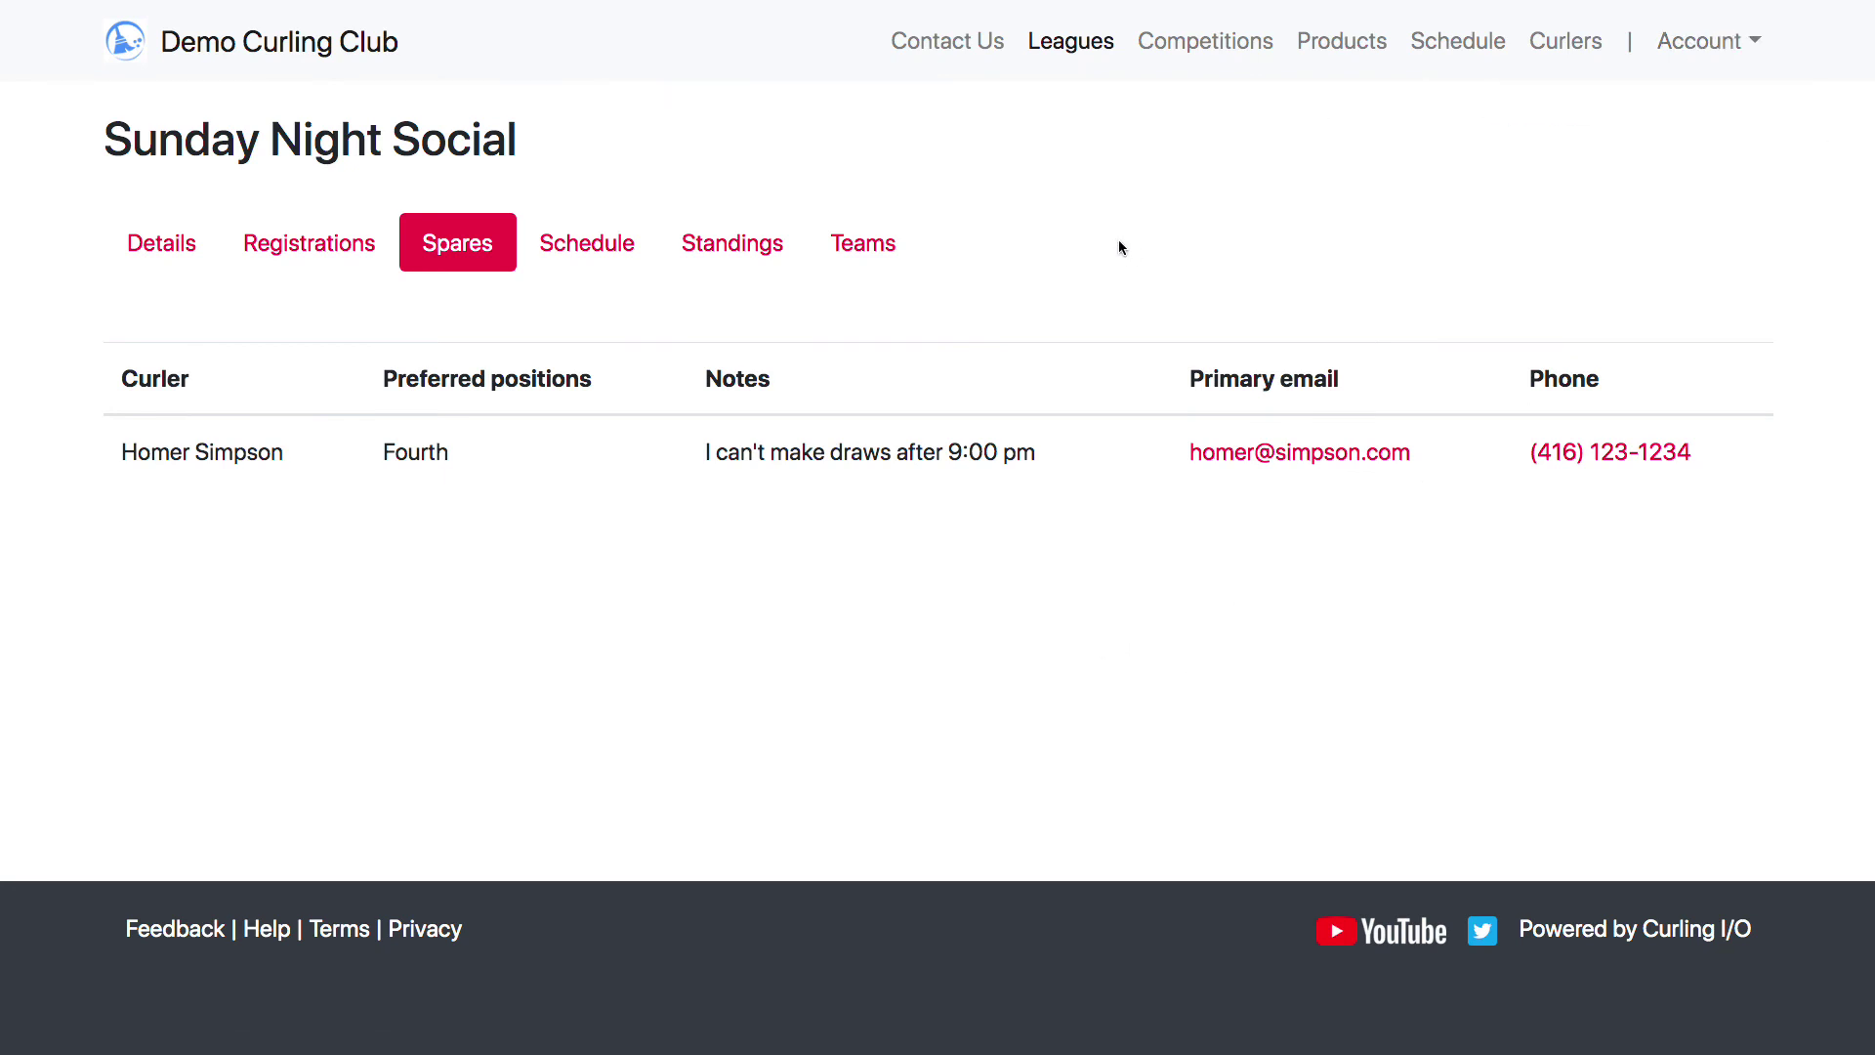